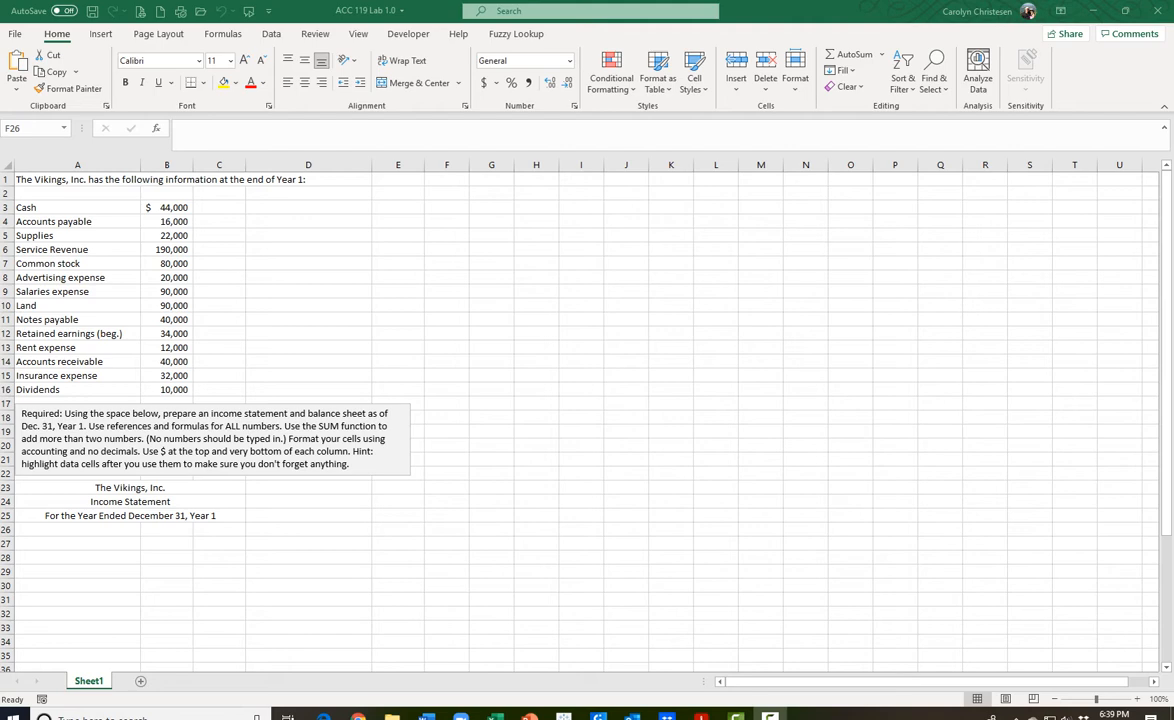
- Format C3:C16 with bold red text and enter the account codes A for Cash and L for Accounts payable in column C
{"action": "left_click", "coordinate": [219, 207]}
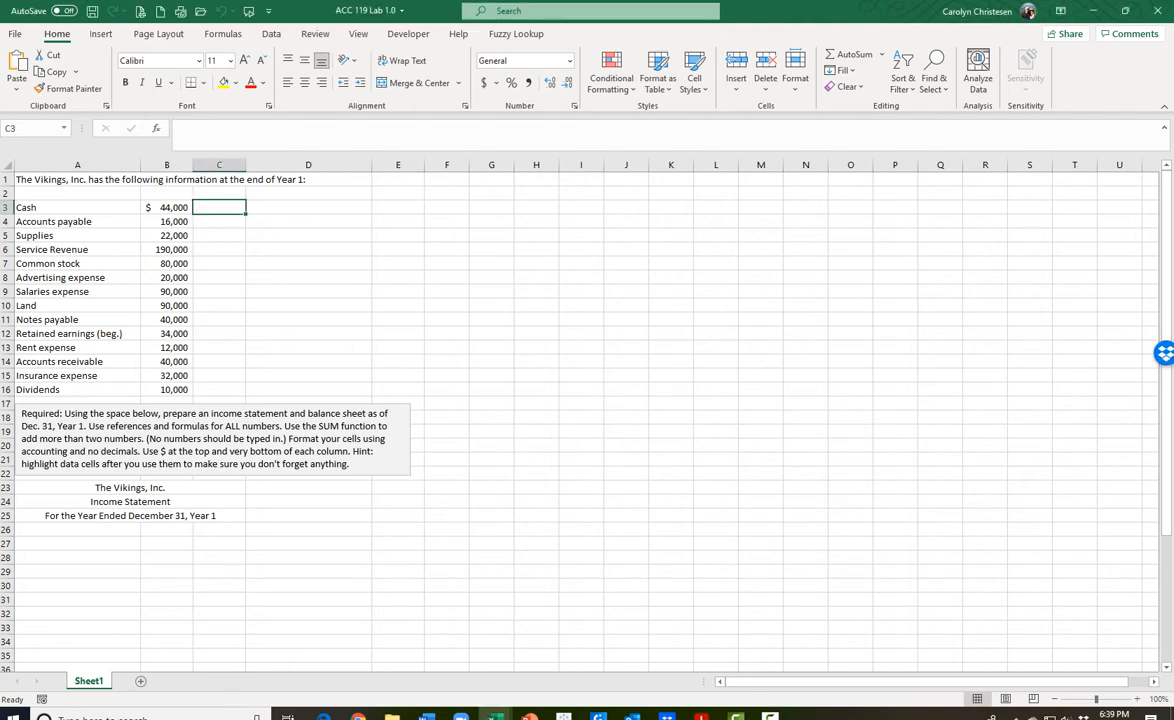
{"action": "left_click_drag", "start_coordinate": [219, 207], "coordinate": [219, 389]}
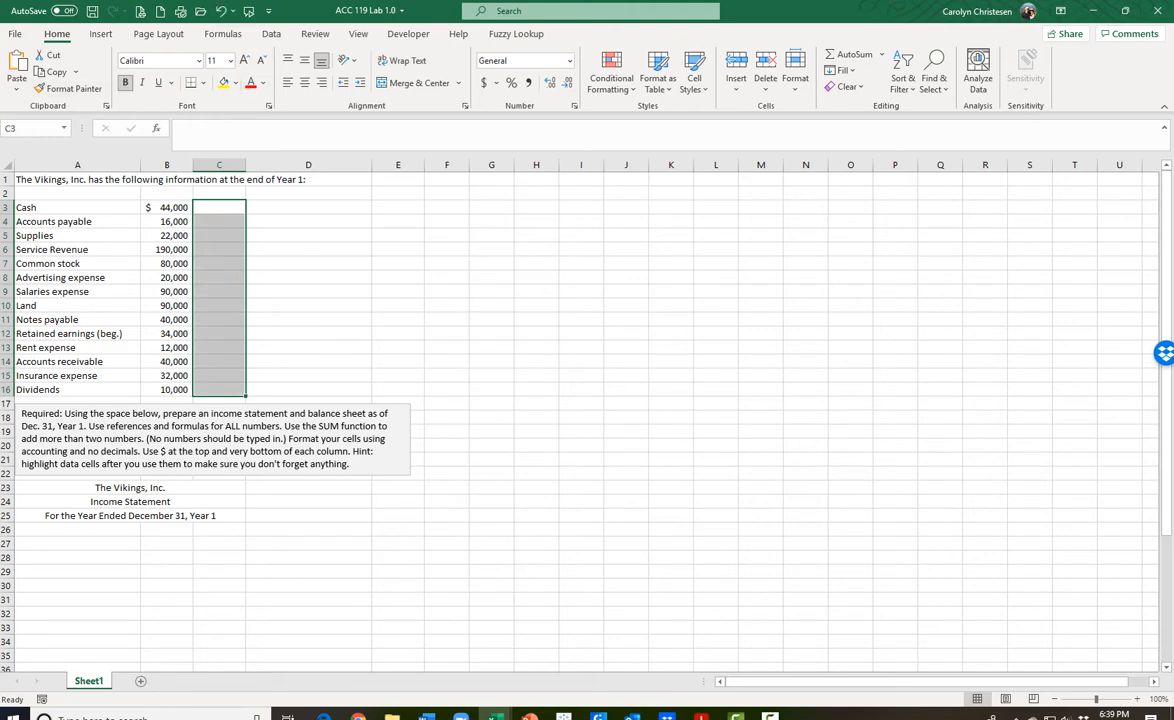
{"action": "left_click", "coordinate": [219, 207]}
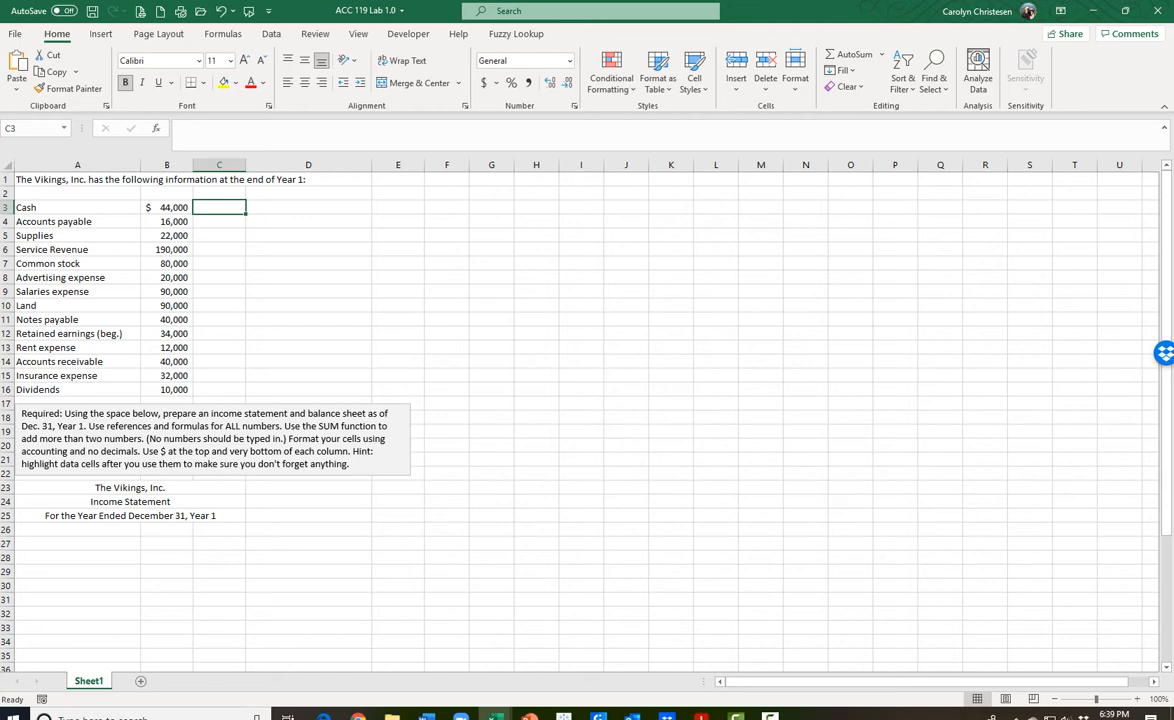
{"action": "type", "text": "A"}
{"action": "key", "text": "Return"}
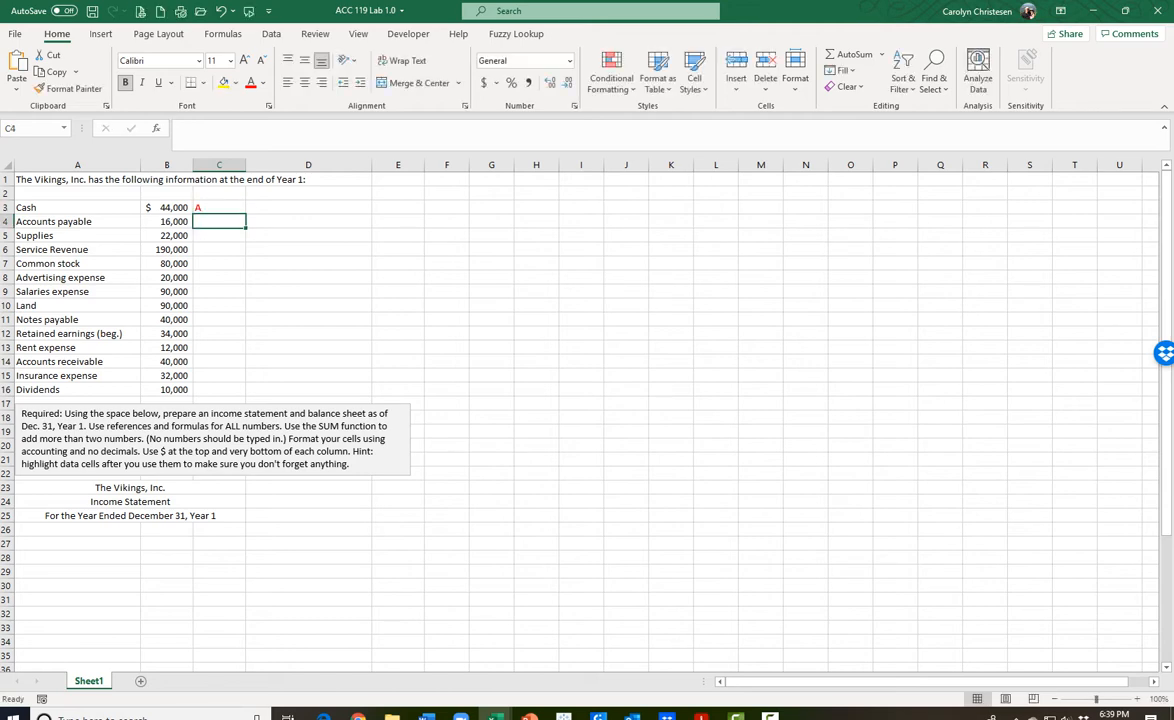
{"action": "type", "text": "L"}
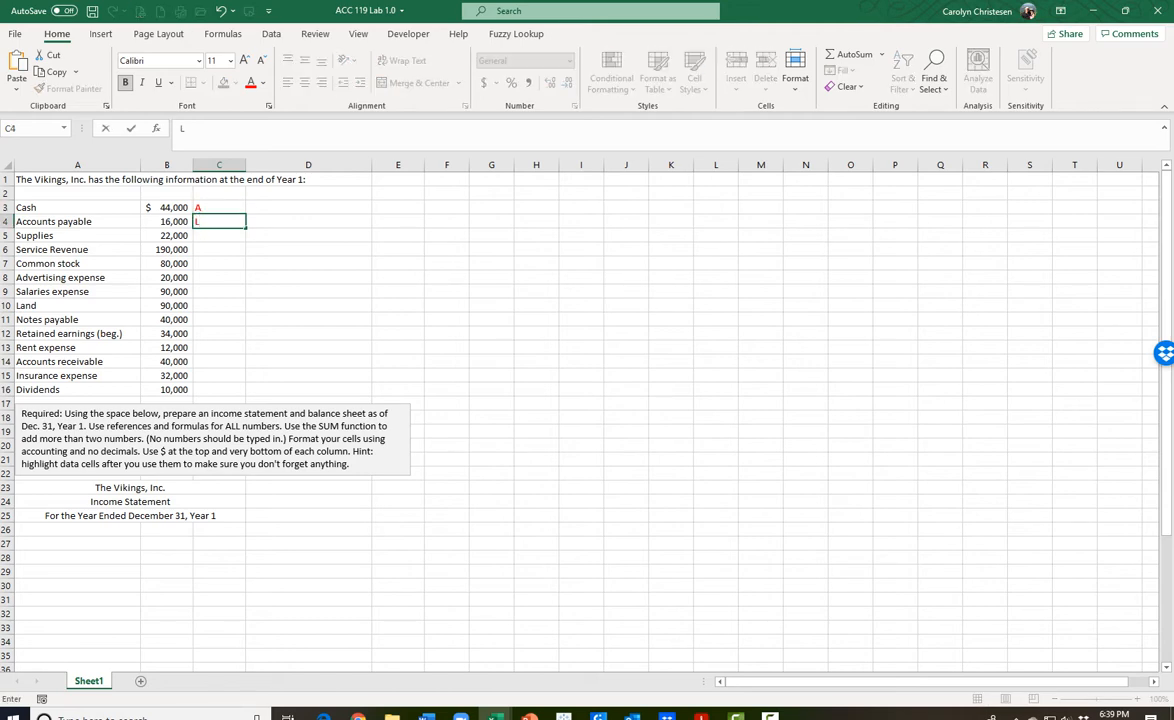
- Add the note "PAYABLE = LIABILITY" in D4 beside Accounts payable
{"action": "key", "text": "Tab"}
{"action": "type", "text": "pAYAB"}
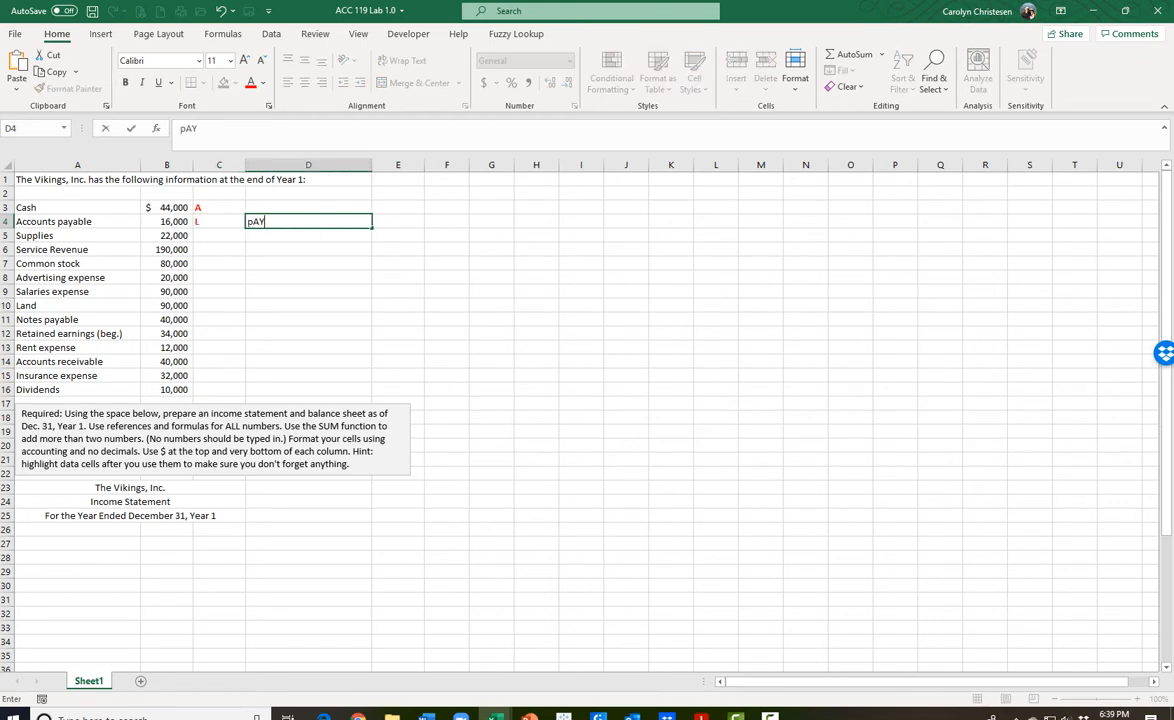
{"action": "key", "text": "BackSpace"}
{"action": "key", "text": "BackSpace"}
{"action": "key", "text": "BackSpace"}
{"action": "key", "text": "BackSpace"}
{"action": "key", "text": "BackSpace"}
{"action": "type", "text": "PAYABLE = LIABILIT"}
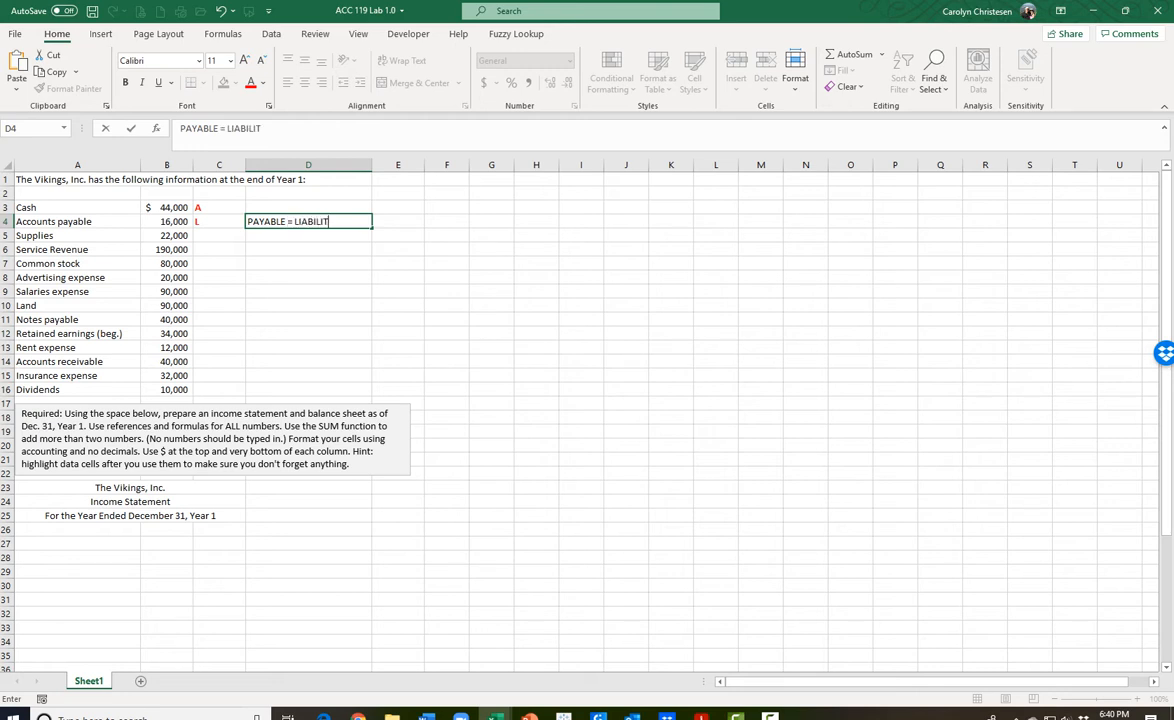
{"action": "type", "text": "Y"}
- Enter the account codes A for Supplies, R for Service Revenue and EQ for Common stock in C5:C7
{"action": "left_click", "coordinate": [219, 235]}
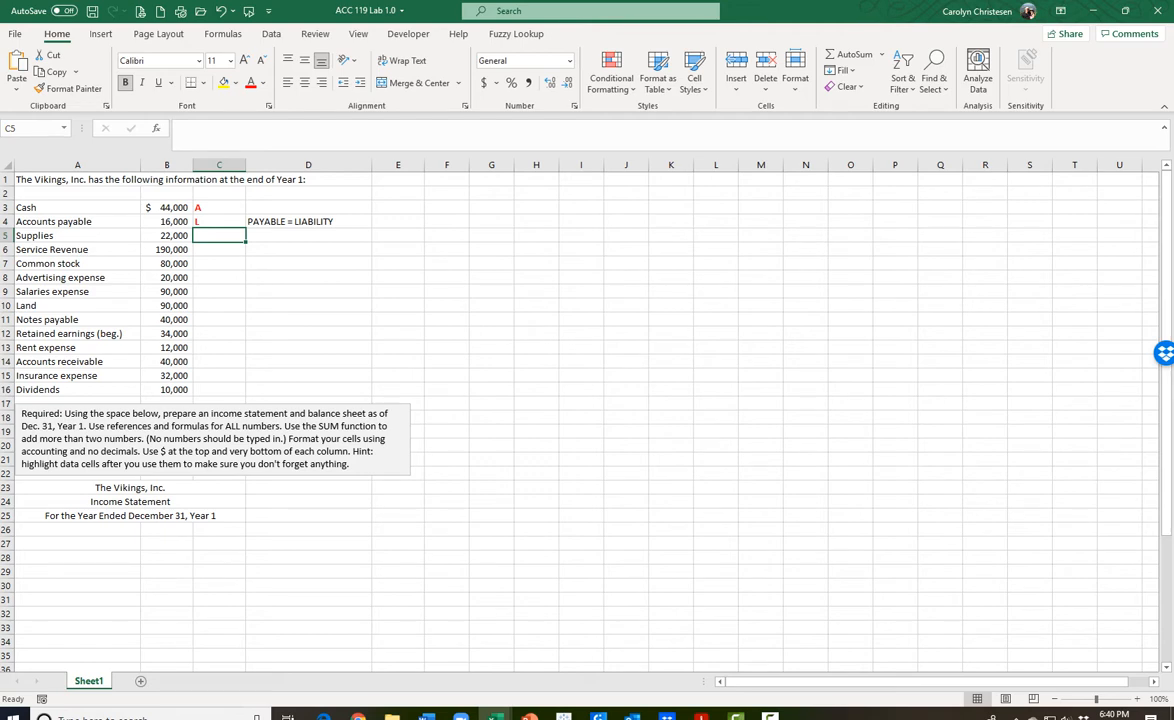
{"action": "type", "text": "A"}
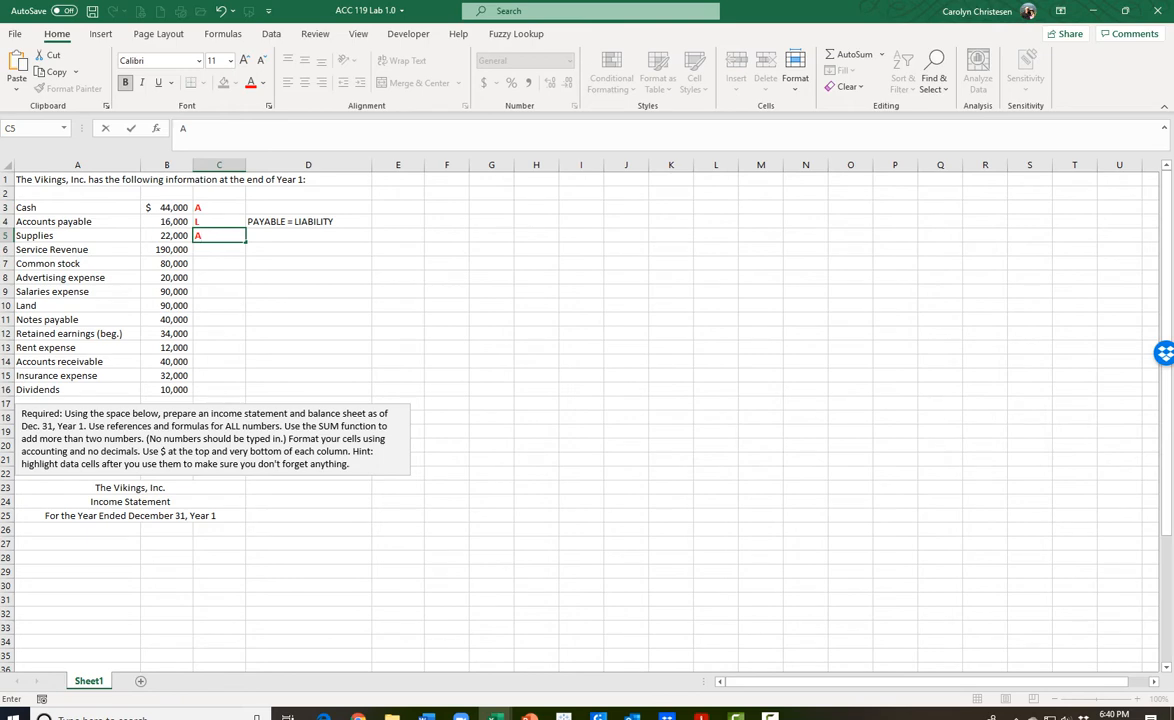
{"action": "key", "text": "Return"}
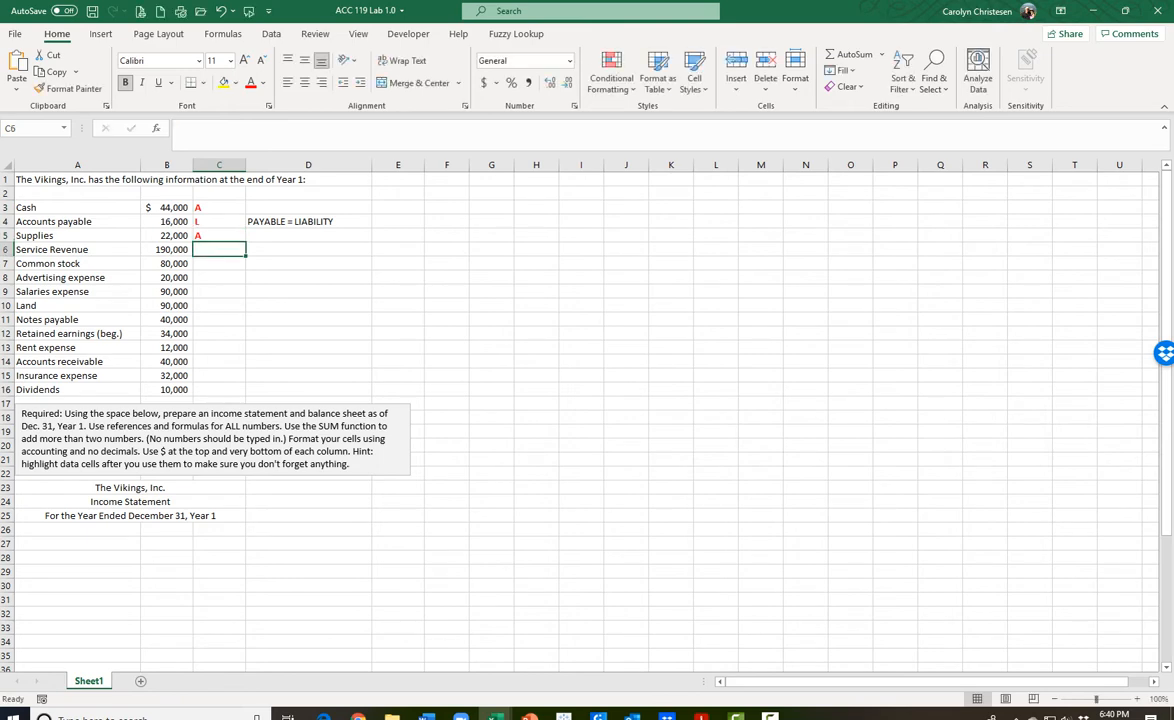
{"action": "type", "text": "R"}
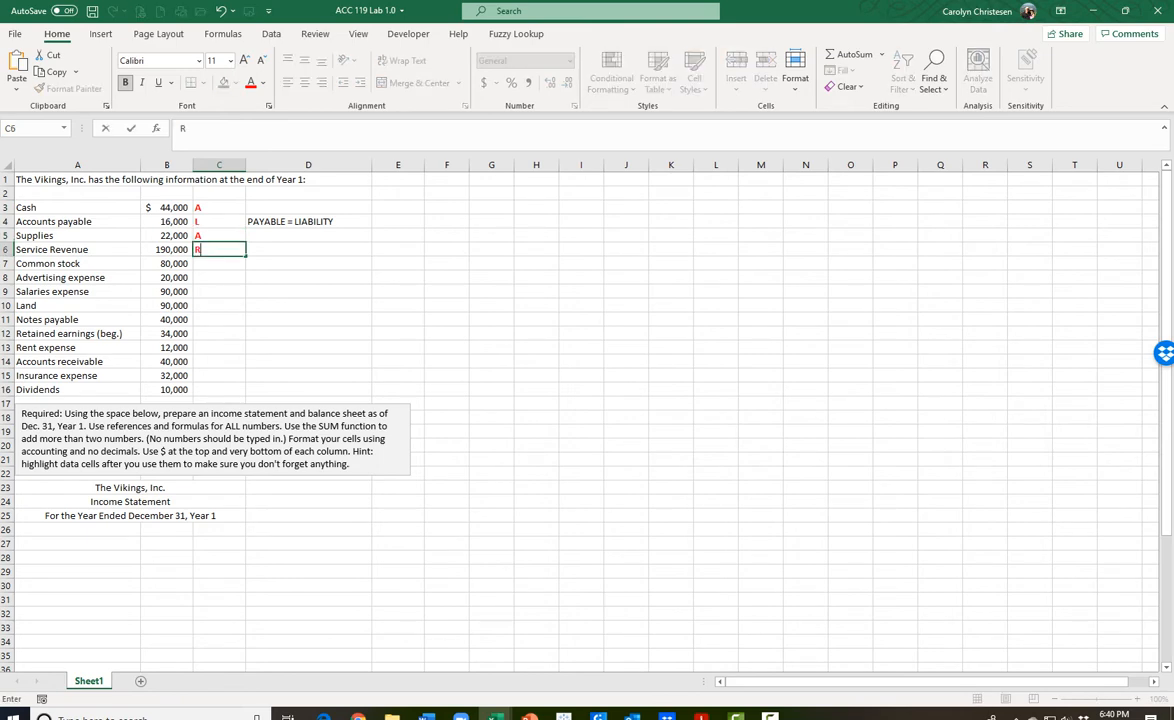
{"action": "key", "text": "Return"}
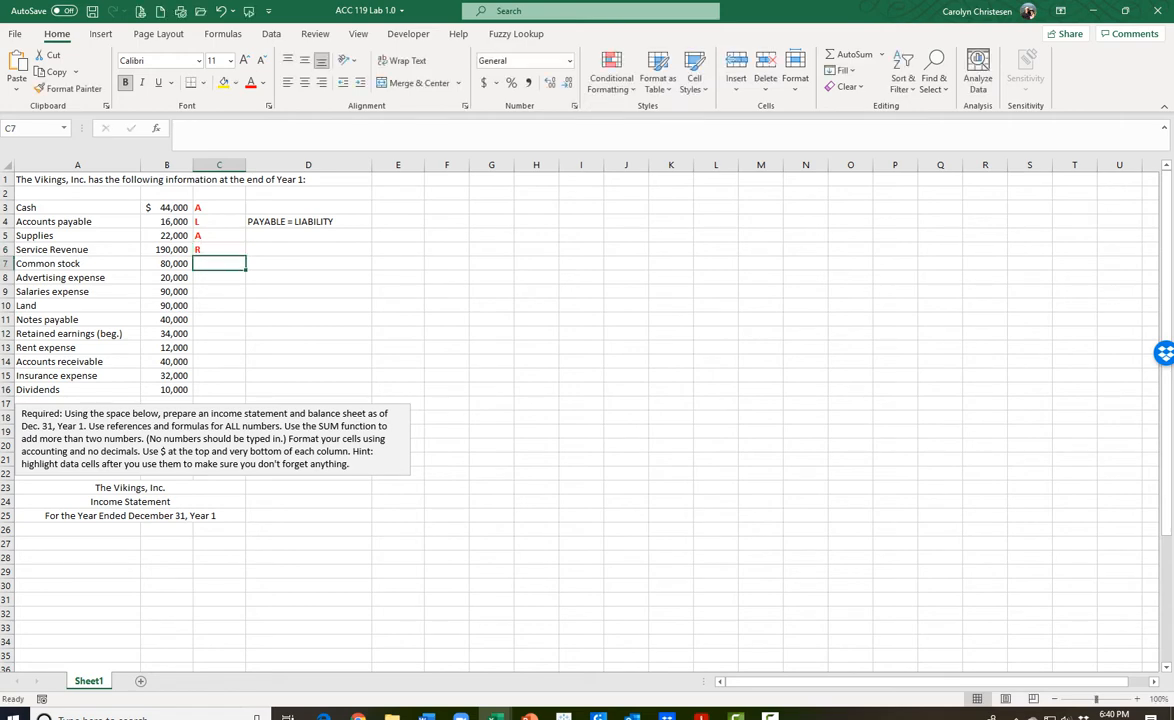
{"action": "type", "text": "EQ"}
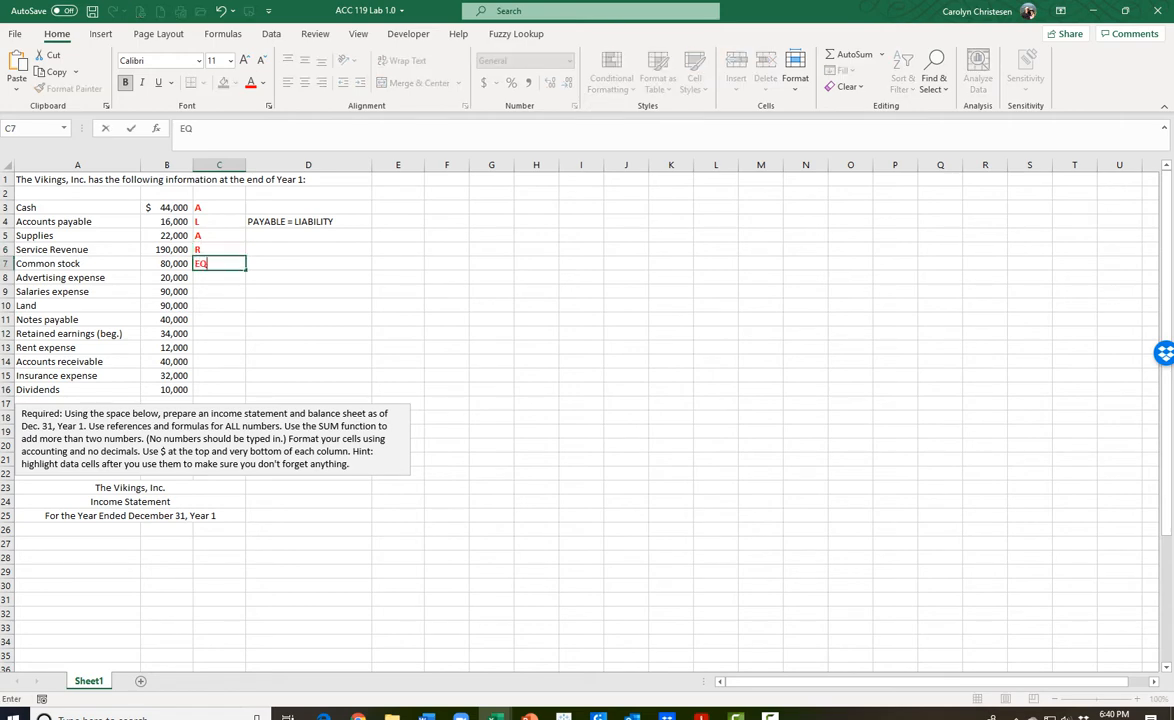
{"action": "key", "text": "Return"}
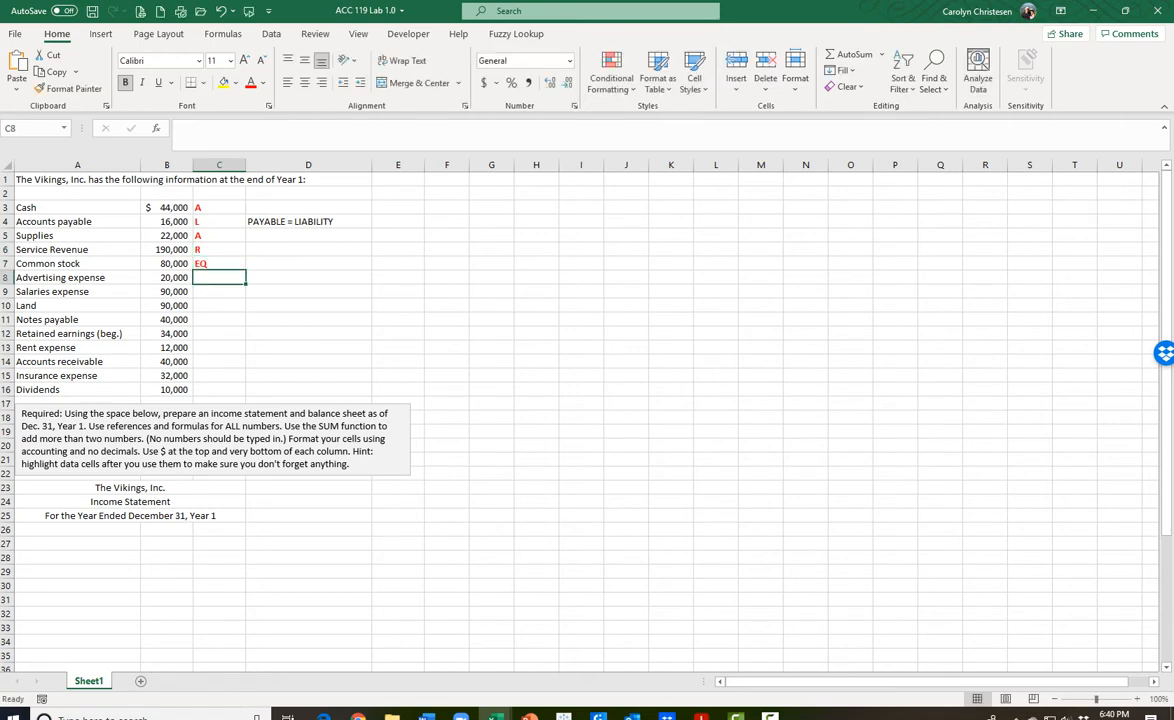
- Enter the account codes EX for Advertising and Salaries expense, A for Land and L for Notes payable in C8:C11
{"action": "type", "text": "EX"}
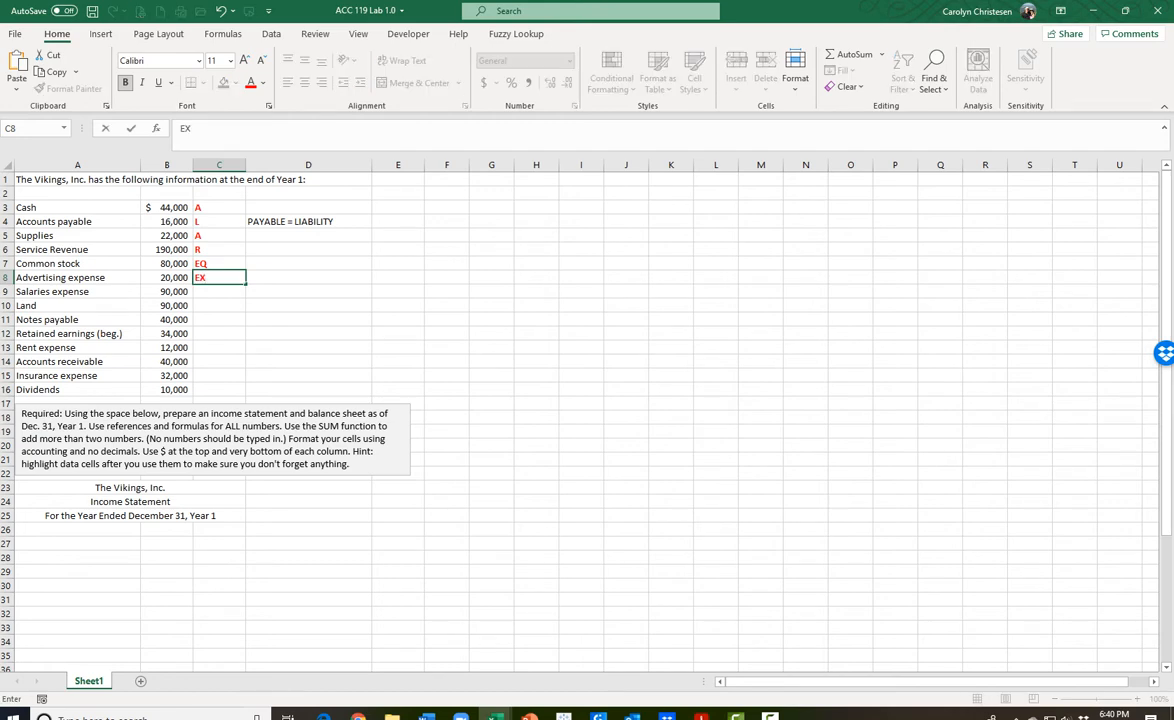
{"action": "key", "text": "Return"}
{"action": "type", "text": "EX"}
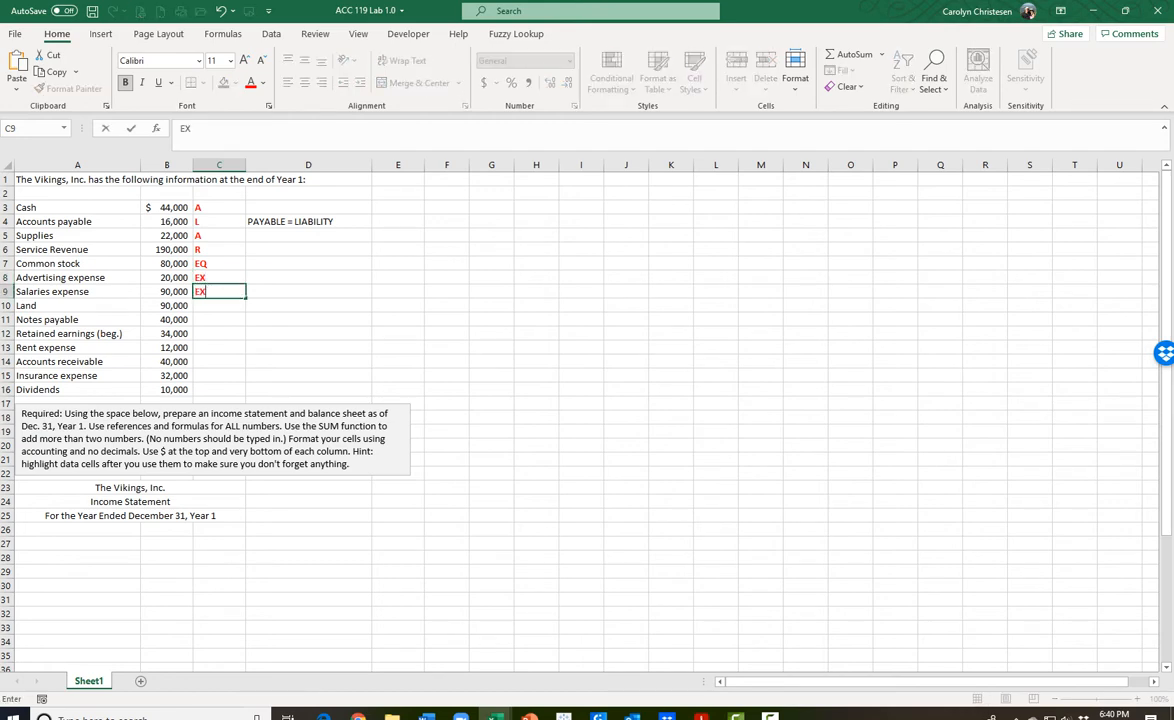
{"action": "key", "text": "Return"}
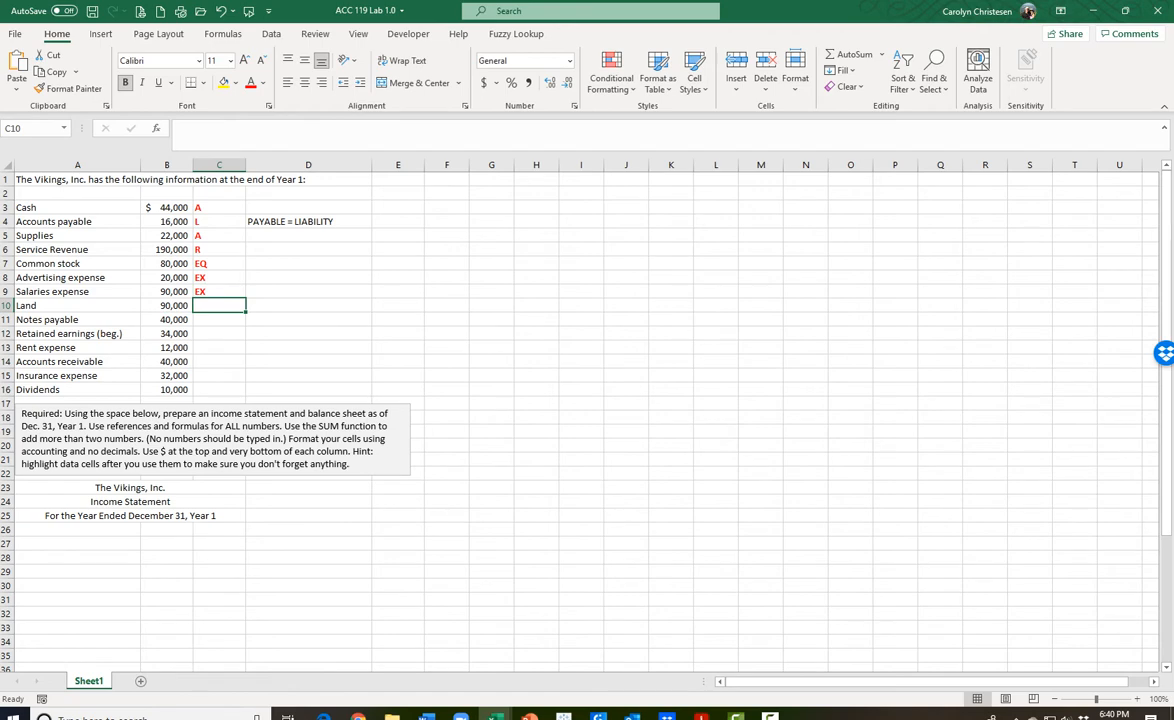
{"action": "type", "text": "A"}
{"action": "key", "text": "Return"}
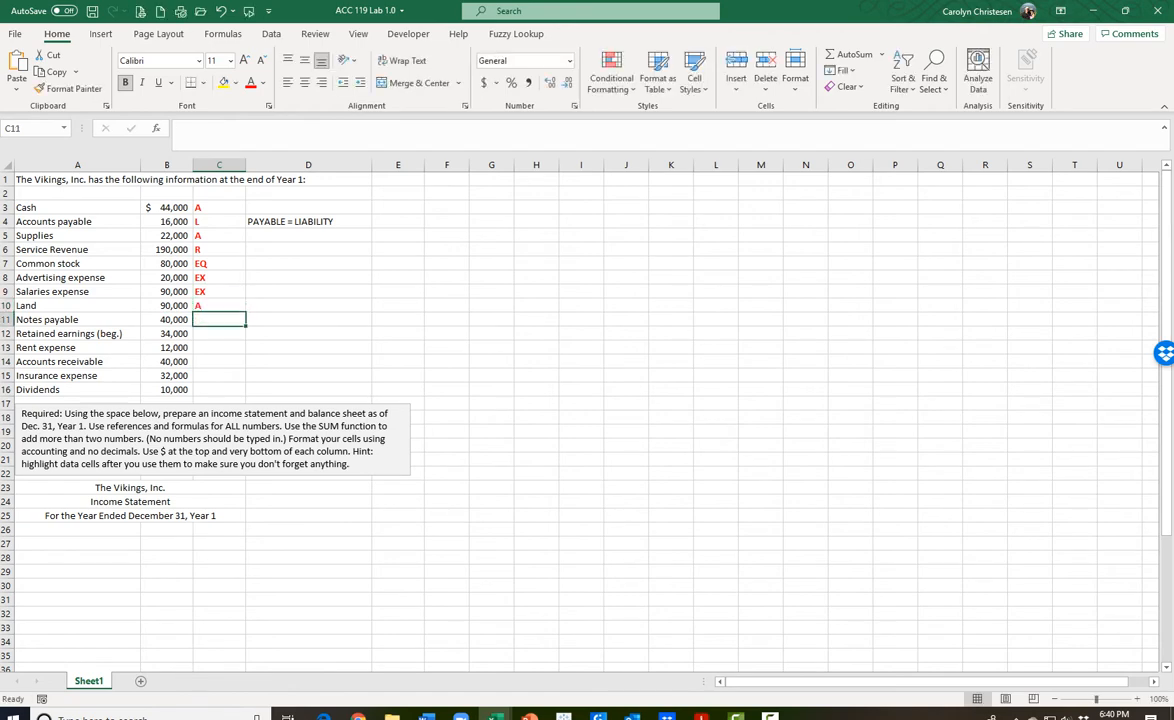
{"action": "type", "text": "L"}
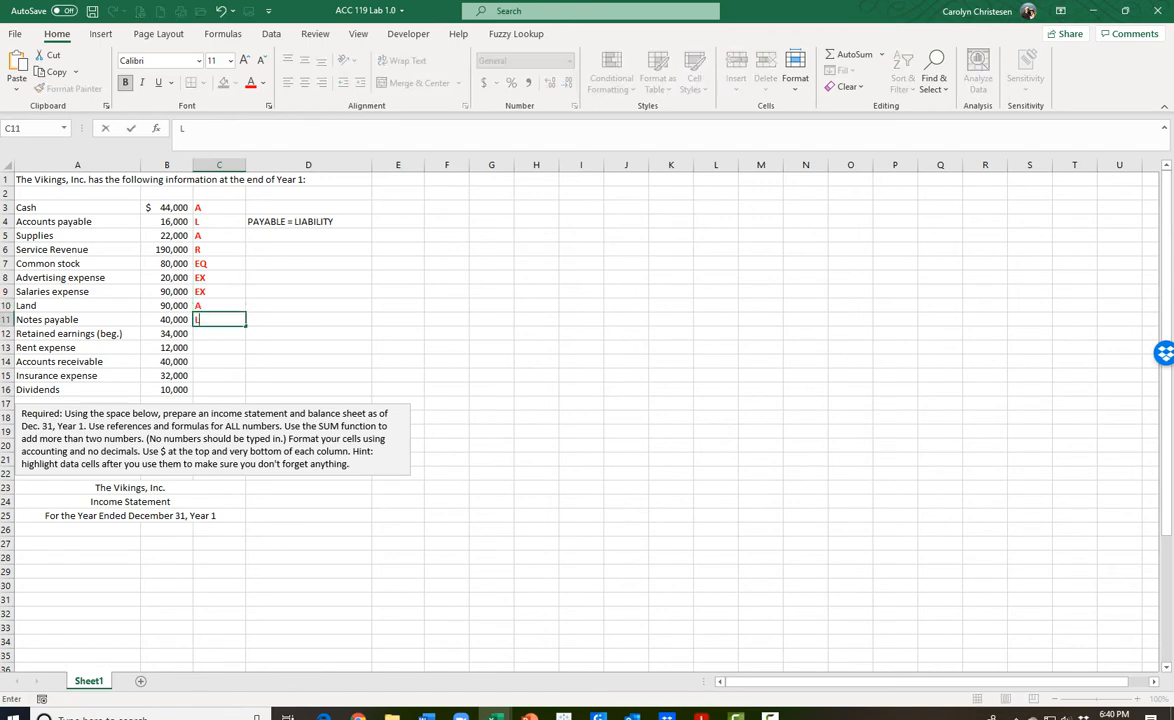
{"action": "key", "text": "Return"}
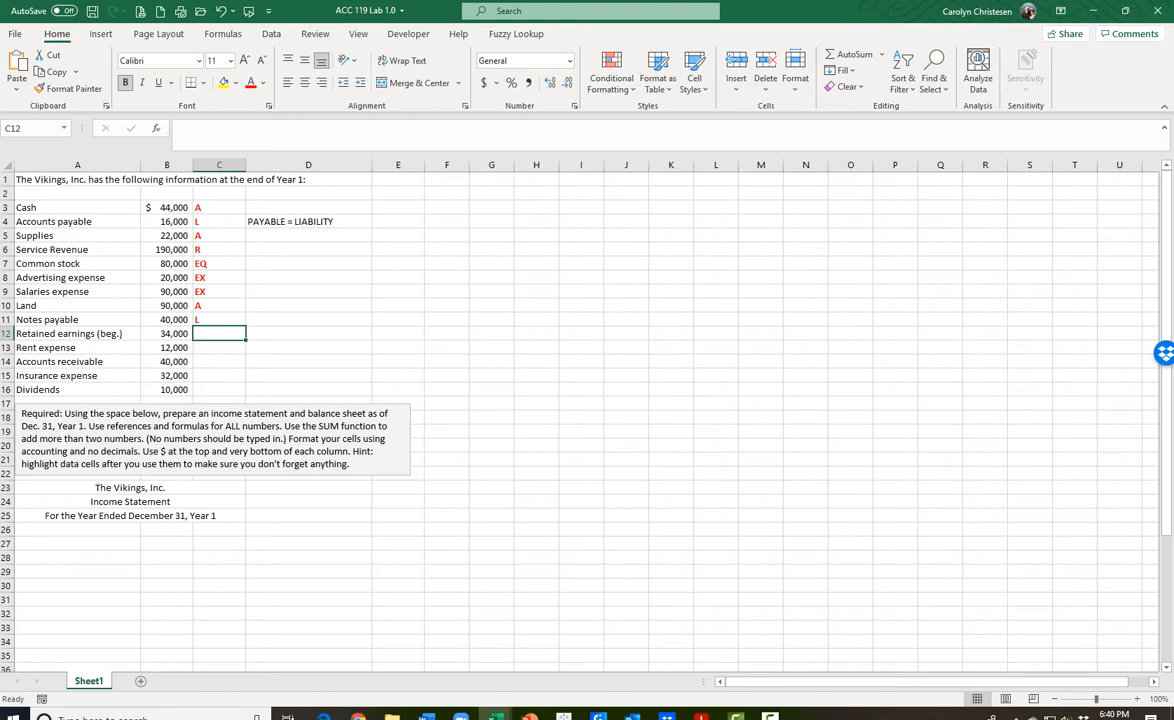
- Add the note "Balance sheet uses ENDING retained earnings!" in D12 beside the beginning retained earnings
{"action": "left_click", "coordinate": [308, 333]}
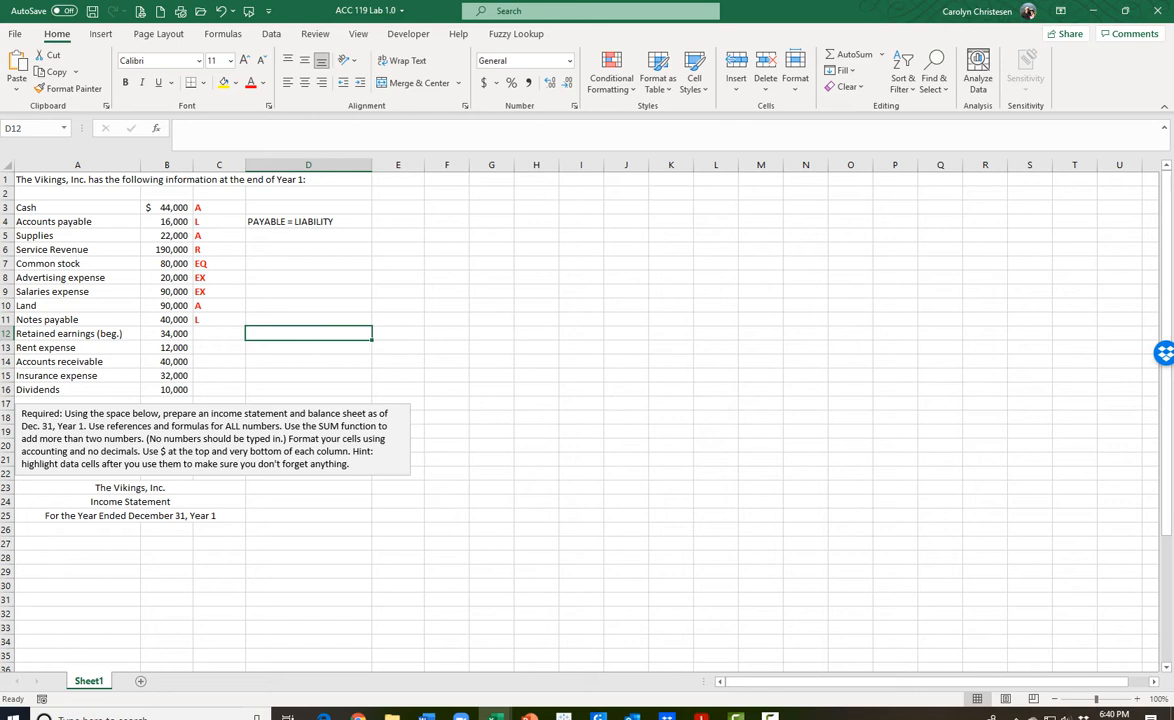
{"action": "type", "text": "Balance "}
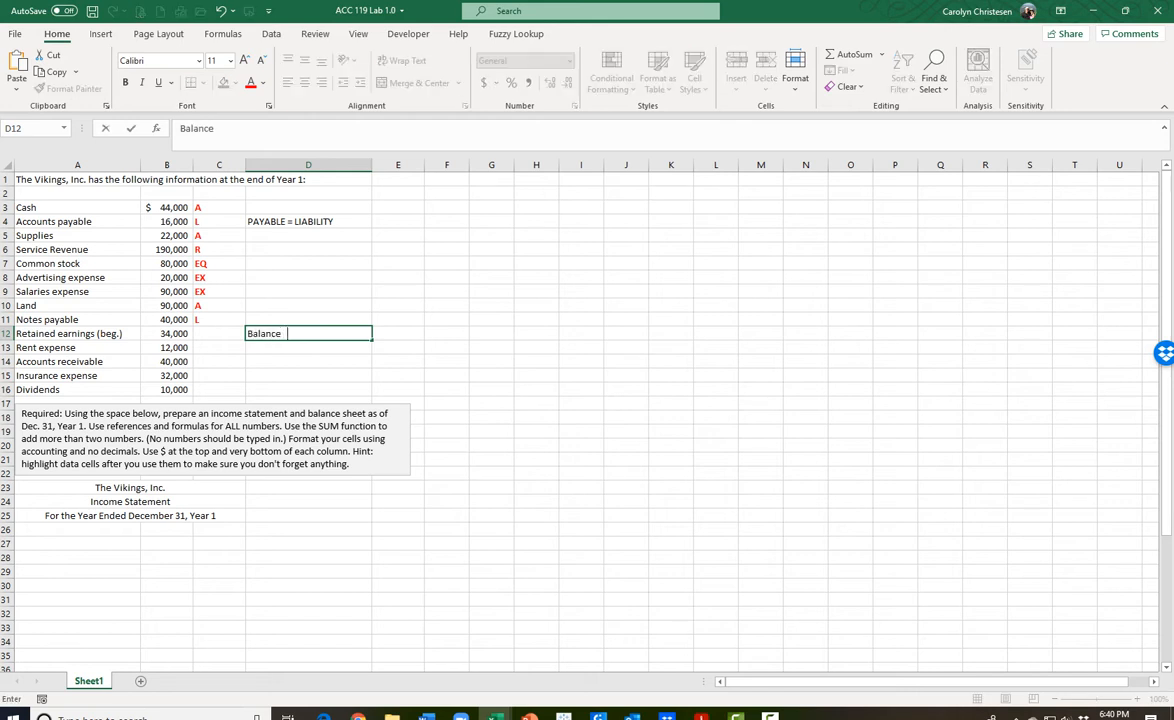
{"action": "type", "text": "sheet uses ENDING reg"}
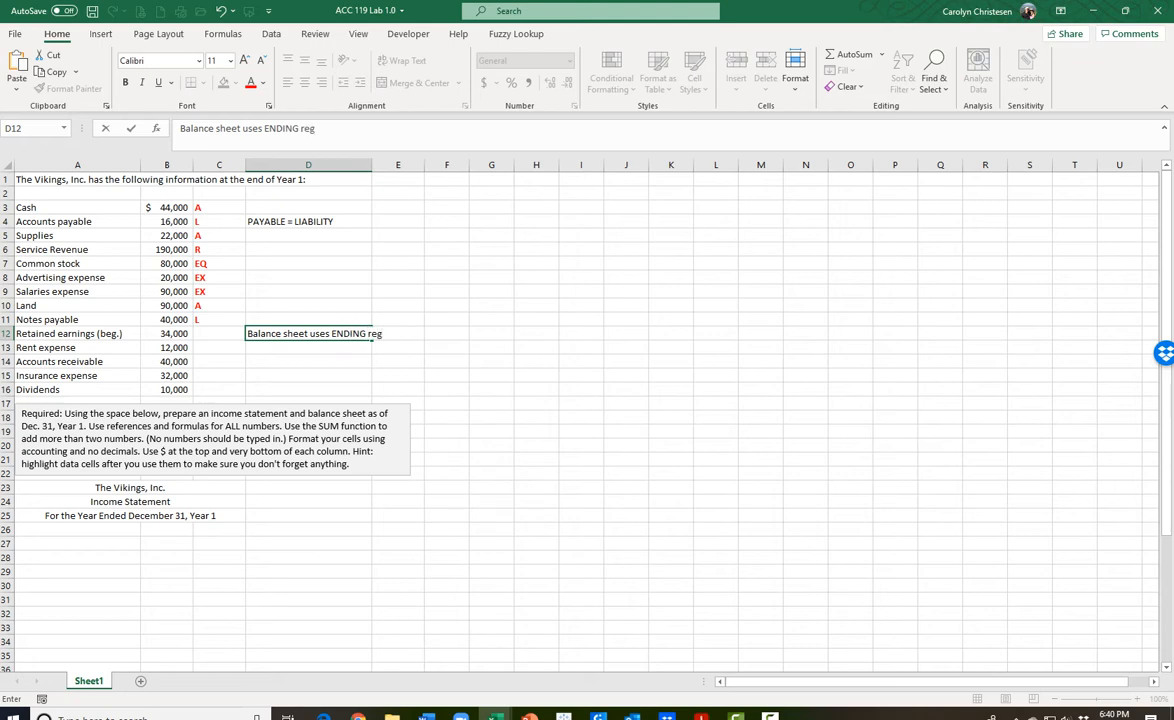
{"action": "key", "text": "BackSpace"}
{"action": "type", "text": "tained earnings!"}
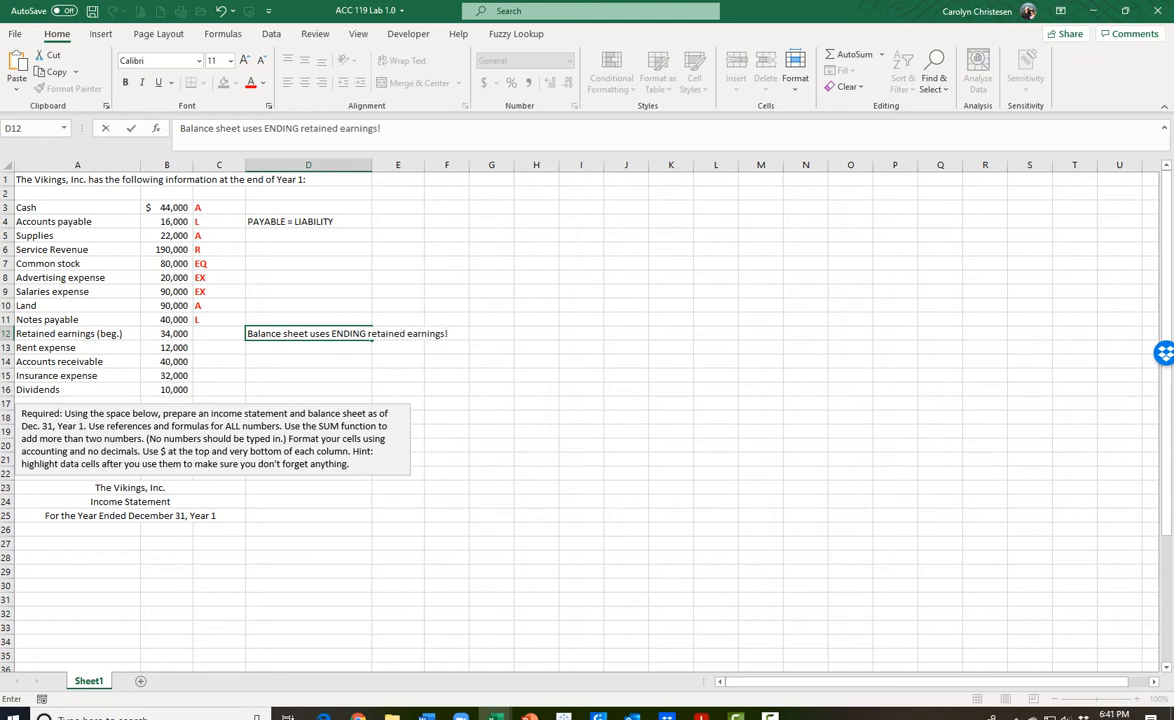
- Enter codes in C12:C16: EQ for Retained earnings, EX for Rent expense, A for Accounts receivable, EX for Insurance expense and EQ for Dividends
{"action": "key", "text": "Left"}
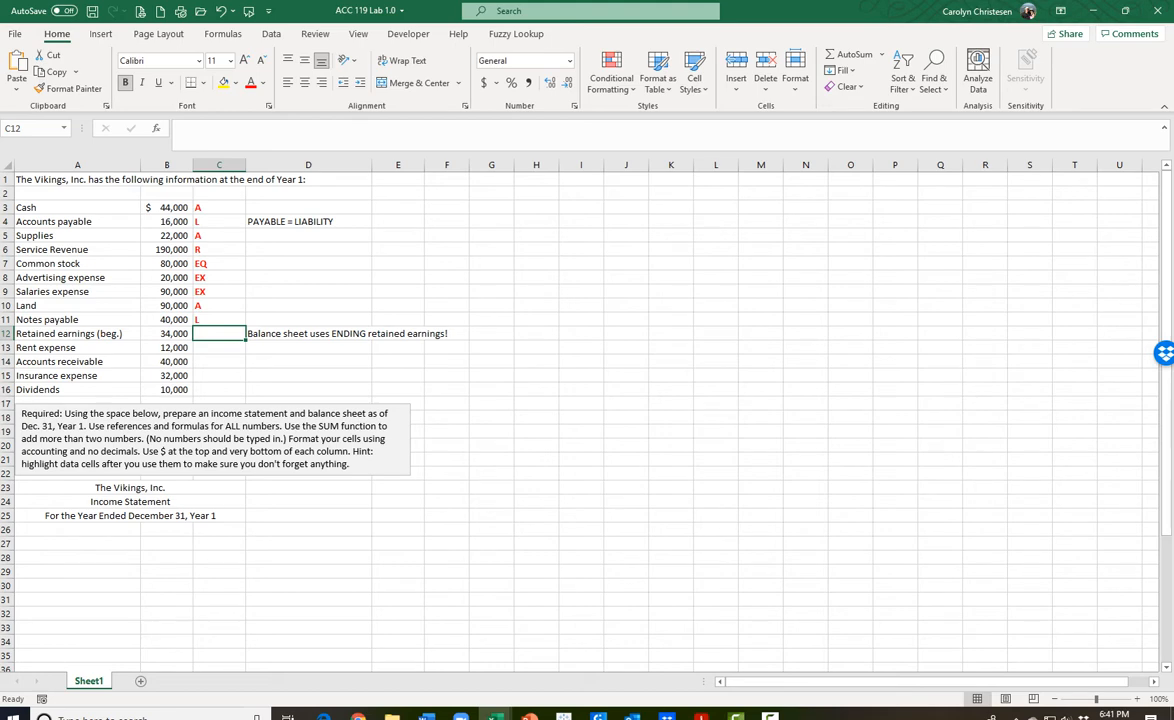
{"action": "type", "text": "EQ"}
{"action": "key", "text": "Return"}
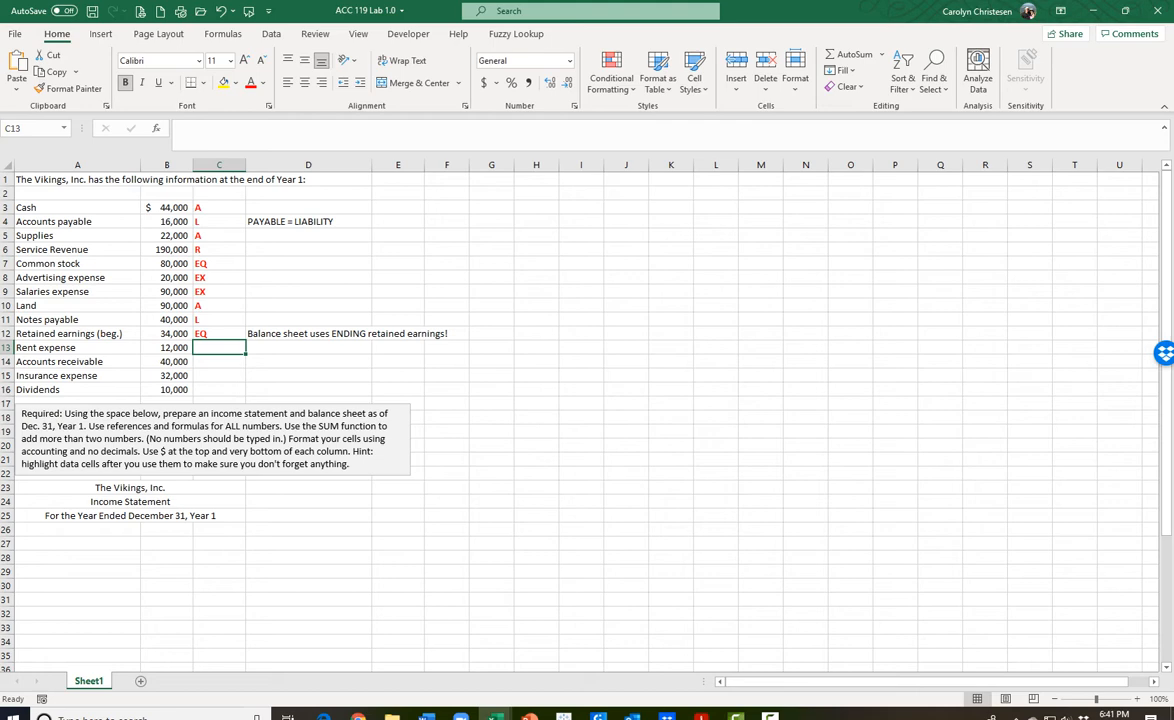
{"action": "type", "text": "EX"}
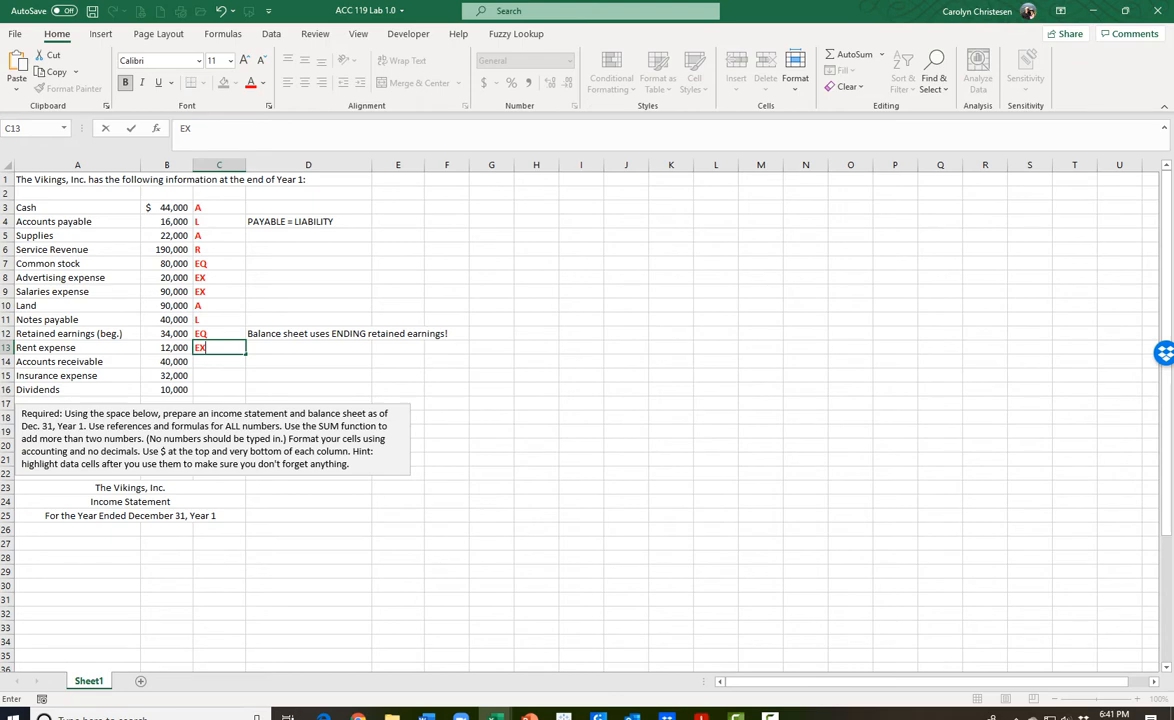
{"action": "key", "text": "Return"}
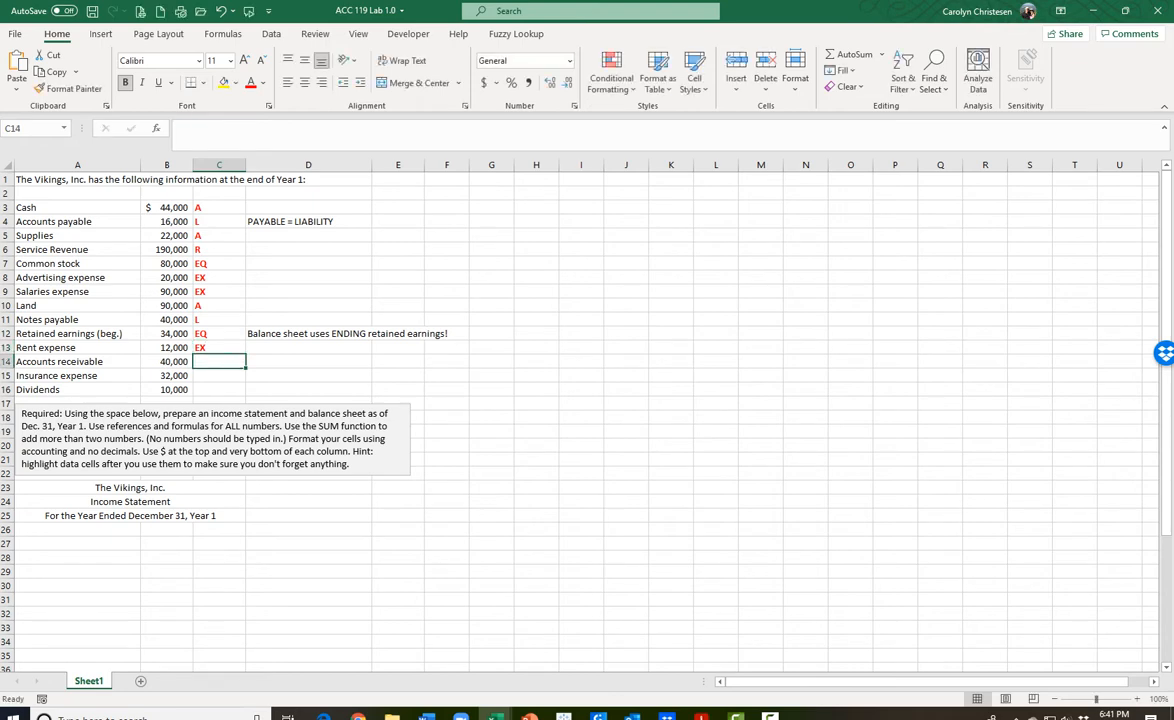
{"action": "type", "text": "A"}
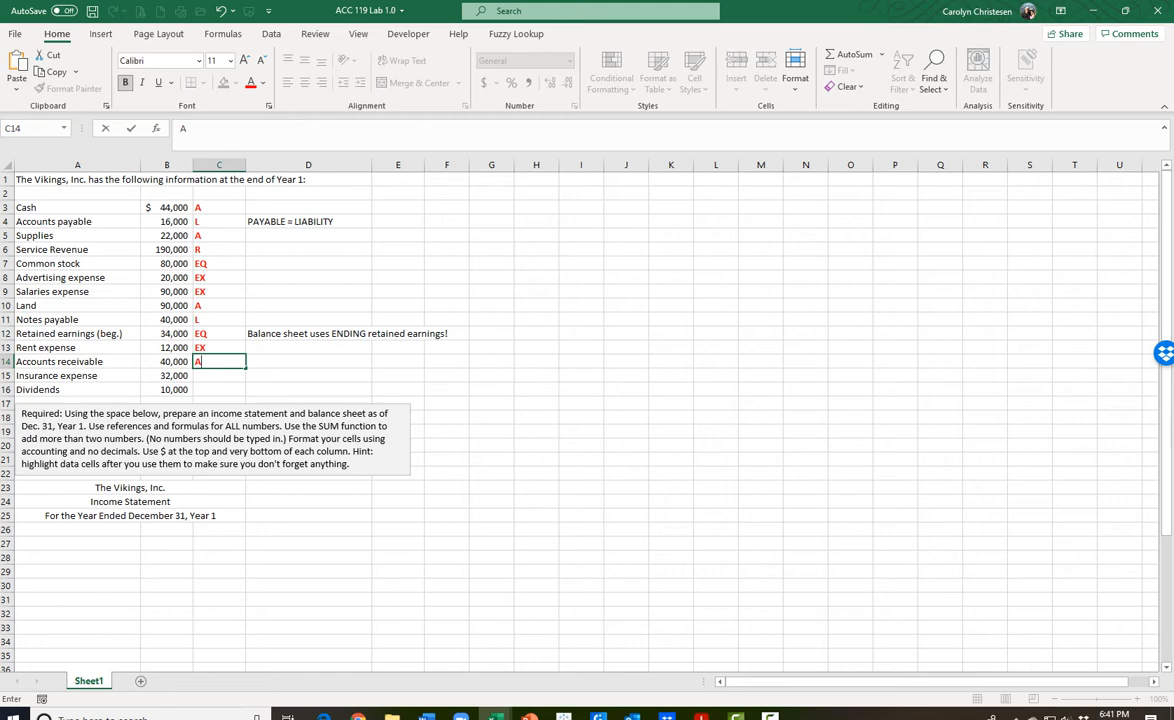
{"action": "key", "text": "Return"}
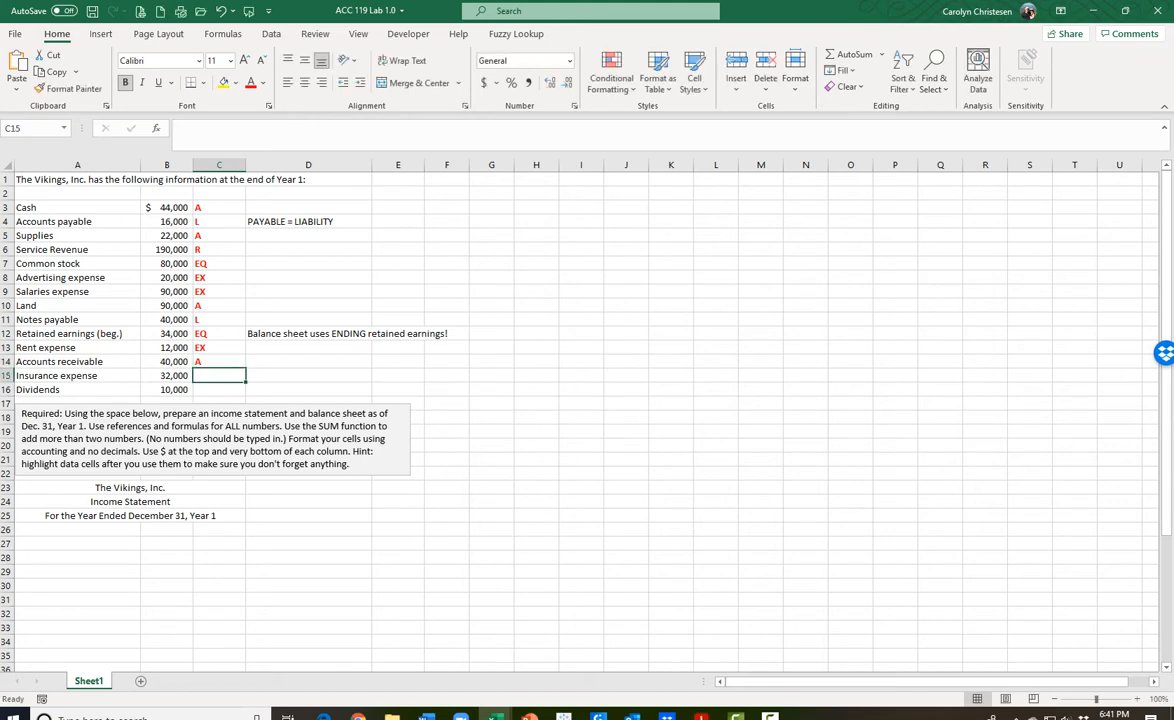
{"action": "type", "text": "EX"}
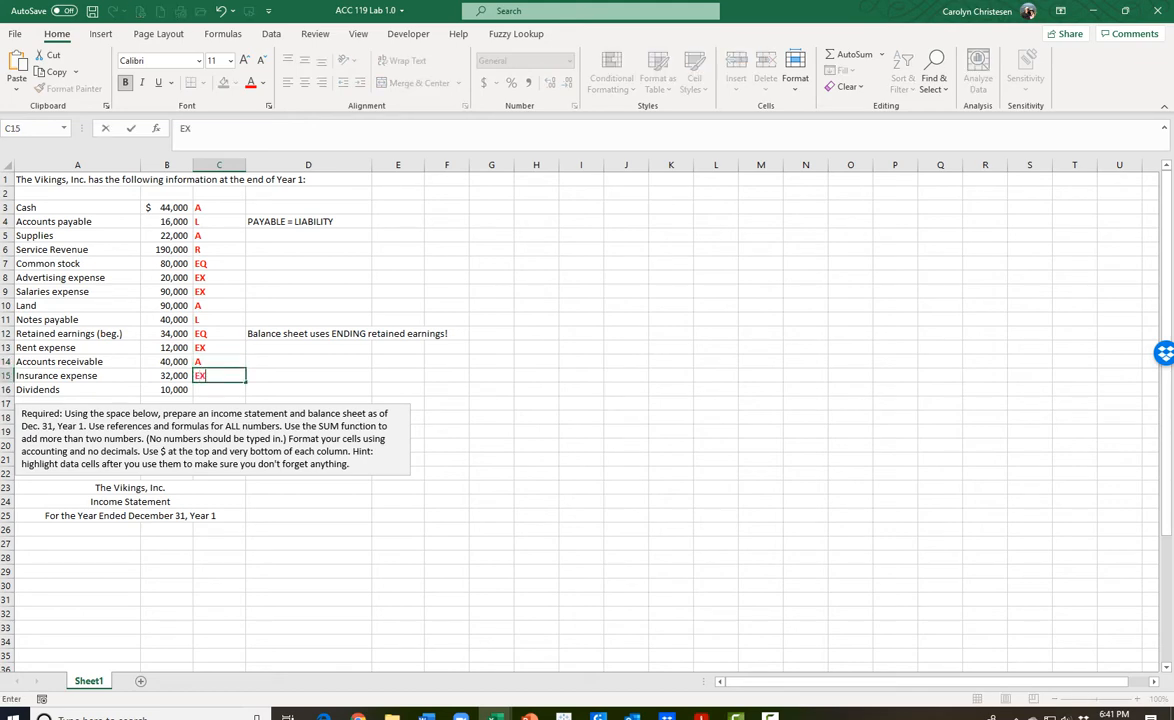
{"action": "key", "text": "Return"}
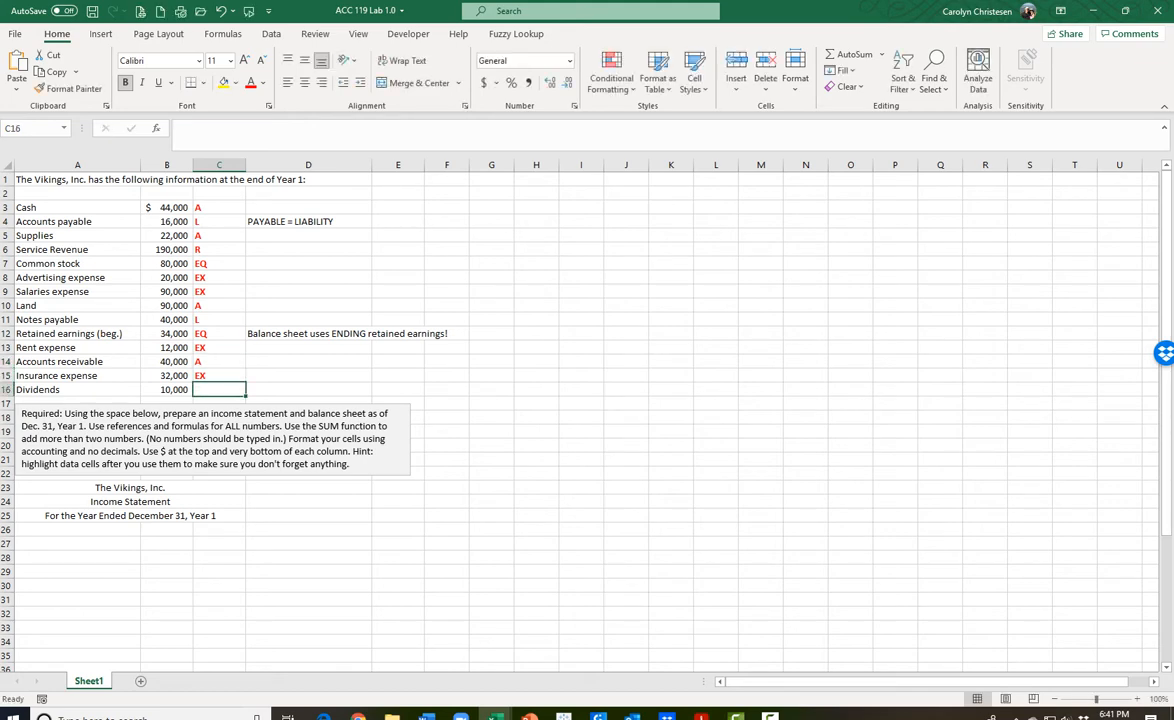
{"action": "type", "text": "EQ"}
- Enter the note "Revenues - Expenses = Net Income" in D24 beside the Income Statement heading and left-align it
{"action": "left_click", "coordinate": [308, 361]}
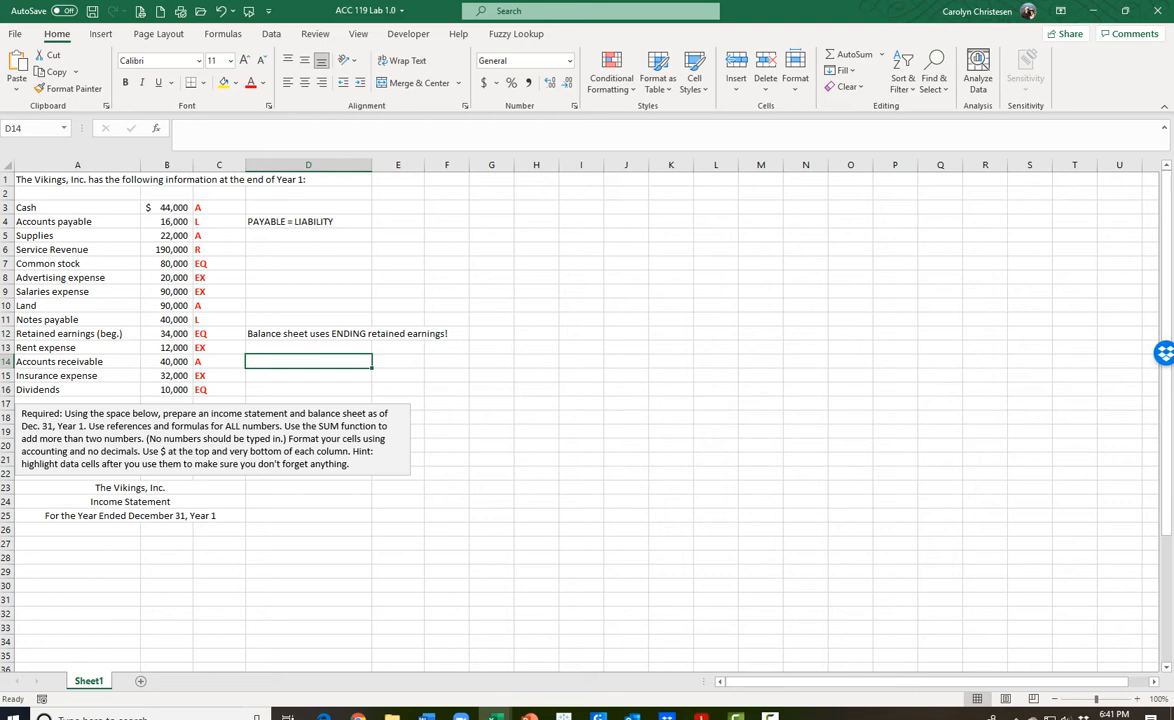
{"action": "key", "text": "Down"}
{"action": "key", "text": "Down"}
{"action": "key", "text": "Down"}
{"action": "key", "text": "Down"}
{"action": "key", "text": "Down"}
{"action": "key", "text": "Down"}
{"action": "key", "text": "Down"}
{"action": "key", "text": "Down"}
{"action": "key", "text": "Down"}
{"action": "key", "text": "Down"}
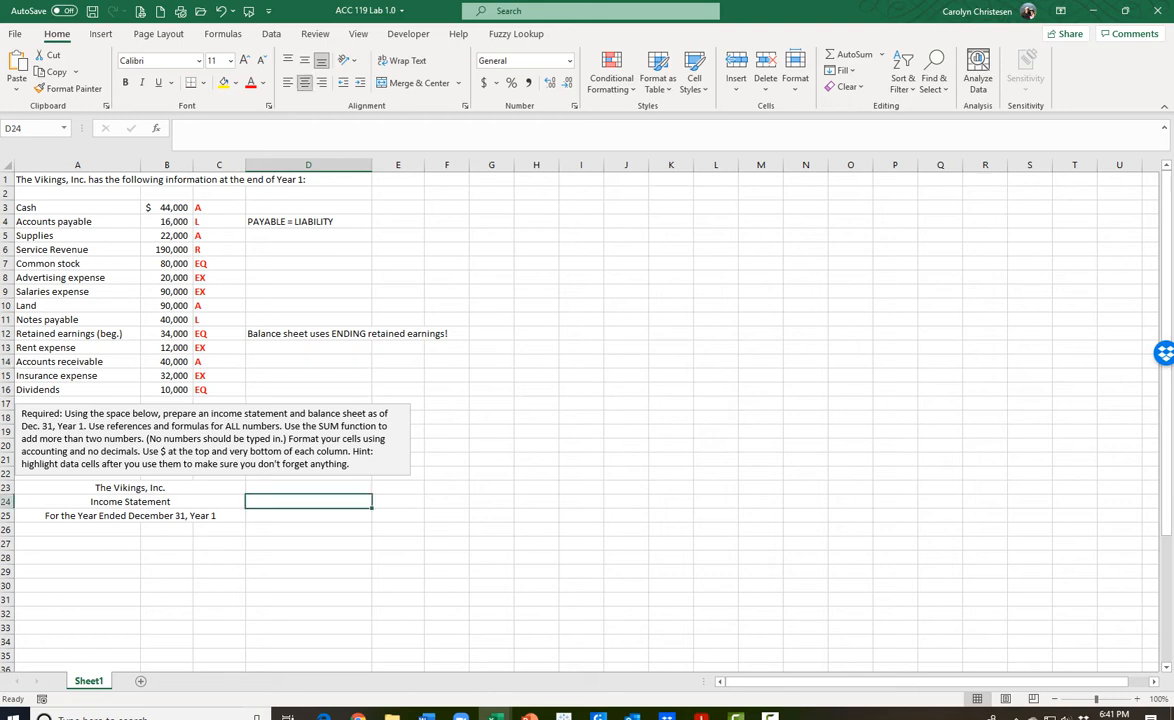
{"action": "type", "text": "Revenu"}
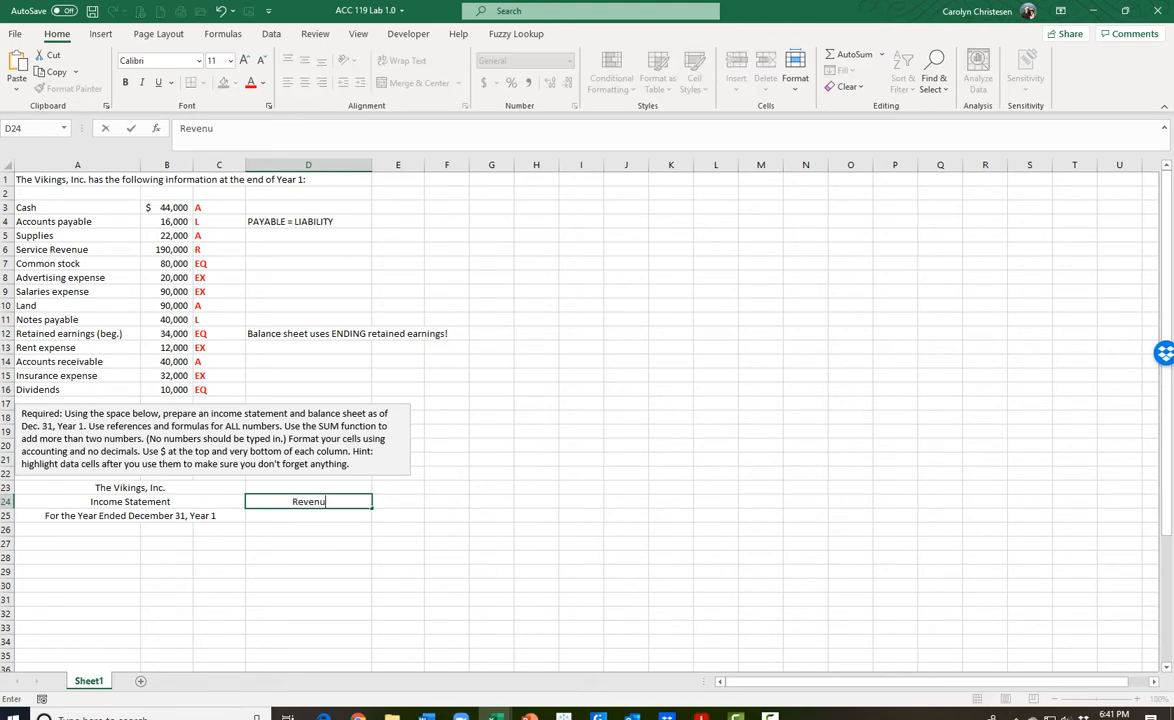
{"action": "type", "text": "es - Expense"}
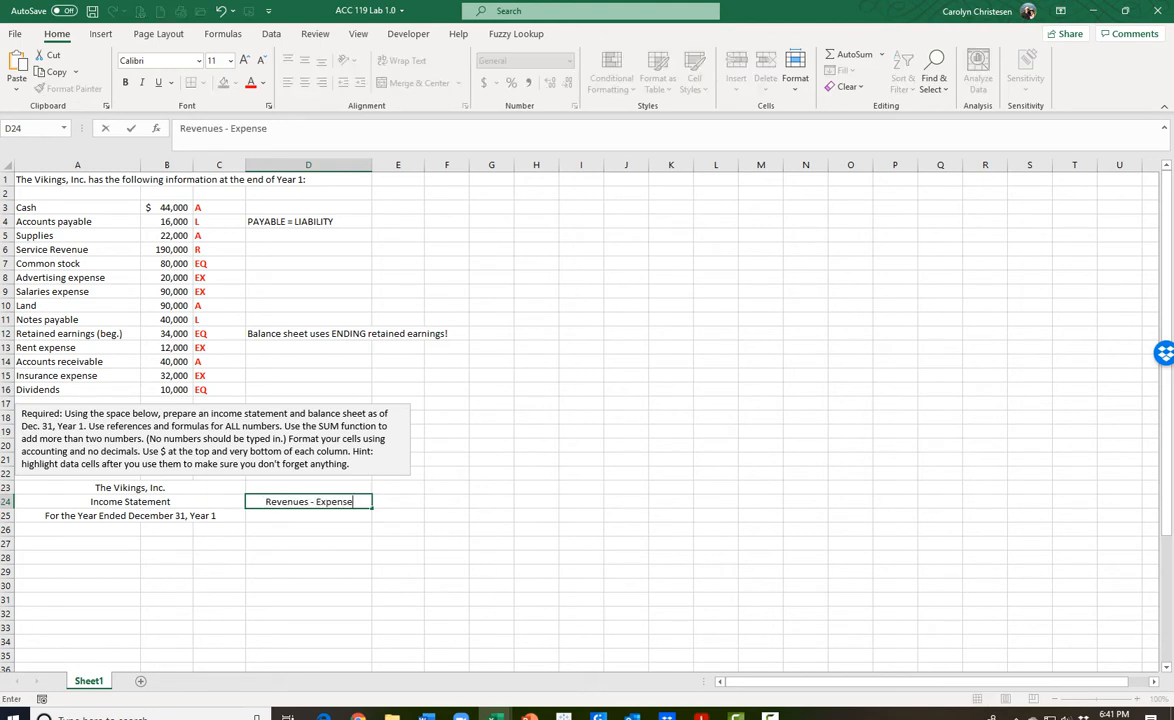
{"action": "type", "text": "s = Net Income"}
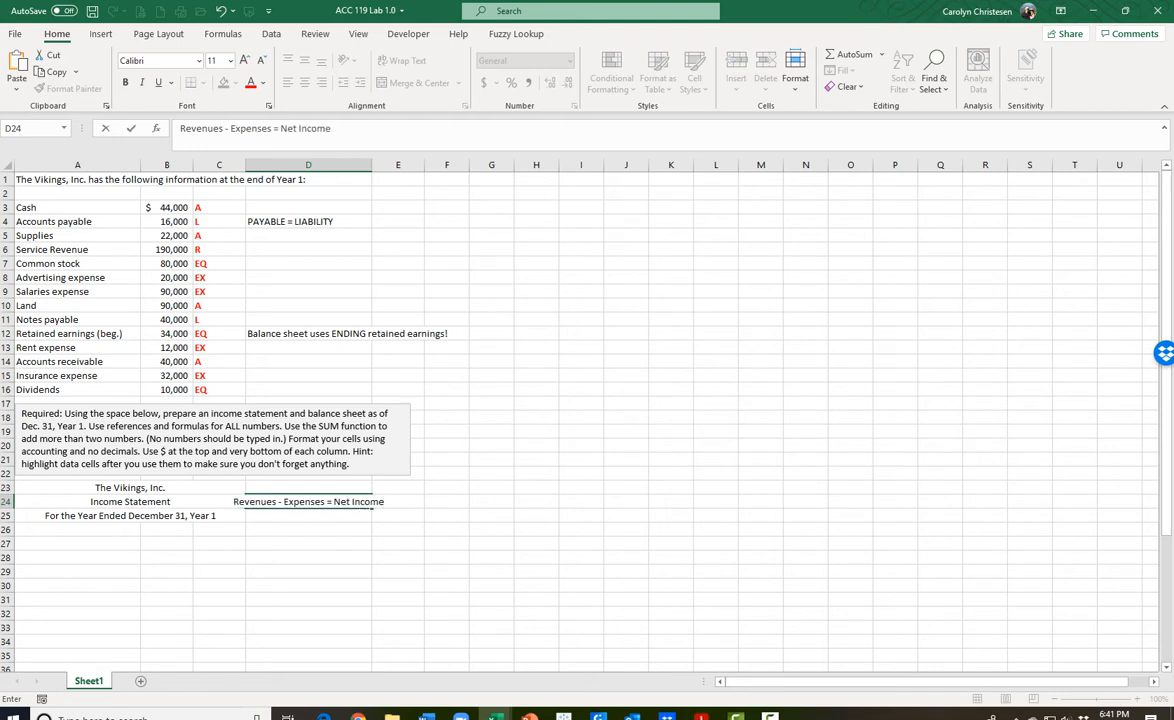
{"action": "key", "text": "Return"}
{"action": "key", "text": "Up"}
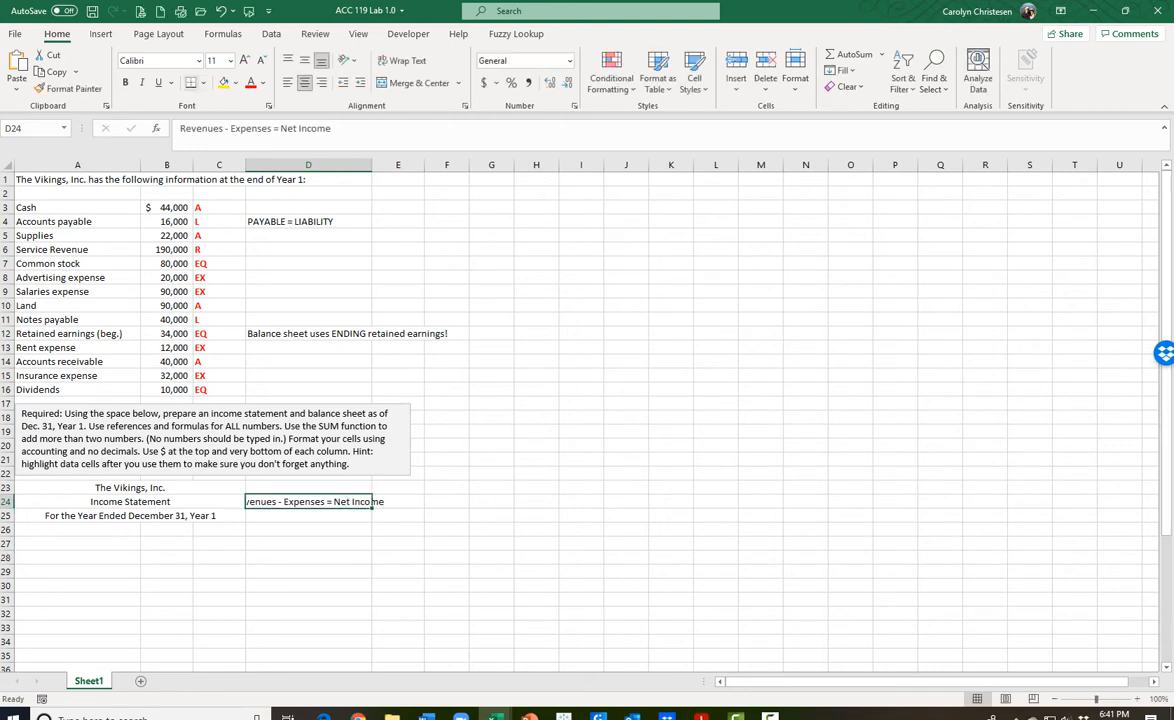
{"action": "left_click", "coordinate": [287, 83]}
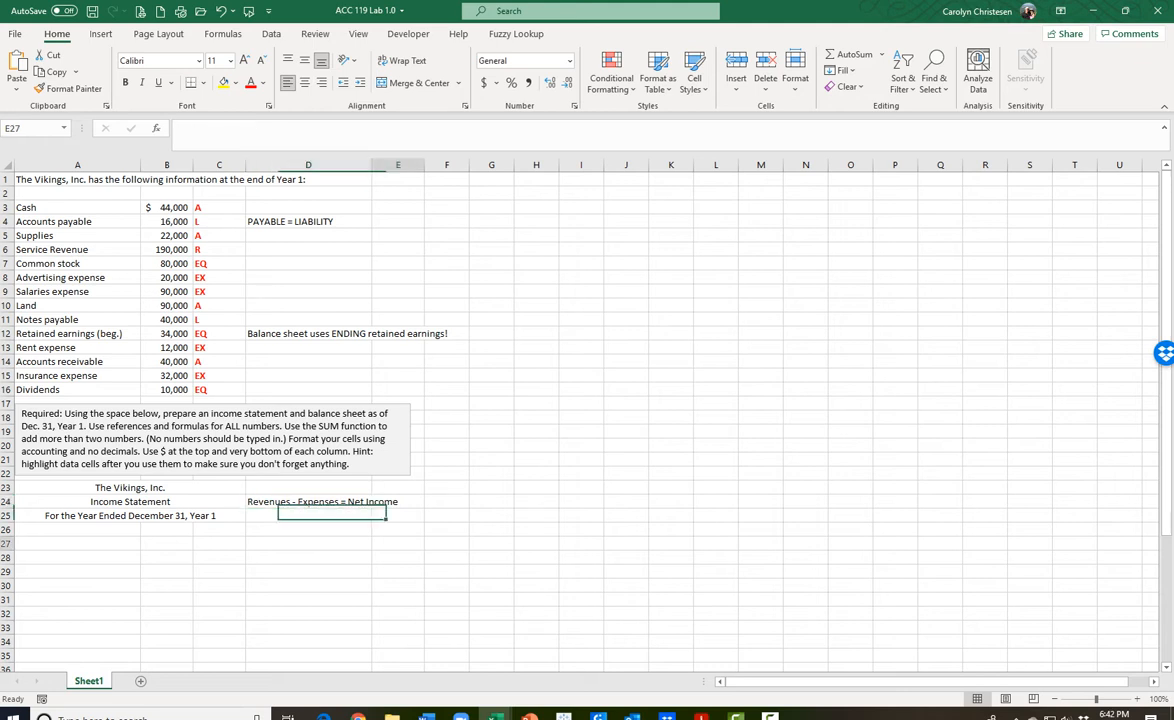
{"action": "left_click", "coordinate": [397, 542]}
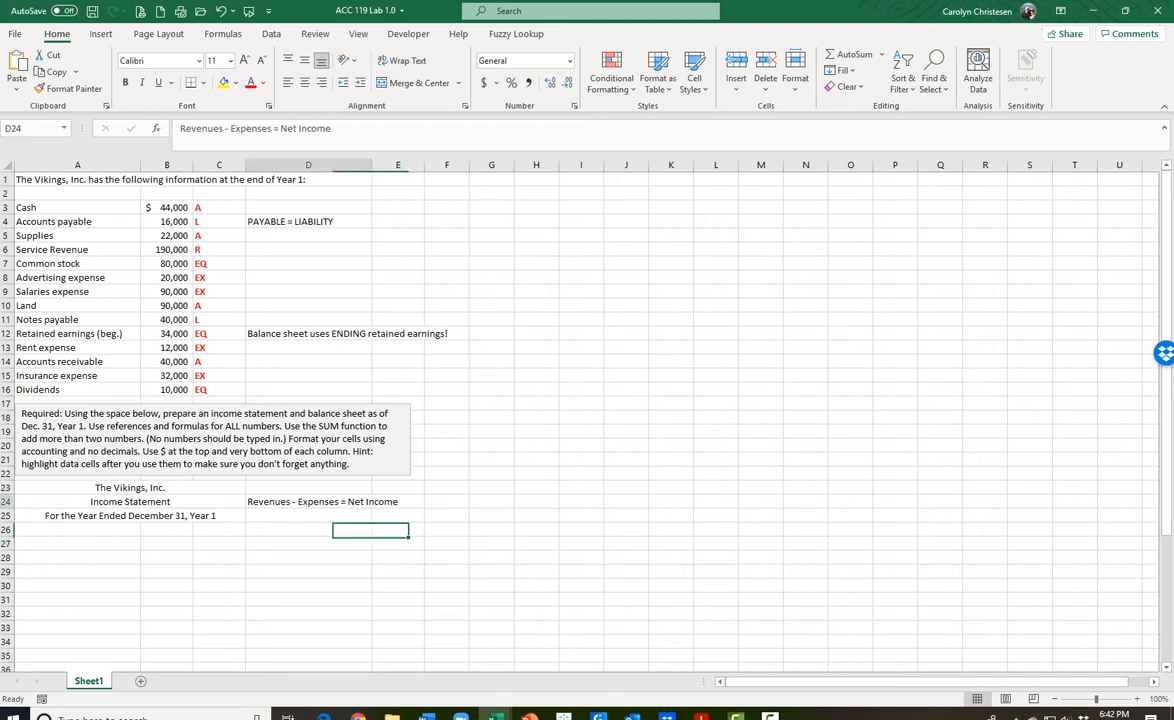
- Set the font color of the three notes in D4, D12 and D24 to the standard light blue
{"action": "left_click", "coordinate": [365, 502]}
{"action": "left_click", "coordinate": [300, 333], "text": "ctrl"}
{"action": "left_click", "coordinate": [300, 221], "text": "ctrl"}
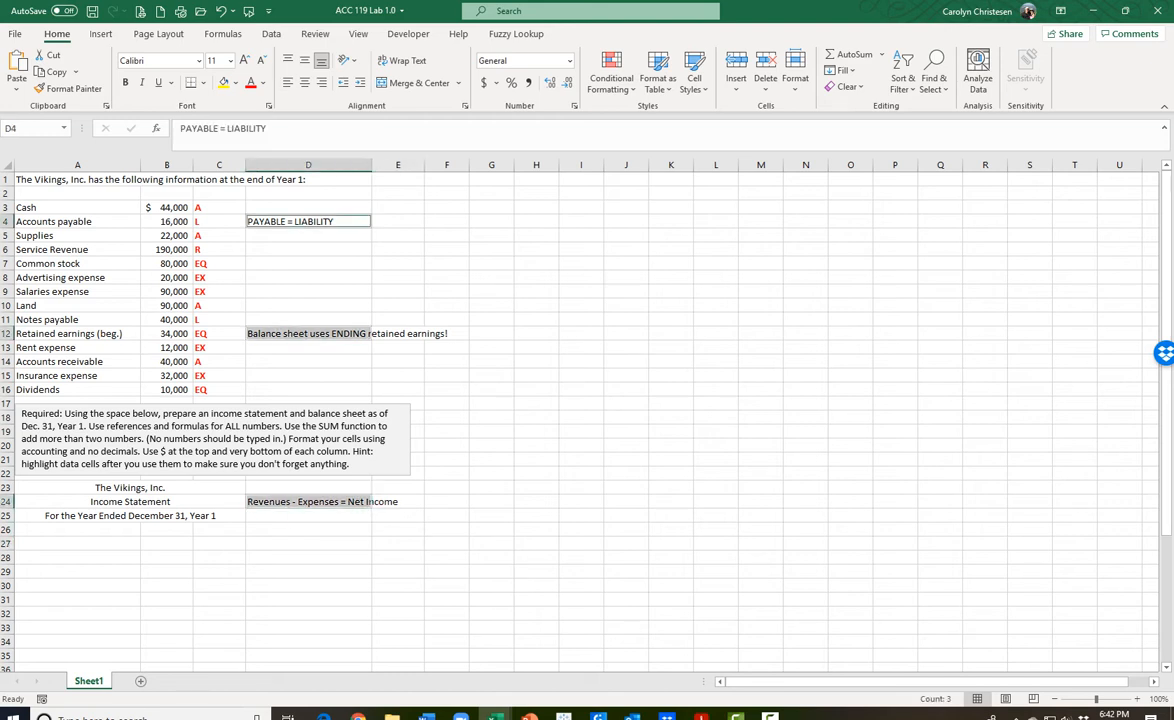
{"action": "left_click", "coordinate": [262, 83]}
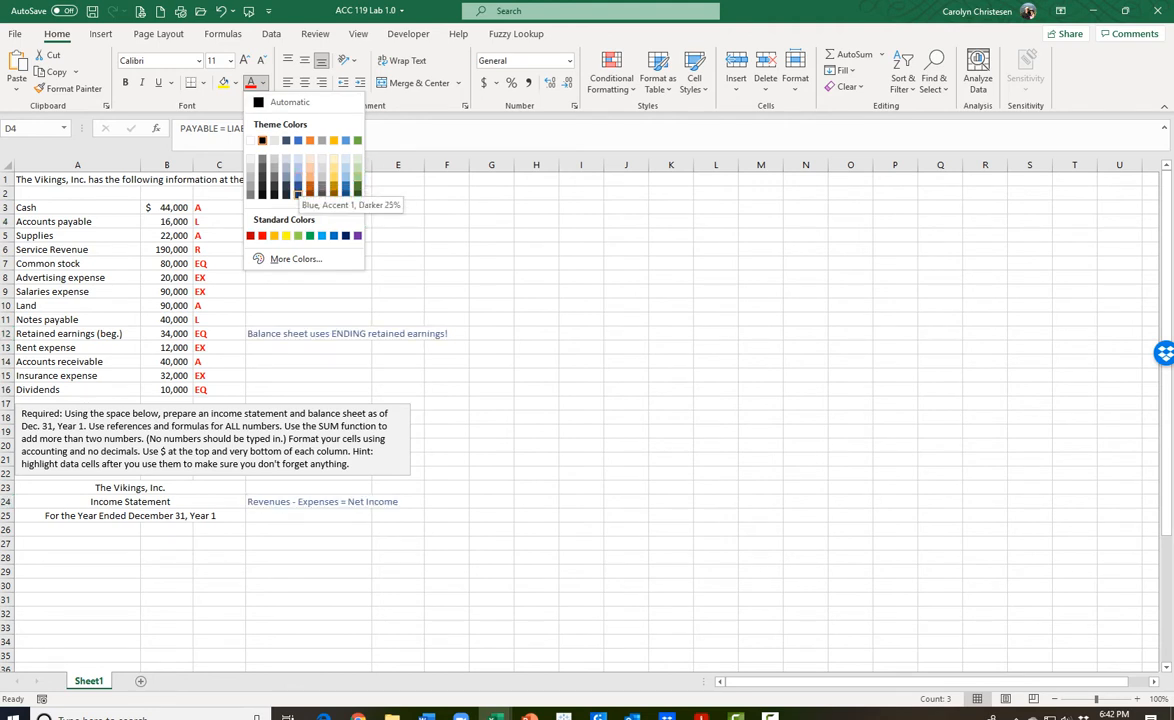
{"action": "left_click", "coordinate": [322, 236]}
{"action": "left_click", "coordinate": [581, 278]}
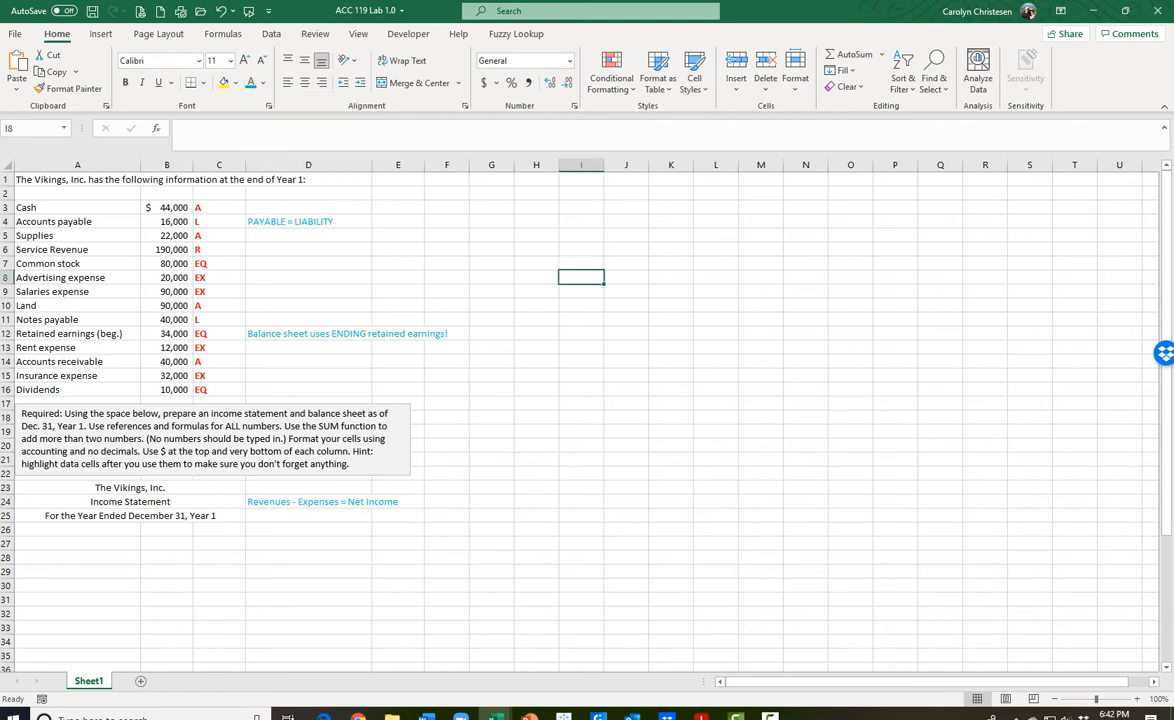
- Enter the section heading "Revenues:" in A26 of the income statement
{"action": "left_click", "coordinate": [77, 530]}
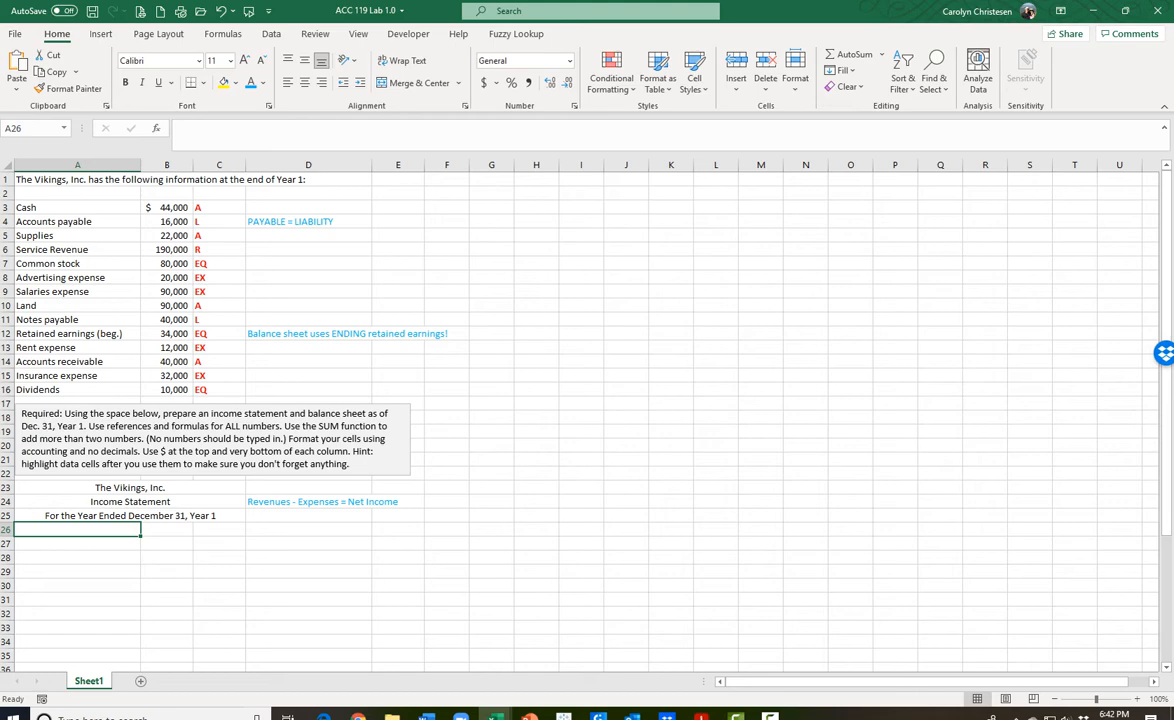
{"action": "type", "text": "Revenues:"}
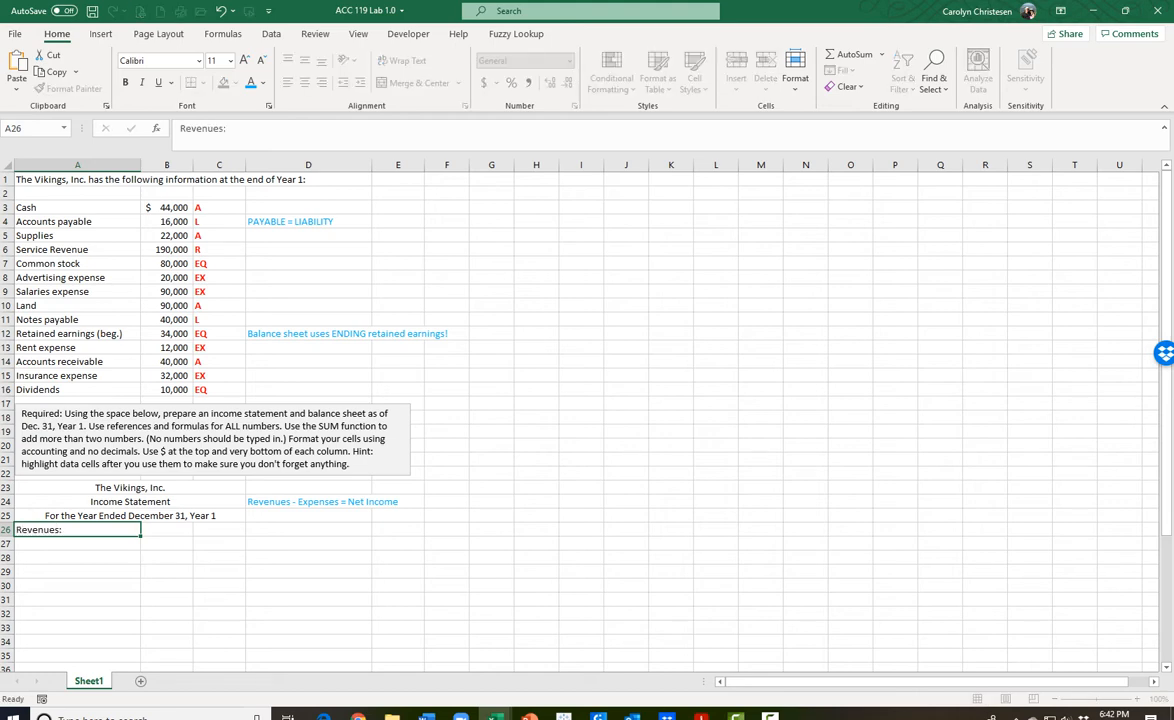
{"action": "key", "text": "Return"}
{"action": "type", "text": "Servi"}
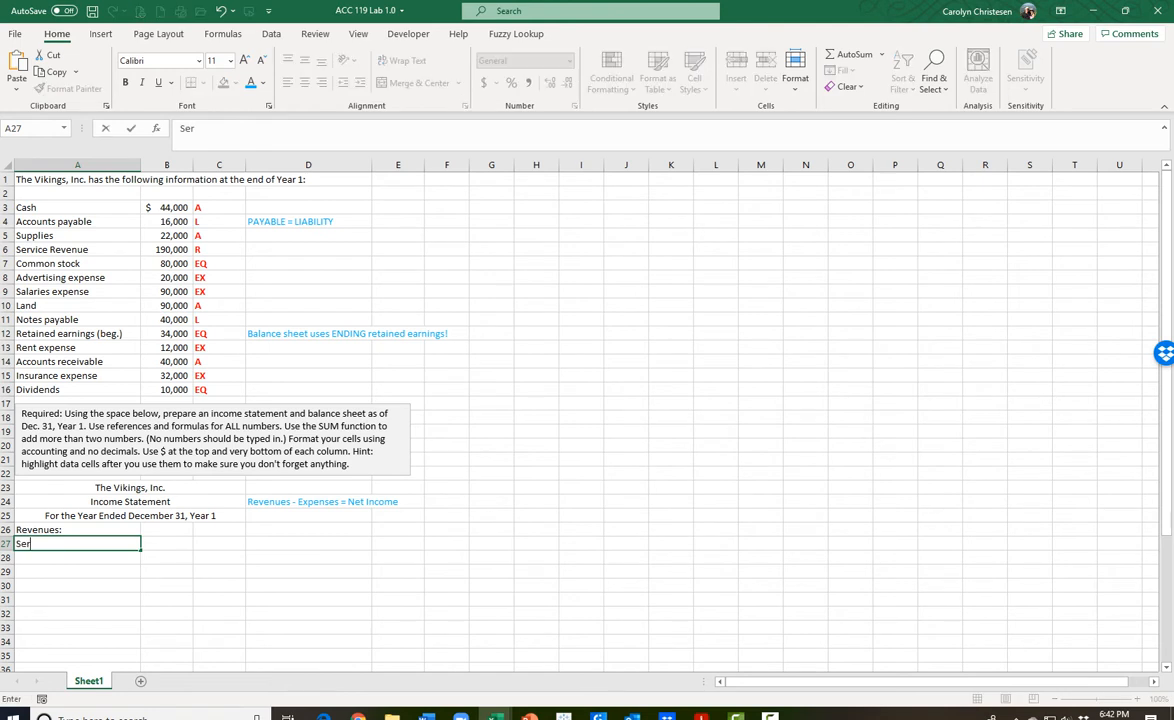
{"action": "key", "text": "BackSpace"}
{"action": "key", "text": "BackSpace"}
{"action": "key", "text": "BackSpace"}
{"action": "key", "text": "BackSpace"}
{"action": "key", "text": "BackSpace"}
- Reference the Service Revenue label from A6 in A27 and its amount from B6 in C27
{"action": "type", "text": "="}
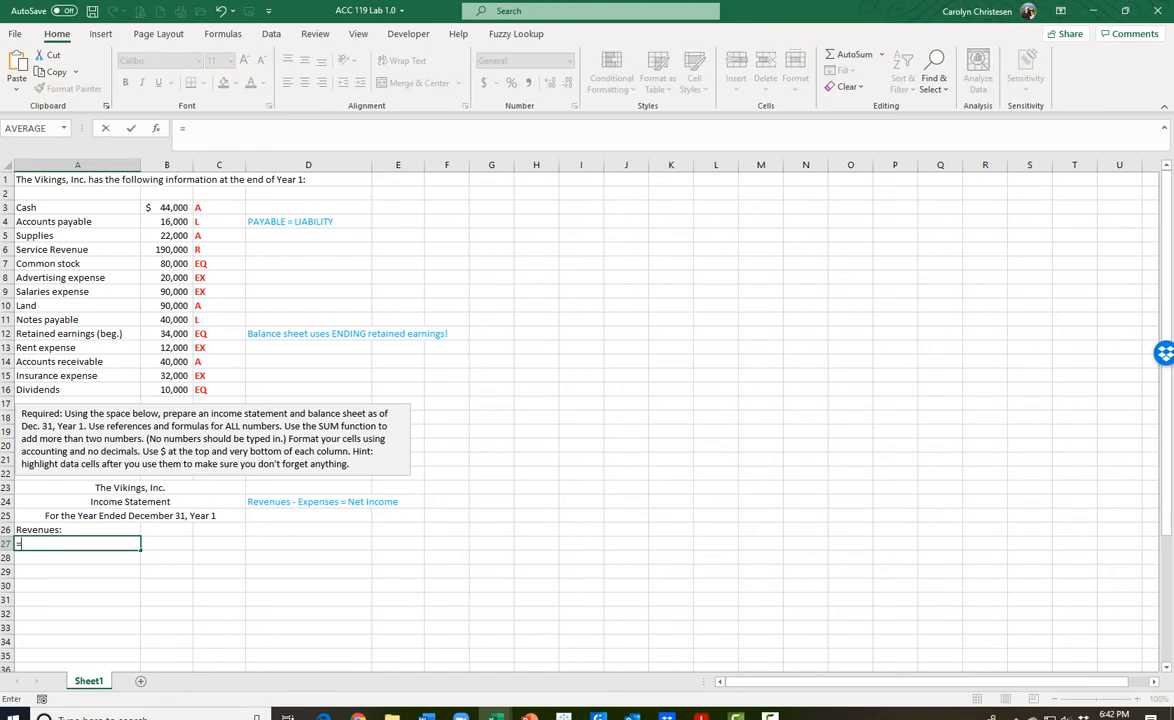
{"action": "left_click", "coordinate": [77, 250]}
{"action": "key", "text": "Return"}
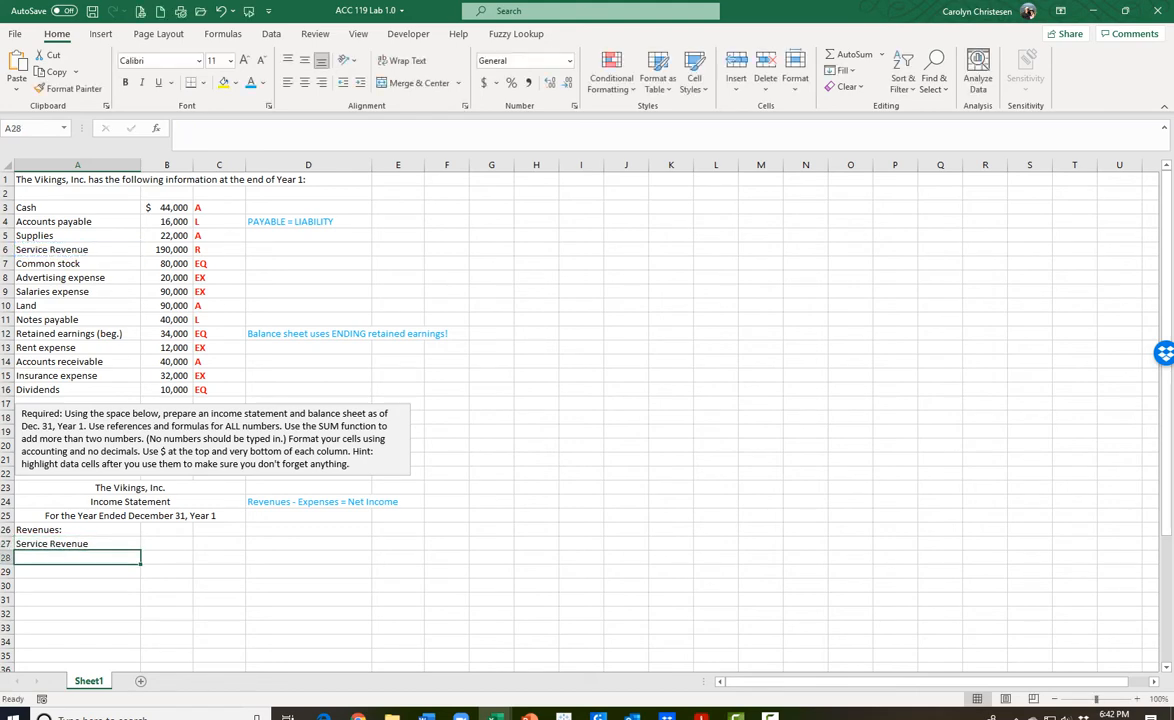
{"action": "left_click", "coordinate": [219, 544]}
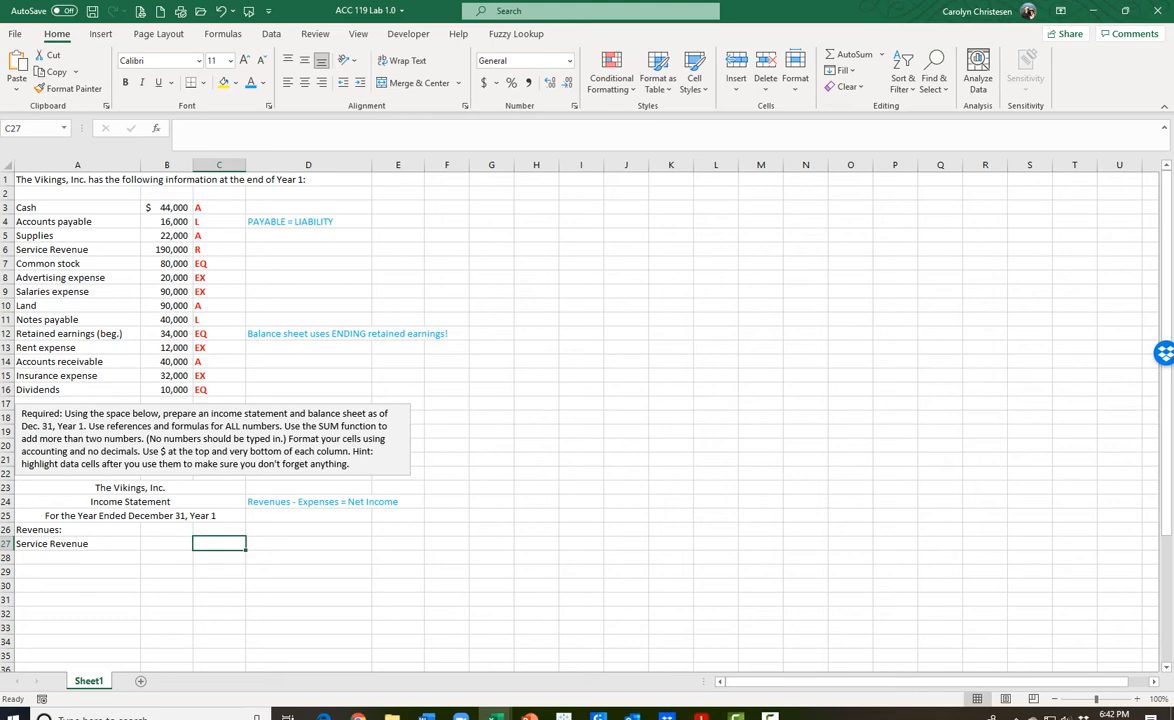
{"action": "type", "text": "="}
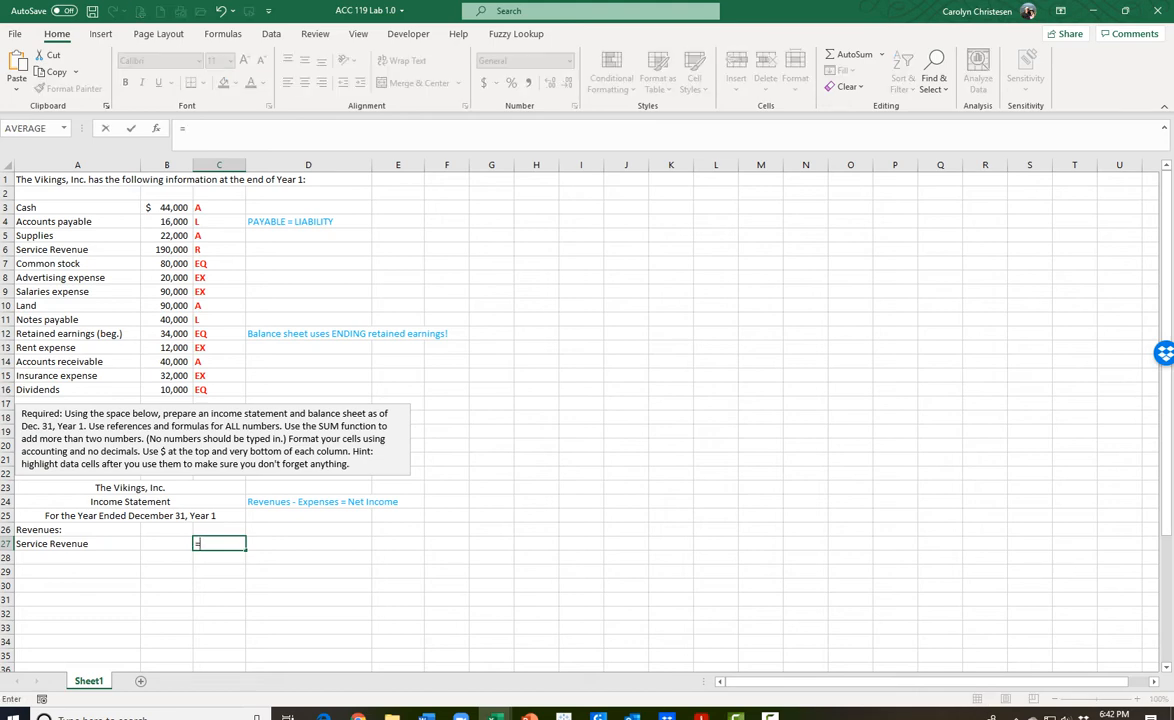
{"action": "left_click", "coordinate": [166, 249]}
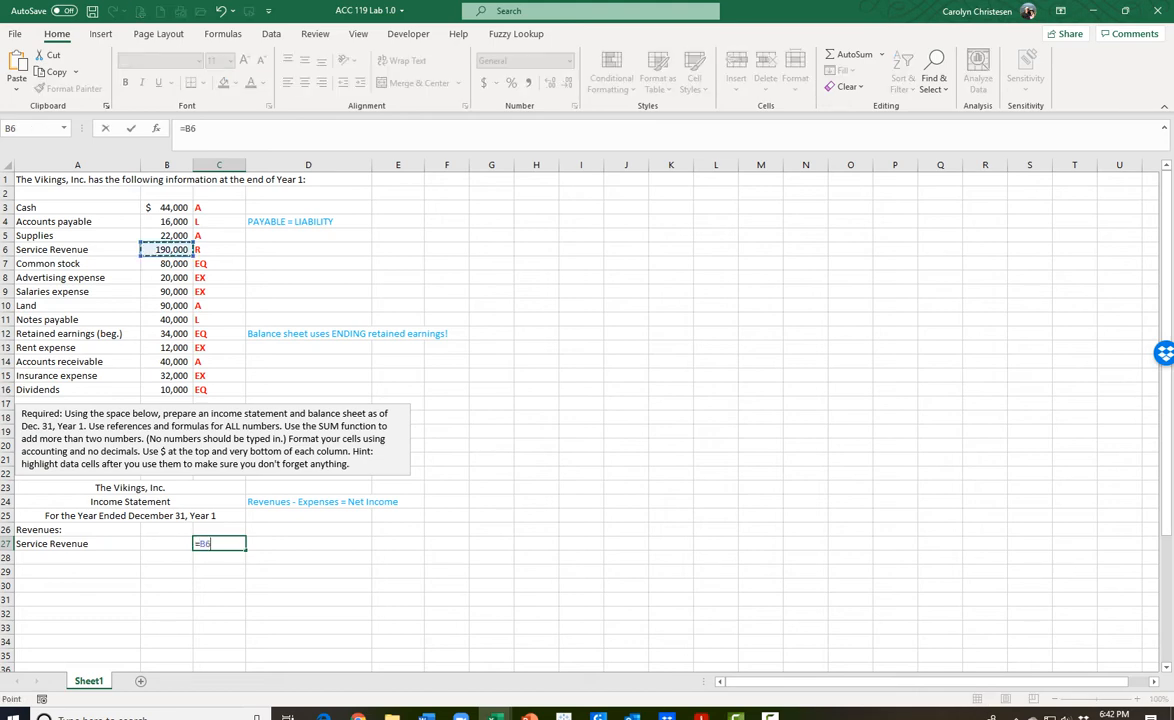
{"action": "key", "text": "Return"}
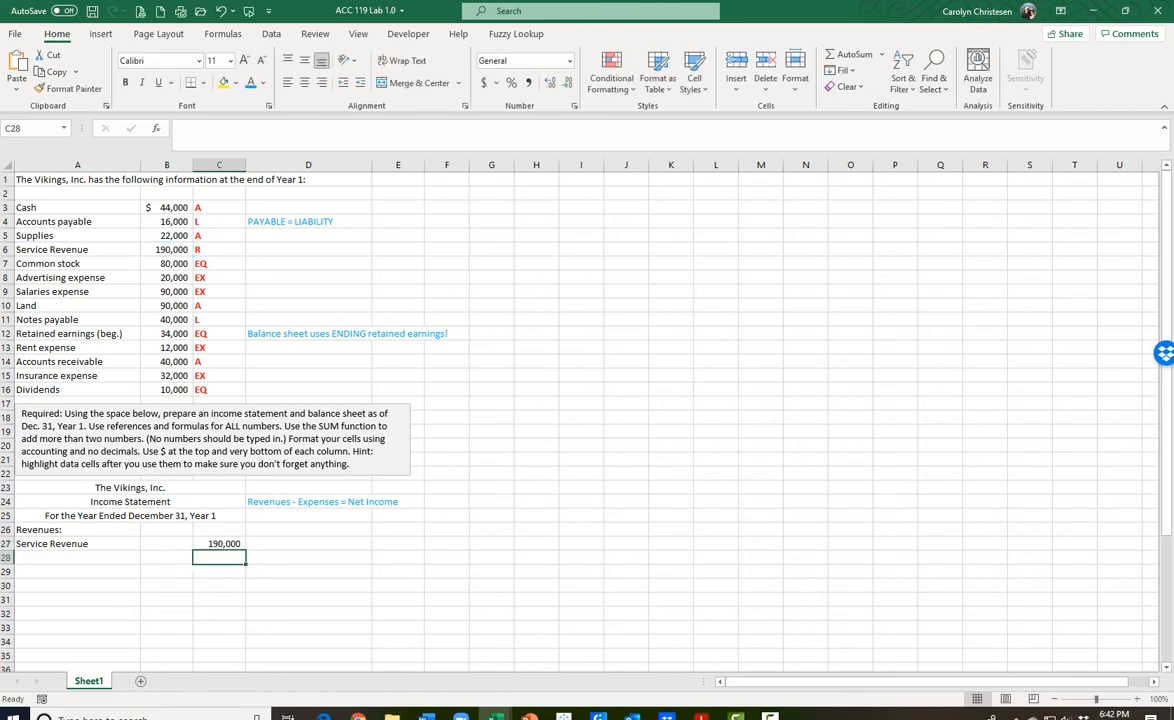
- Set Service Revenue in B6 to 250000 to test the linked amount in C27, and undo the change
{"action": "left_click", "coordinate": [219, 543]}
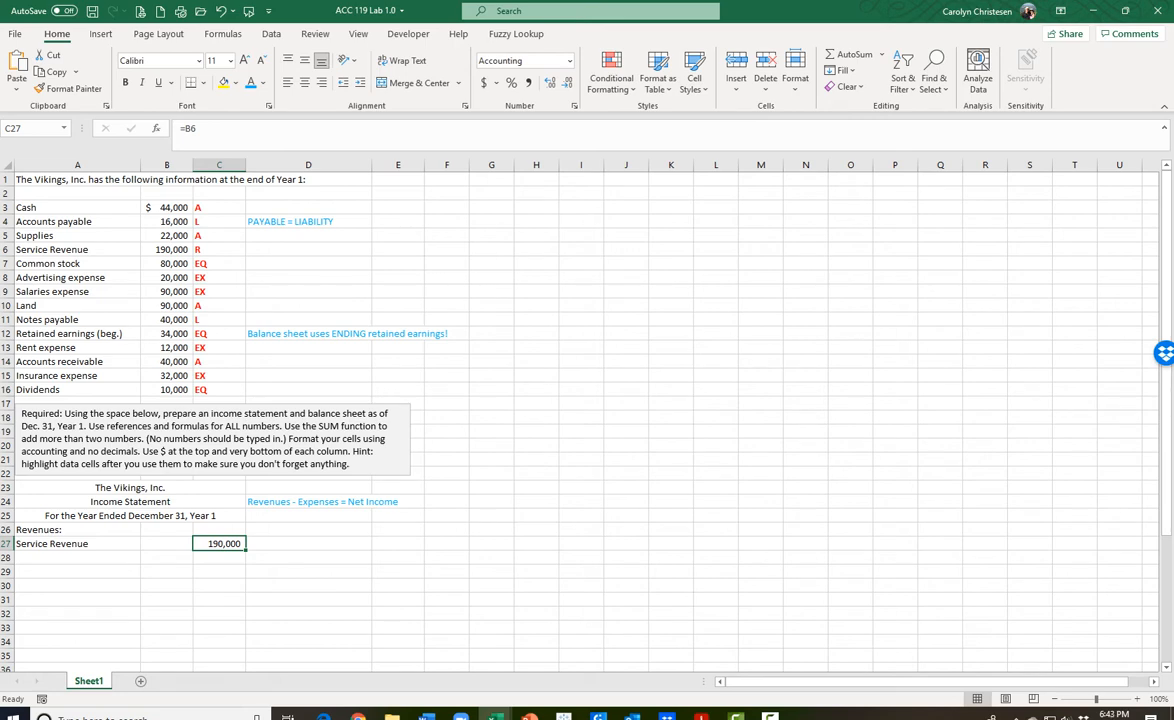
{"action": "left_click", "coordinate": [308, 263]}
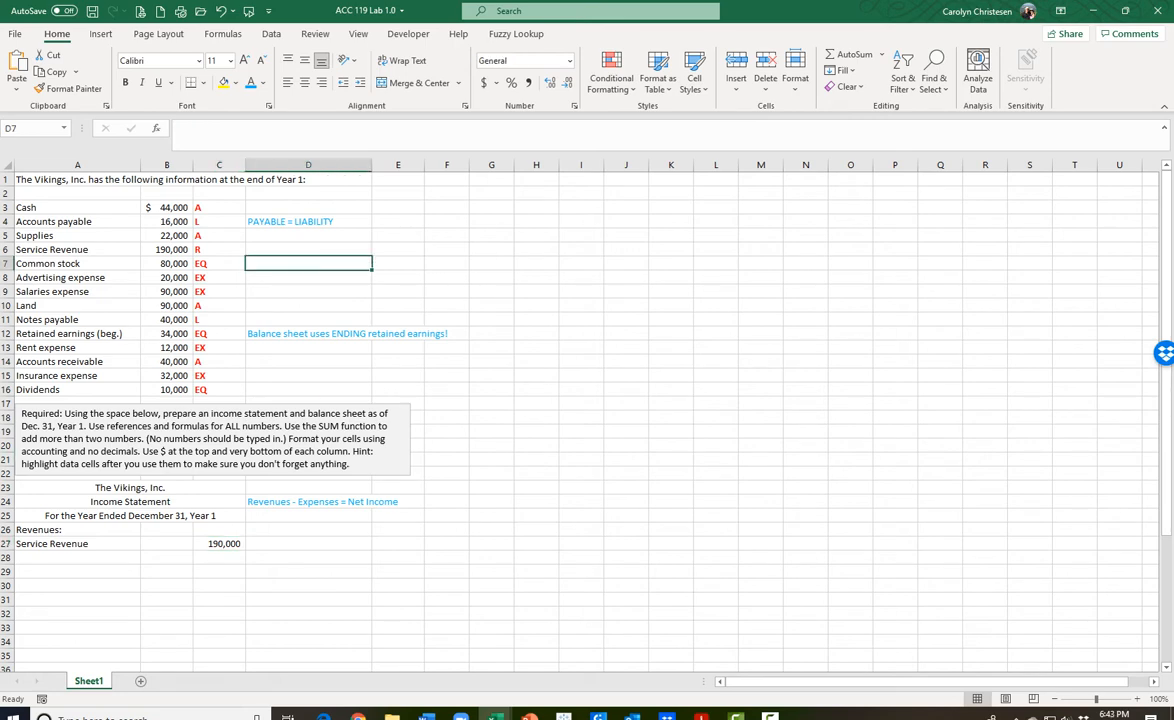
{"action": "left_click", "coordinate": [166, 249]}
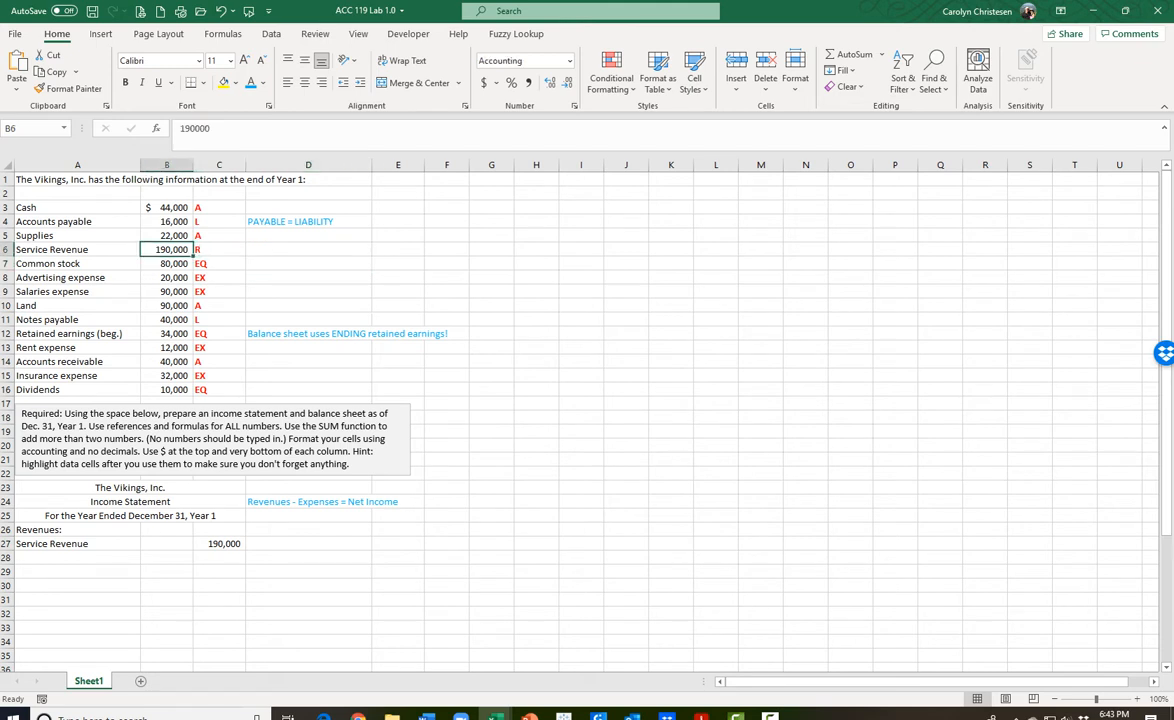
{"action": "type", "text": "250000"}
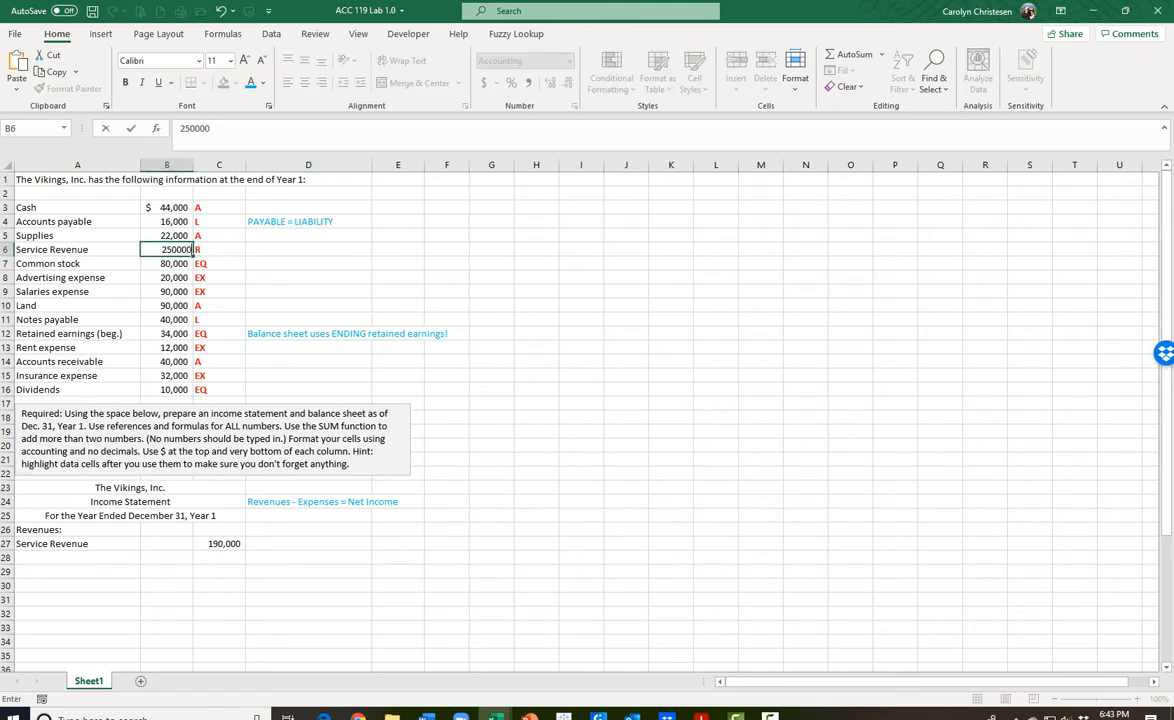
{"action": "key", "text": "Return"}
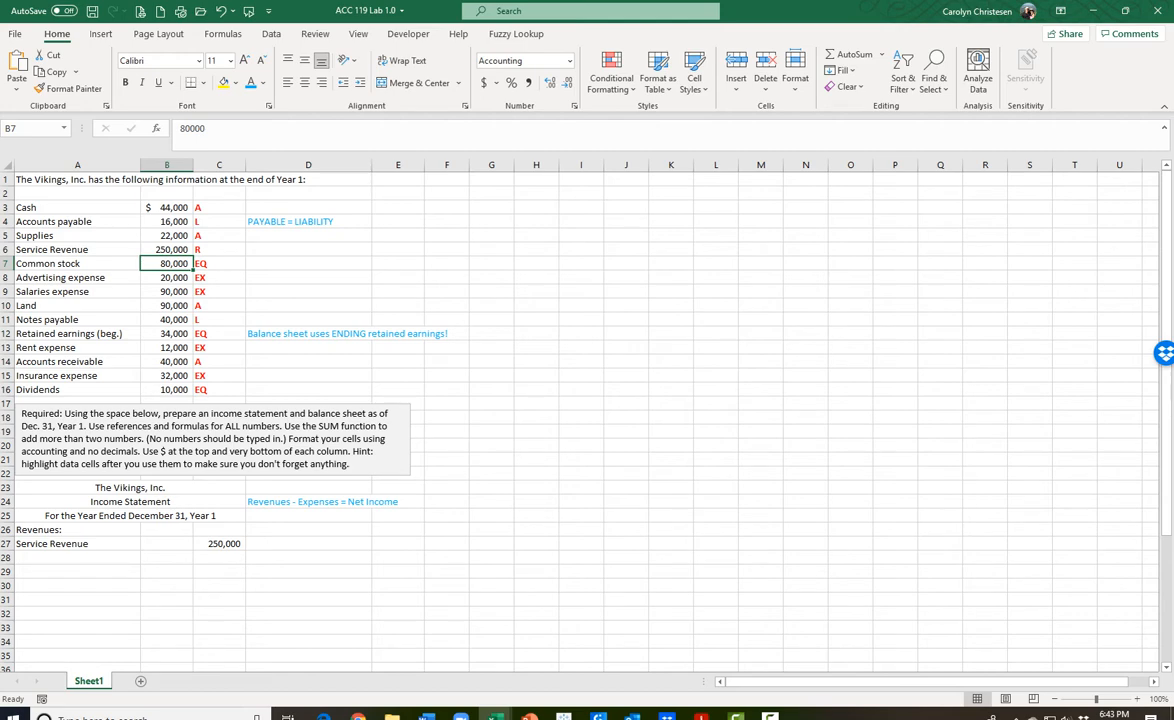
{"action": "key", "text": "ctrl+z"}
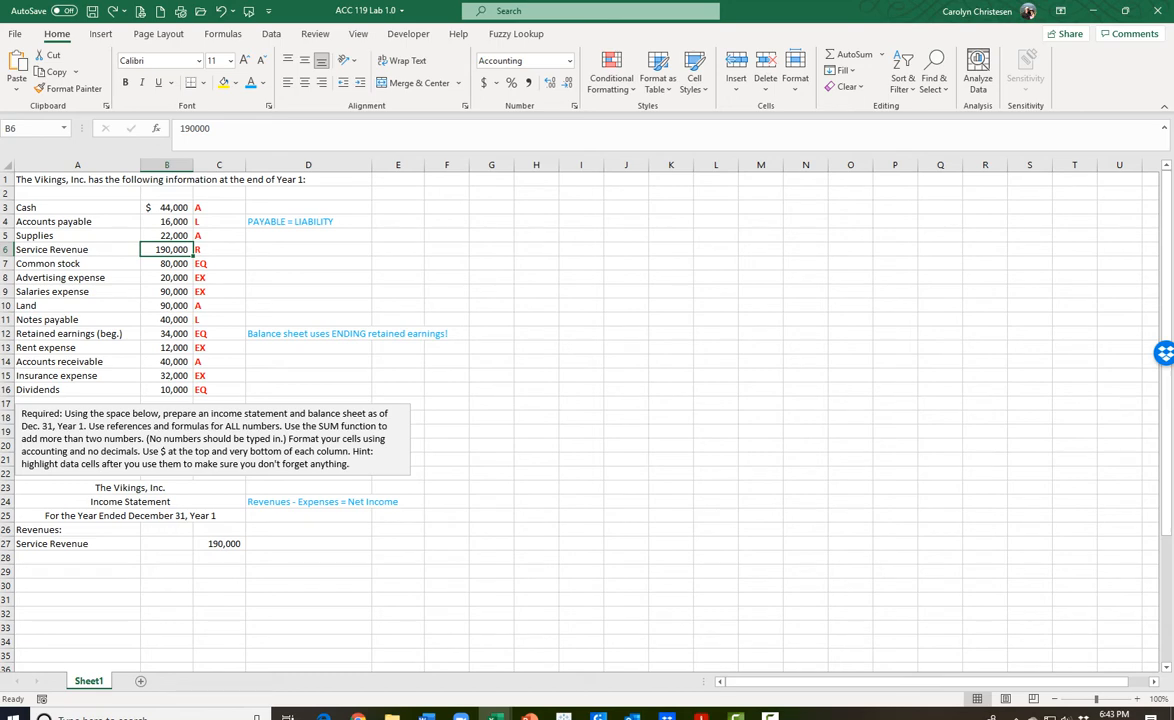
- Enter the section heading "Expenses:" in A28 of the income statement
{"action": "left_click", "coordinate": [77, 557]}
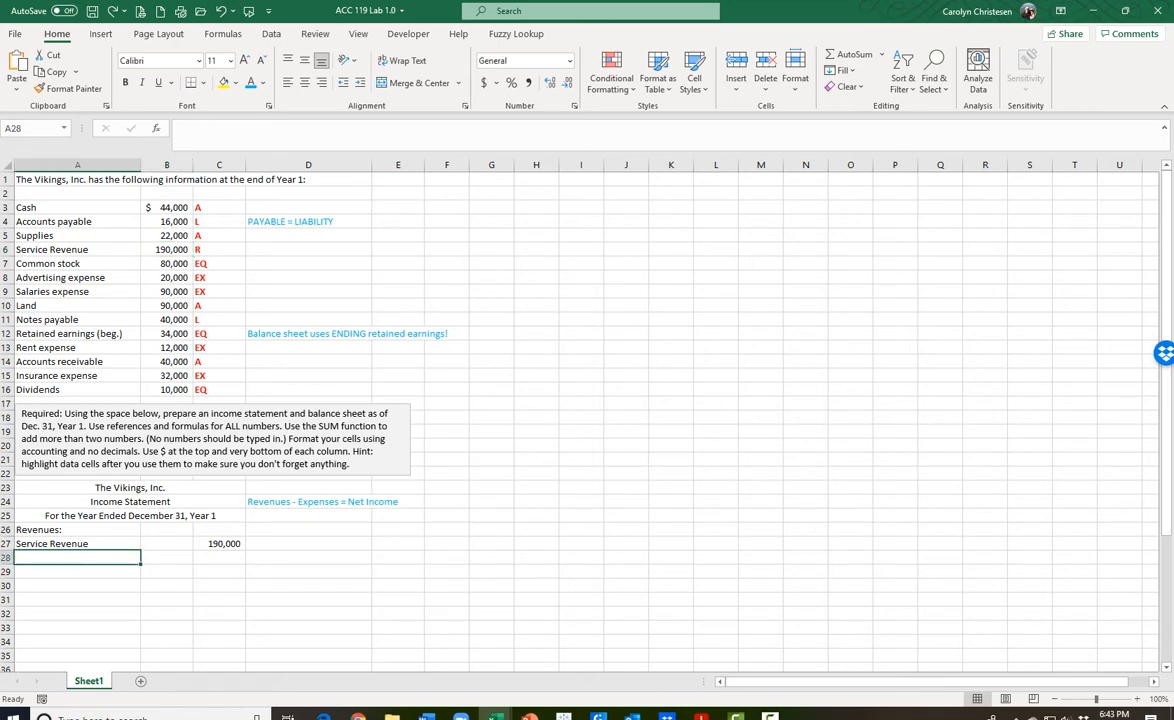
{"action": "type", "text": "Exp"}
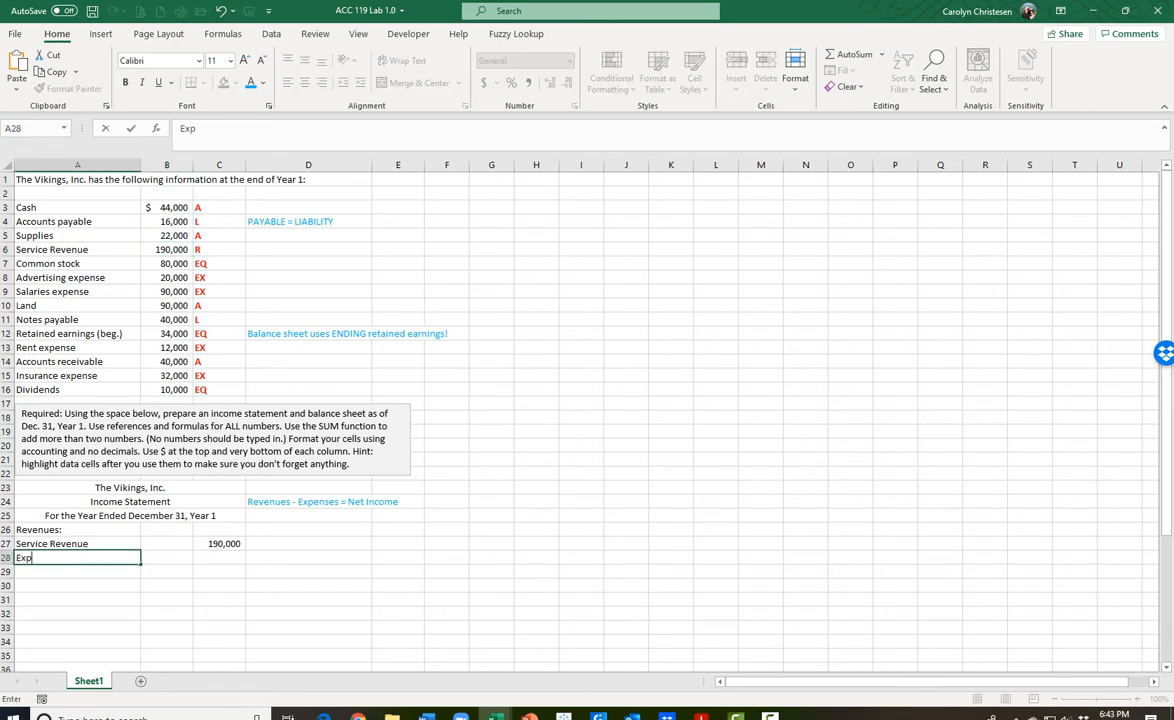
{"action": "type", "text": "enses:"}
{"action": "key", "text": "Return"}
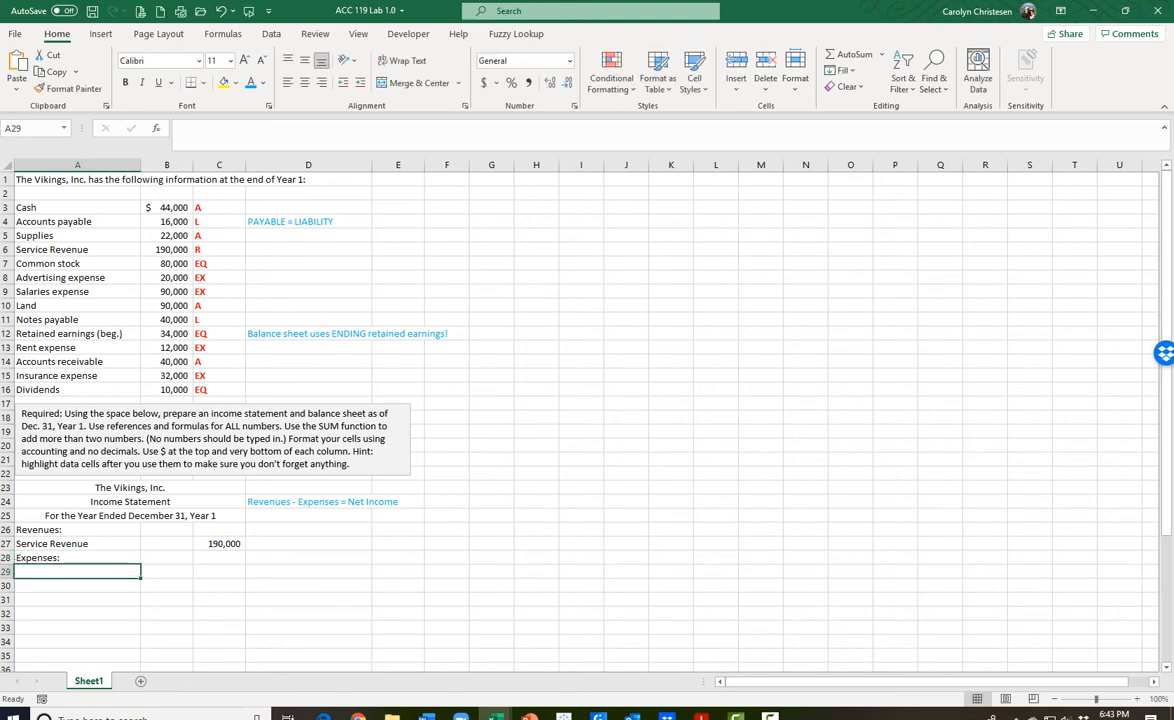
- Highlight the used Service Revenue cells A6:B6 in yellow and return to A29
{"action": "left_click_drag", "start_coordinate": [50, 249], "coordinate": [175, 249]}
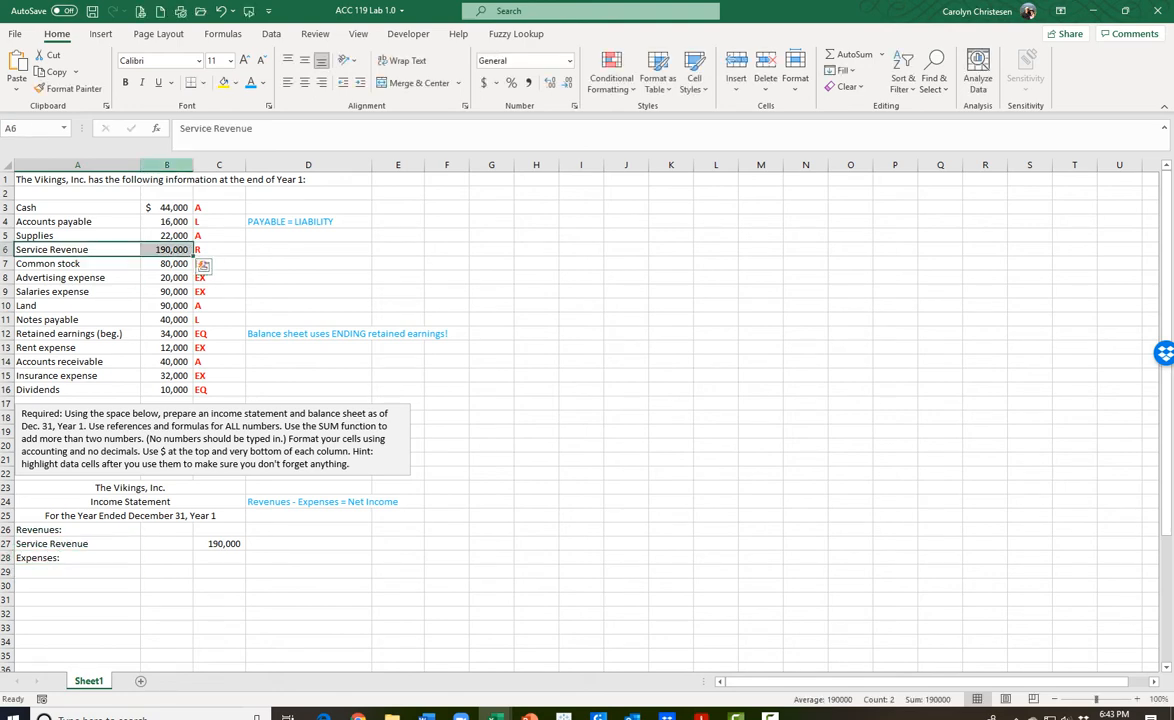
{"action": "left_click", "coordinate": [223, 82]}
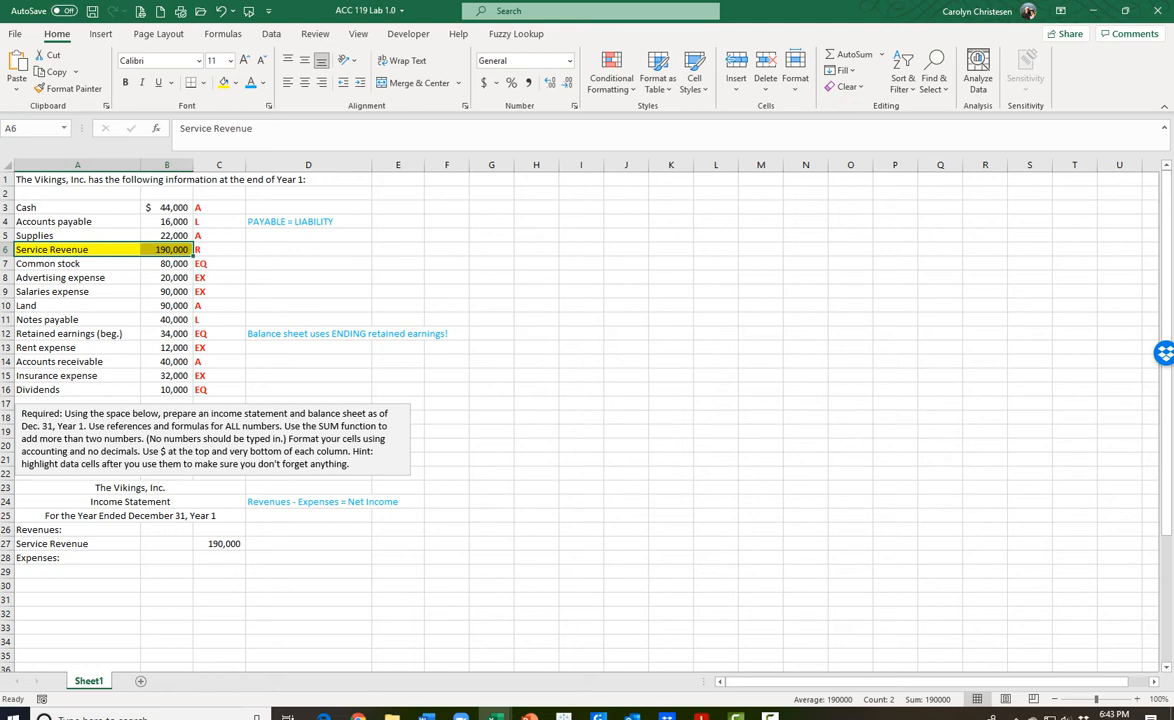
{"action": "key", "text": "Down"}
{"action": "key", "text": "Down"}
{"action": "key", "text": "Down"}
{"action": "key", "text": "Down"}
{"action": "key", "text": "Down"}
{"action": "key", "text": "Down"}
{"action": "key", "text": "Down"}
{"action": "key", "text": "Down"}
{"action": "key", "text": "Down"}
{"action": "key", "text": "Down"}
{"action": "key", "text": "Down"}
{"action": "key", "text": "Down"}
{"action": "key", "text": "Down"}
{"action": "key", "text": "Down"}
{"action": "key", "text": "Down"}
{"action": "key", "text": "Down"}
{"action": "key", "text": "Down"}
{"action": "key", "text": "Down"}
{"action": "key", "text": "Down"}
{"action": "key", "text": "Down"}
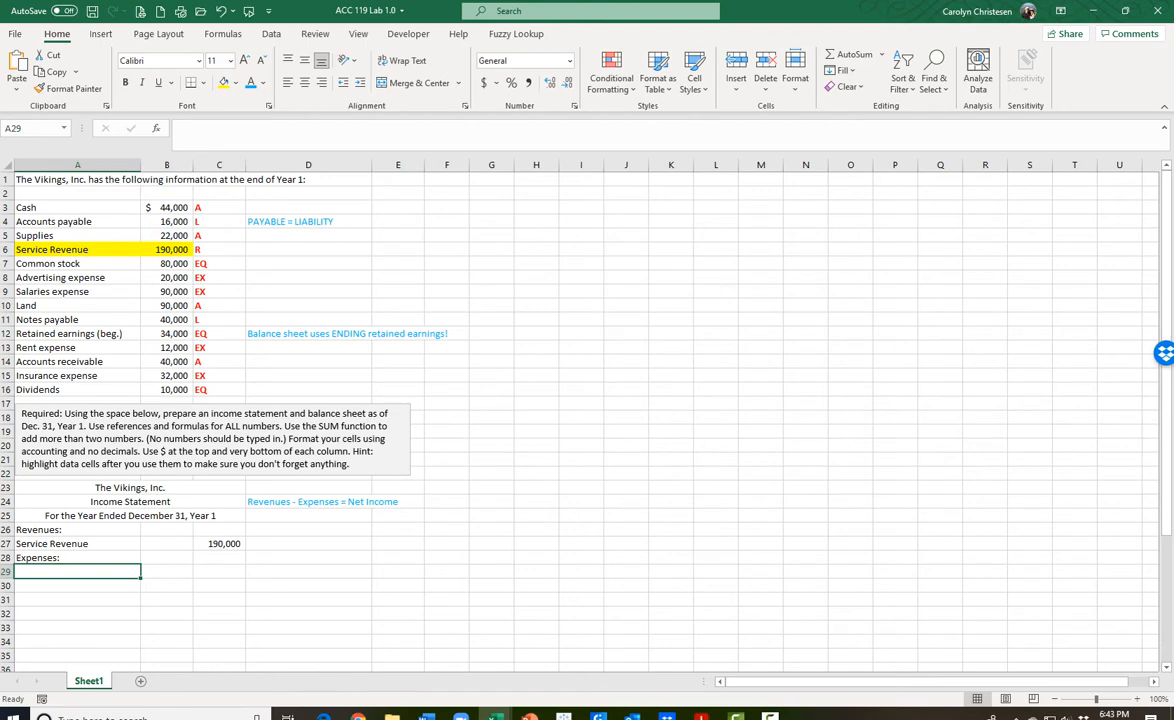
- Apply the same yellow highlight to the Salaries expense cells A9:B9
{"action": "key", "text": "Up"}
{"action": "key", "text": "Up"}
{"action": "key", "text": "Up"}
{"action": "key", "text": "Up"}
{"action": "key", "text": "Up"}
{"action": "key", "text": "Up"}
{"action": "key", "text": "Up"}
{"action": "key", "text": "Up"}
{"action": "key", "text": "Up"}
{"action": "key", "text": "Up"}
{"action": "key", "text": "Up"}
{"action": "key", "text": "Up"}
{"action": "key", "text": "Up"}
{"action": "key", "text": "Up"}
{"action": "key", "text": "Up"}
{"action": "key", "text": "Up"}
{"action": "key", "text": "Up"}
{"action": "key", "text": "Up"}
{"action": "key", "text": "Up"}
{"action": "key", "text": "Up"}
{"action": "key", "text": "shift+Right"}
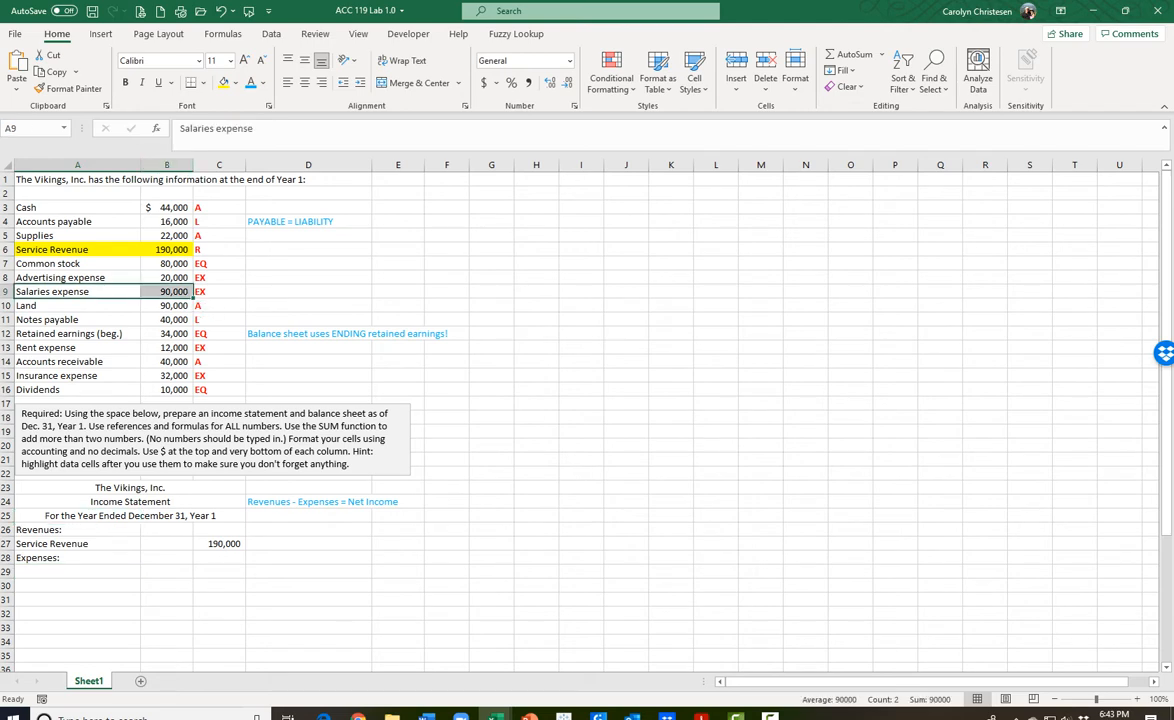
{"action": "key", "text": "F4"}
- Link A29 of the income statement to the Salaries expense label in A9
{"action": "key", "text": "Down"}
{"action": "key", "text": "Down"}
{"action": "key", "text": "Down"}
{"action": "key", "text": "Down"}
{"action": "key", "text": "Down"}
{"action": "key", "text": "Down"}
{"action": "key", "text": "Down"}
{"action": "key", "text": "Down"}
{"action": "key", "text": "Down"}
{"action": "key", "text": "Down"}
{"action": "key", "text": "Down"}
{"action": "key", "text": "Down"}
{"action": "key", "text": "Down"}
{"action": "key", "text": "Down"}
{"action": "key", "text": "Down"}
{"action": "key", "text": "Down"}
{"action": "key", "text": "Down"}
{"action": "key", "text": "Down"}
{"action": "key", "text": "Down"}
{"action": "key", "text": "Down"}
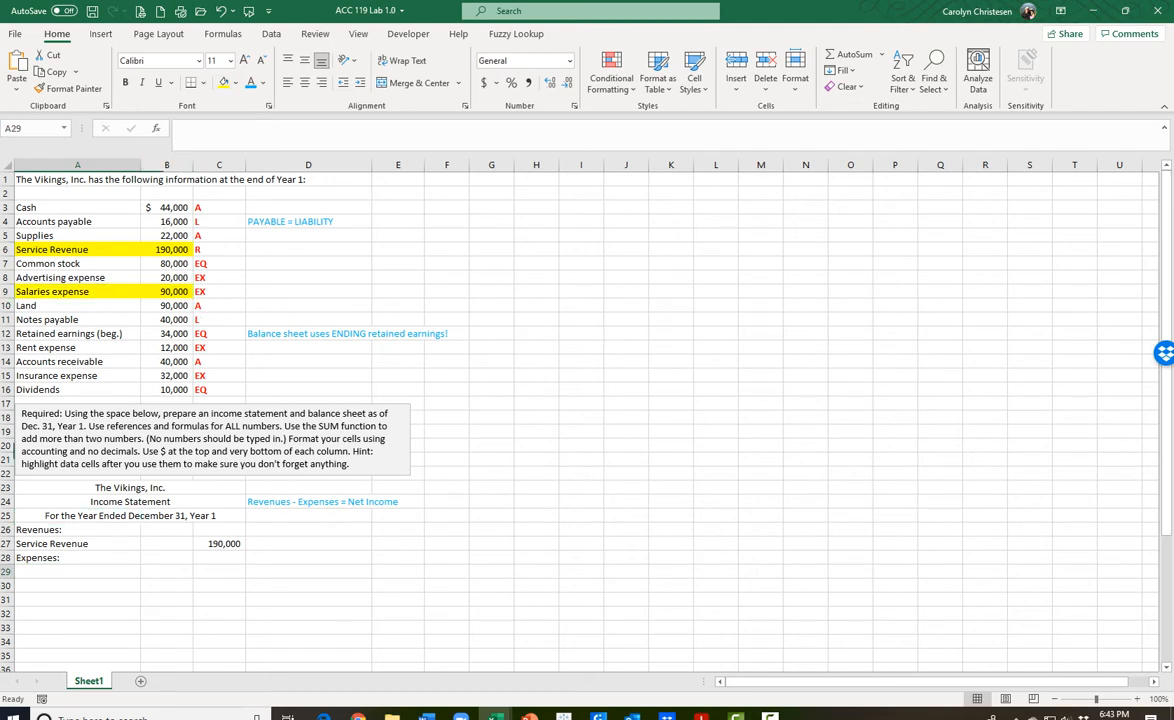
{"action": "type", "text": "="}
{"action": "key", "text": "Up"}
{"action": "key", "text": "Up"}
{"action": "key", "text": "Up"}
{"action": "key", "text": "Up"}
{"action": "key", "text": "Up"}
{"action": "key", "text": "Up"}
{"action": "key", "text": "Up"}
{"action": "key", "text": "Up"}
{"action": "key", "text": "Up"}
{"action": "key", "text": "Up"}
{"action": "key", "text": "Up"}
{"action": "key", "text": "Up"}
{"action": "key", "text": "Up"}
{"action": "key", "text": "Up"}
{"action": "key", "text": "Up"}
{"action": "key", "text": "Up"}
{"action": "key", "text": "Up"}
{"action": "key", "text": "Up"}
{"action": "key", "text": "Up"}
{"action": "key", "text": "Up"}
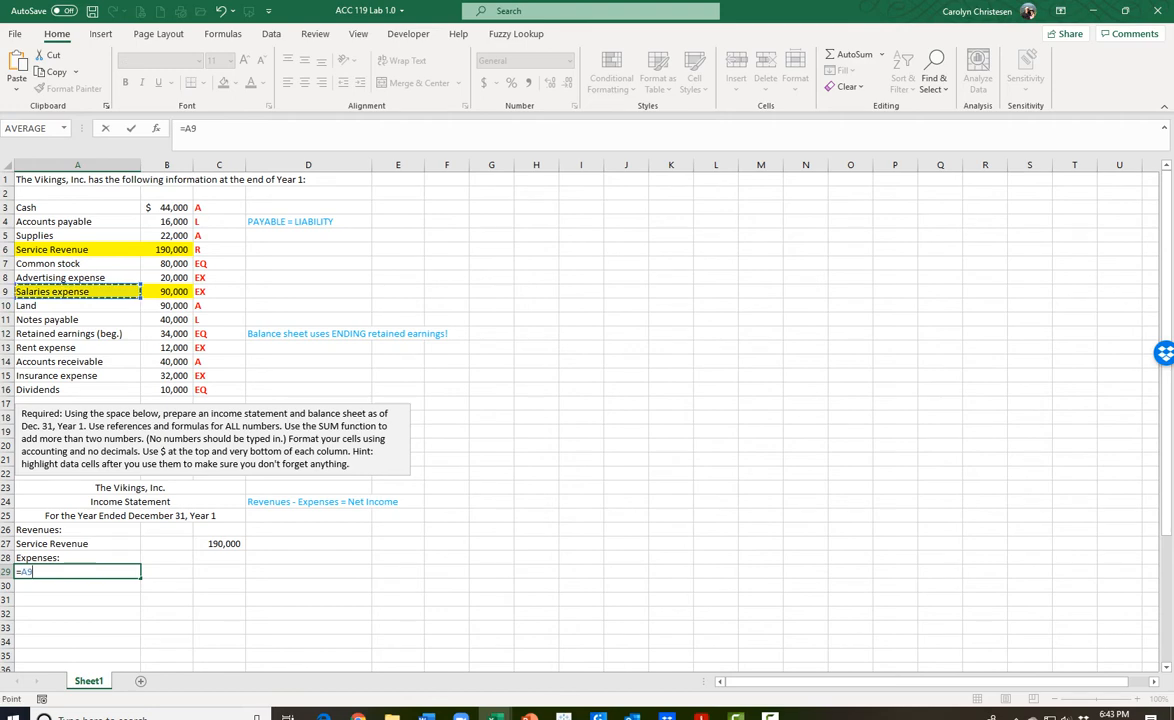
{"action": "key", "text": "Tab"}
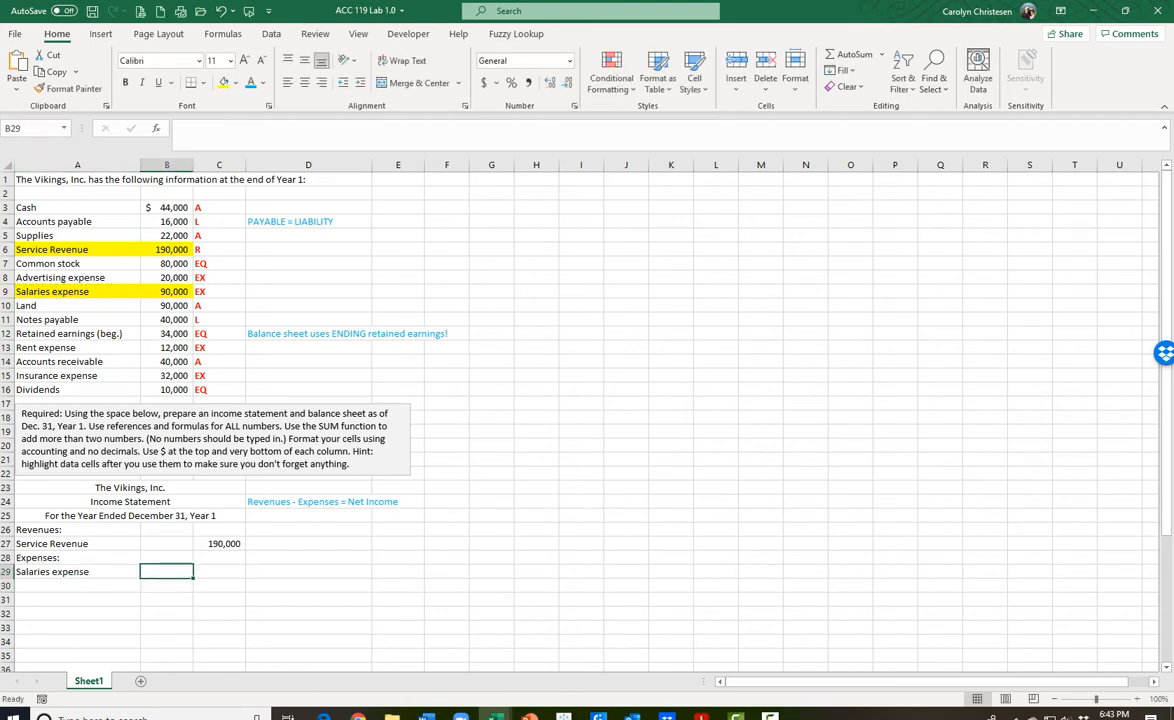
- Link B29 to the Salaries expense amount in B9
{"action": "type", "text": "="}
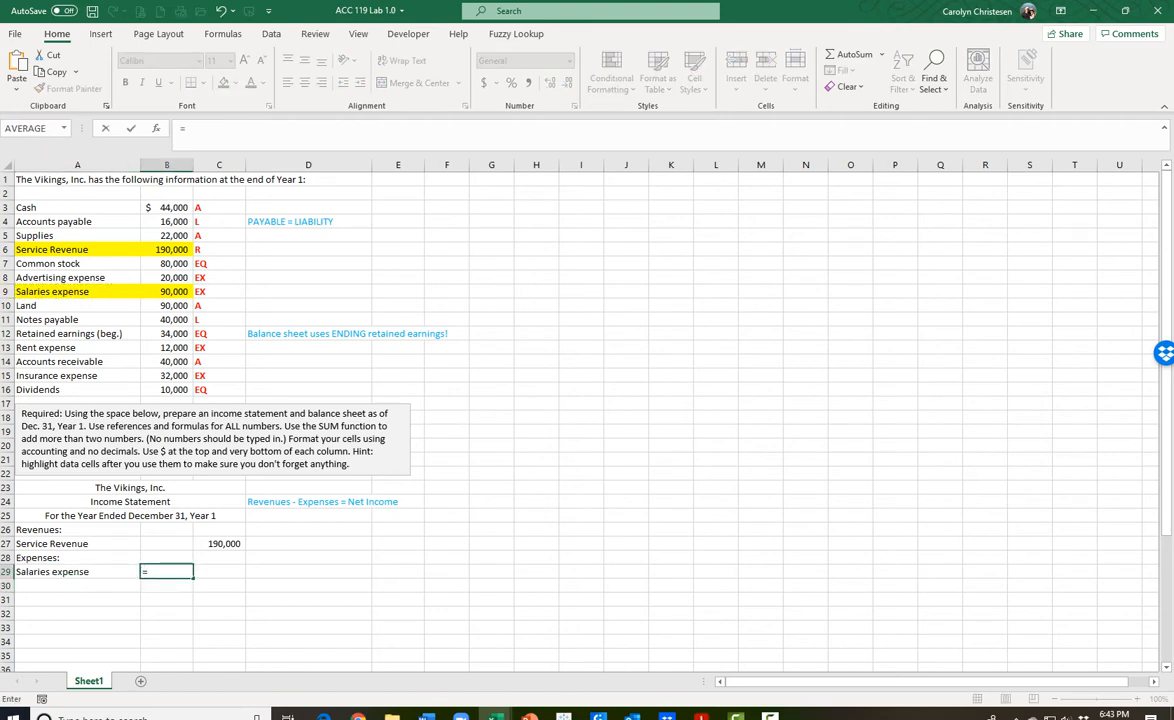
{"action": "key", "text": "Up"}
{"action": "key", "text": "Up"}
{"action": "key", "text": "Up"}
{"action": "key", "text": "Up"}
{"action": "key", "text": "Up"}
{"action": "key", "text": "Up"}
{"action": "key", "text": "Up"}
{"action": "key", "text": "Up"}
{"action": "key", "text": "Up"}
{"action": "key", "text": "Up"}
{"action": "key", "text": "Up"}
{"action": "key", "text": "Up"}
{"action": "key", "text": "Up"}
{"action": "key", "text": "Up"}
{"action": "key", "text": "Up"}
{"action": "key", "text": "Up"}
{"action": "key", "text": "Up"}
{"action": "key", "text": "Up"}
{"action": "key", "text": "Up"}
{"action": "key", "text": "Up"}
{"action": "key", "text": "Return"}
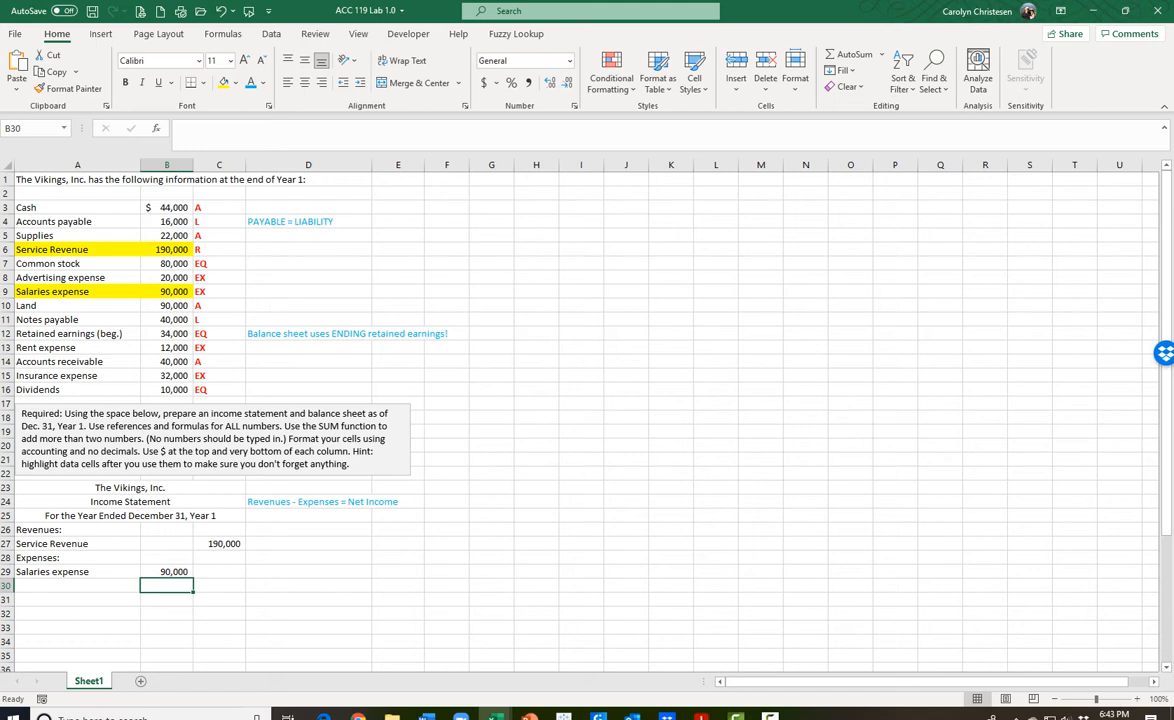
- Link A30 and B30 to the Insurance expense label and amount in A15:B15, and highlight those source cells yellow
{"action": "left_click", "coordinate": [77, 586]}
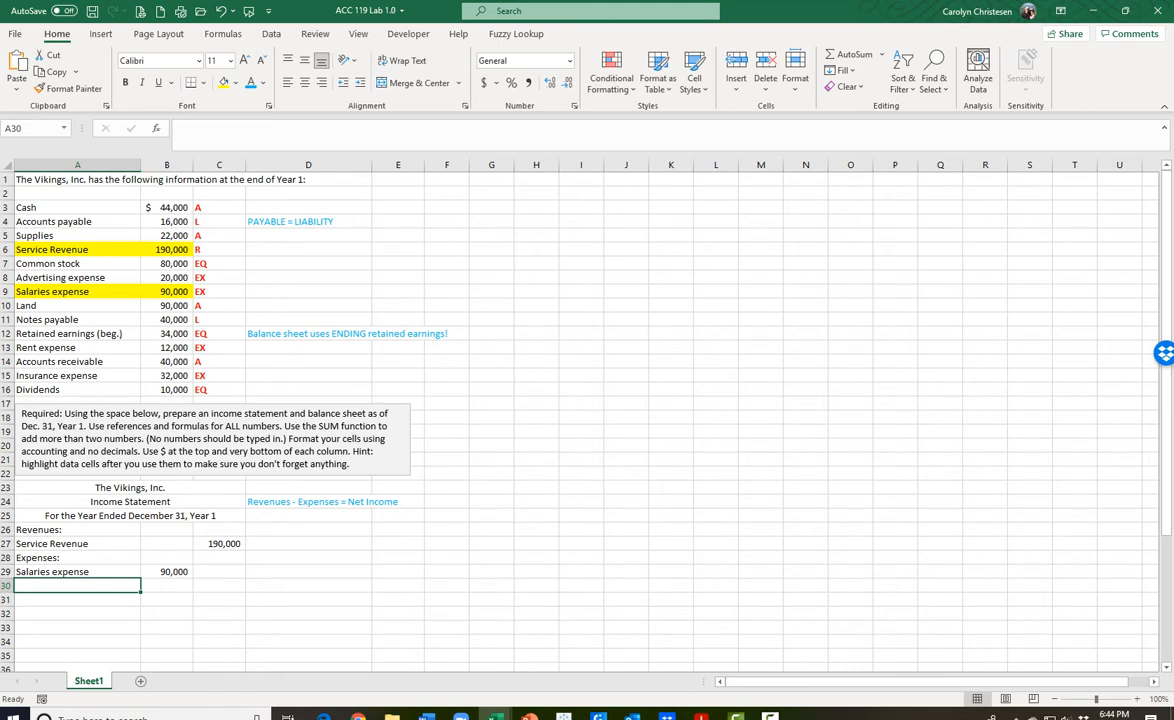
{"action": "type", "text": "="}
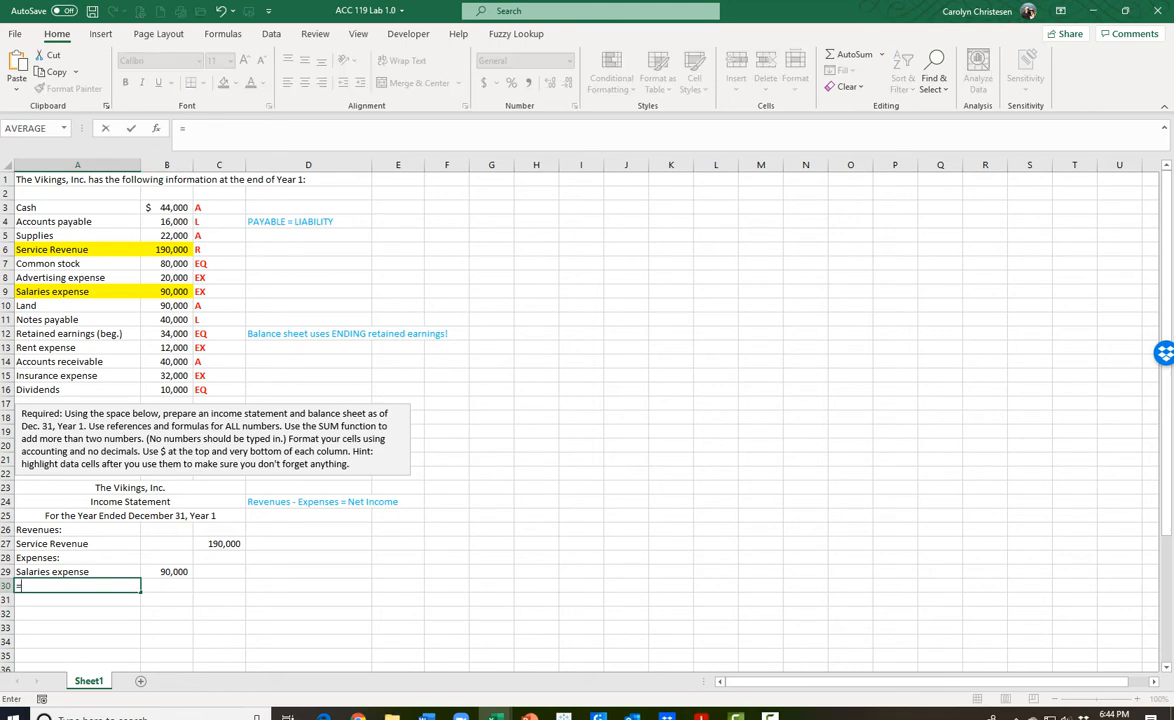
{"action": "left_click", "coordinate": [77, 376]}
{"action": "key", "text": "Return"}
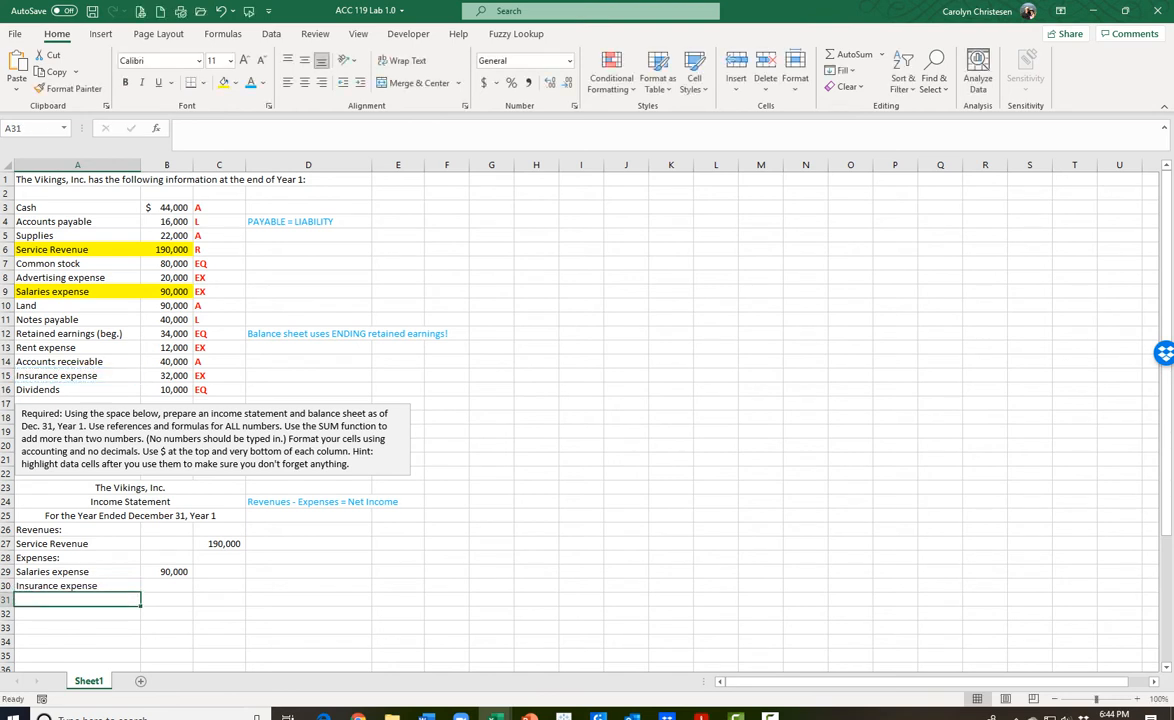
{"action": "left_click", "coordinate": [167, 586]}
{"action": "type", "text": "="}
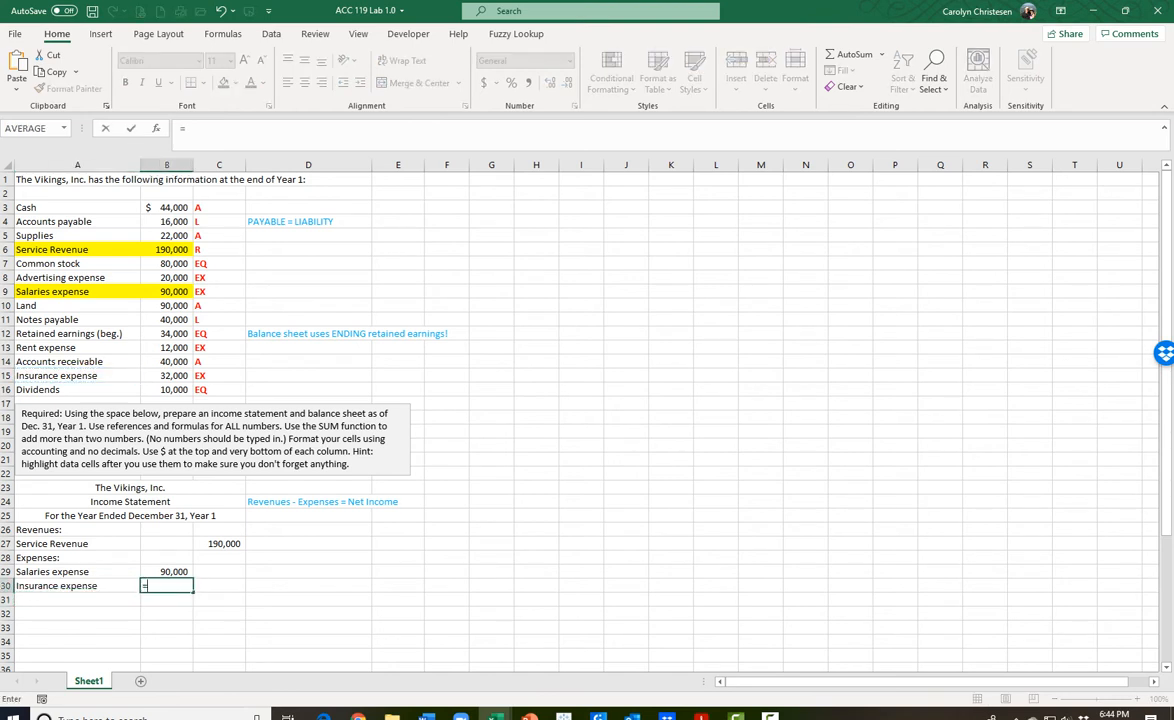
{"action": "left_click", "coordinate": [167, 376]}
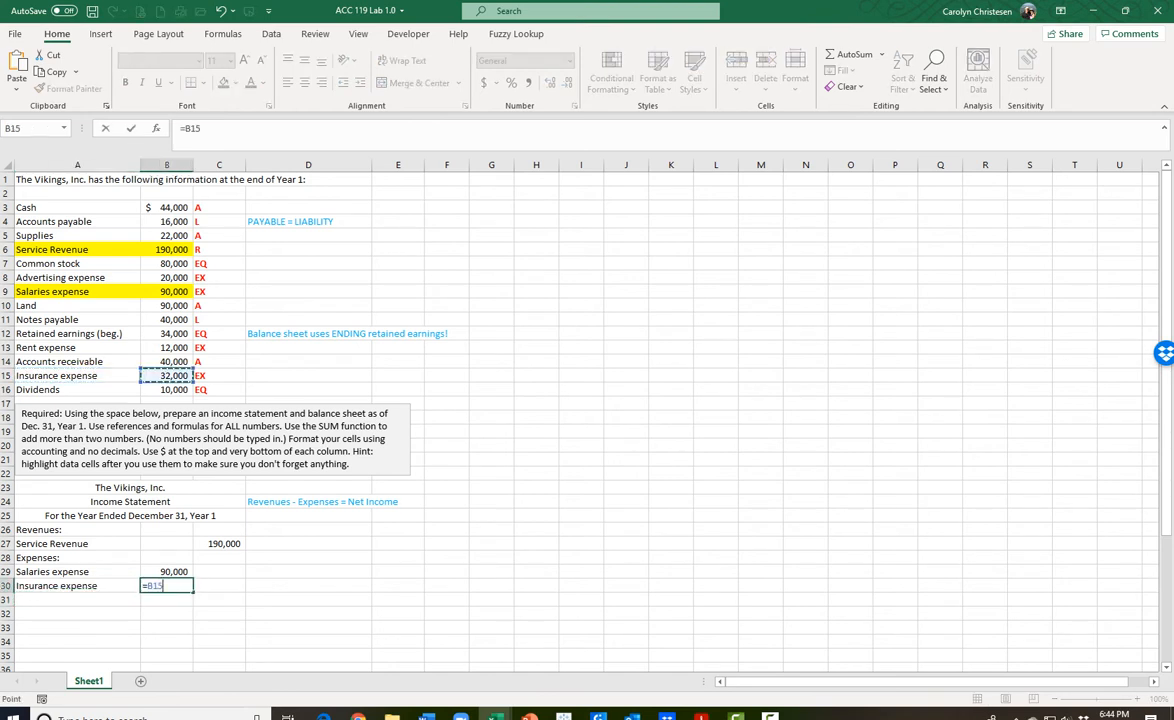
{"action": "key", "text": "Return"}
{"action": "left_click", "coordinate": [77, 376]}
{"action": "left_click_drag", "start_coordinate": [77, 376], "coordinate": [167, 376]}
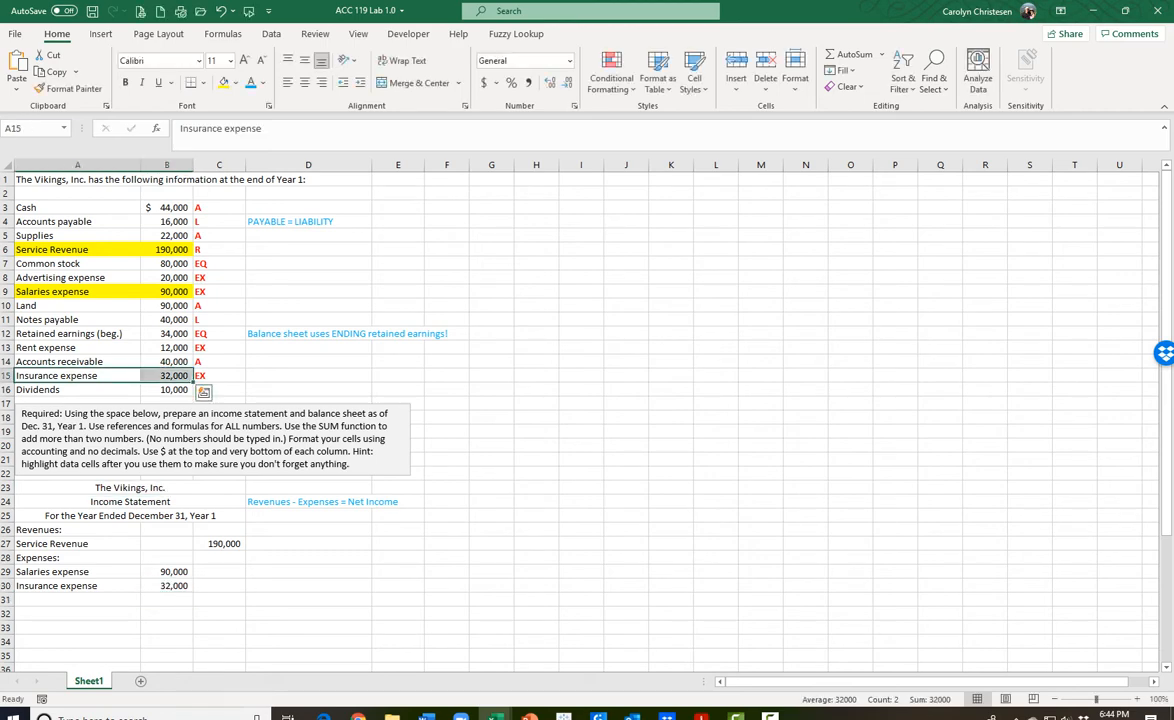
{"action": "left_click", "coordinate": [223, 82]}
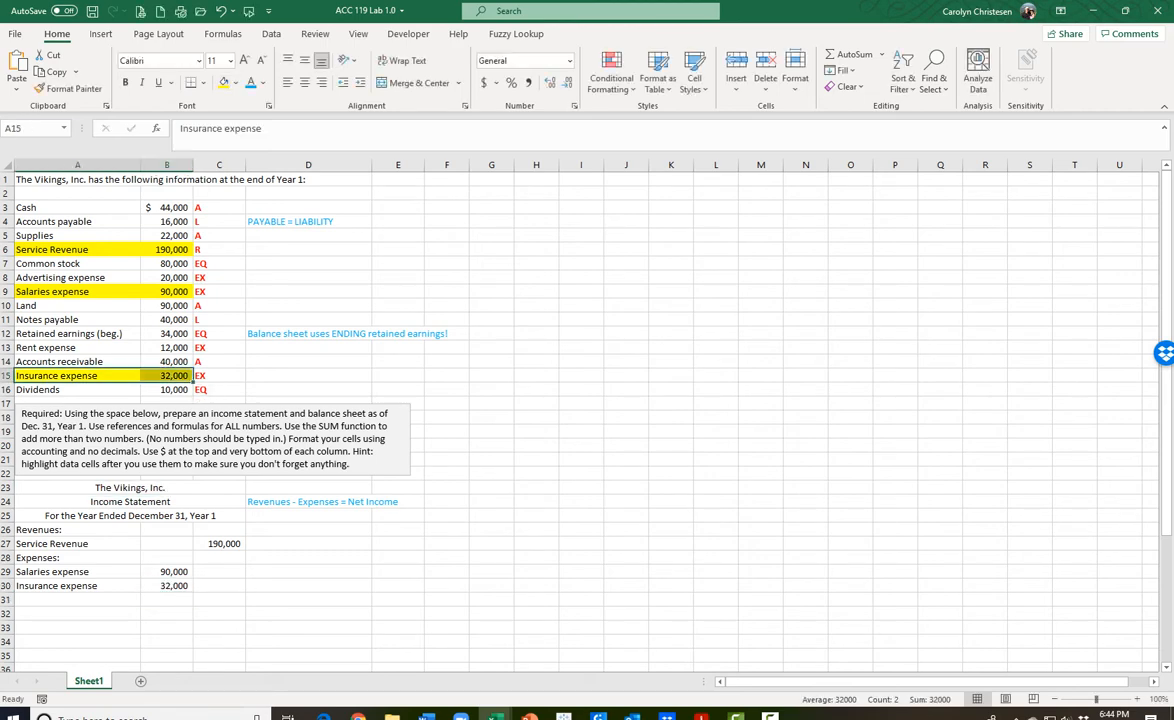
- Link A31 and B31 to the Advertising expense label and amount in A8:B8, and highlight those source cells yellow
{"action": "left_click", "coordinate": [77, 600]}
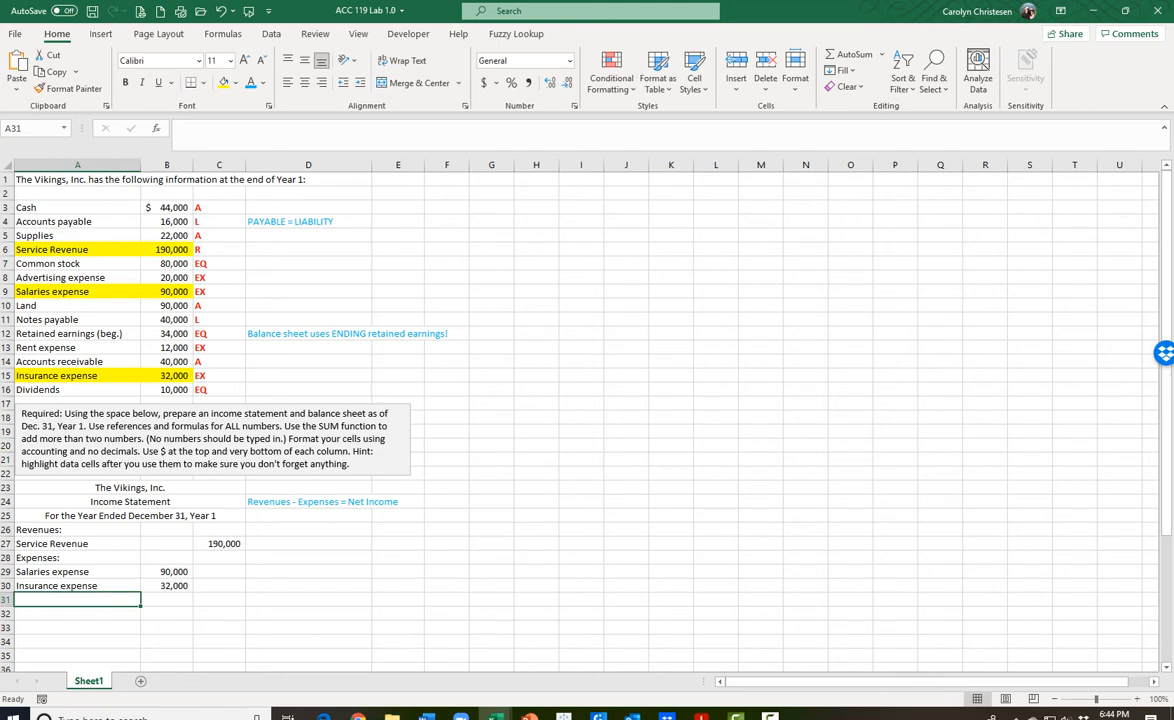
{"action": "type", "text": "="}
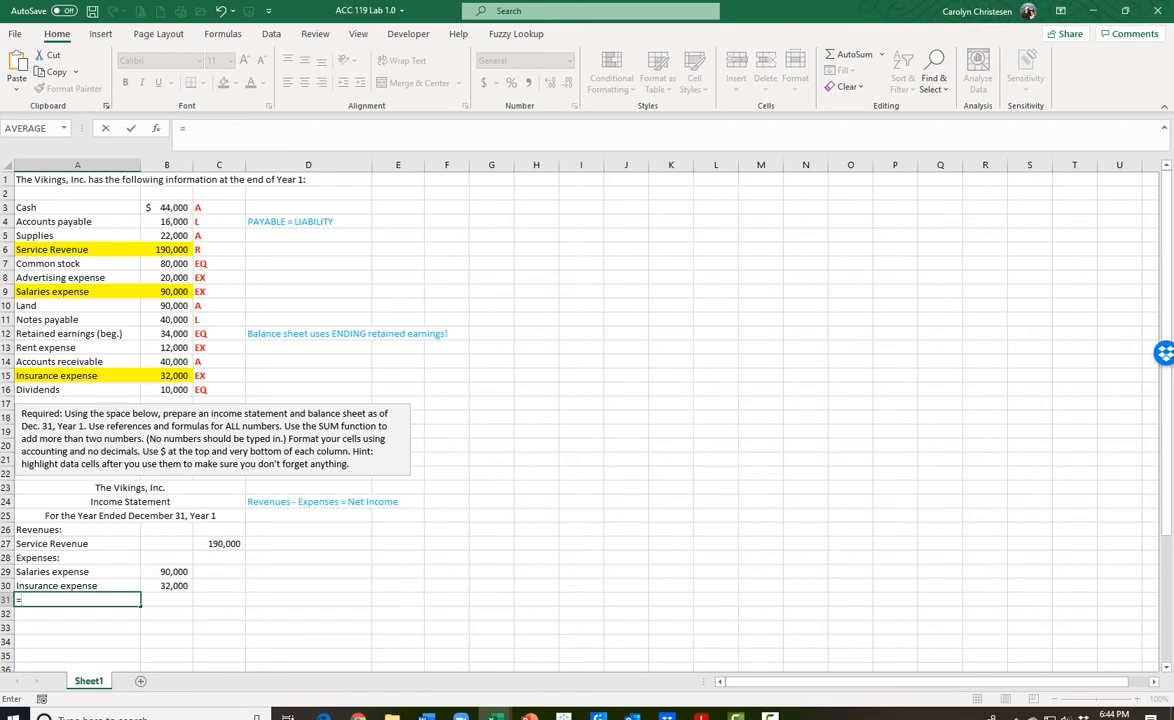
{"action": "left_click", "coordinate": [77, 278]}
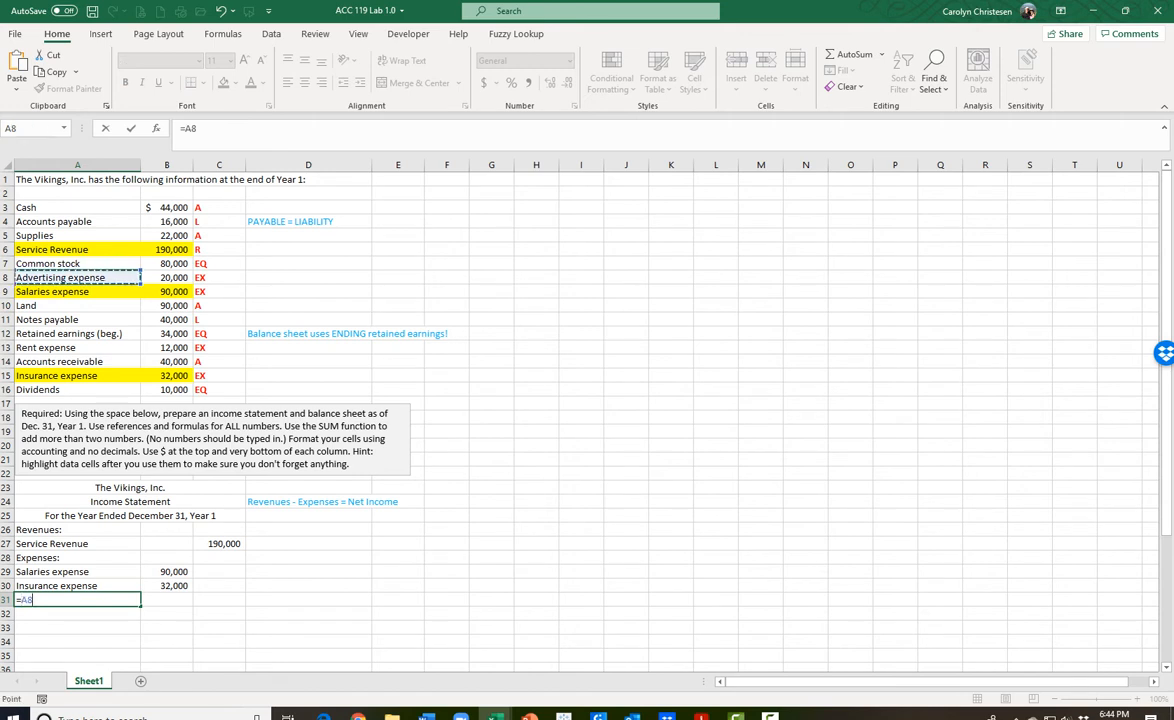
{"action": "key", "text": "Return"}
{"action": "left_click", "coordinate": [167, 600]}
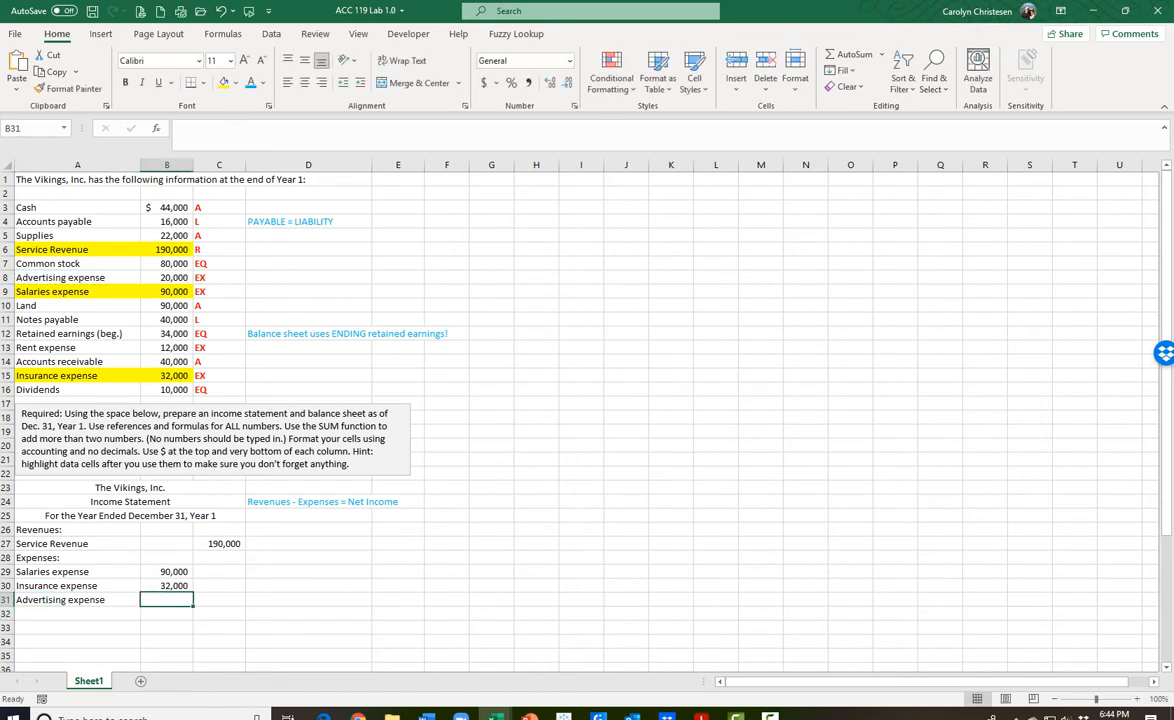
{"action": "type", "text": "="}
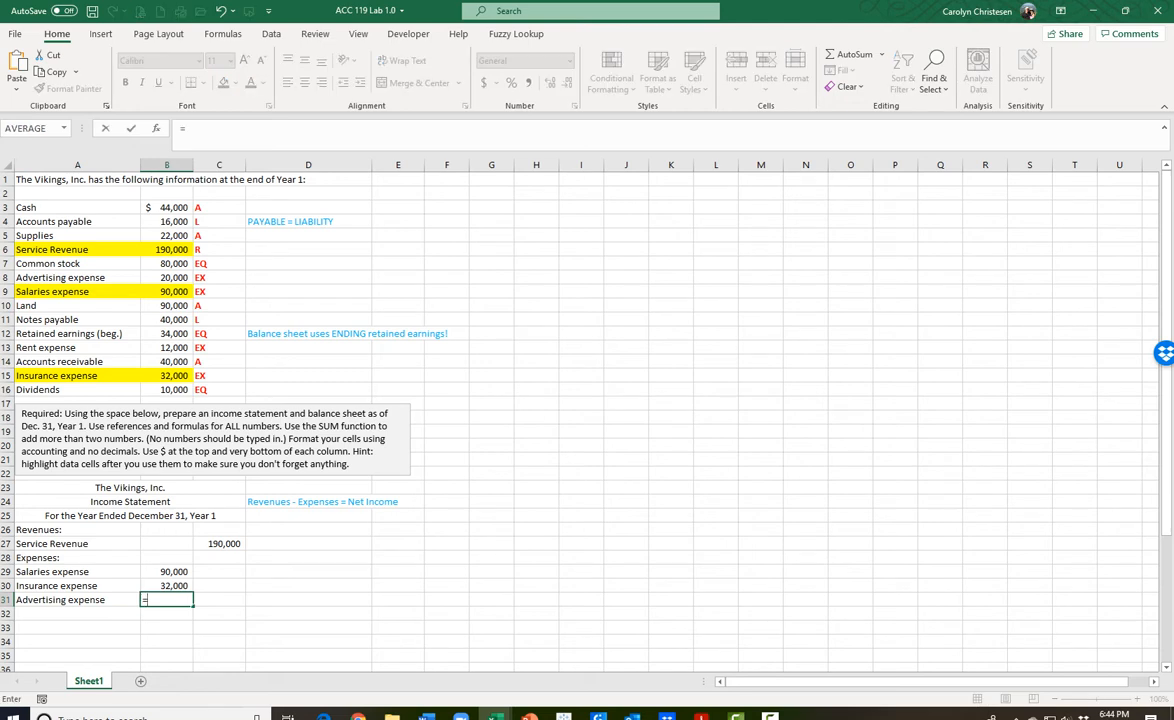
{"action": "left_click", "coordinate": [167, 277]}
{"action": "key", "text": "Return"}
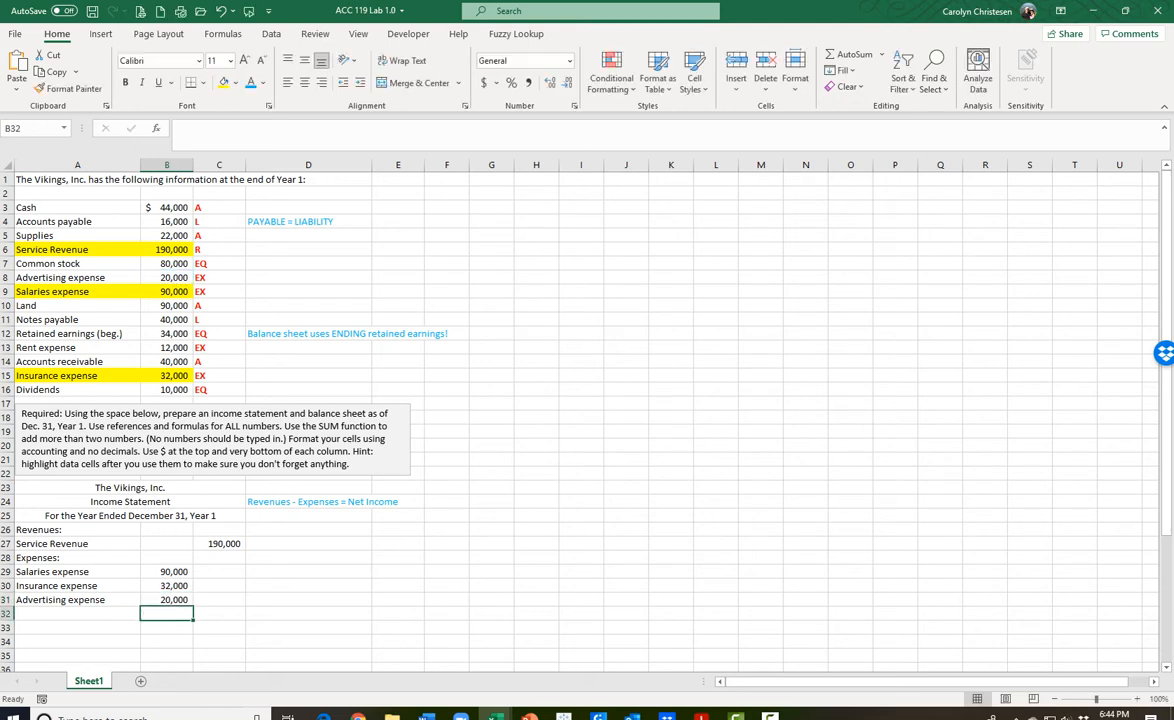
{"action": "left_click_drag", "start_coordinate": [77, 278], "coordinate": [167, 278]}
{"action": "left_click", "coordinate": [223, 83]}
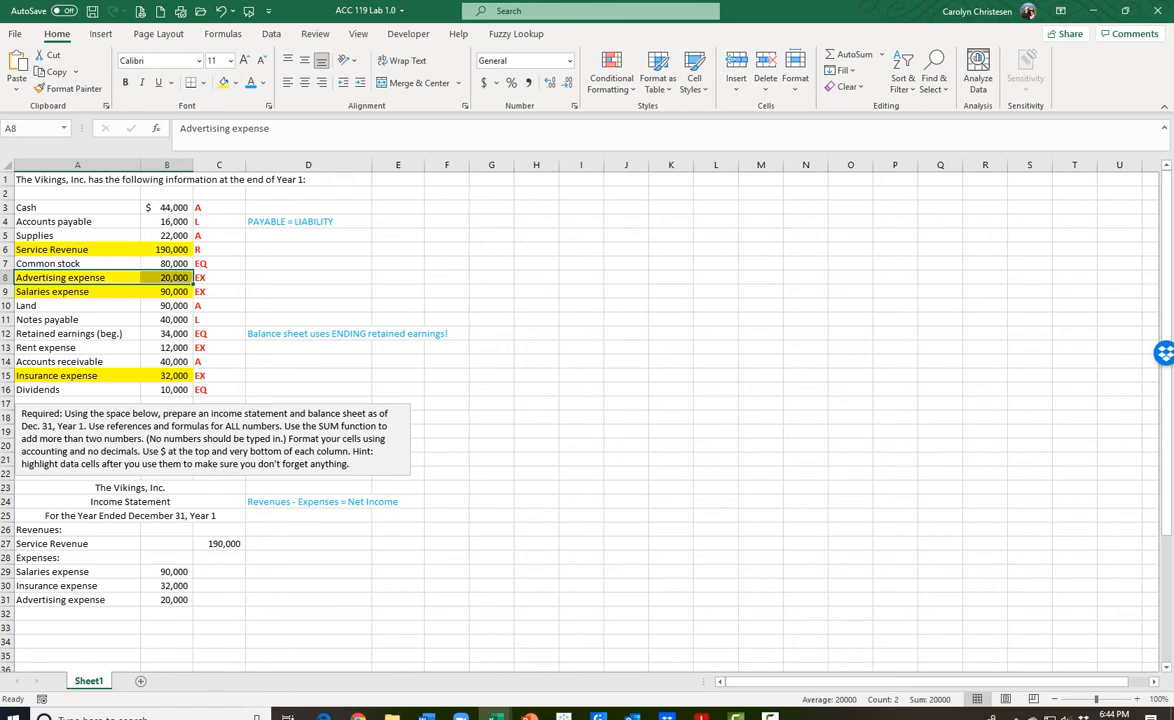
- Link A32 and B32 to the Rent expense label and amount in A13:B13, and highlight those source cells yellow
{"action": "left_click", "coordinate": [77, 614]}
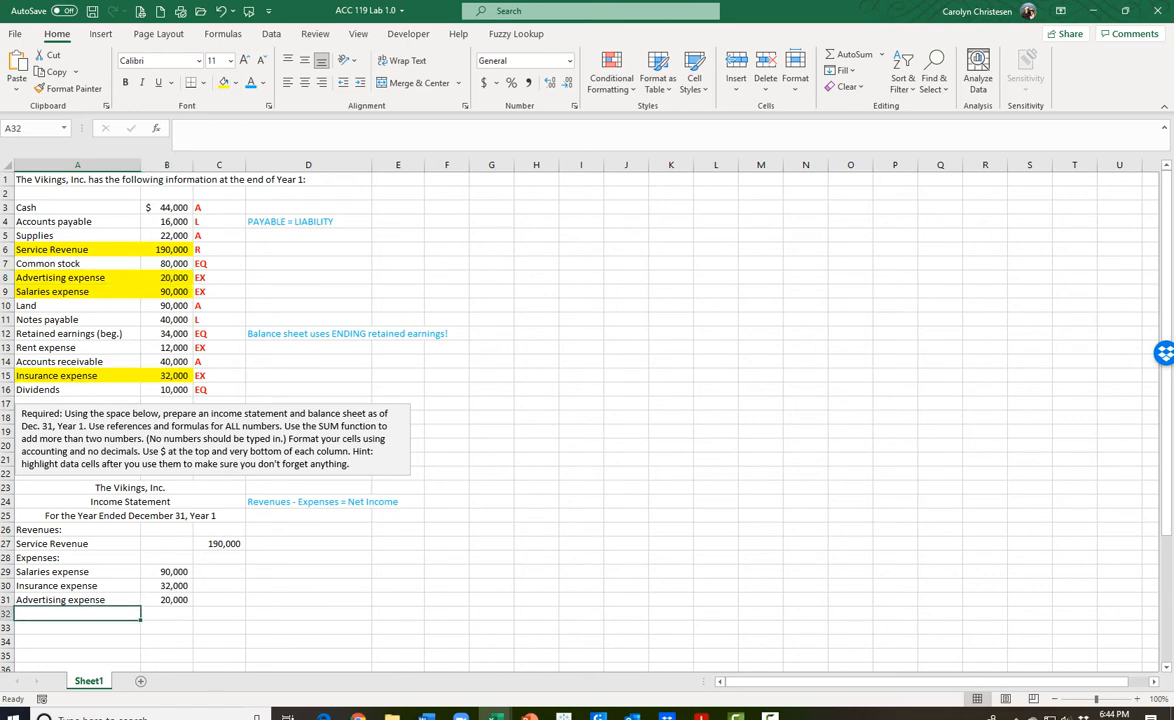
{"action": "type", "text": "="}
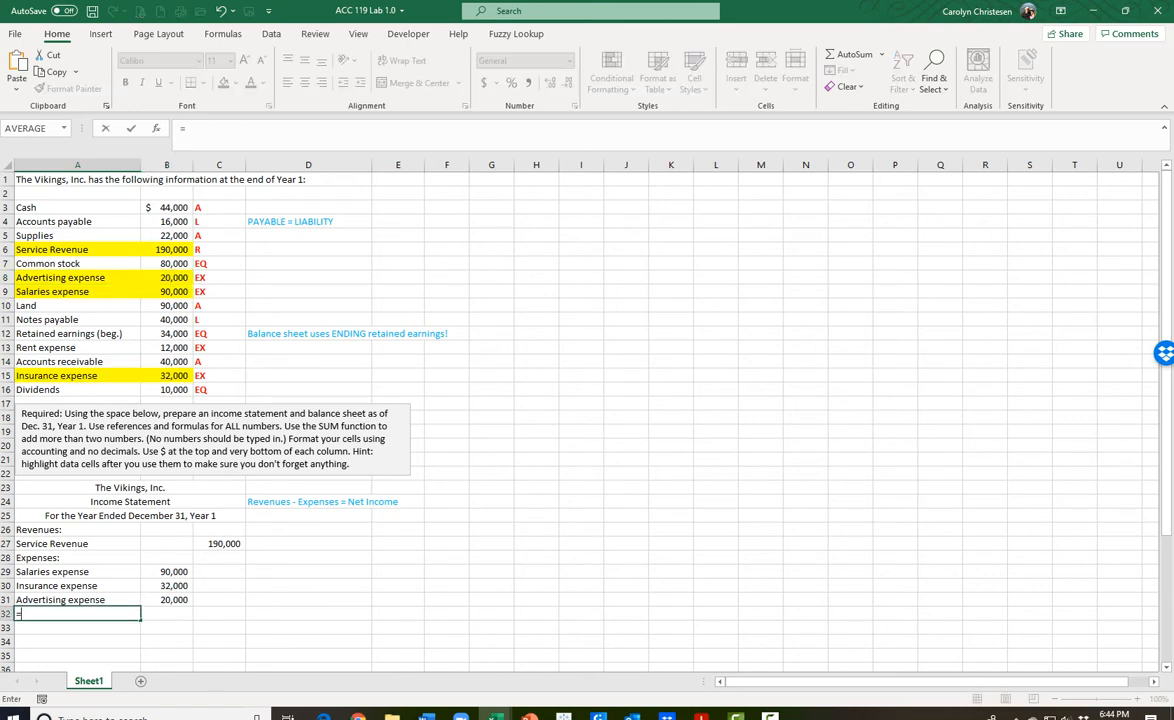
{"action": "left_click", "coordinate": [45, 347]}
{"action": "key", "text": "Return"}
{"action": "left_click", "coordinate": [167, 614]}
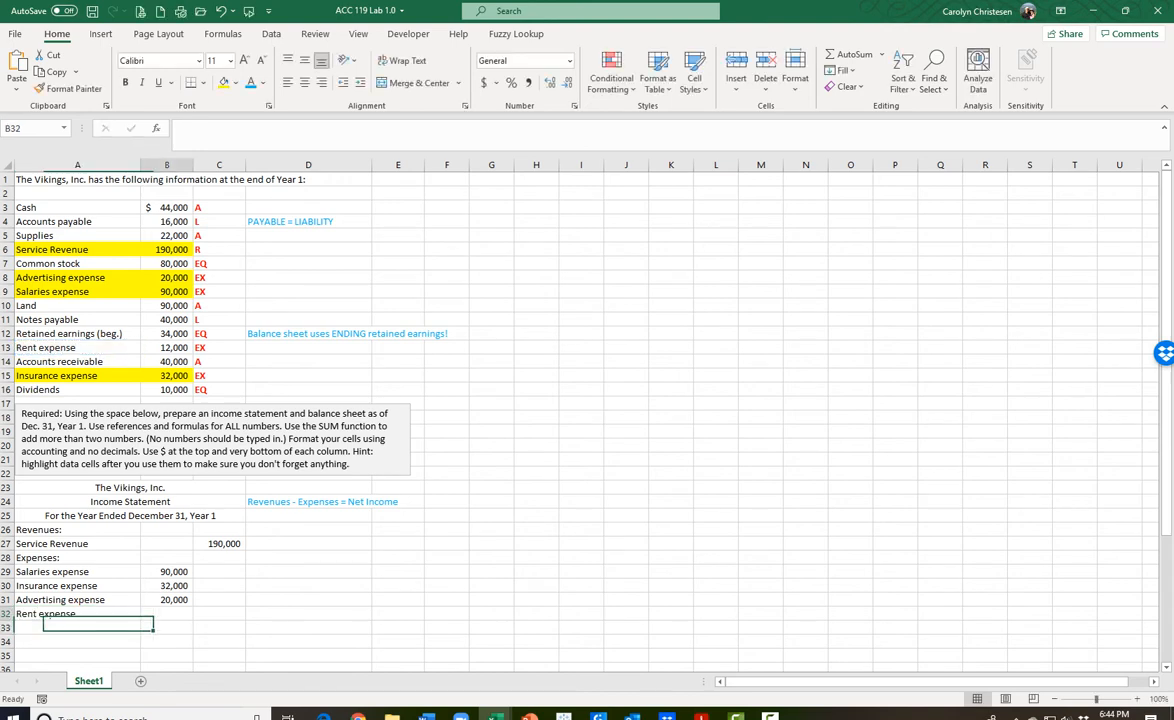
{"action": "type", "text": "="}
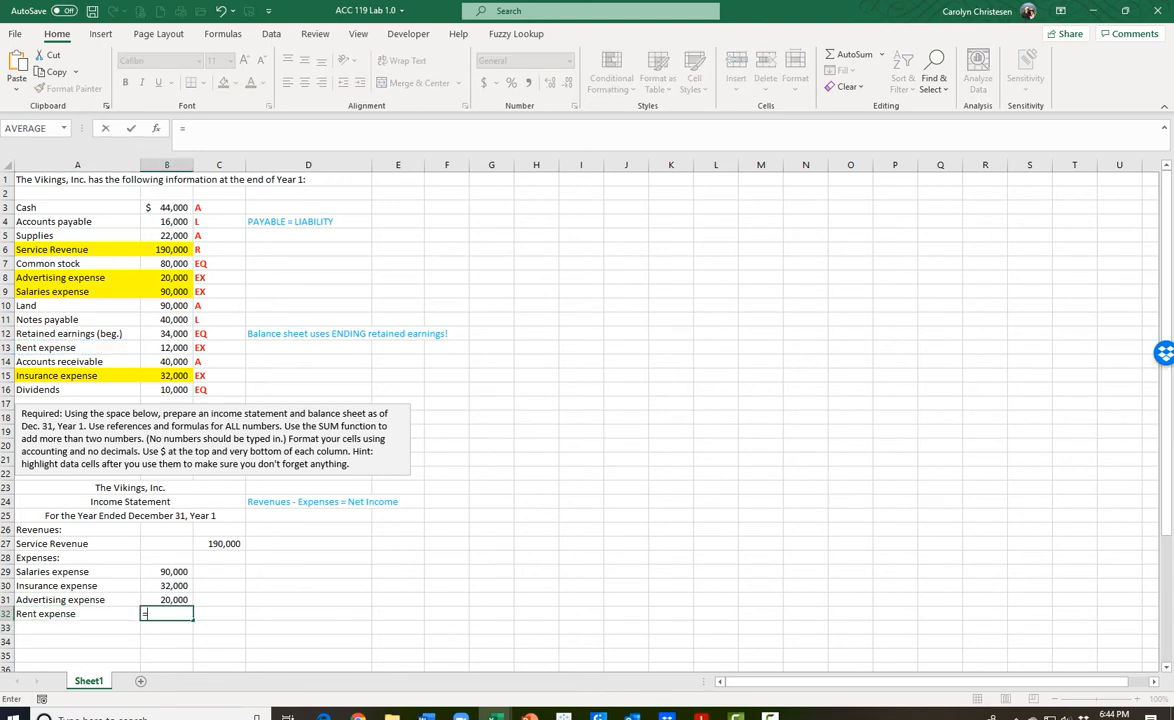
{"action": "left_click", "coordinate": [170, 347]}
{"action": "key", "text": "Return"}
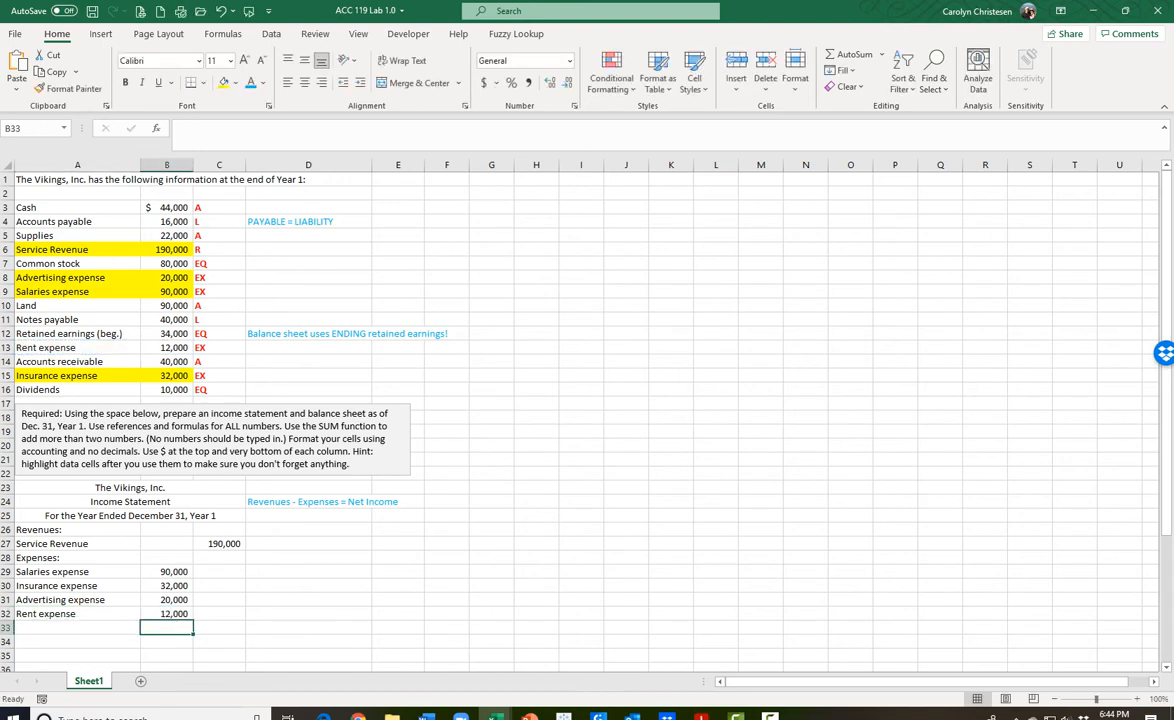
{"action": "left_click_drag", "start_coordinate": [45, 347], "coordinate": [188, 349]}
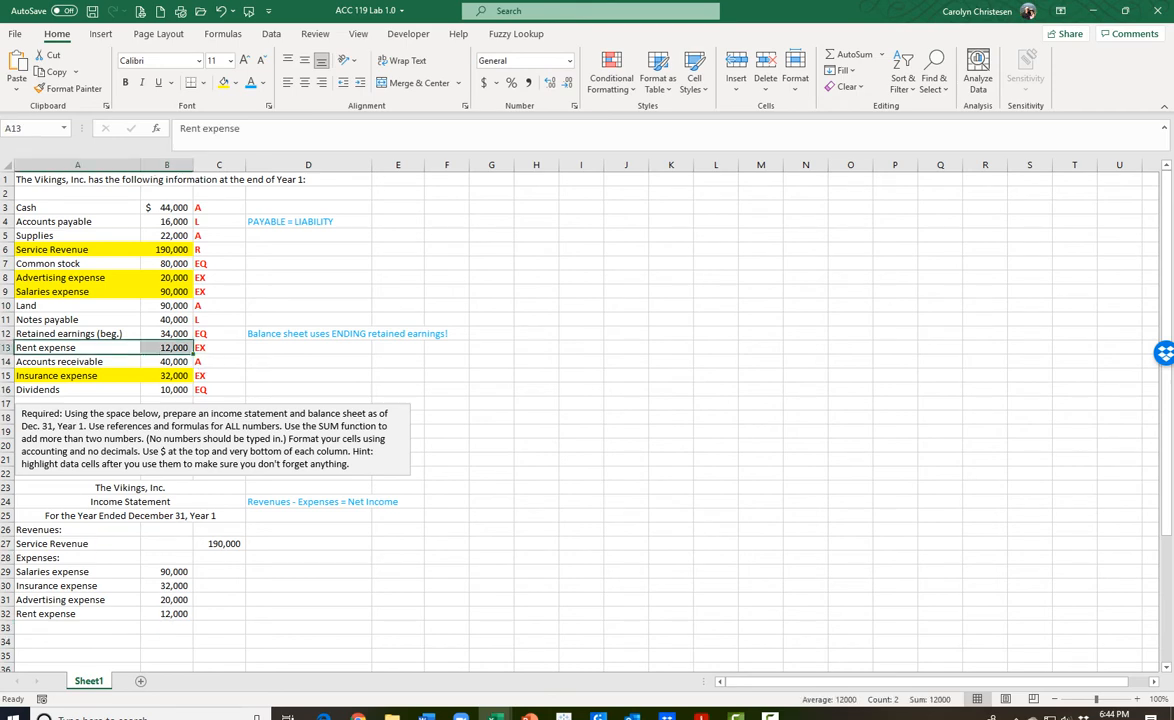
{"action": "left_click", "coordinate": [223, 83]}
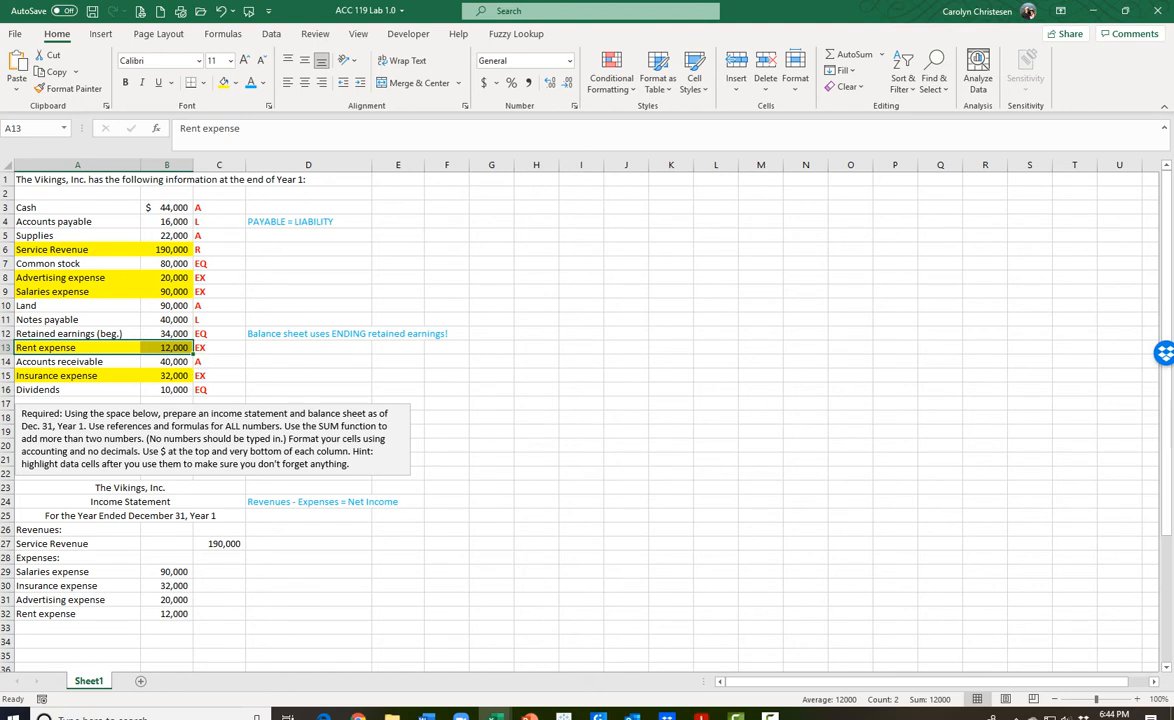
- Enter the label "Total expenses" in A33 and move to C33
{"action": "left_click", "coordinate": [77, 628]}
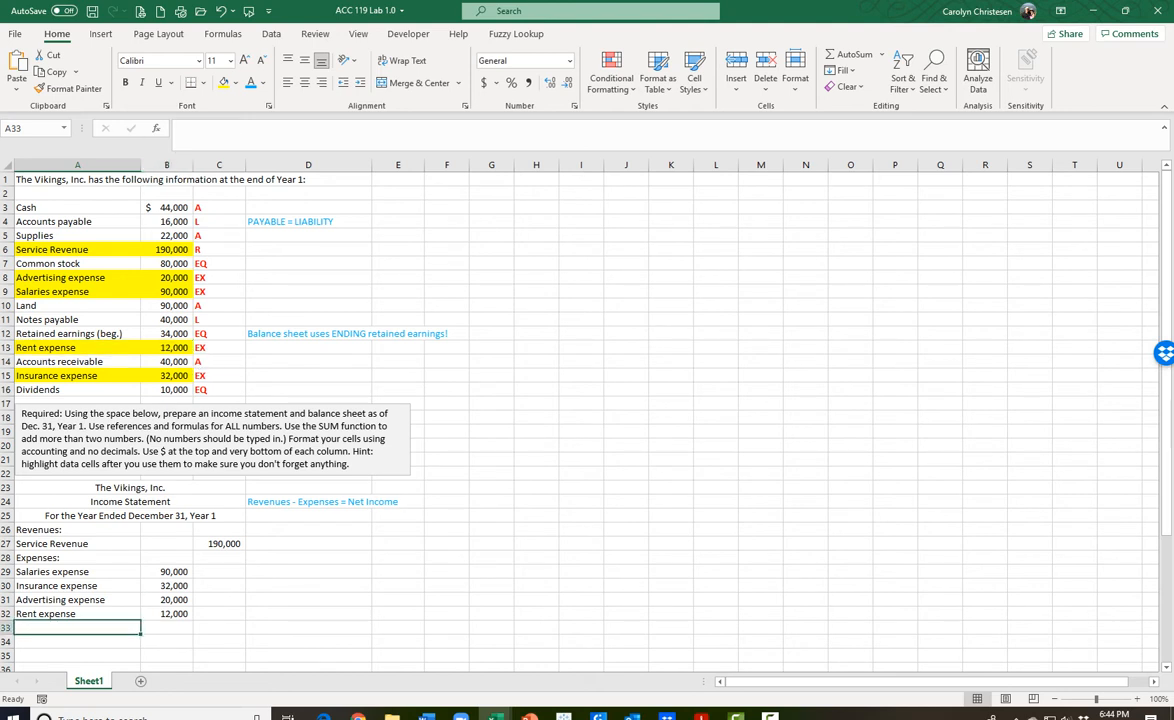
{"action": "type", "text": "Total"}
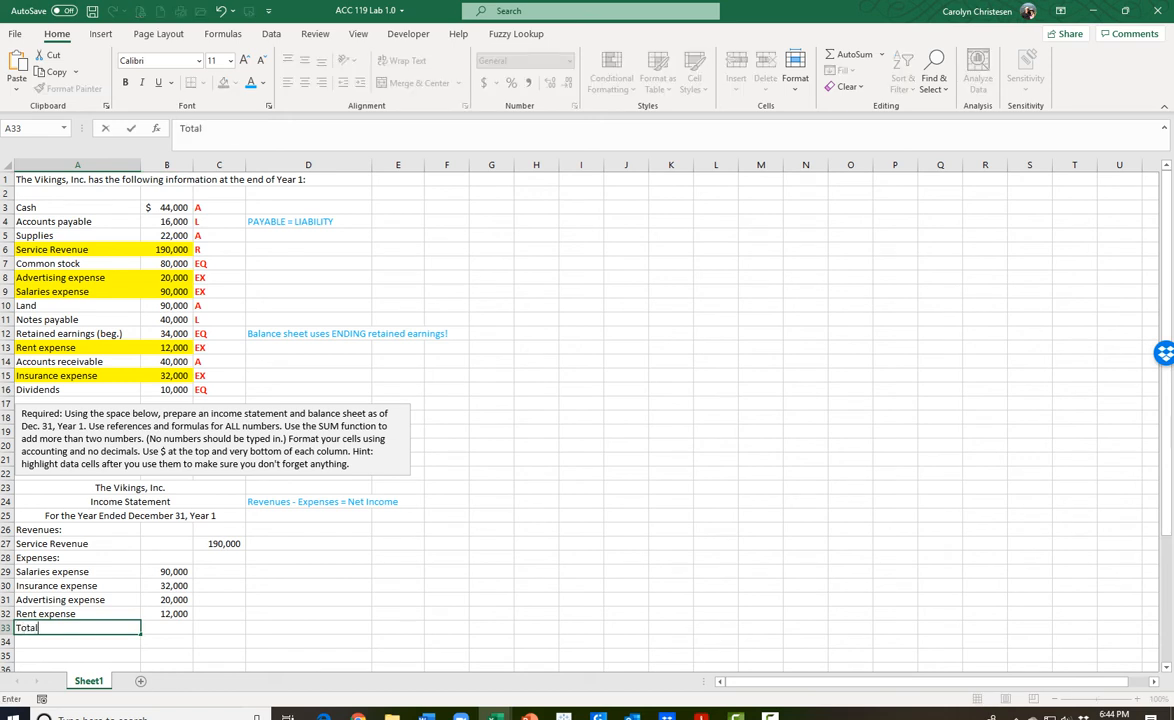
{"action": "type", "text": " expenses"}
{"action": "key", "text": "Tab"}
{"action": "key", "text": "Tab"}
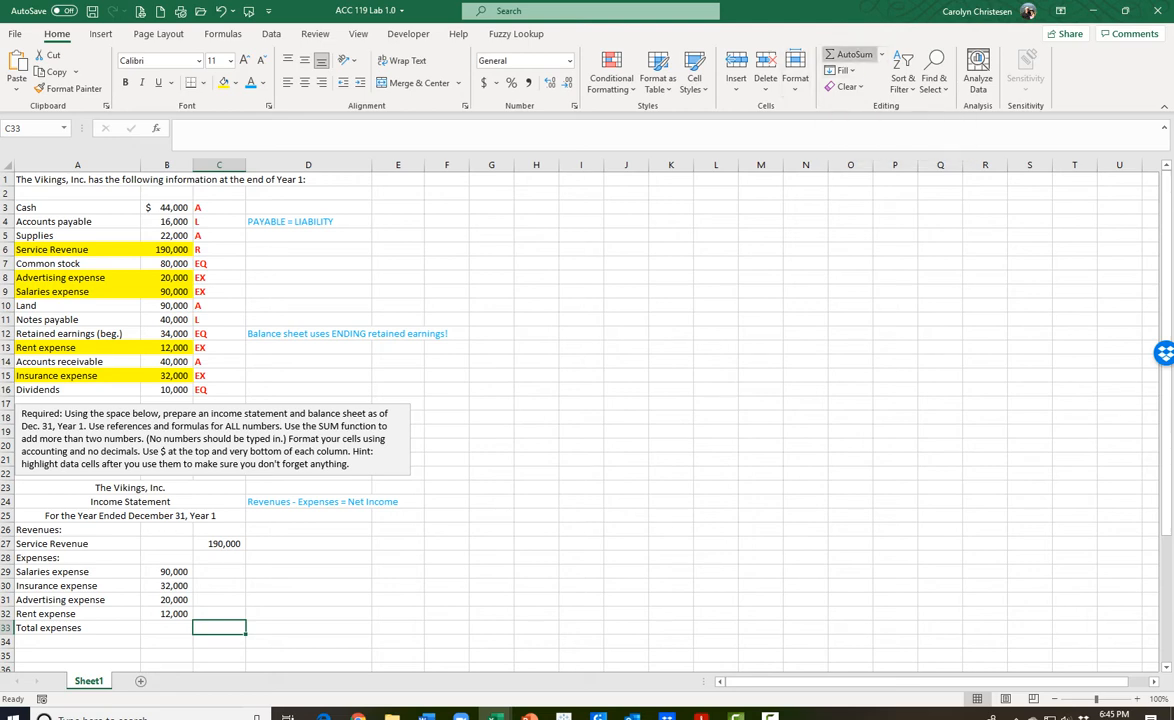
- Total the expense amounts B29:B32 in C33 with AutoSum, and clear the formula again
{"action": "left_click", "coordinate": [850, 54]}
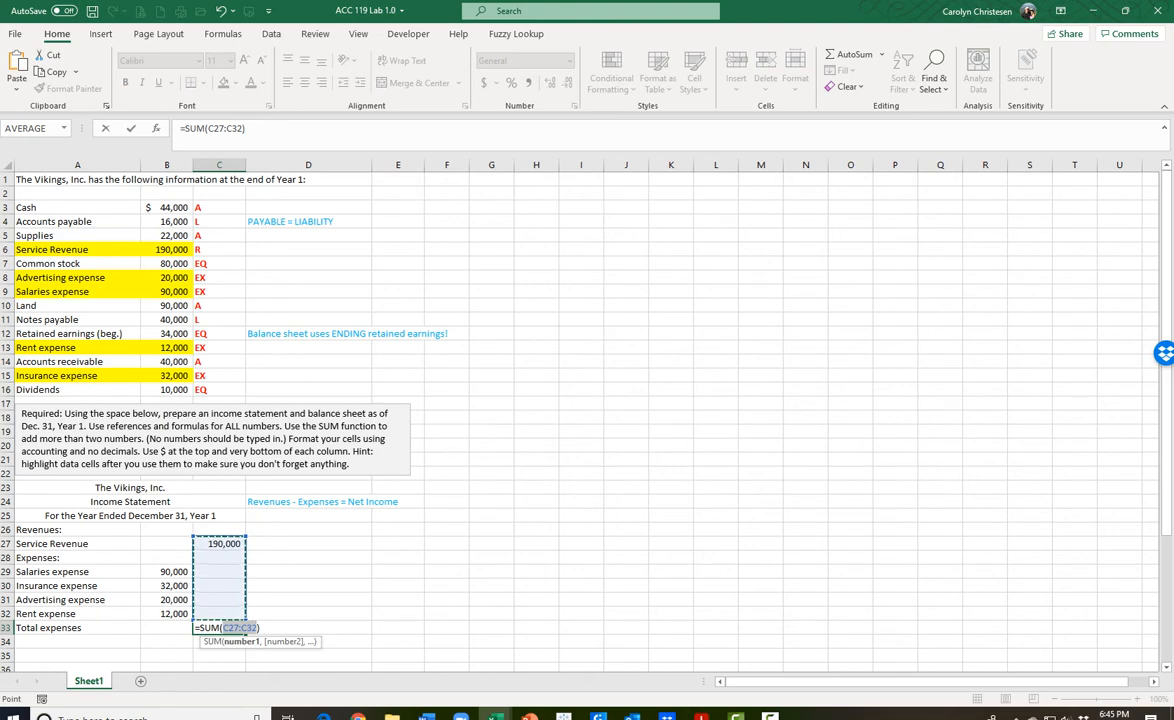
{"action": "left_click_drag", "start_coordinate": [166, 571], "coordinate": [166, 613]}
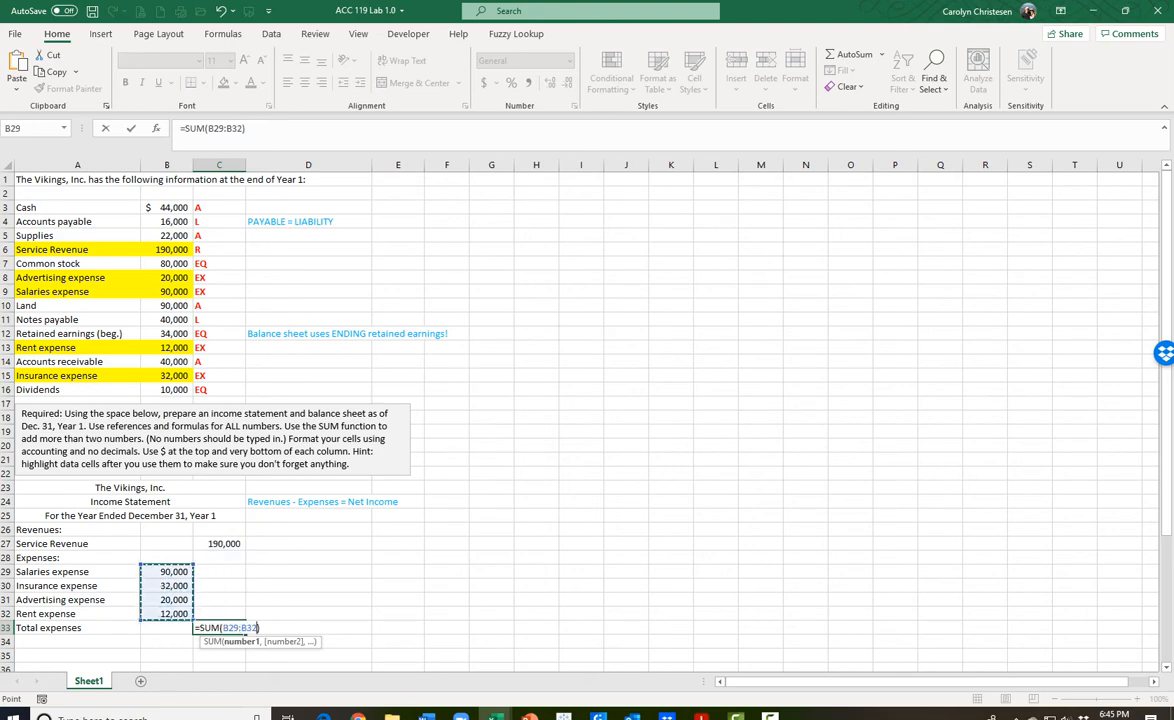
{"action": "key", "text": "Return"}
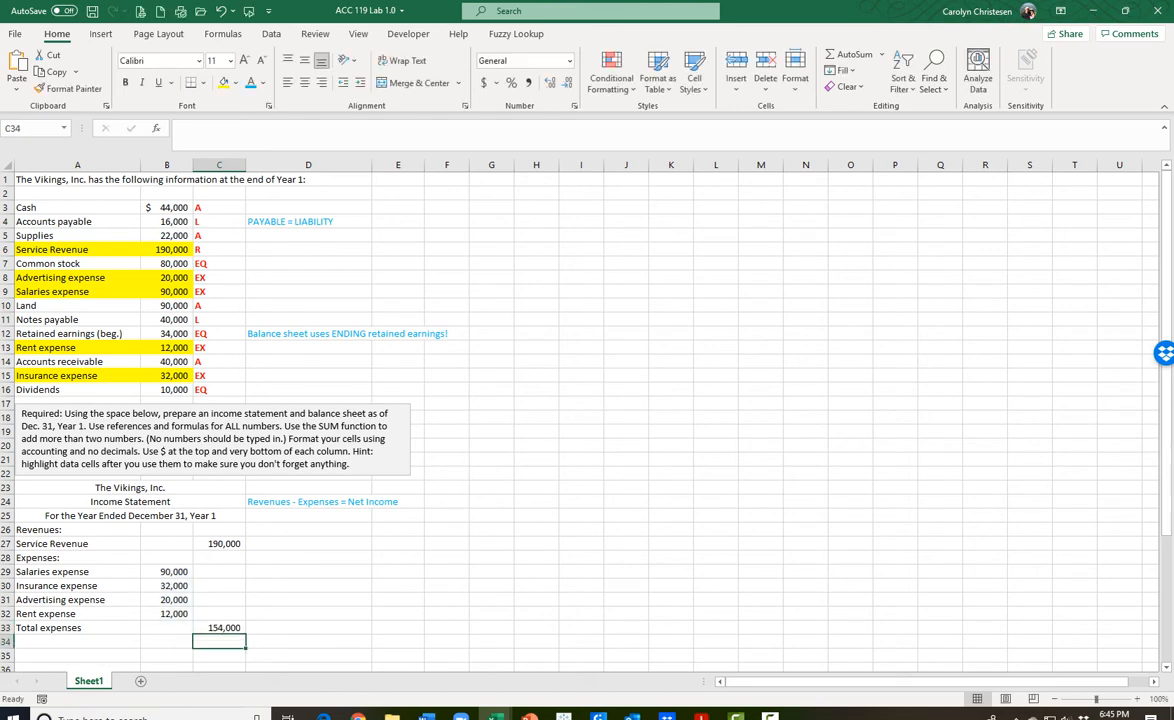
{"action": "left_click", "coordinate": [219, 628]}
{"action": "key", "text": "Delete"}
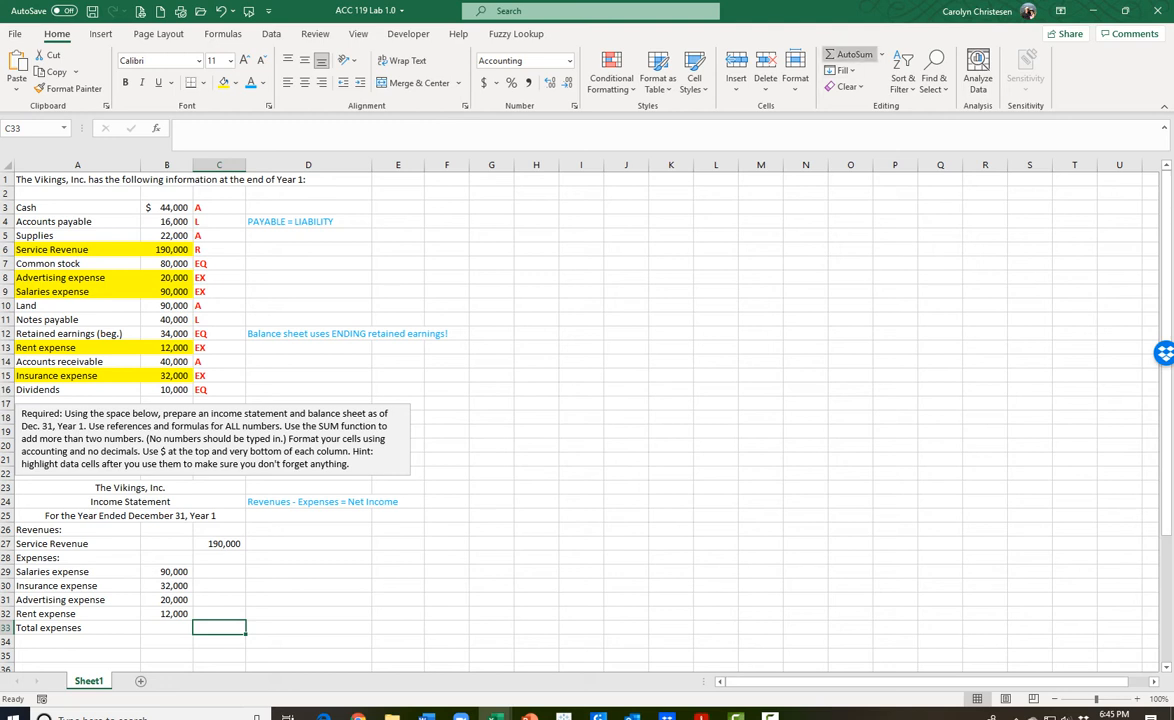
- Total the expense amounts in C33 with the SUM function over B29:B32
{"action": "key", "text": "alt+equal"}
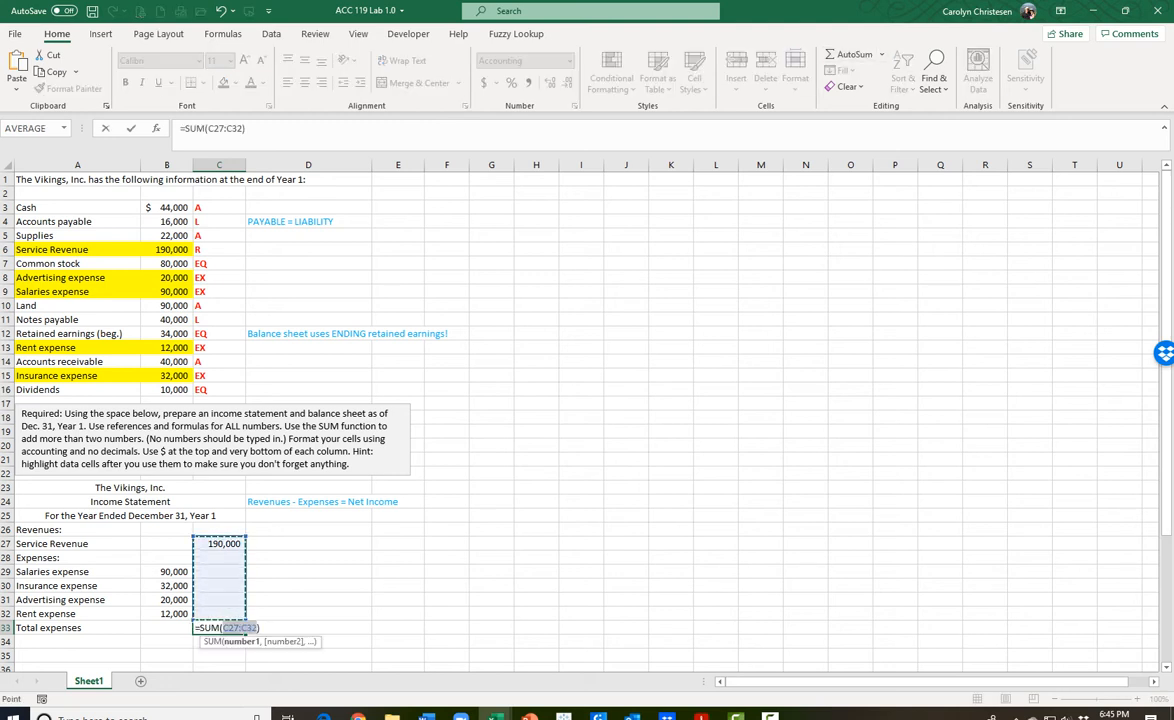
{"action": "left_click_drag", "start_coordinate": [170, 572], "coordinate": [180, 614]}
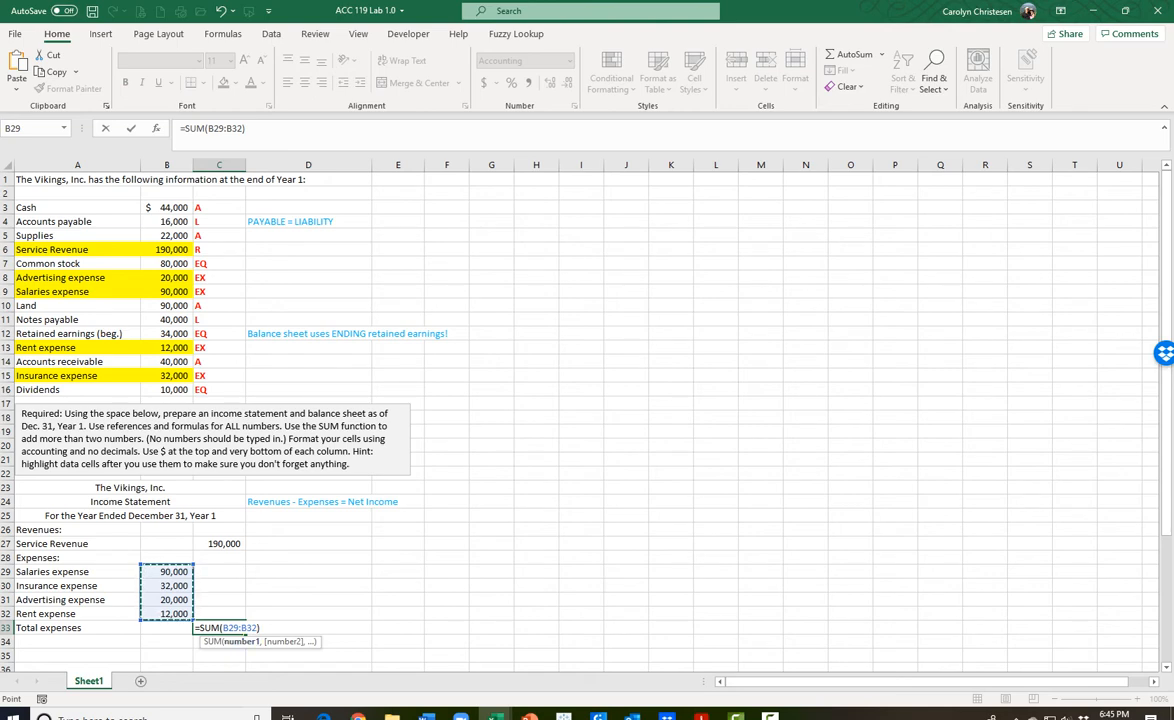
{"action": "key", "text": "Return"}
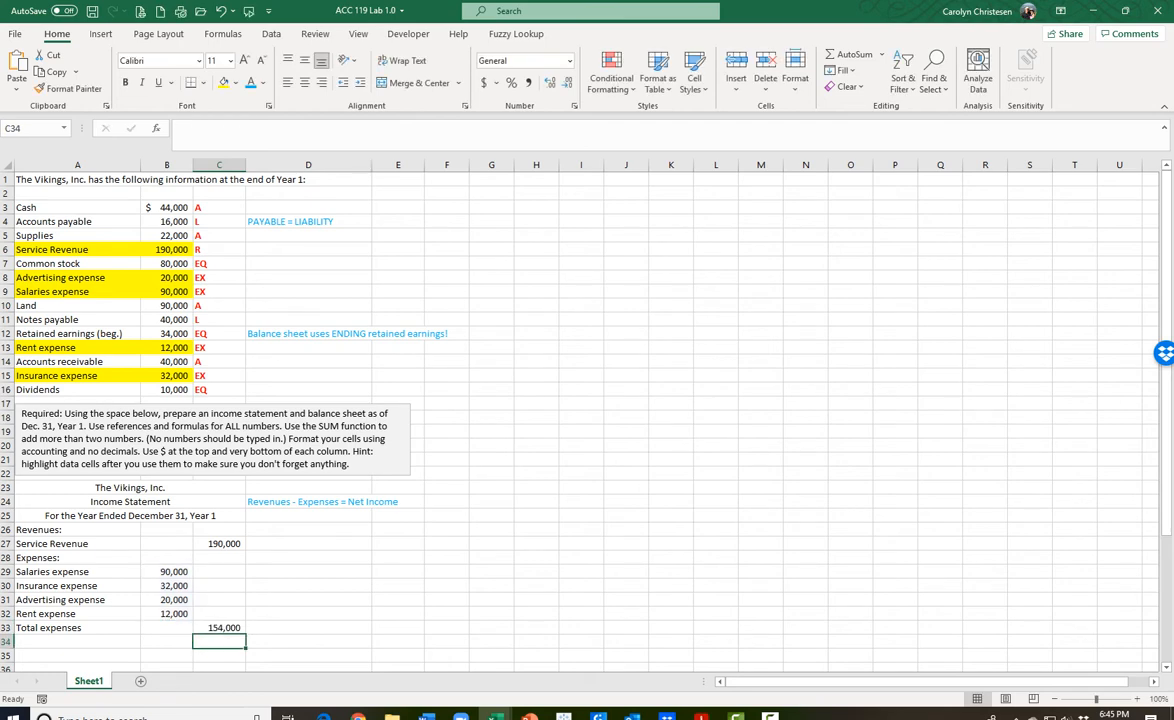
- Label A34 "Net Income" and calculate it in C34 as service revenue minus total expenses with =C27-C33
{"action": "left_click", "coordinate": [77, 642]}
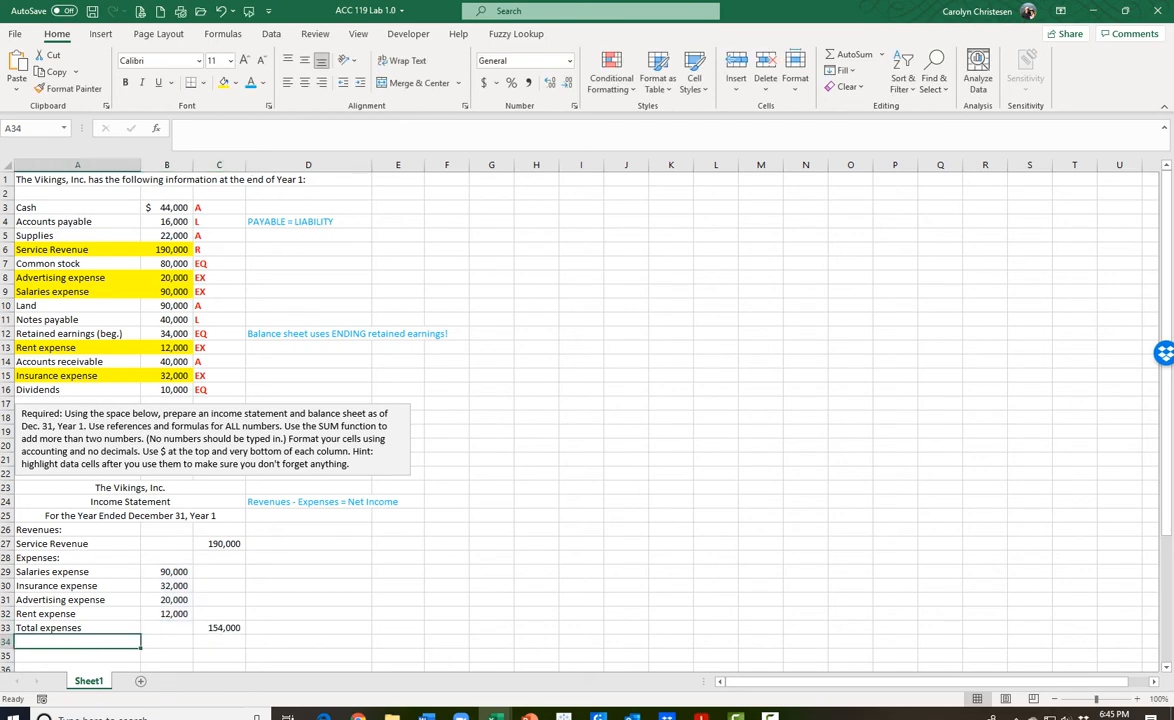
{"action": "type", "text": "Net Income"}
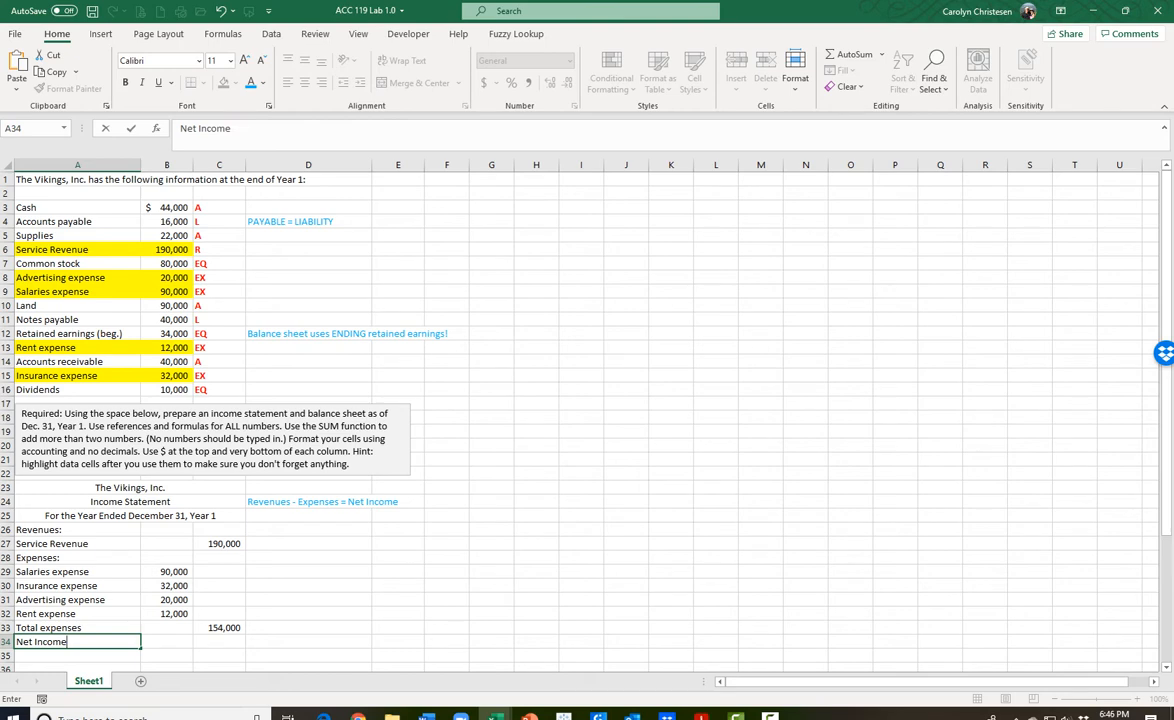
{"action": "left_click", "coordinate": [219, 642]}
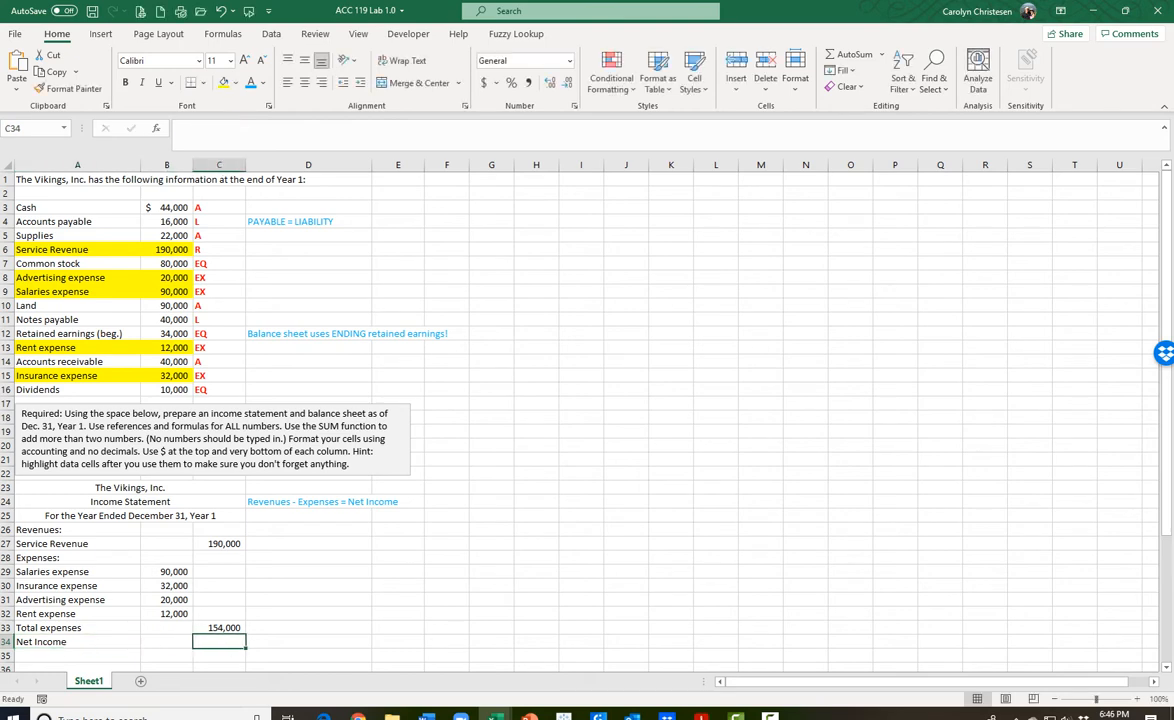
{"action": "type", "text": "="}
{"action": "left_click", "coordinate": [219, 544]}
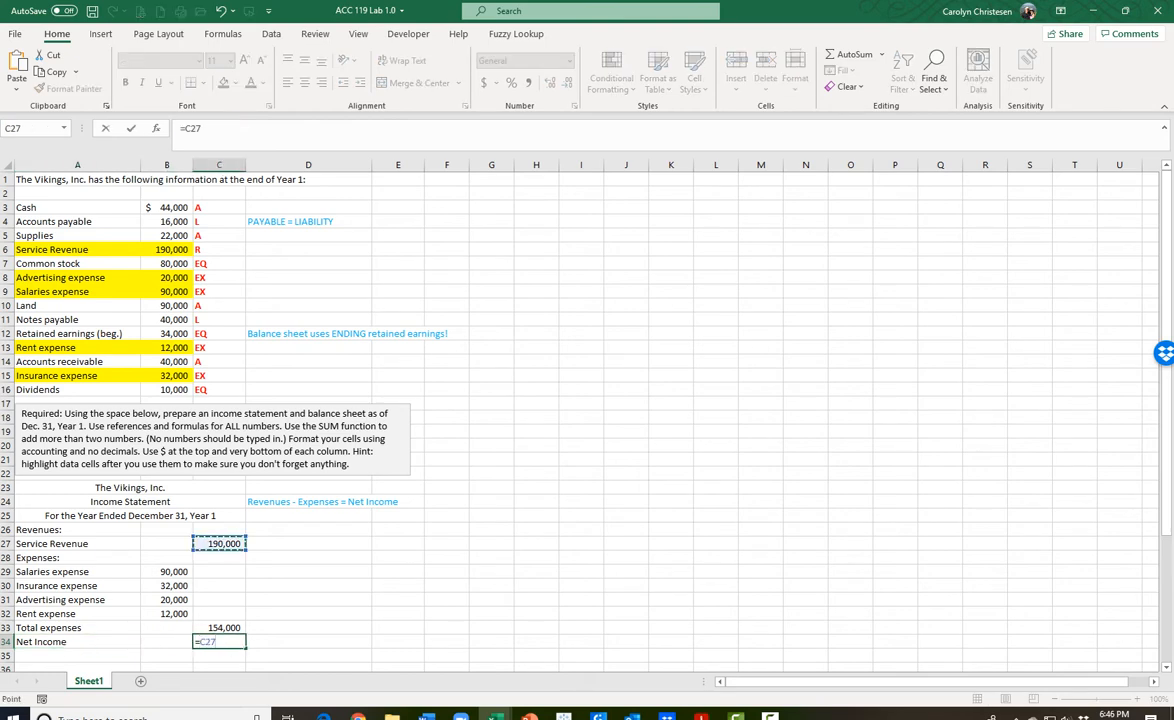
{"action": "type", "text": "-"}
{"action": "left_click", "coordinate": [219, 628]}
{"action": "key", "text": "Return"}
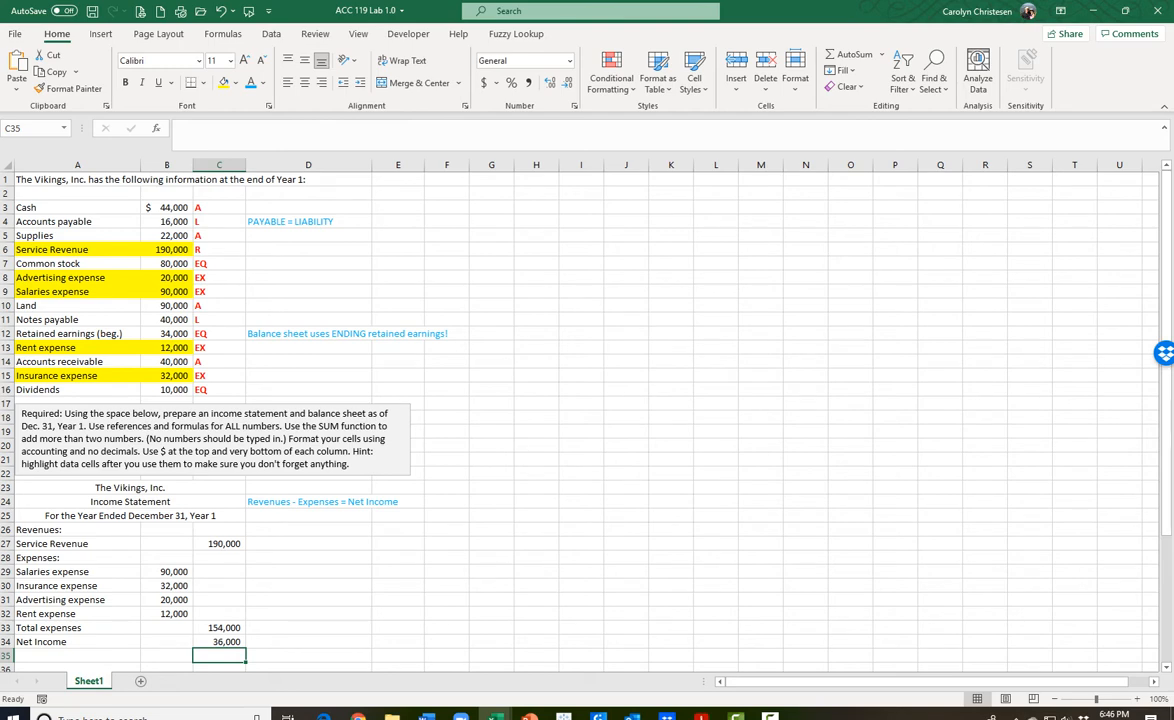
- Add the $ symbol to the accounting format of C27, B29 and C34
{"action": "left_click", "coordinate": [219, 544]}
{"action": "left_click", "coordinate": [167, 572], "text": "ctrl"}
{"action": "left_click", "coordinate": [219, 642], "text": "ctrl"}
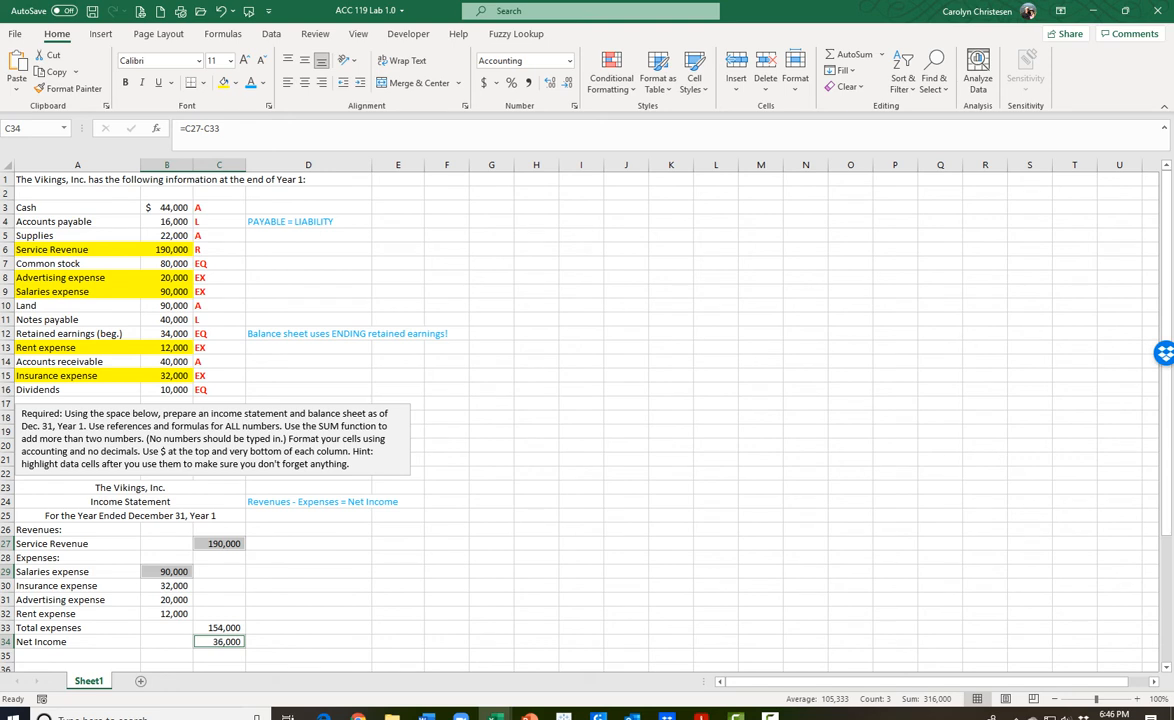
{"action": "left_click", "coordinate": [569, 105]}
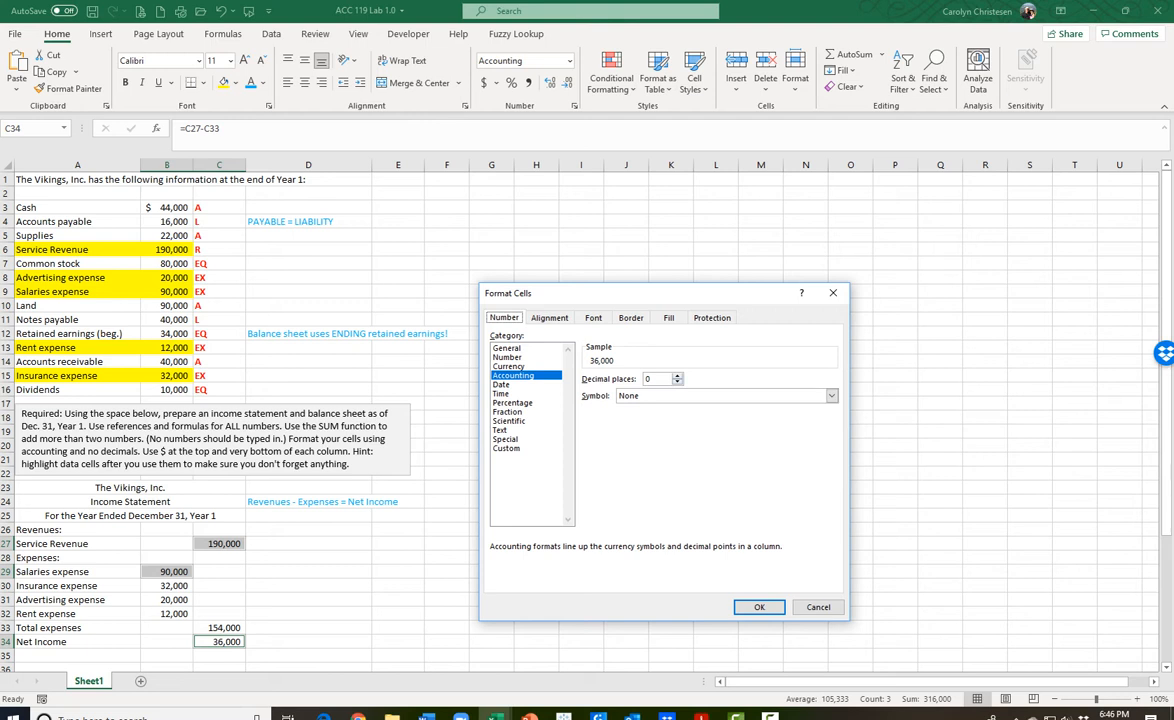
{"action": "left_click", "coordinate": [830, 395]}
{"action": "left_click", "coordinate": [700, 414]}
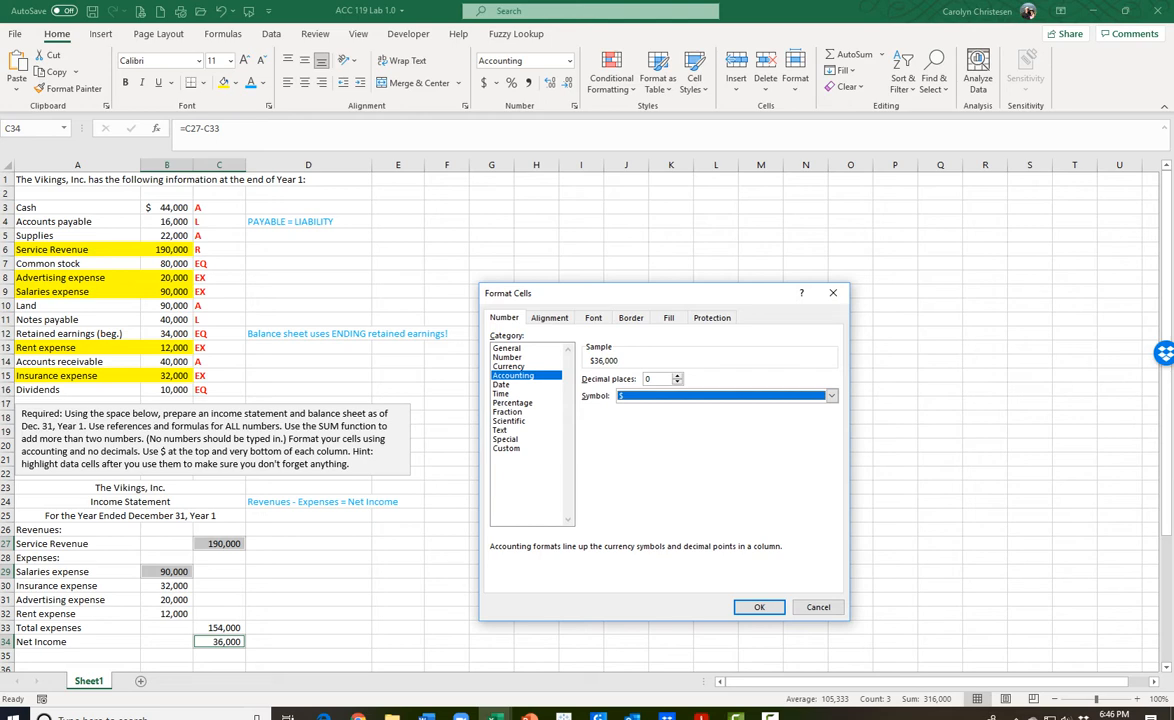
{"action": "key", "text": "Return"}
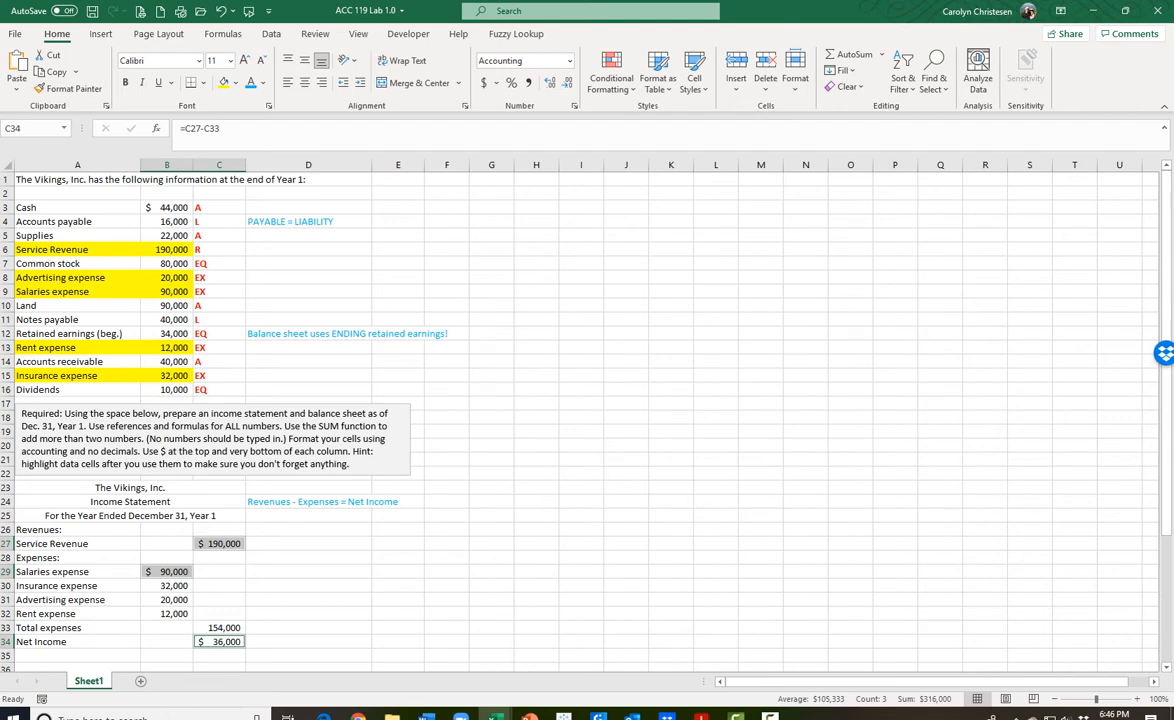
{"action": "left_click", "coordinate": [308, 585]}
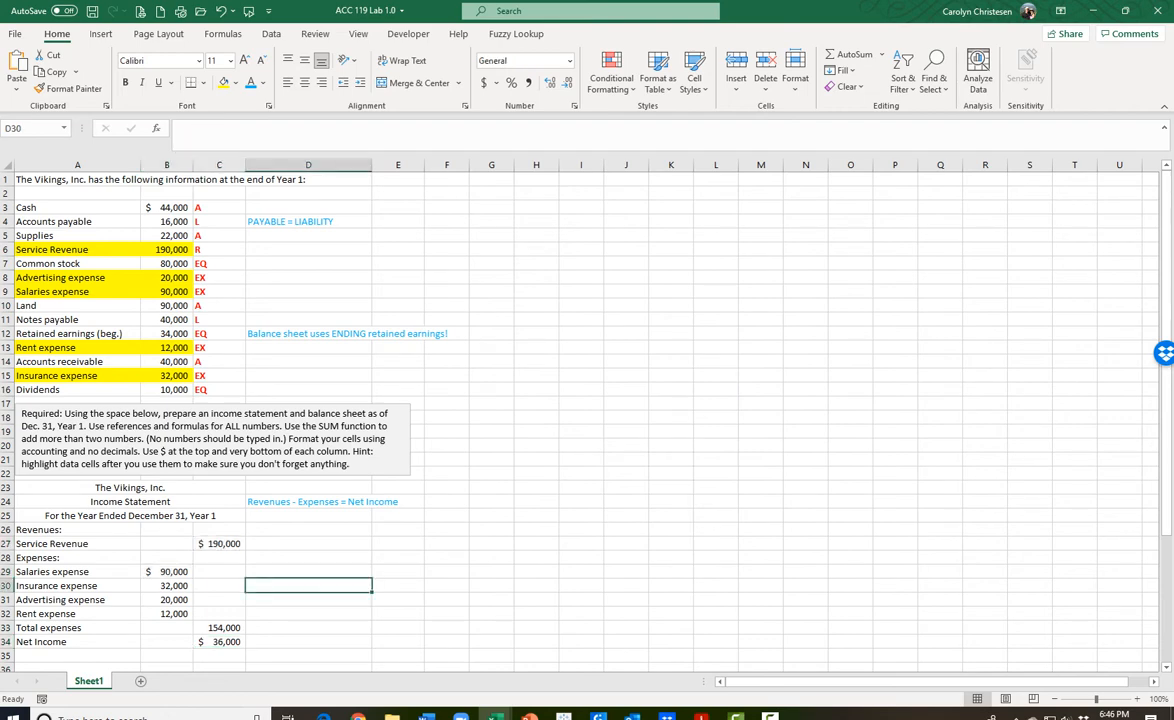
- Add a single bottom border to B32 and C33, and a bottom double border to the net income amount in C34
{"action": "left_click", "coordinate": [166, 613]}
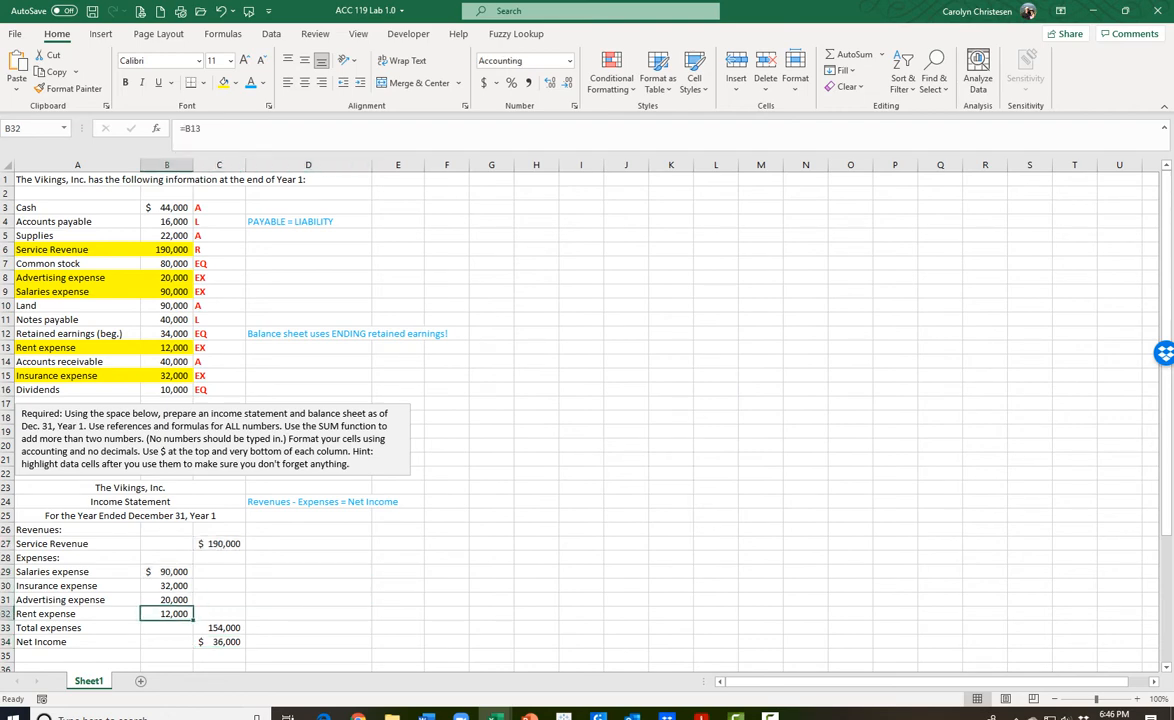
{"action": "left_click", "coordinate": [220, 627], "text": "ctrl"}
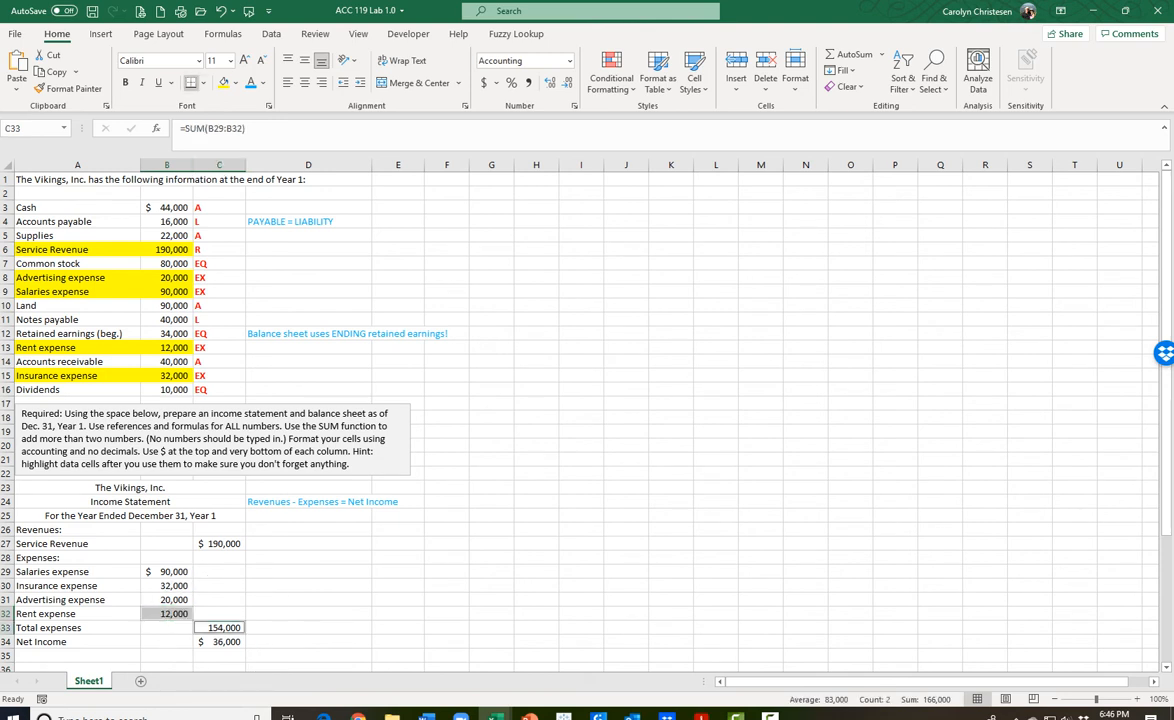
{"action": "left_click", "coordinate": [398, 571]}
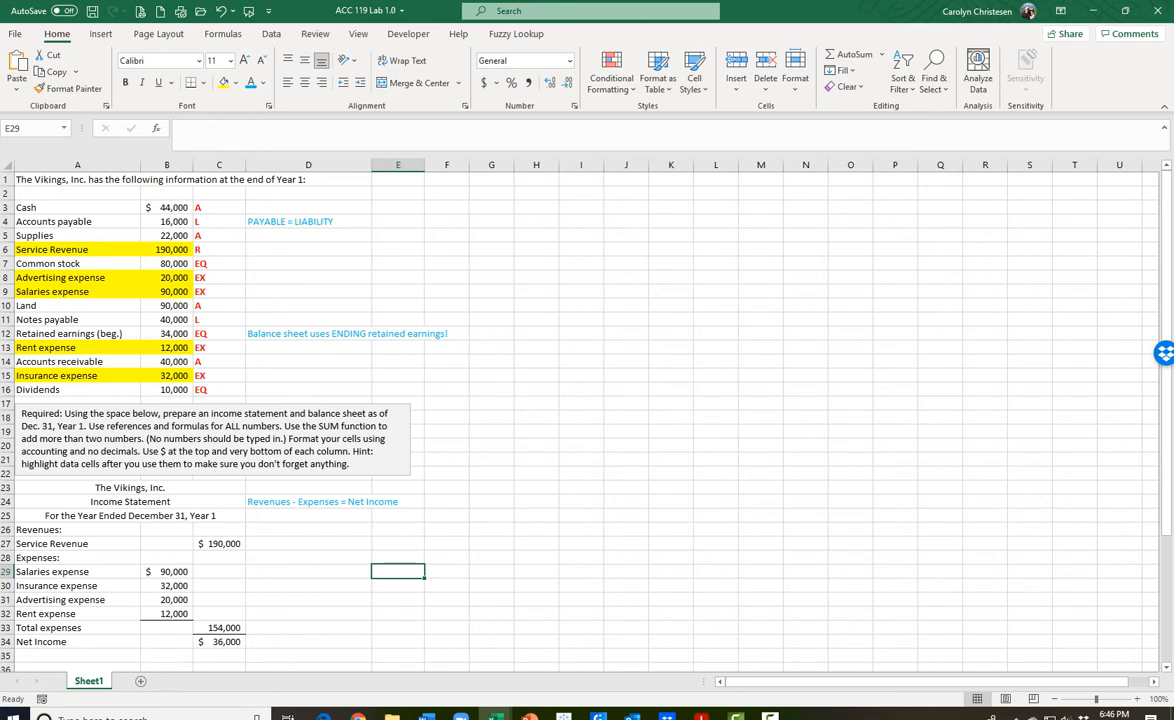
{"action": "left_click", "coordinate": [219, 641]}
{"action": "left_click", "coordinate": [204, 82]}
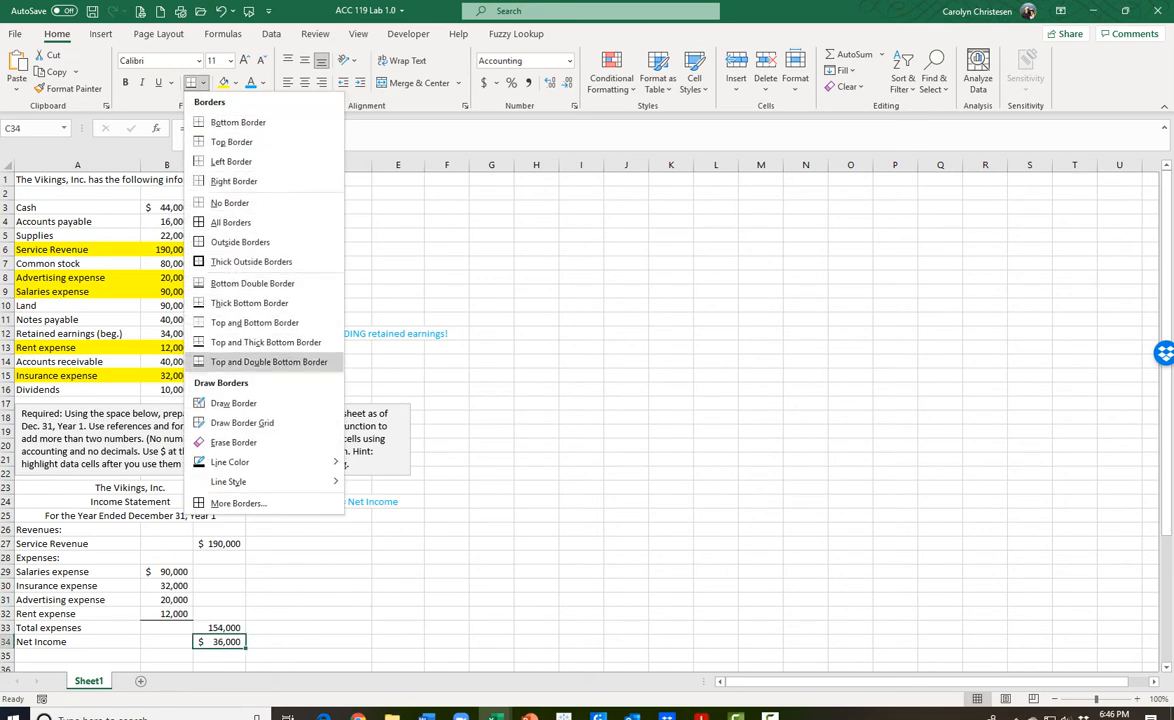
{"action": "left_click", "coordinate": [252, 283]}
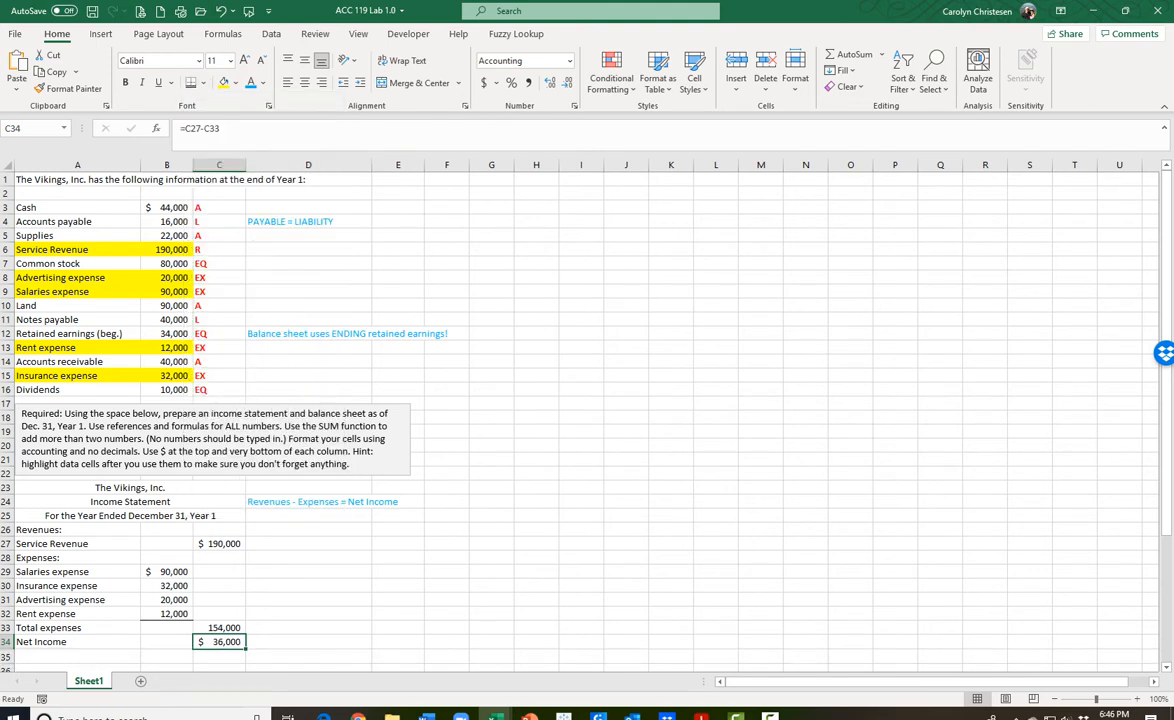
{"action": "left_click", "coordinate": [308, 613]}
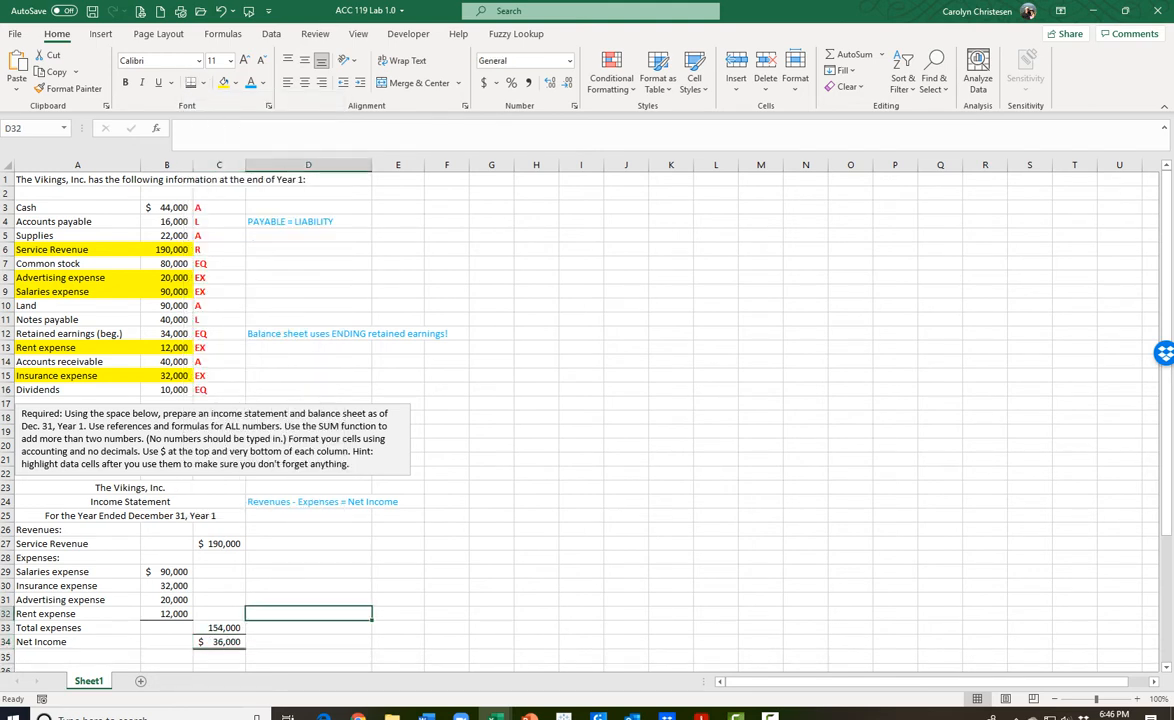
{"action": "left_click", "coordinate": [202, 82]}
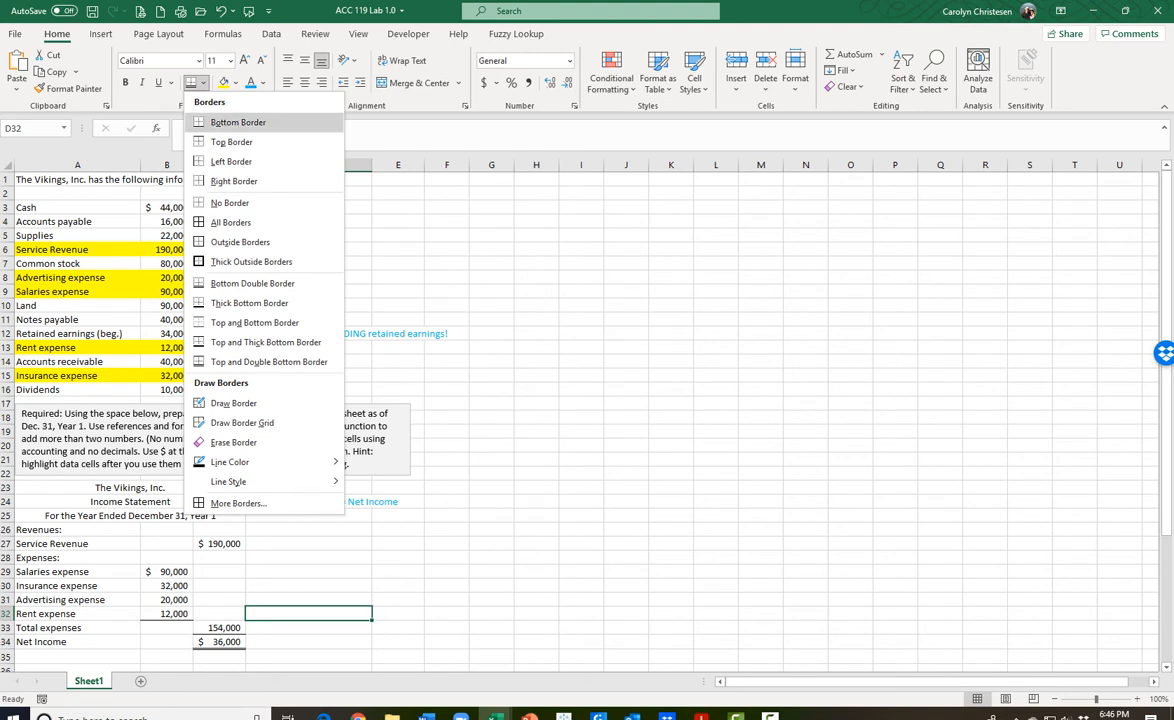
{"action": "key", "text": "Escape"}
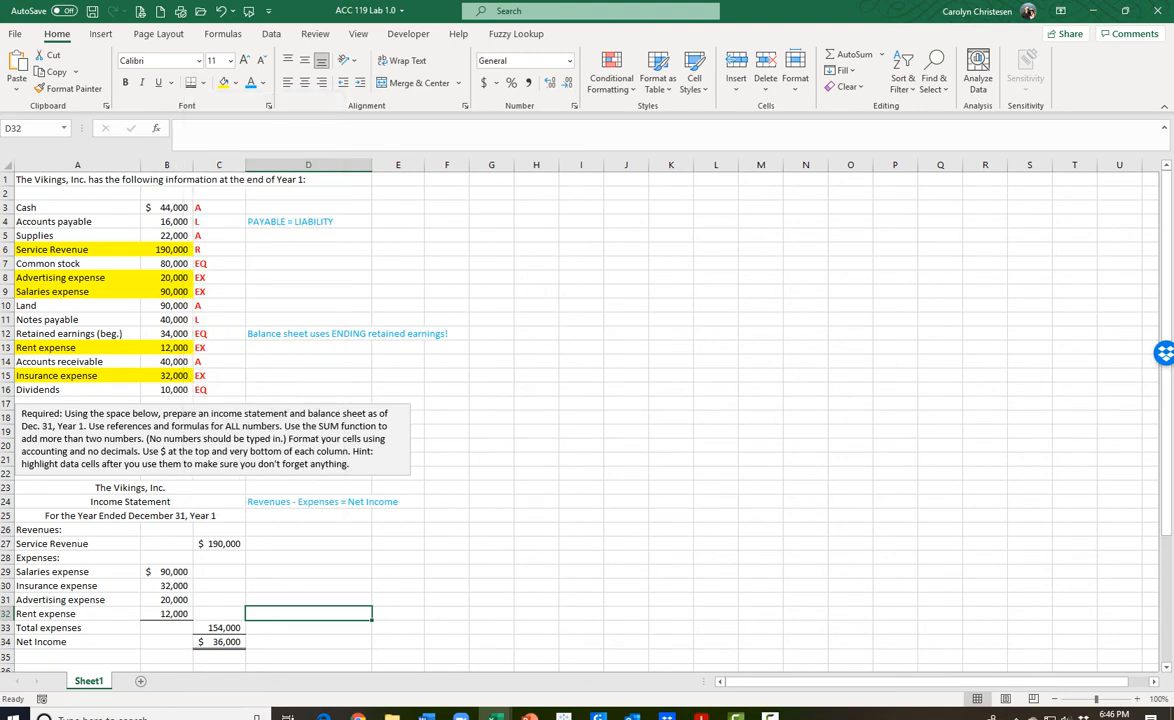
{"action": "left_click", "coordinate": [536, 516]}
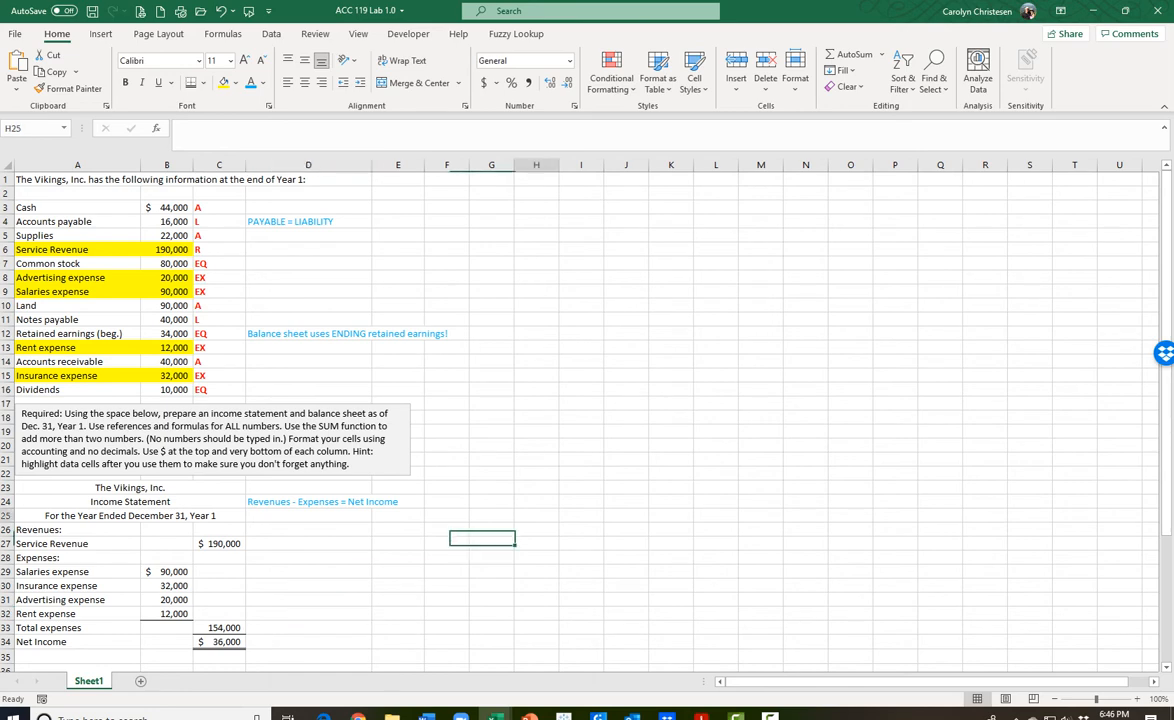
- Enter the note "Assets = Liabilities + Stockholders' Equity" in E39 beside the balance sheet heading
{"action": "scroll", "coordinate": [536, 516], "scroll_direction": "down", "scroll_amount": 1}
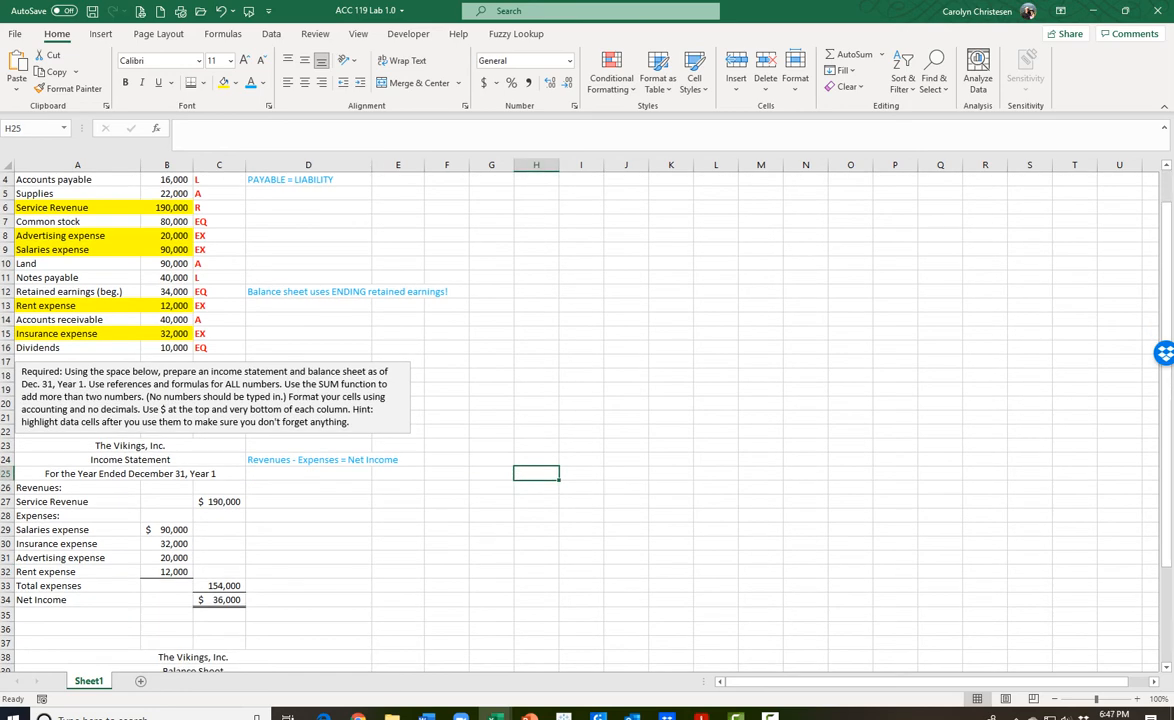
{"action": "scroll", "coordinate": [536, 420], "scroll_direction": "down", "scroll_amount": 1}
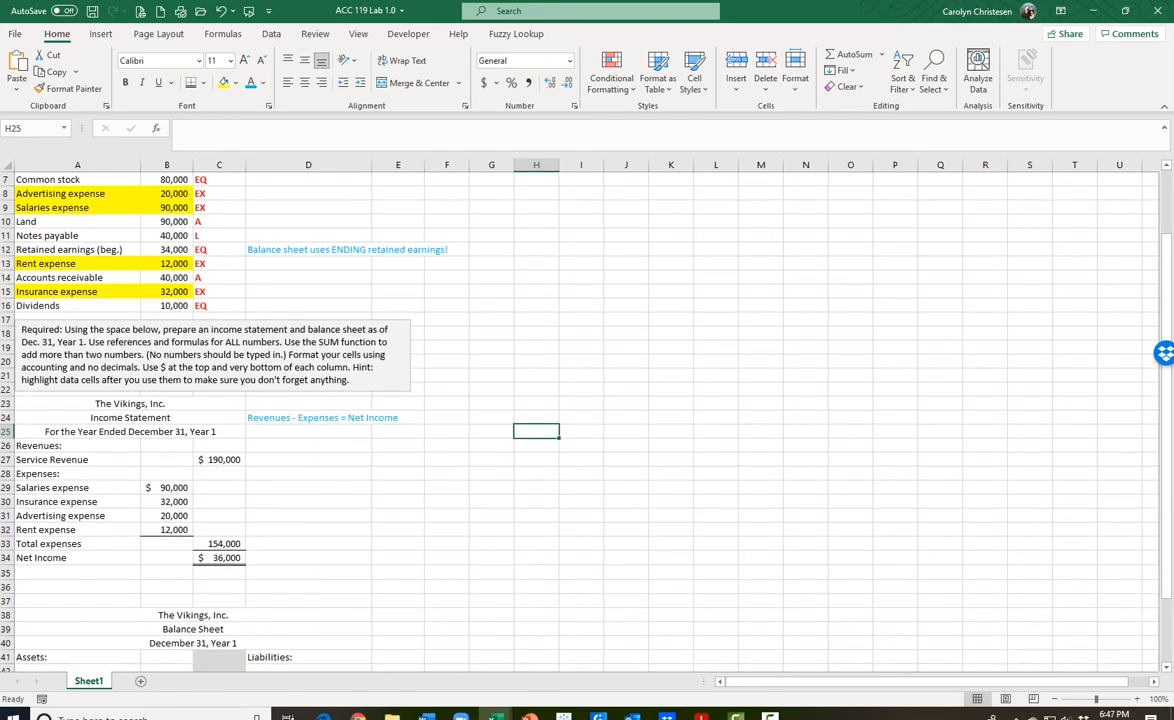
{"action": "scroll", "coordinate": [536, 420], "scroll_direction": "down", "scroll_amount": 3}
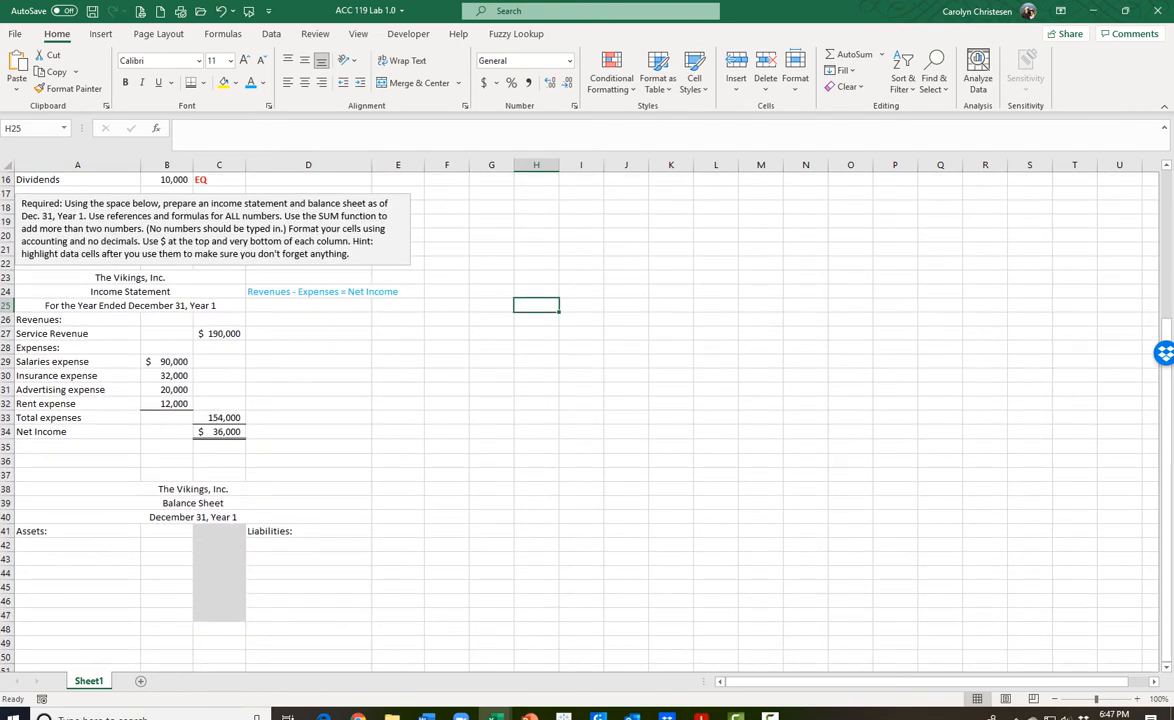
{"action": "left_click", "coordinate": [398, 503]}
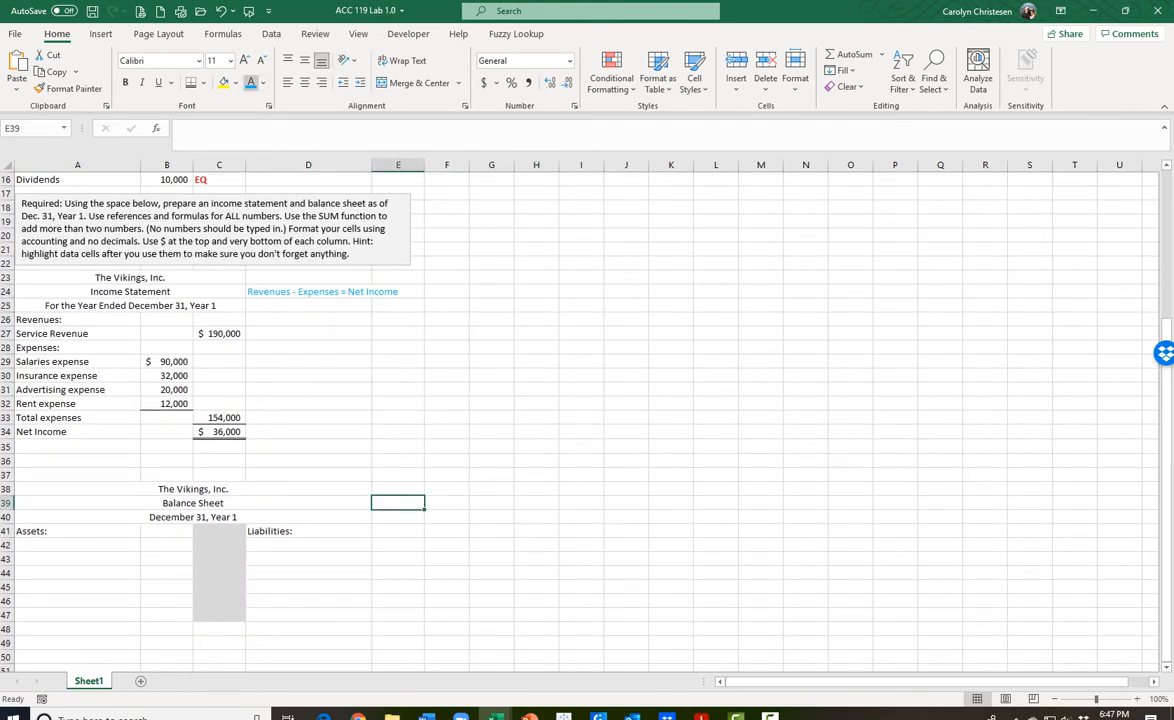
{"action": "key", "text": "F2"}
{"action": "type", "text": "Assets"}
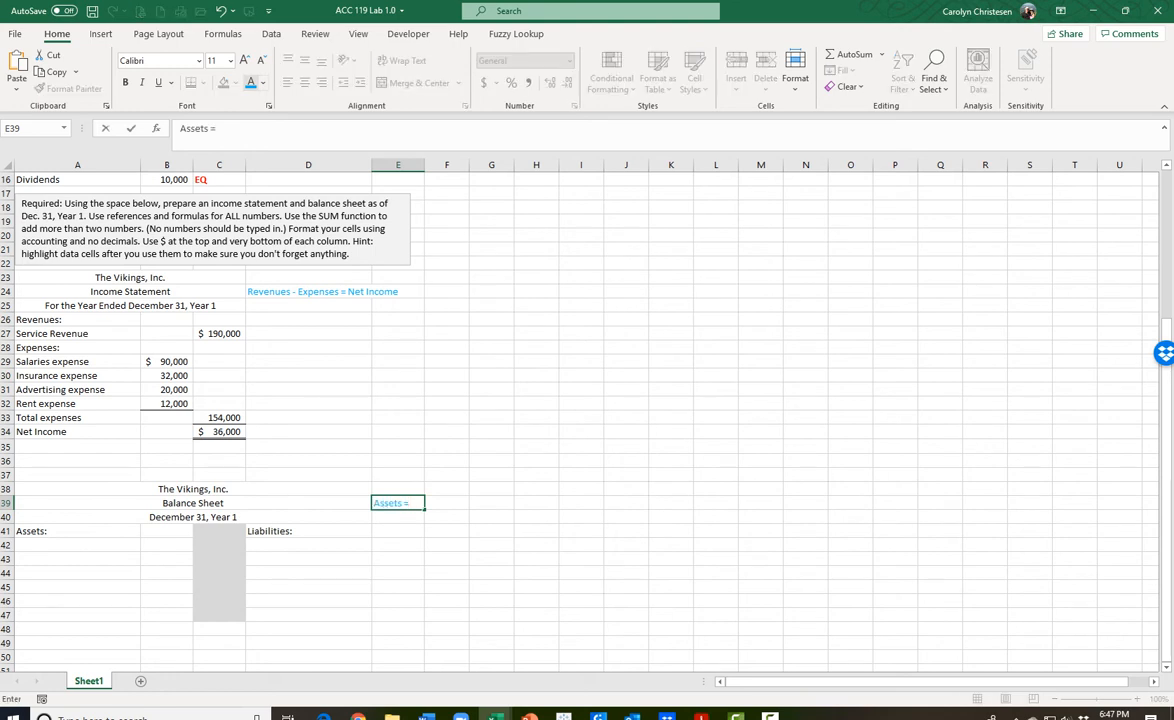
{"action": "type", "text": " = Liabilities + Stockhold"}
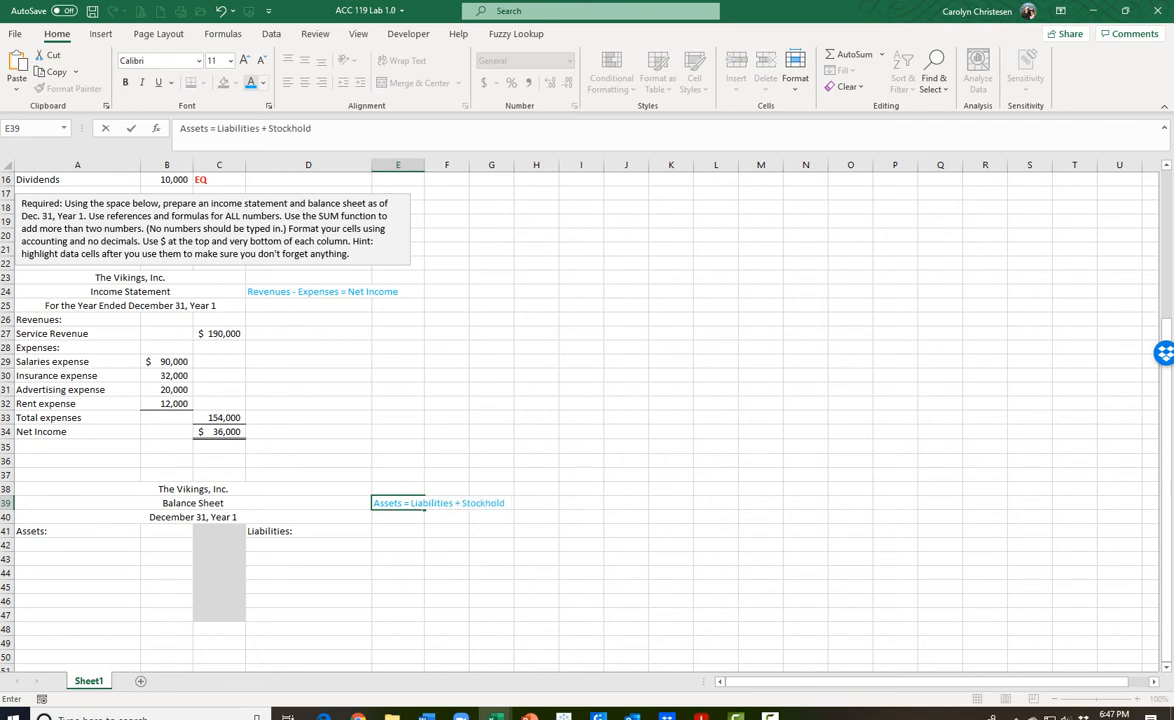
{"action": "type", "text": "ers' Equity"}
- Link A42 and B42 to the Cash label and amount in A3:B3, and highlight those source cells yellow
{"action": "left_click", "coordinate": [77, 545]}
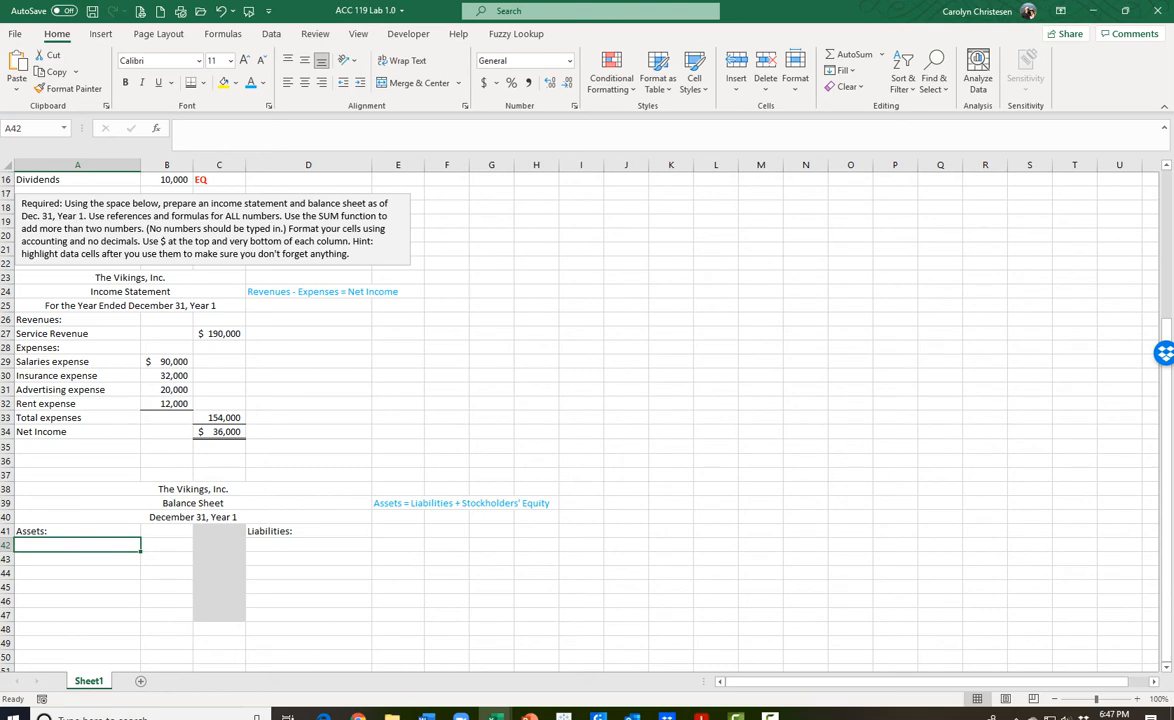
{"action": "type", "text": "="}
{"action": "scroll", "coordinate": [580, 415], "scroll_direction": "up", "scroll_amount": 5}
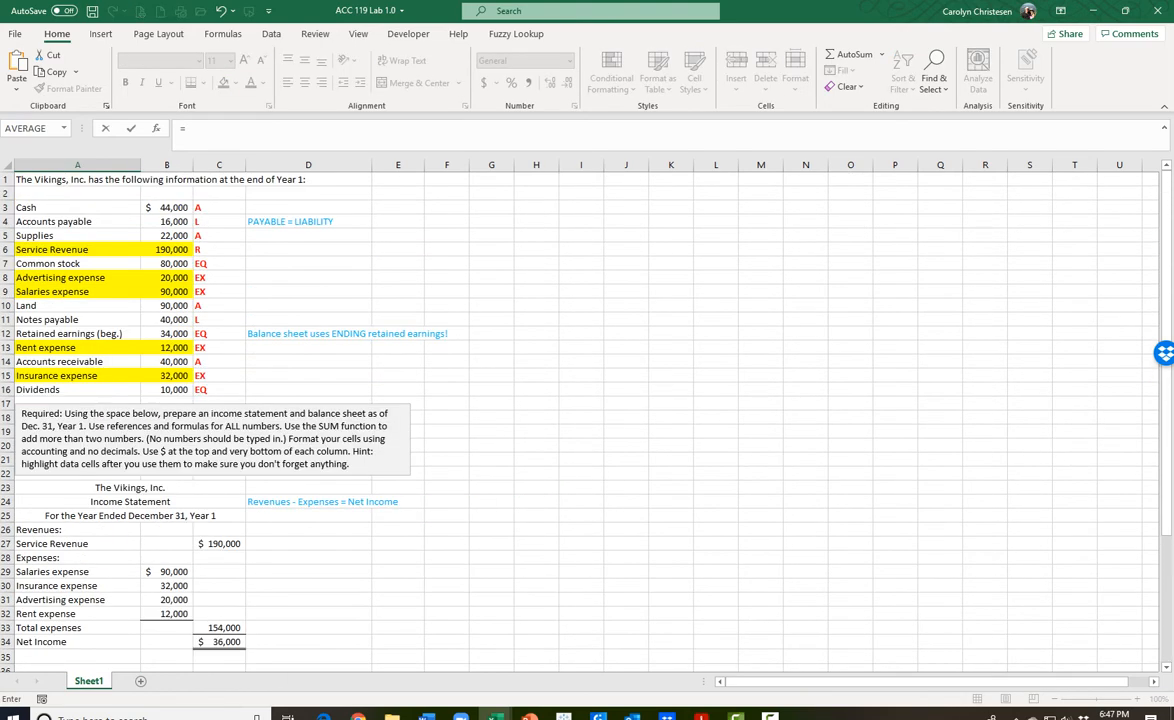
{"action": "left_click", "coordinate": [77, 208]}
{"action": "key", "text": "Return"}
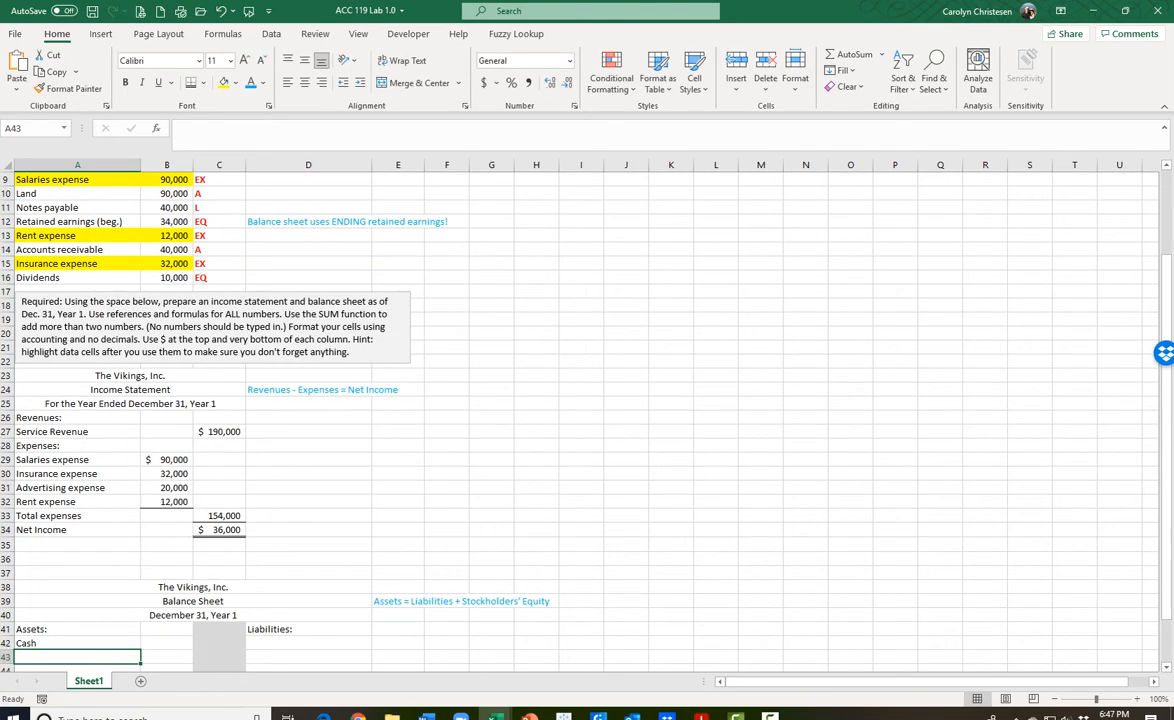
{"action": "type", "text": "="}
{"action": "scroll", "coordinate": [580, 415], "scroll_direction": "up", "scroll_amount": 3}
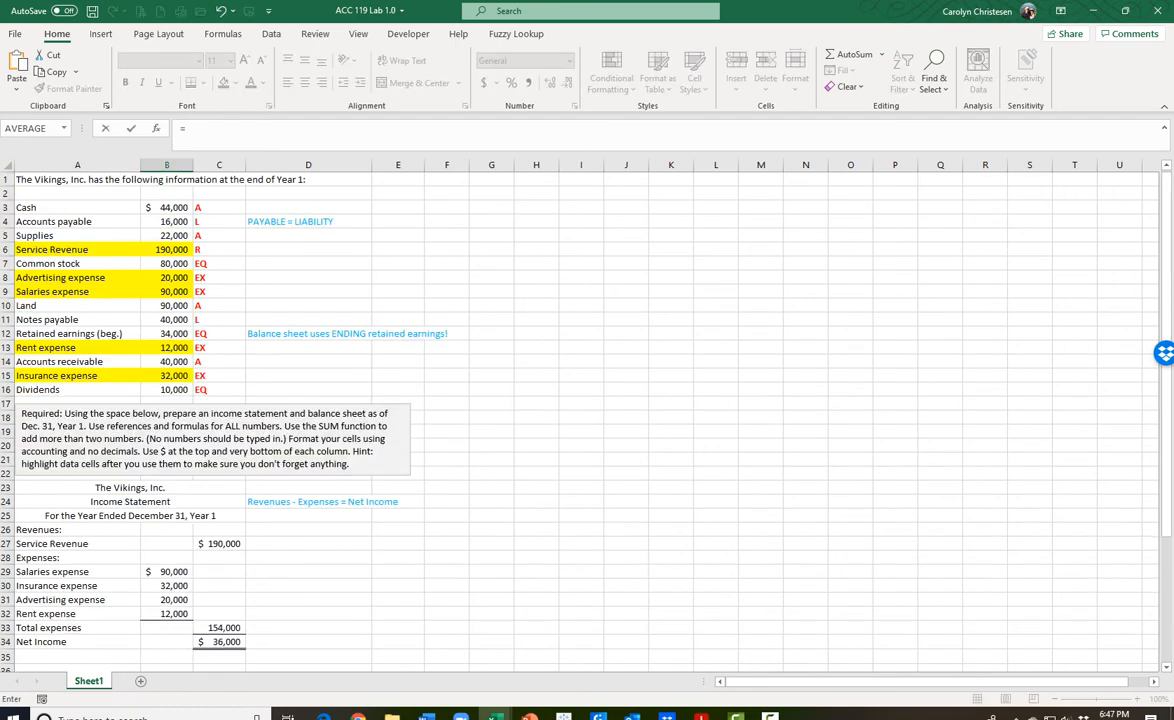
{"action": "left_click", "coordinate": [167, 208]}
{"action": "key", "text": "Return"}
{"action": "scroll", "coordinate": [580, 415], "scroll_direction": "up", "scroll_amount": 3}
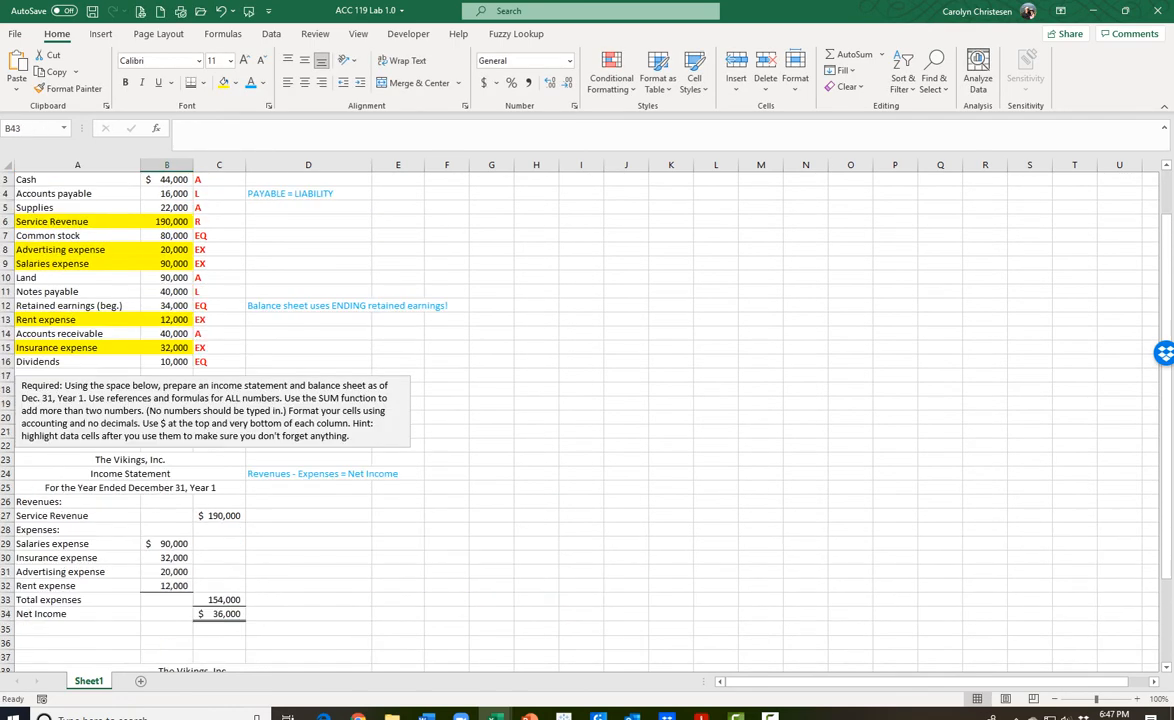
{"action": "left_click_drag", "start_coordinate": [30, 208], "coordinate": [165, 208]}
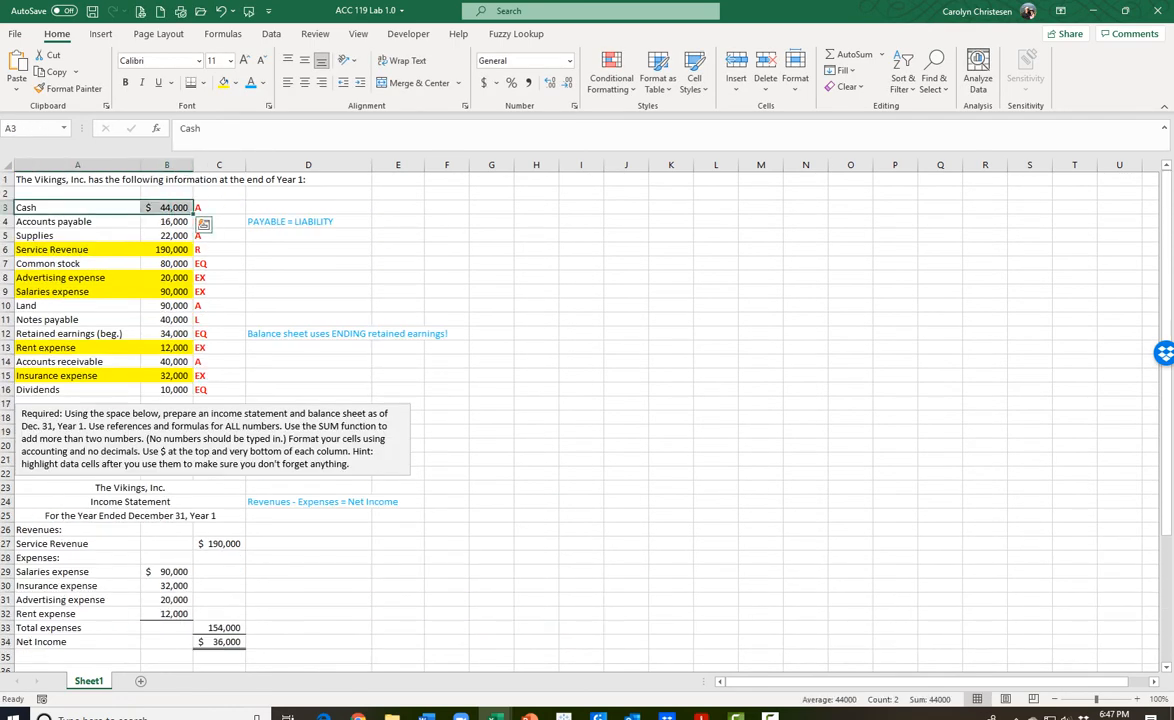
{"action": "left_click", "coordinate": [223, 82]}
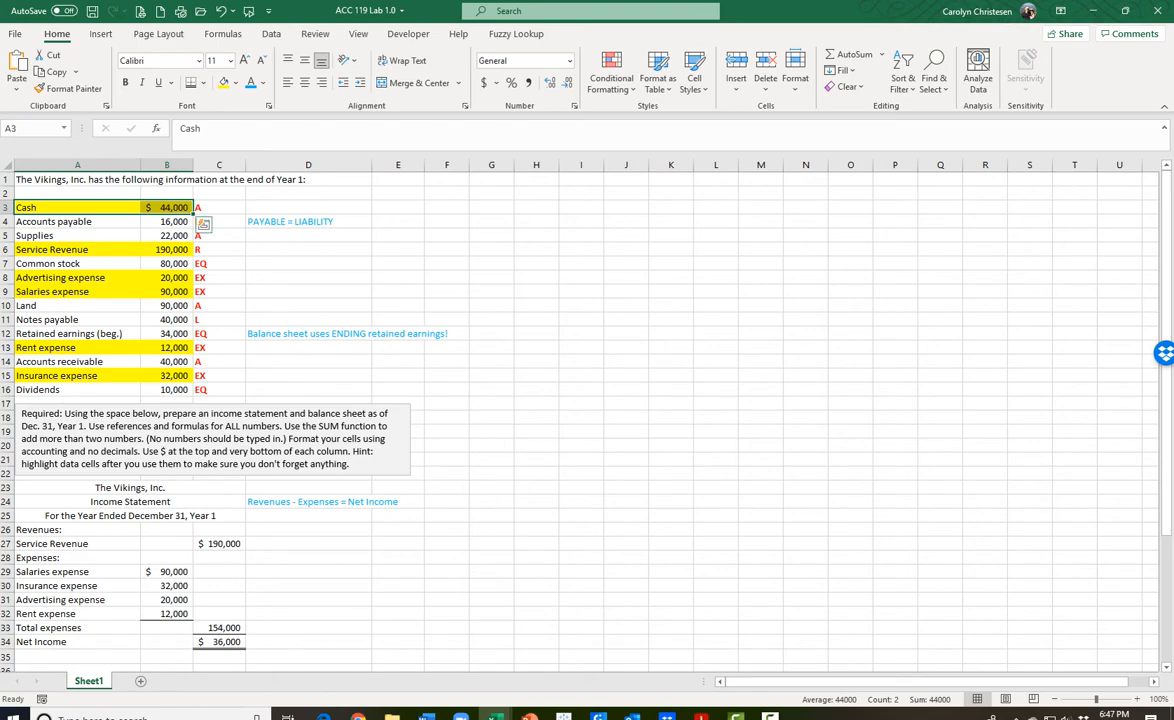
- Link A43 to the Accounts receivable label in A14
{"action": "scroll", "coordinate": [580, 400], "scroll_direction": "down", "scroll_amount": 2}
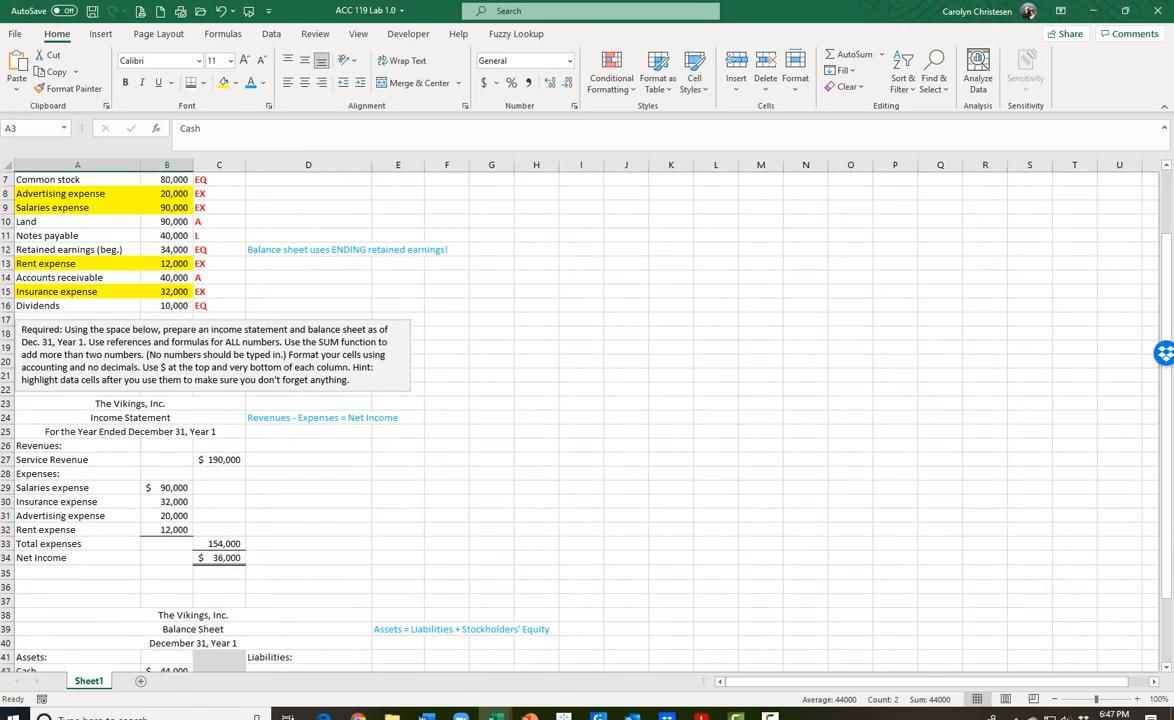
{"action": "scroll", "coordinate": [580, 400], "scroll_direction": "down", "scroll_amount": 1}
{"action": "scroll", "coordinate": [580, 400], "scroll_direction": "up", "scroll_amount": 3}
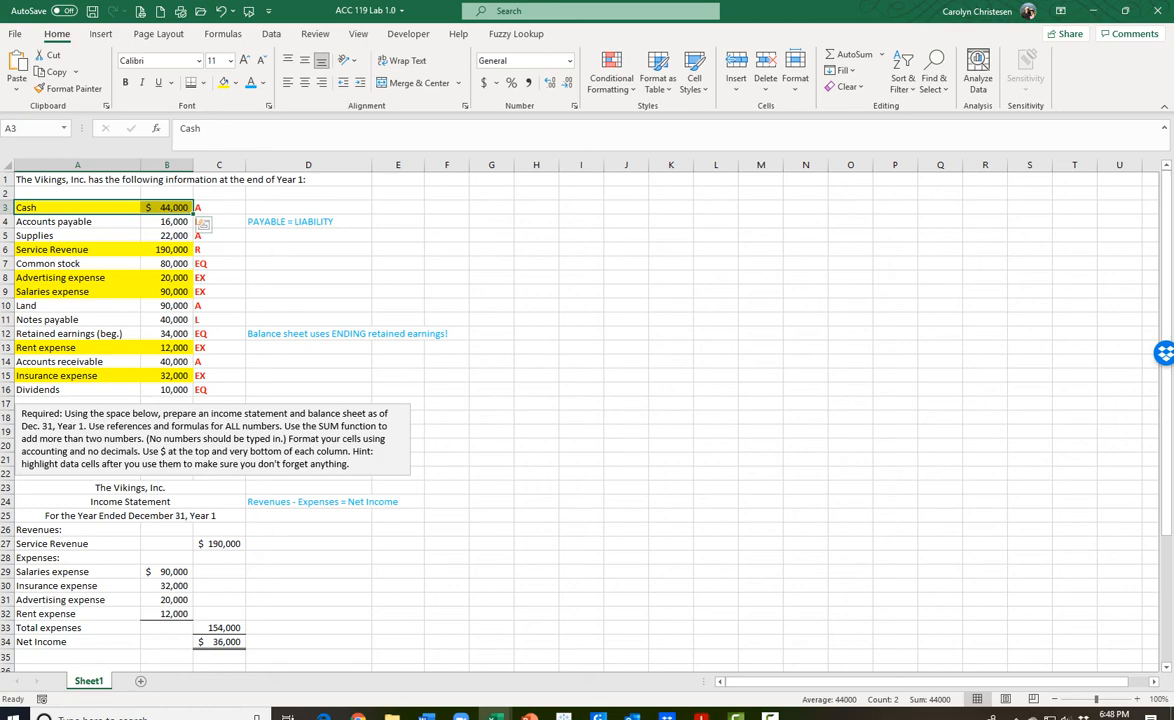
{"action": "scroll", "coordinate": [580, 400], "scroll_direction": "down", "scroll_amount": 4}
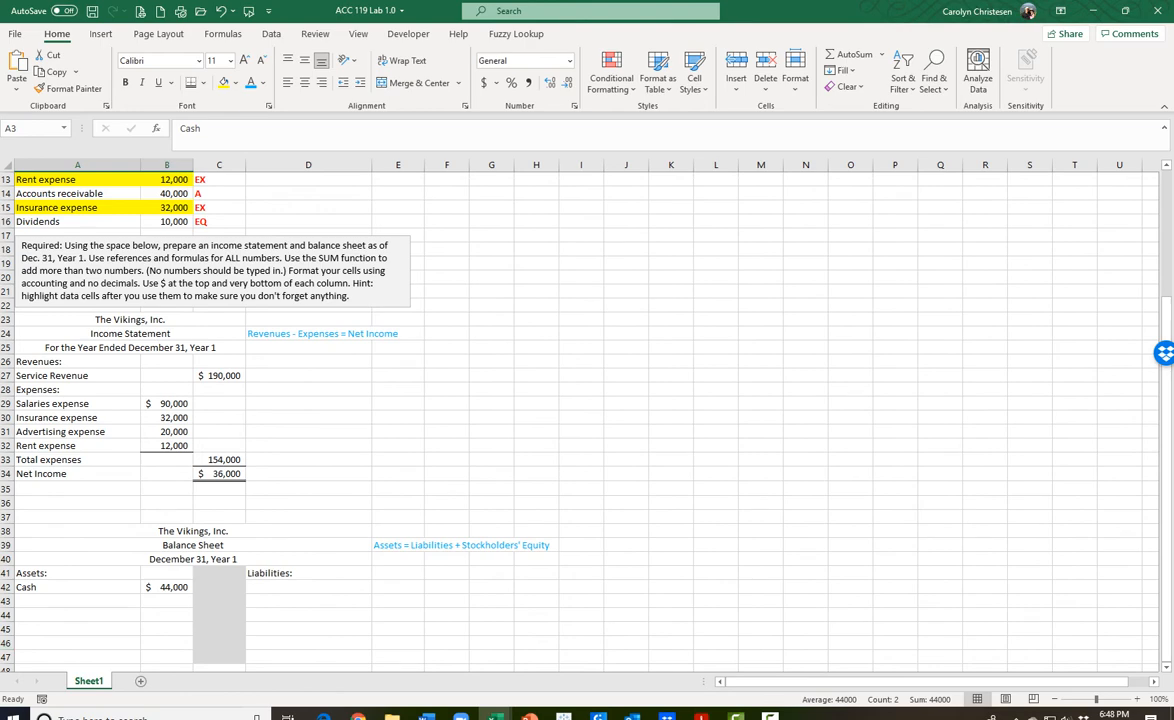
{"action": "left_click", "coordinate": [77, 601]}
{"action": "type", "text": "="}
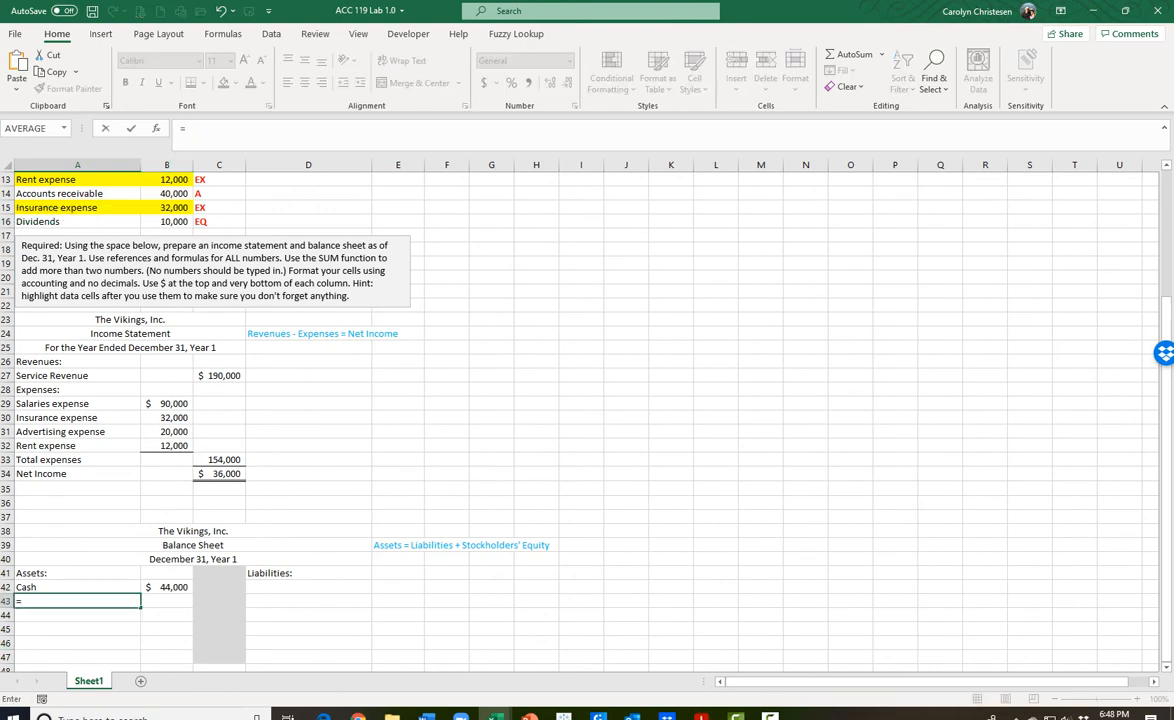
{"action": "left_click", "coordinate": [60, 193]}
{"action": "key", "text": "Tab"}
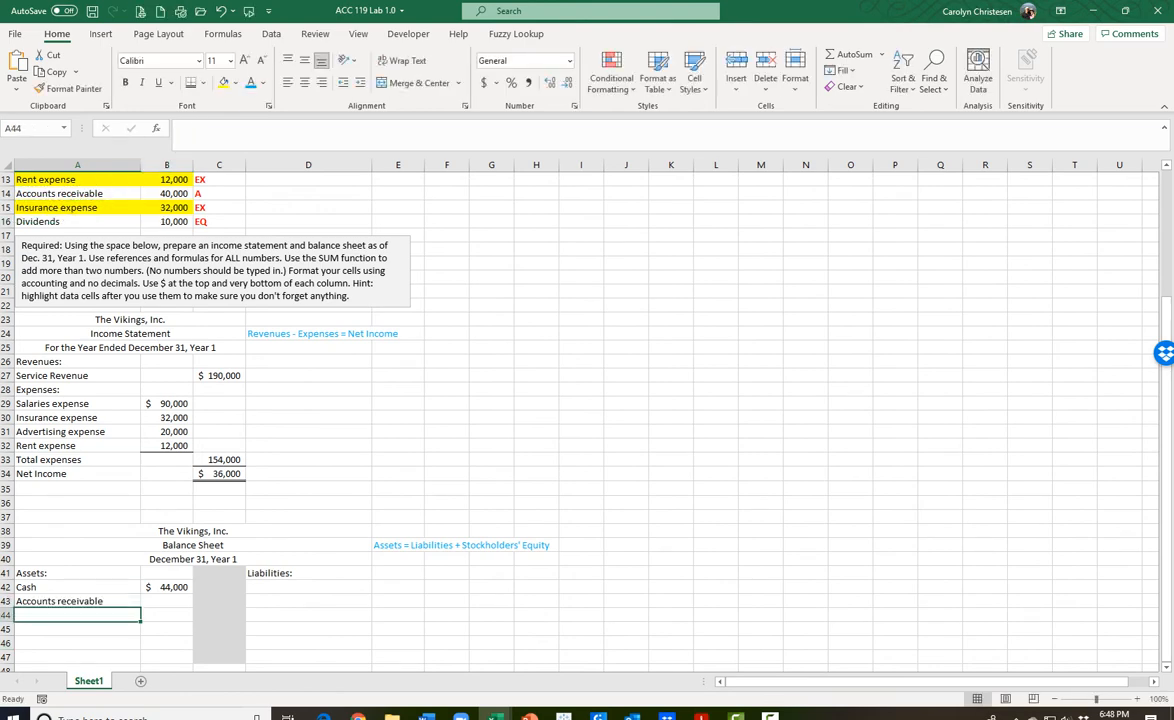
- Link B43 to the Accounts receivable amount in B14, and highlight the source cells A14:B14 yellow
{"action": "type", "text": "="}
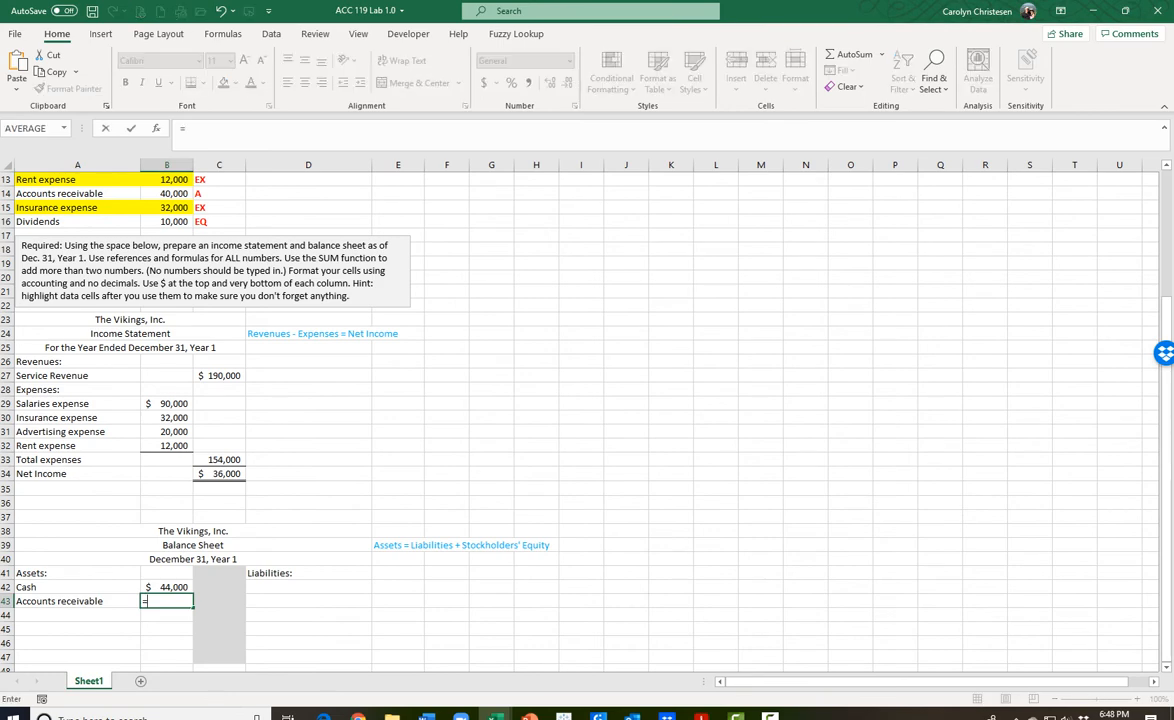
{"action": "left_click", "coordinate": [167, 194]}
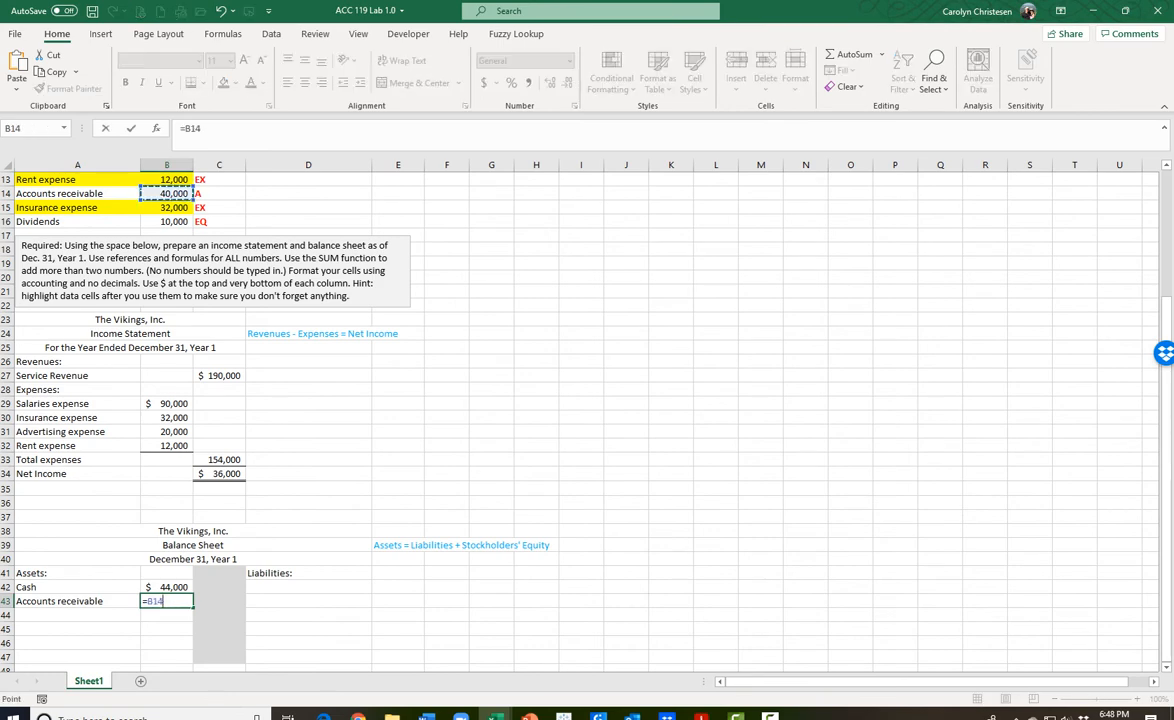
{"action": "key", "text": "Return"}
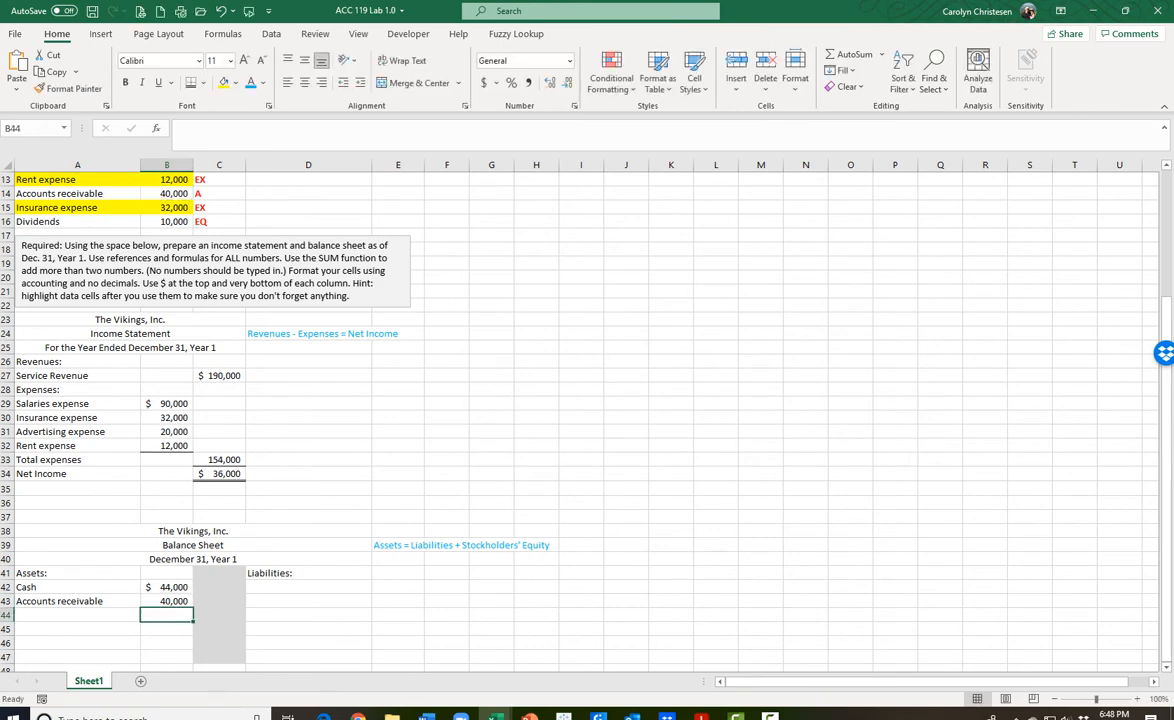
{"action": "left_click_drag", "start_coordinate": [90, 194], "coordinate": [167, 194]}
{"action": "left_click", "coordinate": [223, 83]}
- Link A44 in the balance sheet's assets to the Supplies label in A5
{"action": "left_click", "coordinate": [77, 615]}
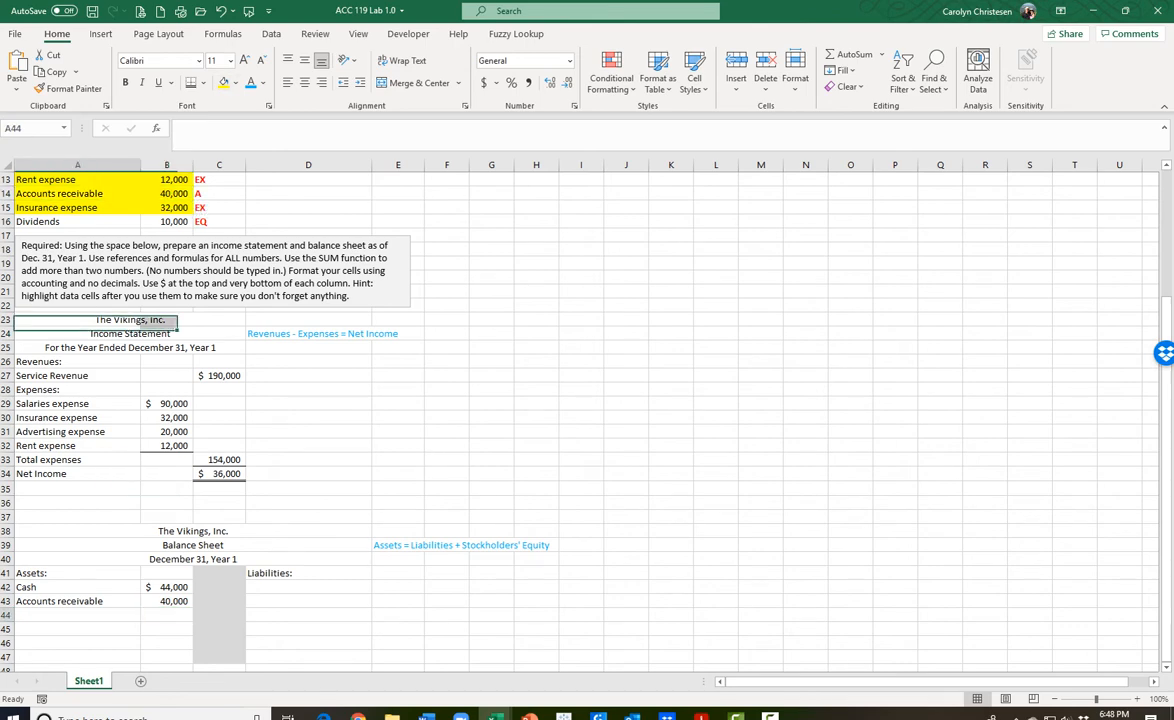
{"action": "type", "text": "="}
{"action": "scroll", "coordinate": [580, 400], "scroll_direction": "up", "scroll_amount": 4}
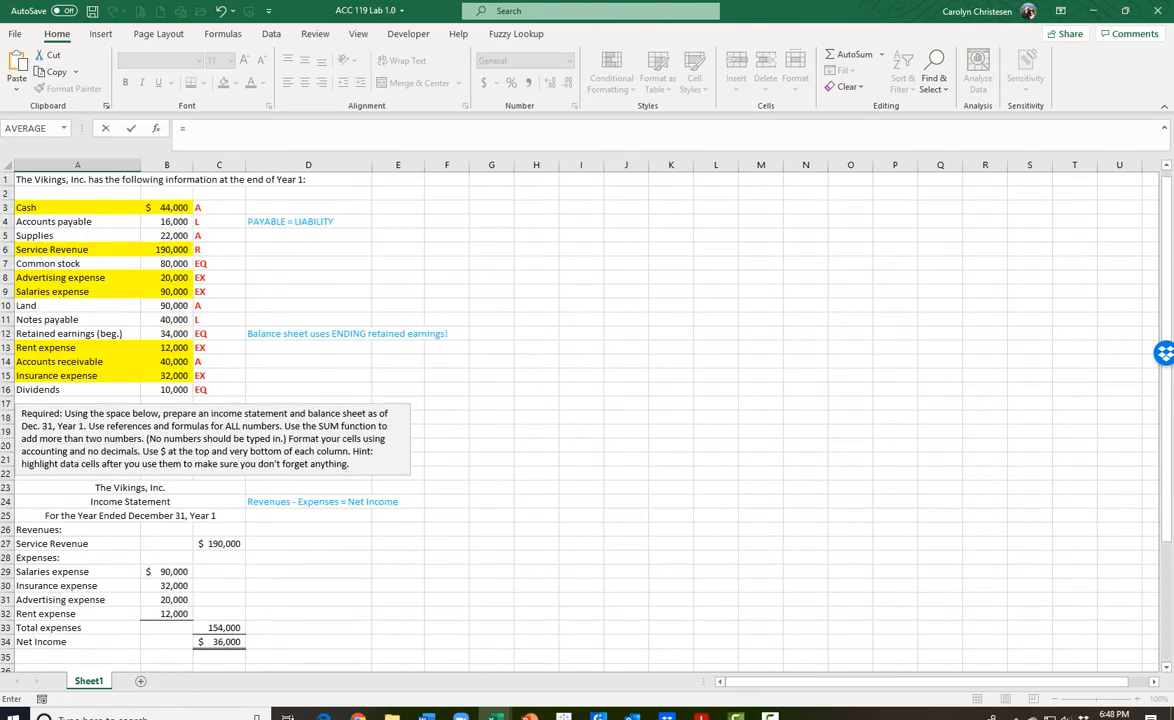
{"action": "left_click", "coordinate": [77, 236]}
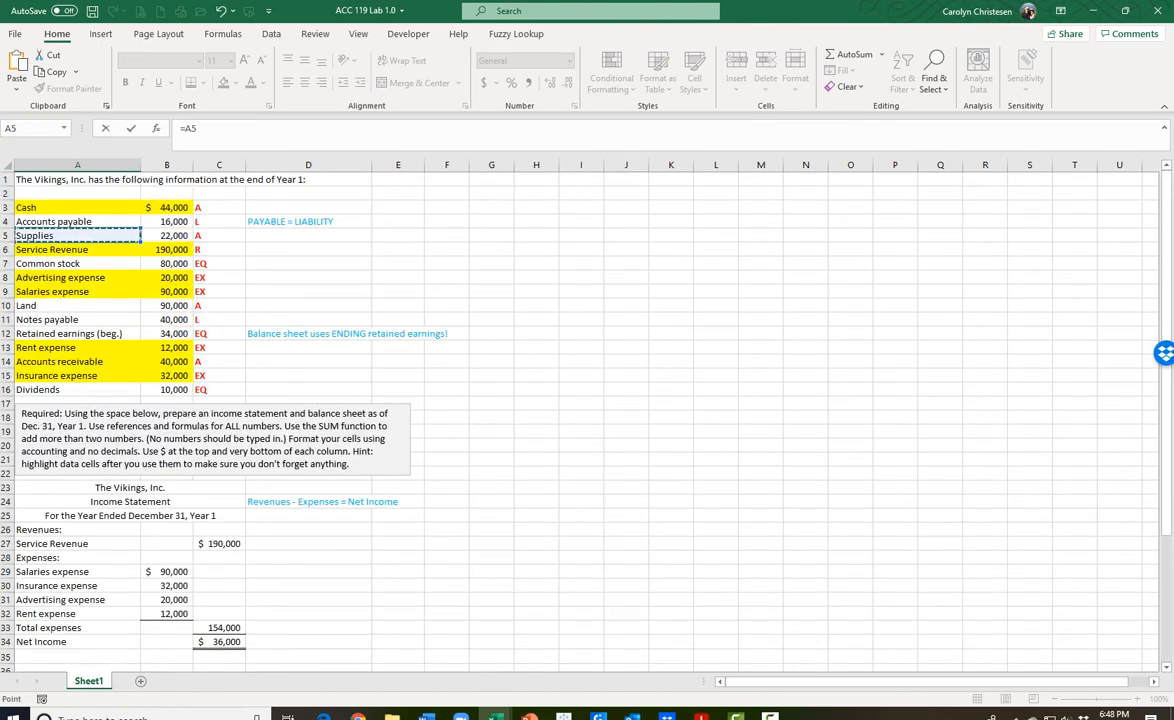
{"action": "key", "text": "Return"}
- Link B44 to the Supplies amount in B5, and highlight the source cells A5:B5 yellow
{"action": "key", "text": "Tab"}
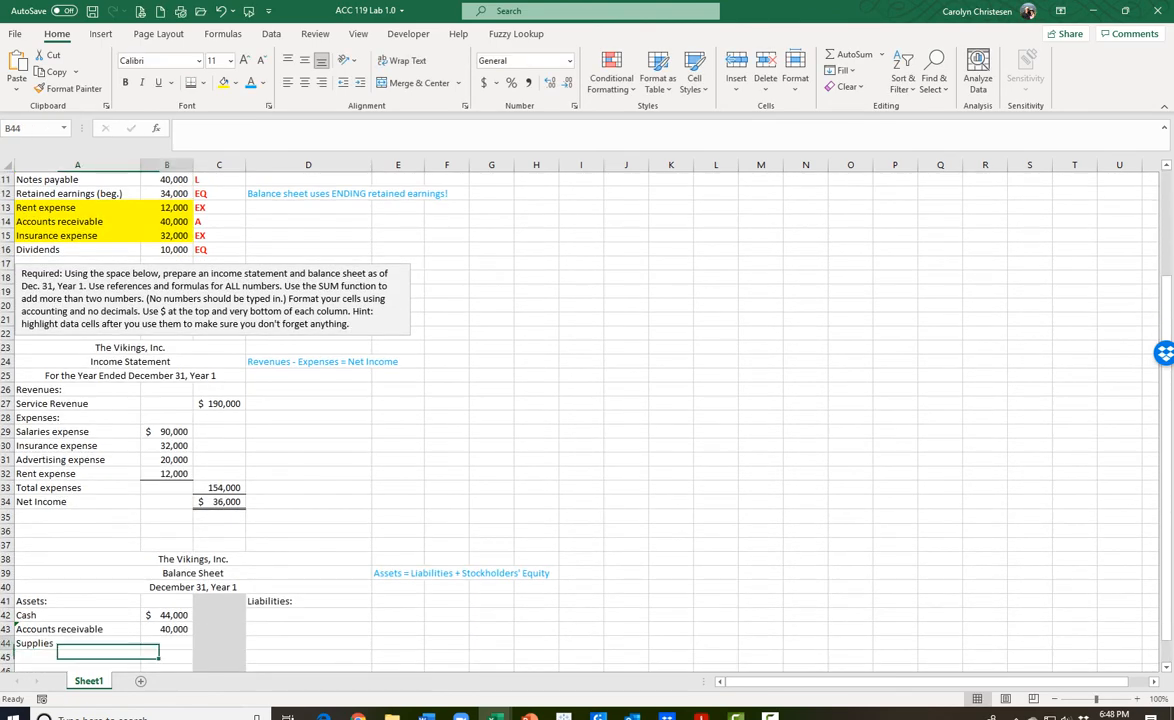
{"action": "type", "text": "="}
{"action": "scroll", "coordinate": [580, 400], "scroll_direction": "up", "scroll_amount": 4}
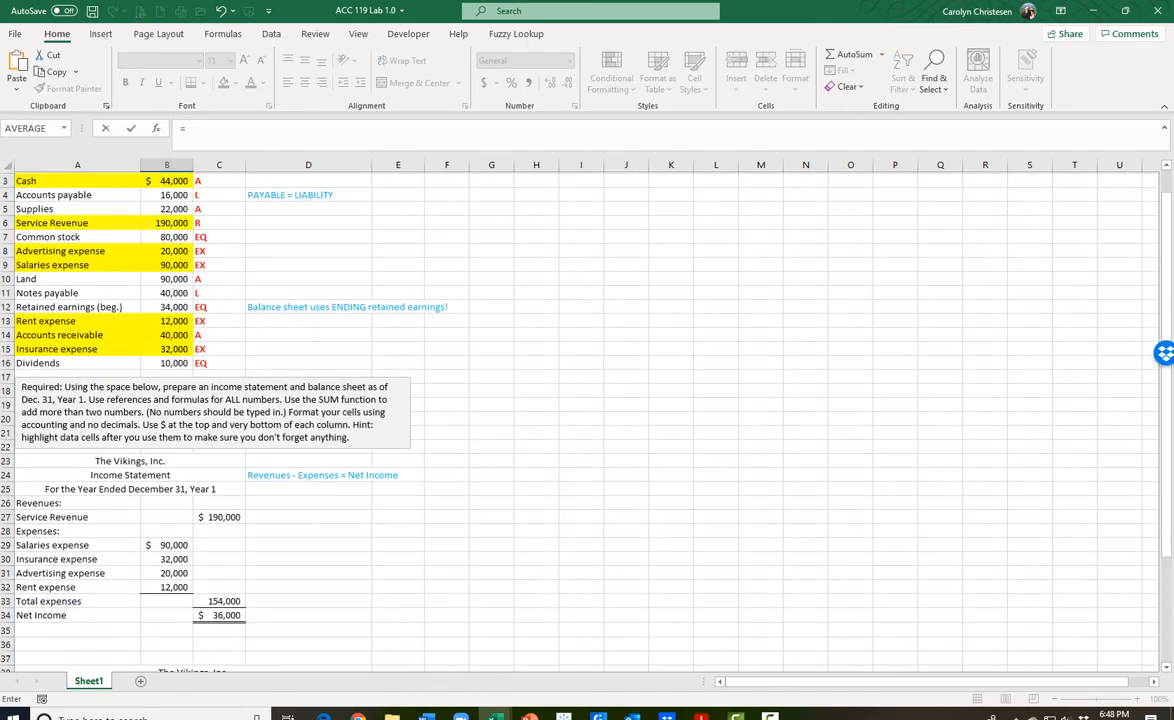
{"action": "left_click", "coordinate": [167, 236]}
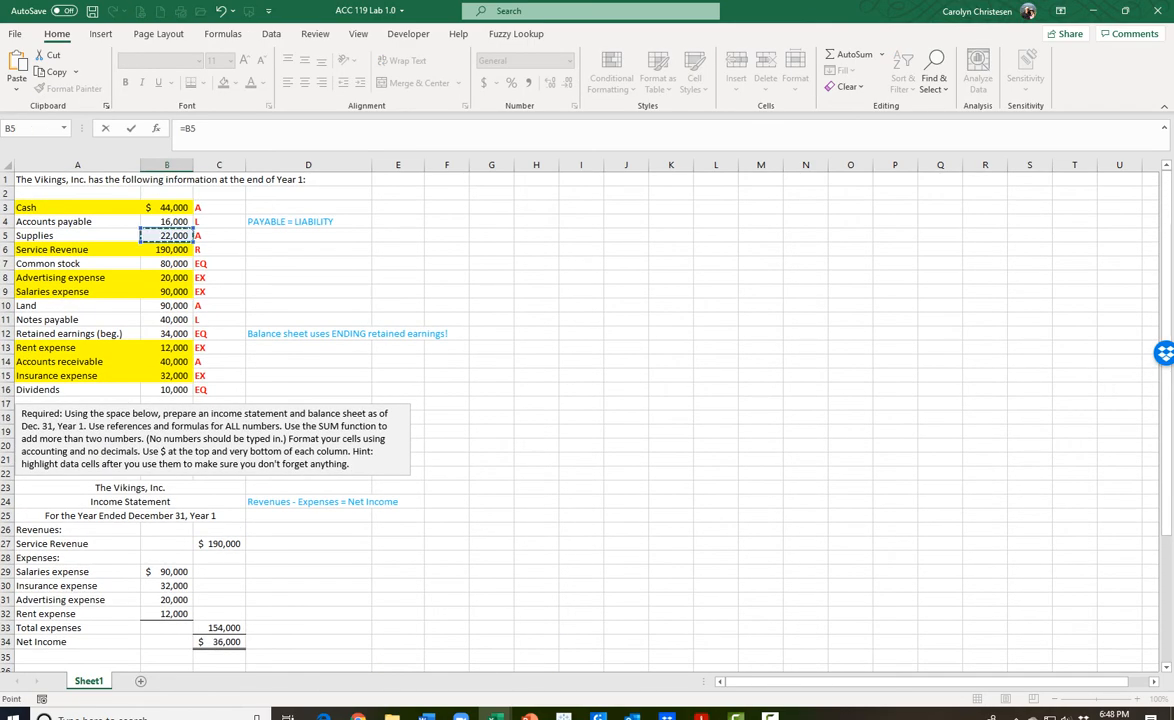
{"action": "key", "text": "Return"}
{"action": "scroll", "coordinate": [580, 400], "scroll_direction": "up", "scroll_amount": 2}
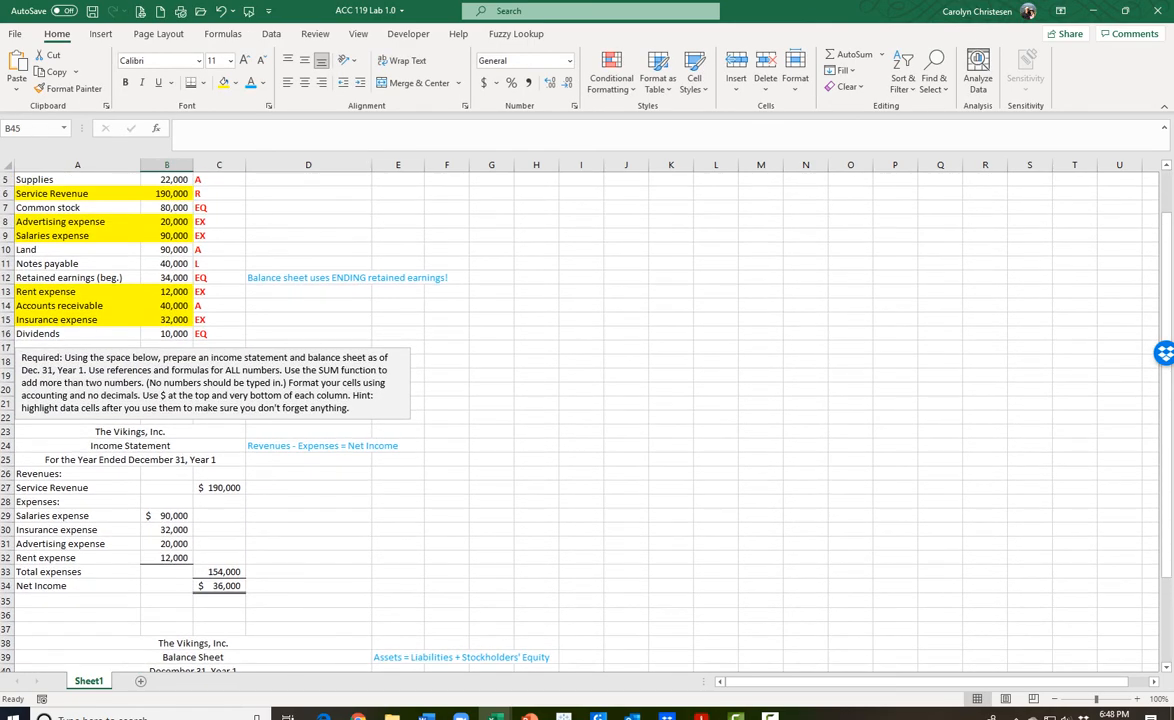
{"action": "left_click_drag", "start_coordinate": [78, 180], "coordinate": [167, 180]}
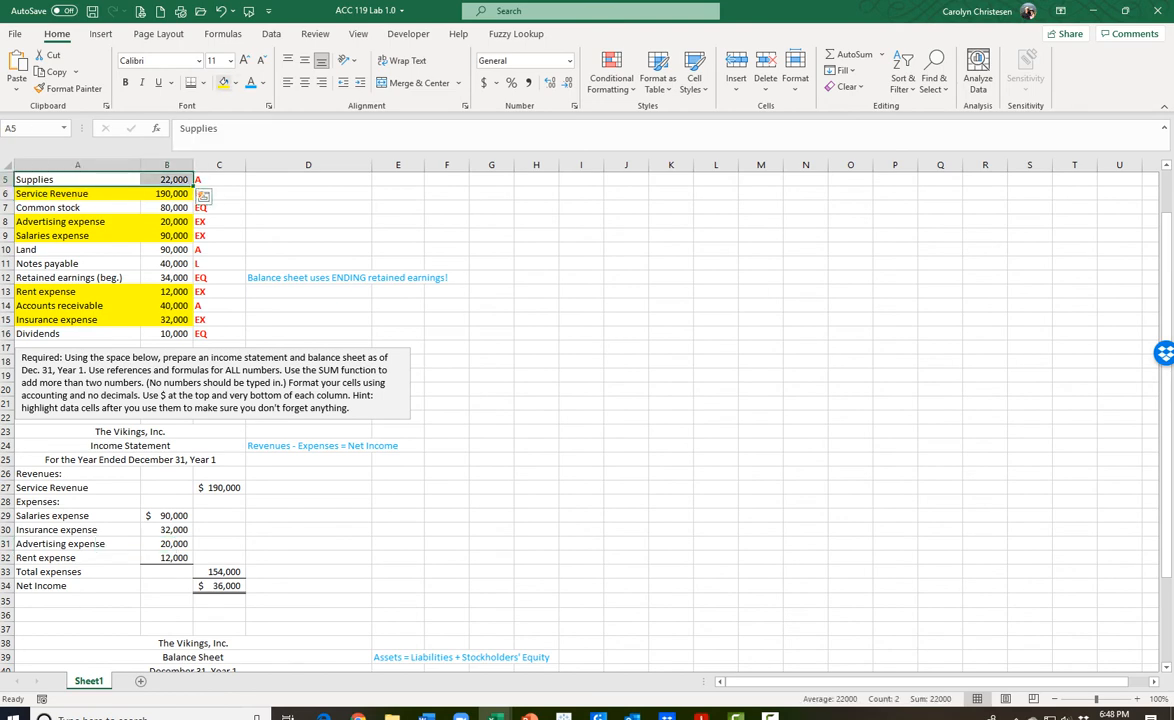
{"action": "left_click", "coordinate": [223, 82]}
- Link A45 in the balance sheet's assets to the Land label in A10
{"action": "scroll", "coordinate": [580, 400], "scroll_direction": "down", "scroll_amount": 4}
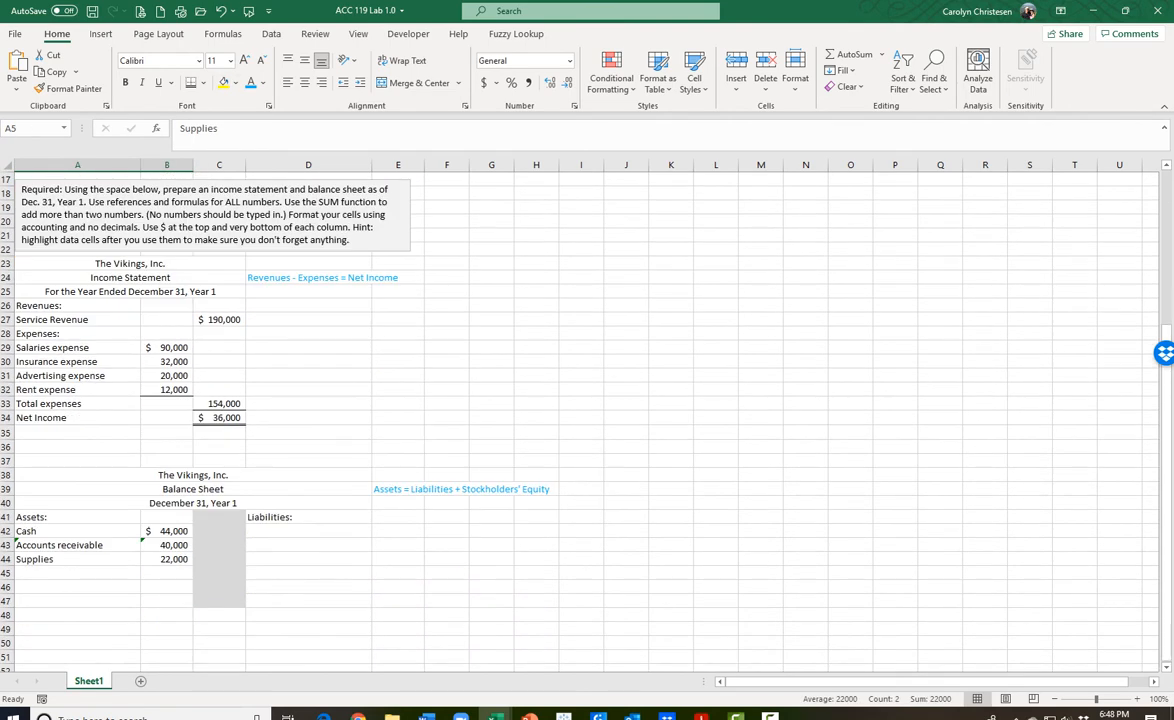
{"action": "left_click", "coordinate": [78, 573]}
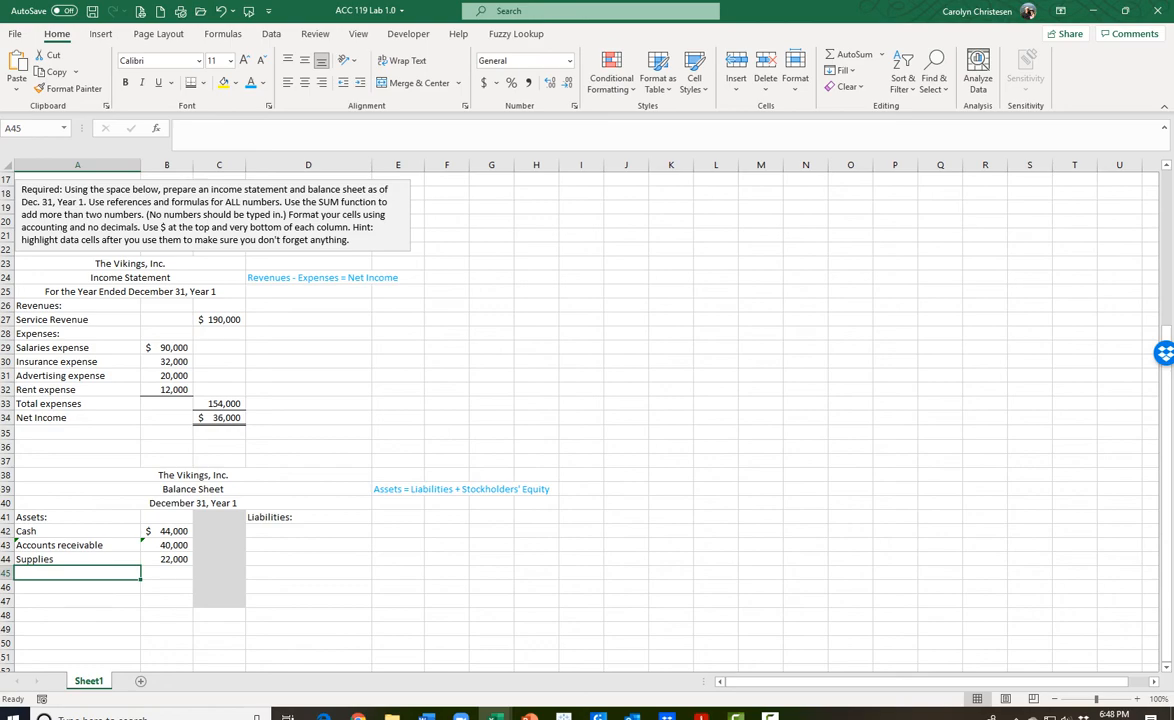
{"action": "type", "text": "="}
{"action": "scroll", "coordinate": [580, 400], "scroll_direction": "up", "scroll_amount": 5}
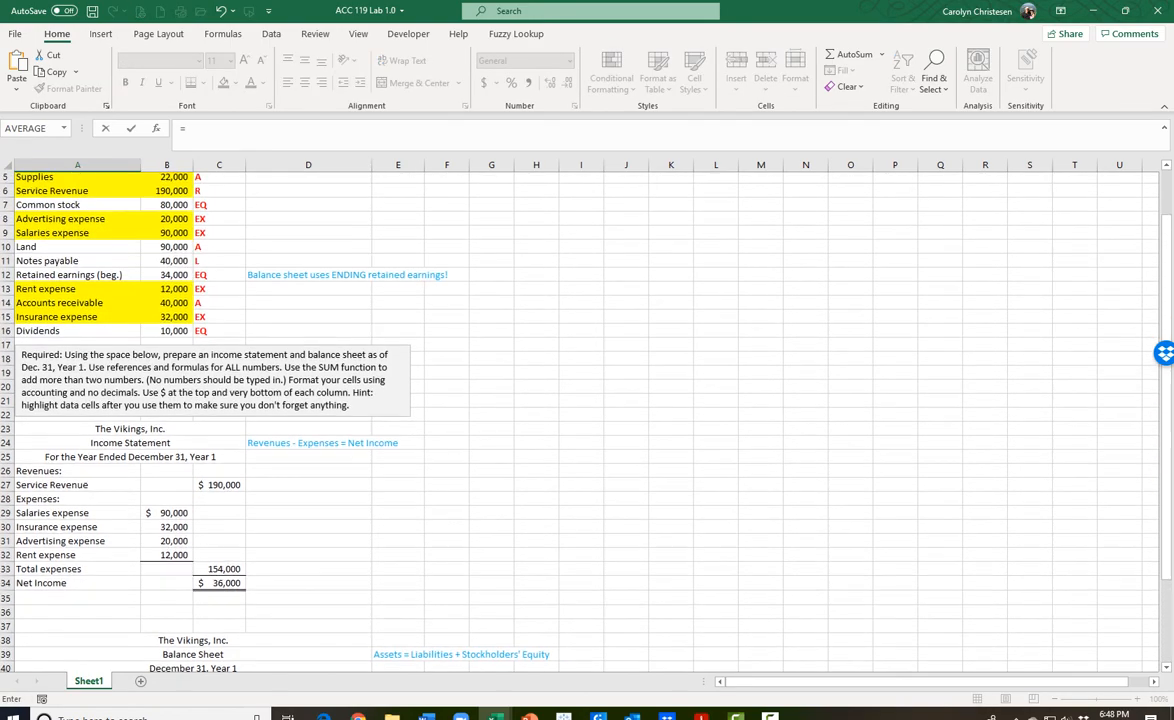
{"action": "left_click", "coordinate": [40, 291]}
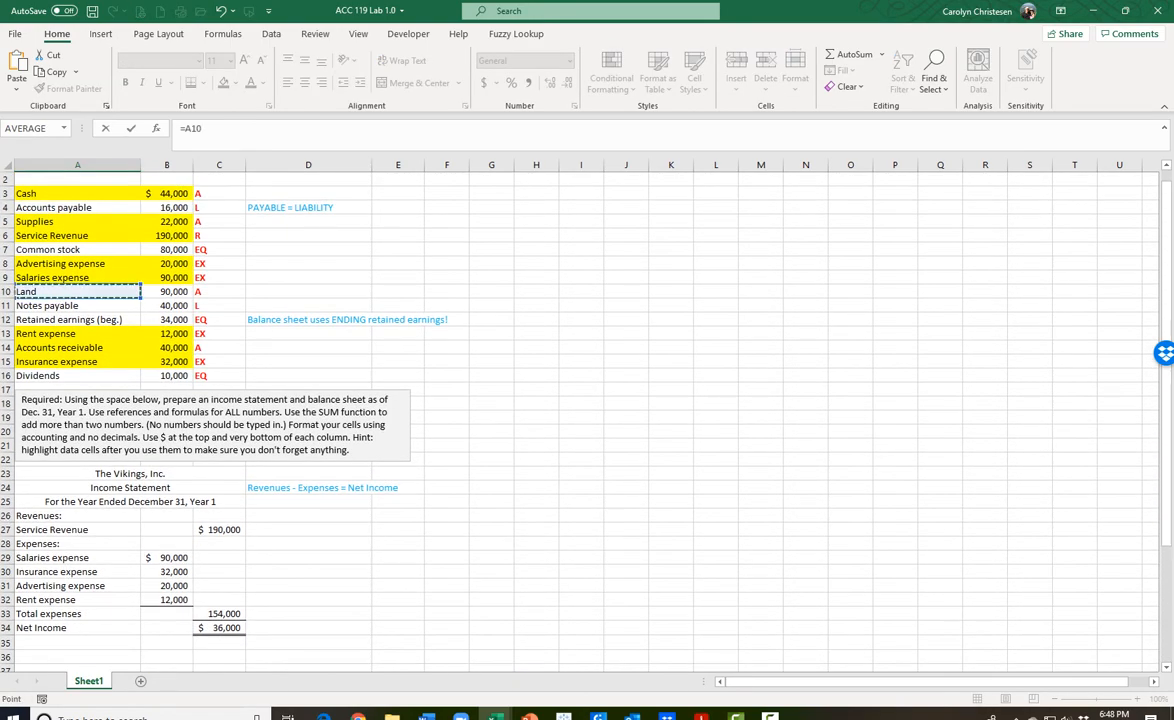
{"action": "key", "text": "Return"}
- Link B45 to the Land amount in B10, and highlight the source cells A10:B10 yellow
{"action": "key", "text": "Up"}
{"action": "key", "text": "Right"}
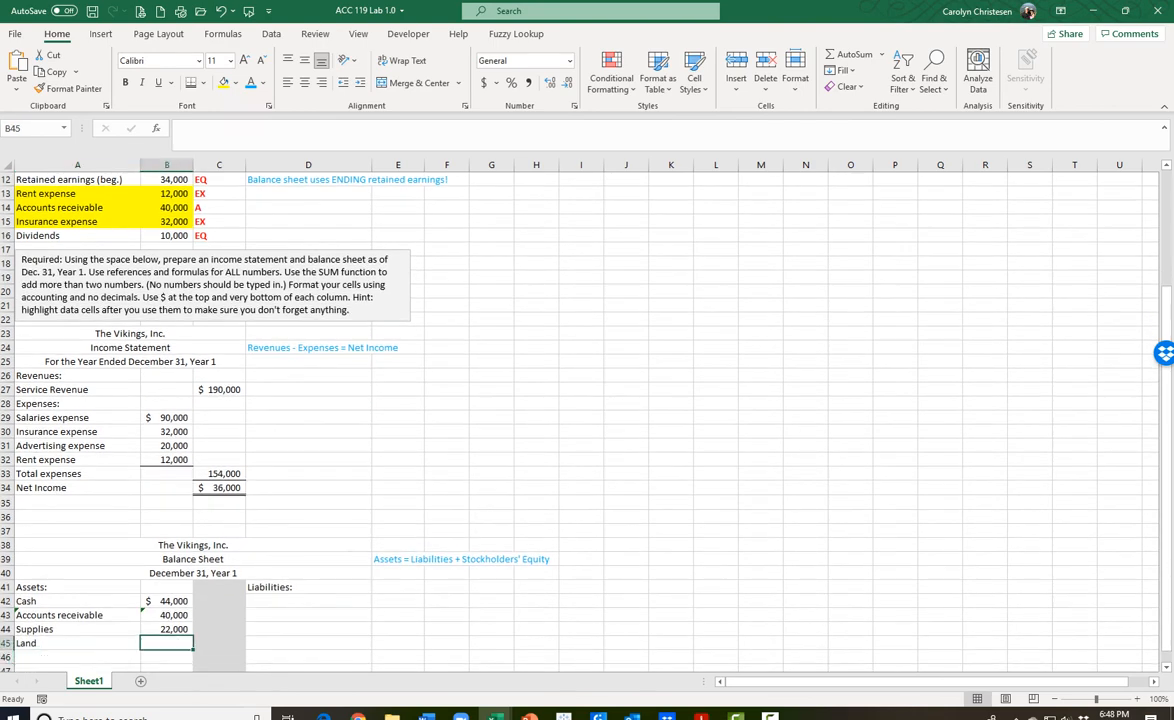
{"action": "type", "text": "="}
{"action": "scroll", "coordinate": [580, 400], "scroll_direction": "up", "scroll_amount": 4}
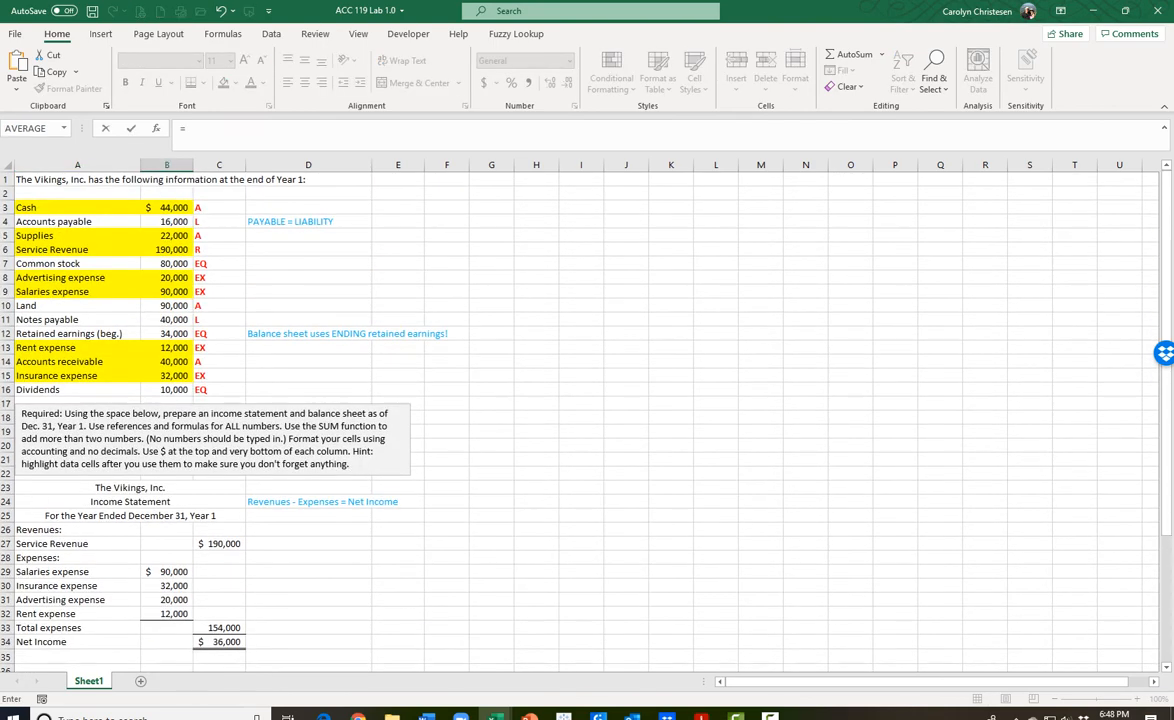
{"action": "left_click", "coordinate": [166, 305]}
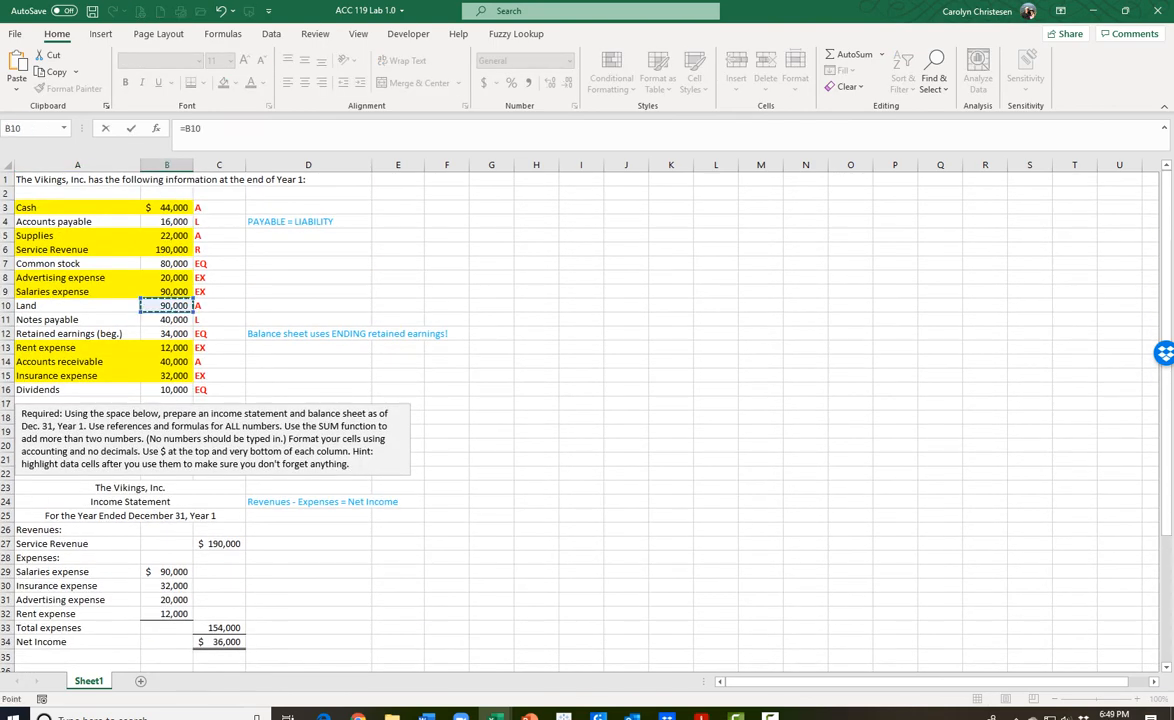
{"action": "key", "text": "Return"}
{"action": "scroll", "coordinate": [580, 400], "scroll_direction": "up", "scroll_amount": 2}
{"action": "left_click_drag", "start_coordinate": [77, 236], "coordinate": [166, 236]}
{"action": "left_click", "coordinate": [223, 83]}
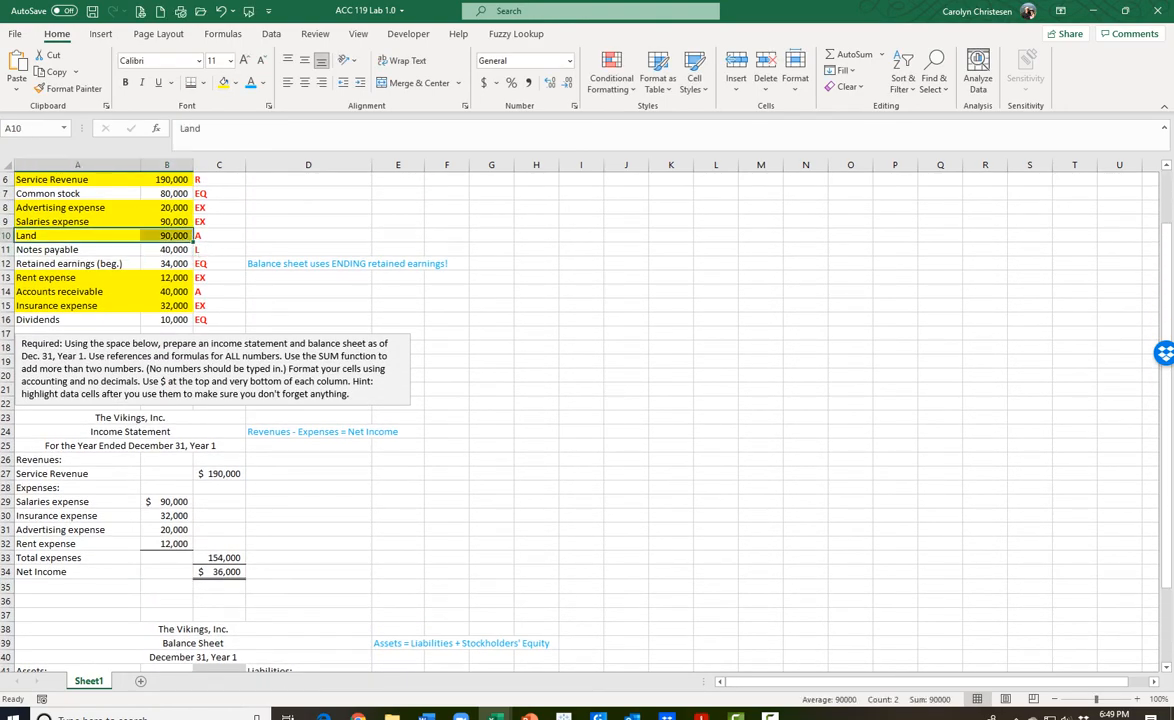
- Link D42 under the Liabilities heading to the Notes payable label in A11
{"action": "scroll", "coordinate": [580, 400], "scroll_direction": "down", "scroll_amount": 2}
{"action": "scroll", "coordinate": [580, 400], "scroll_direction": "down", "scroll_amount": 2}
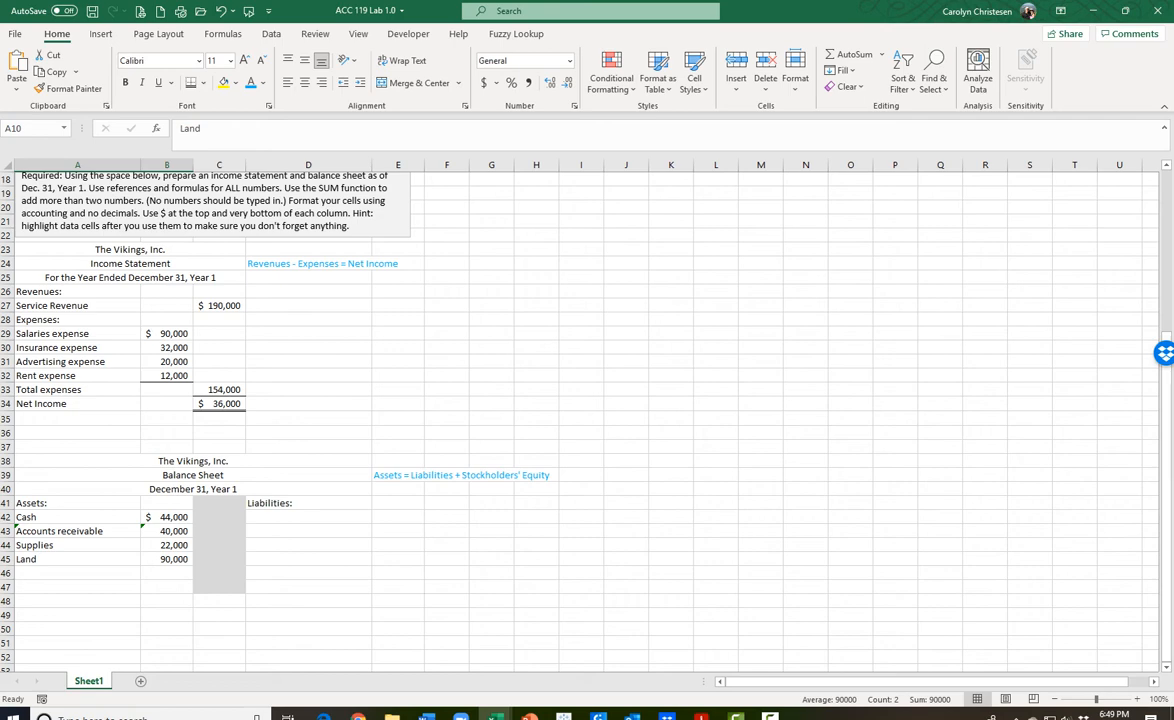
{"action": "left_click", "coordinate": [308, 517]}
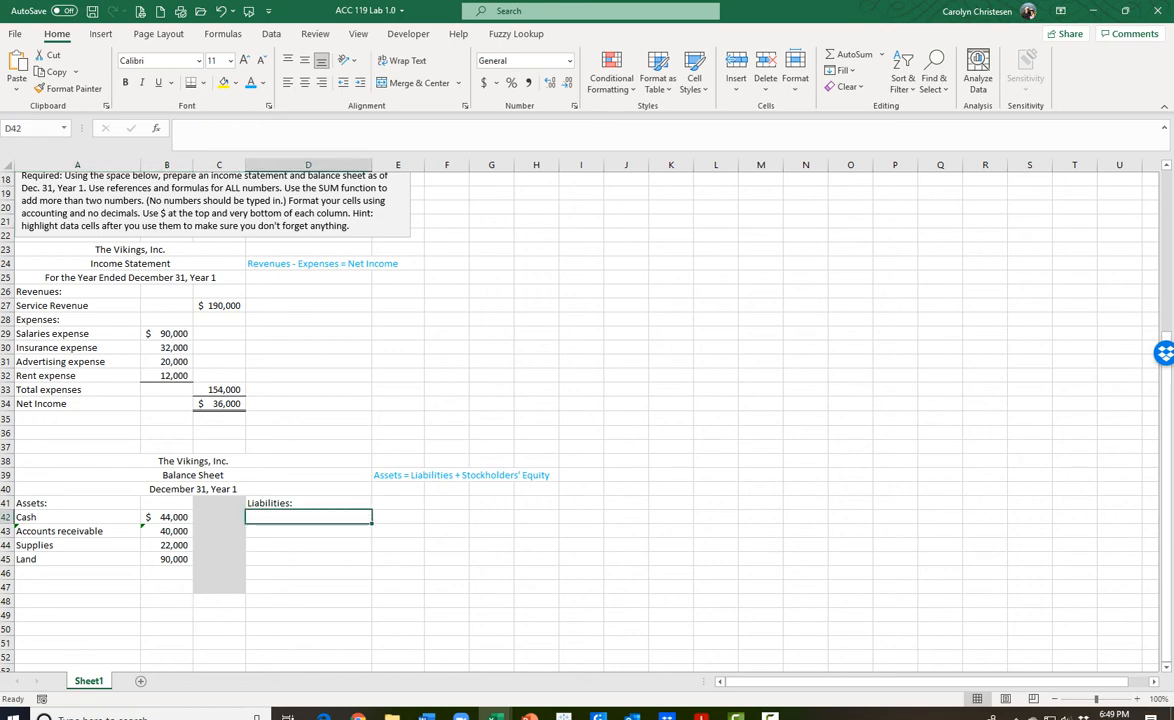
{"action": "scroll", "coordinate": [580, 415], "scroll_direction": "up", "scroll_amount": 6}
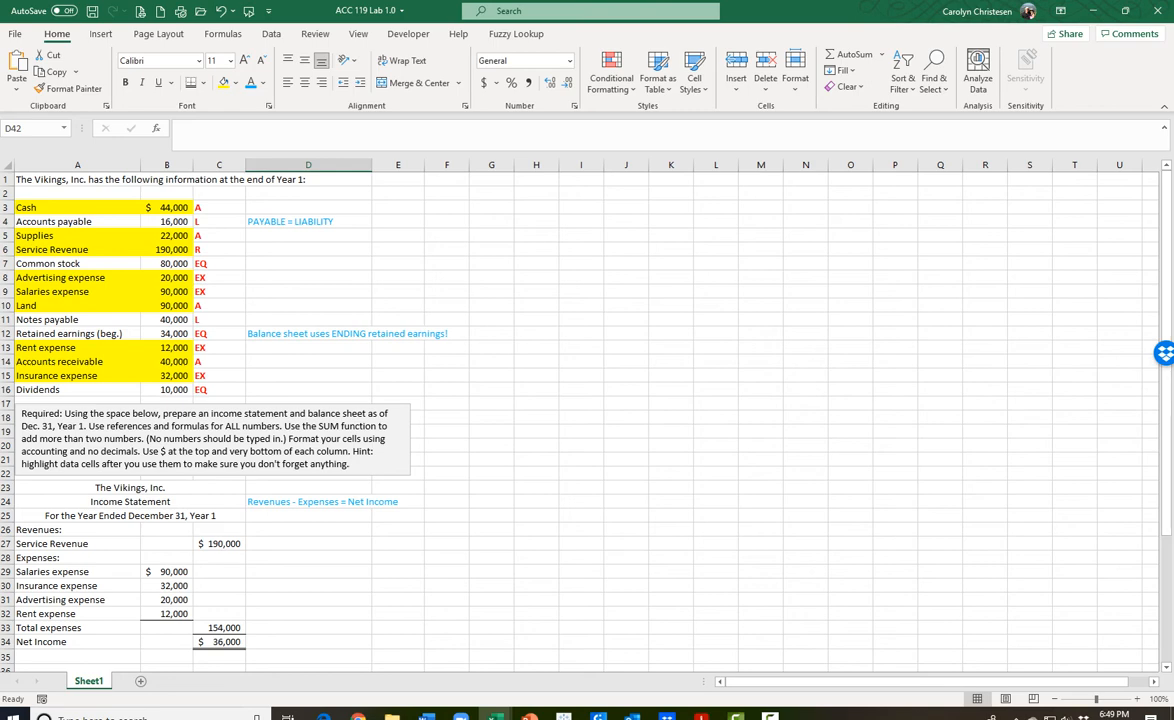
{"action": "scroll", "coordinate": [580, 420], "scroll_direction": "down", "scroll_amount": 4}
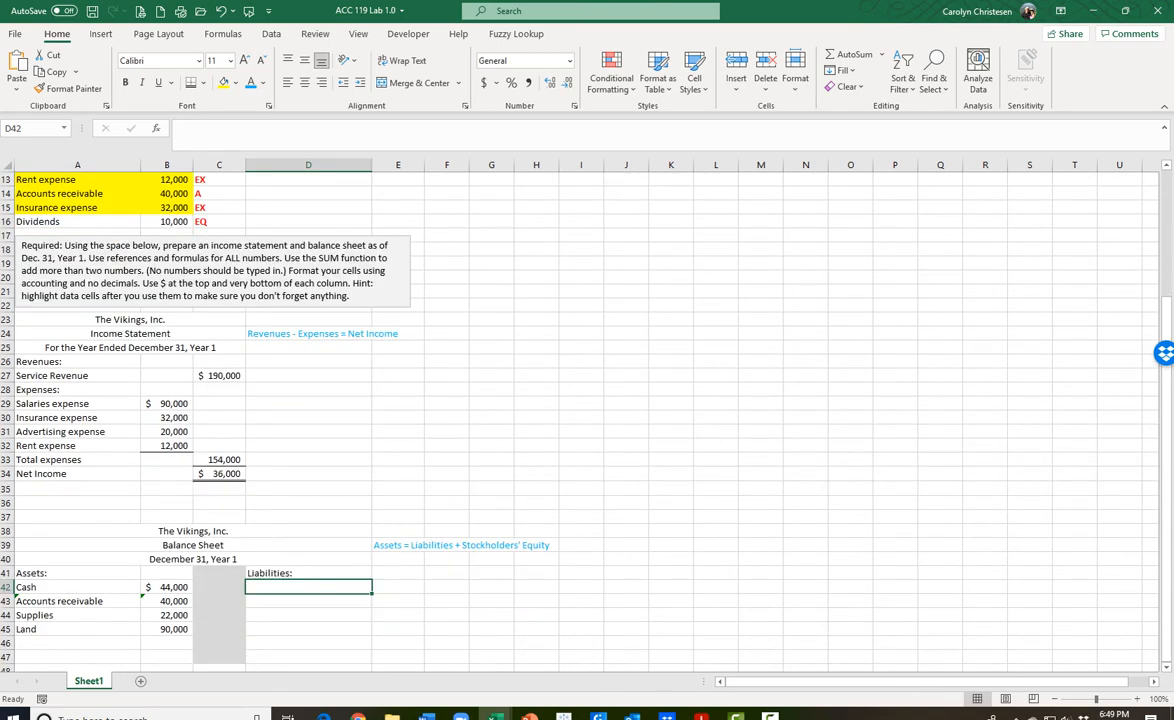
{"action": "type", "text": "="}
{"action": "scroll", "coordinate": [580, 420], "scroll_direction": "up", "scroll_amount": 3}
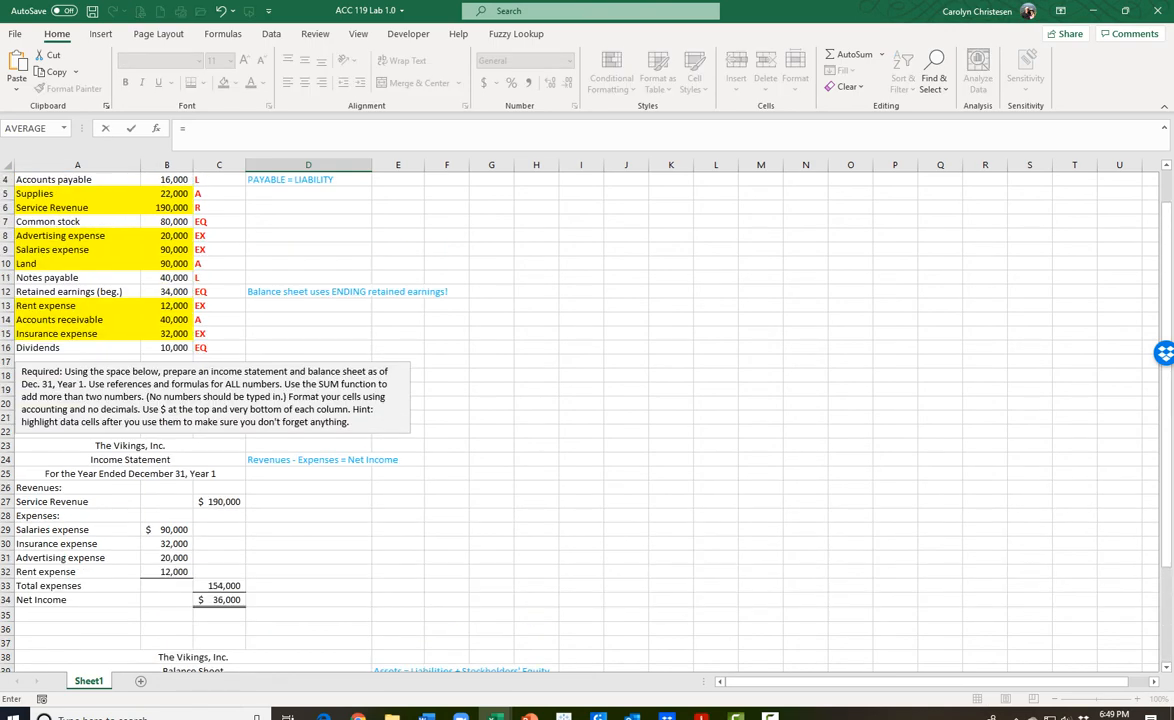
{"action": "left_click", "coordinate": [45, 277]}
{"action": "key", "text": "Return"}
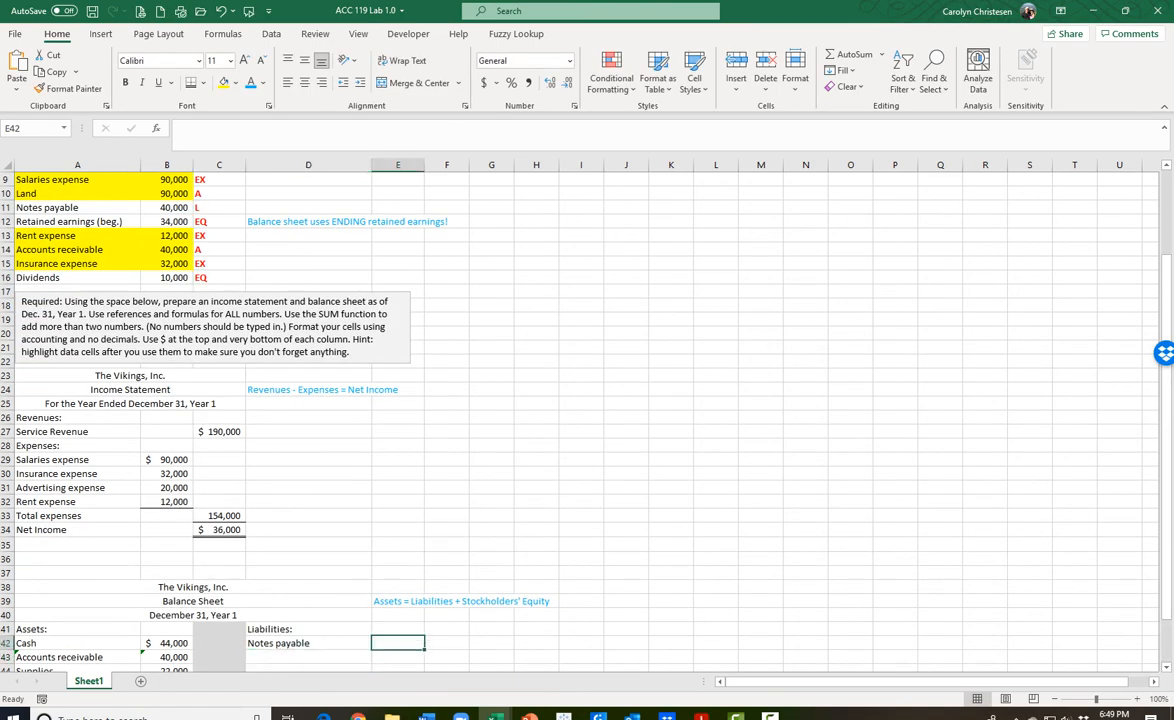
- Link E42 to the Notes payable amount in B11, and highlight the source cells A11:B11 yellow
{"action": "type", "text": "="}
{"action": "scroll", "coordinate": [580, 420], "scroll_direction": "up", "scroll_amount": 2}
{"action": "left_click", "coordinate": [166, 291]}
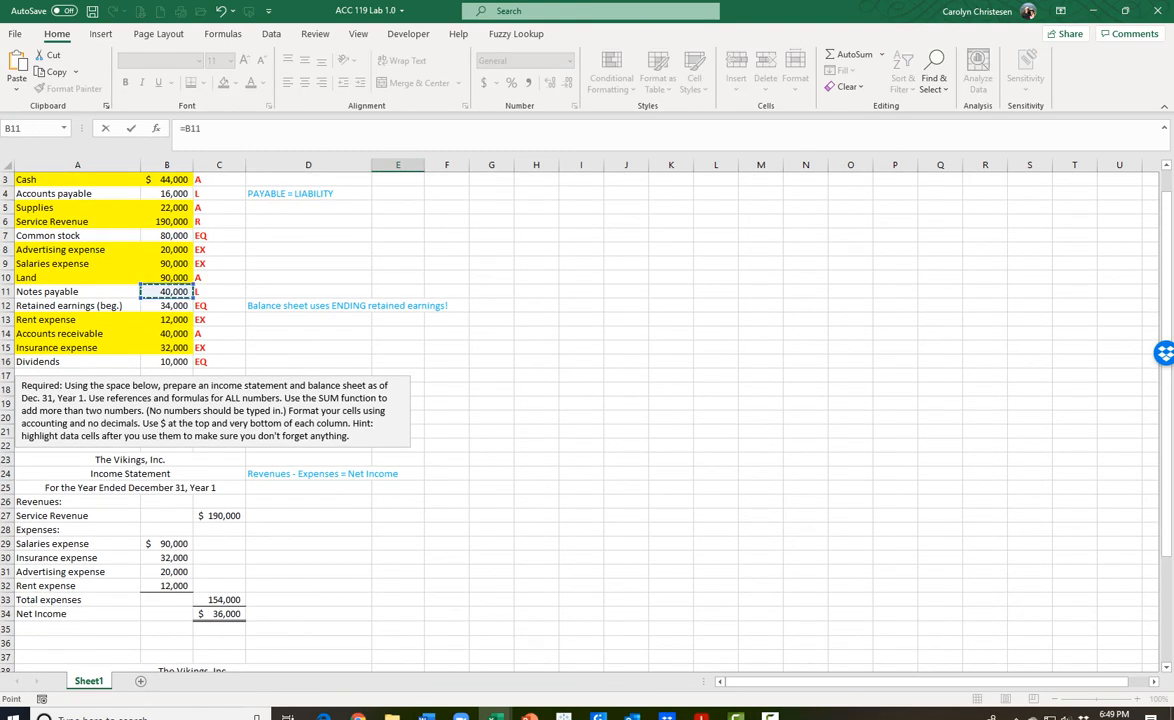
{"action": "key", "text": "Return"}
{"action": "left_click_drag", "start_coordinate": [45, 207], "coordinate": [166, 207]}
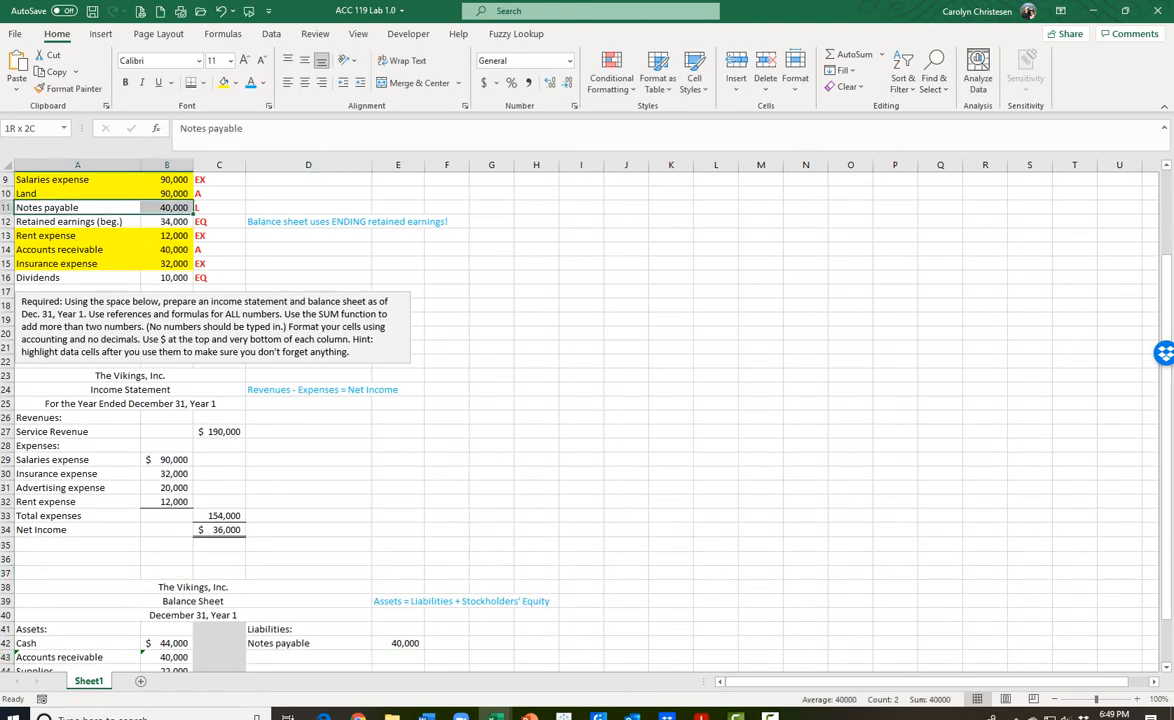
{"action": "left_click", "coordinate": [222, 82]}
- Link D43 in the balance sheet's liabilities to the Accounts payable label in A4
{"action": "scroll", "coordinate": [580, 420], "scroll_direction": "down", "scroll_amount": 1}
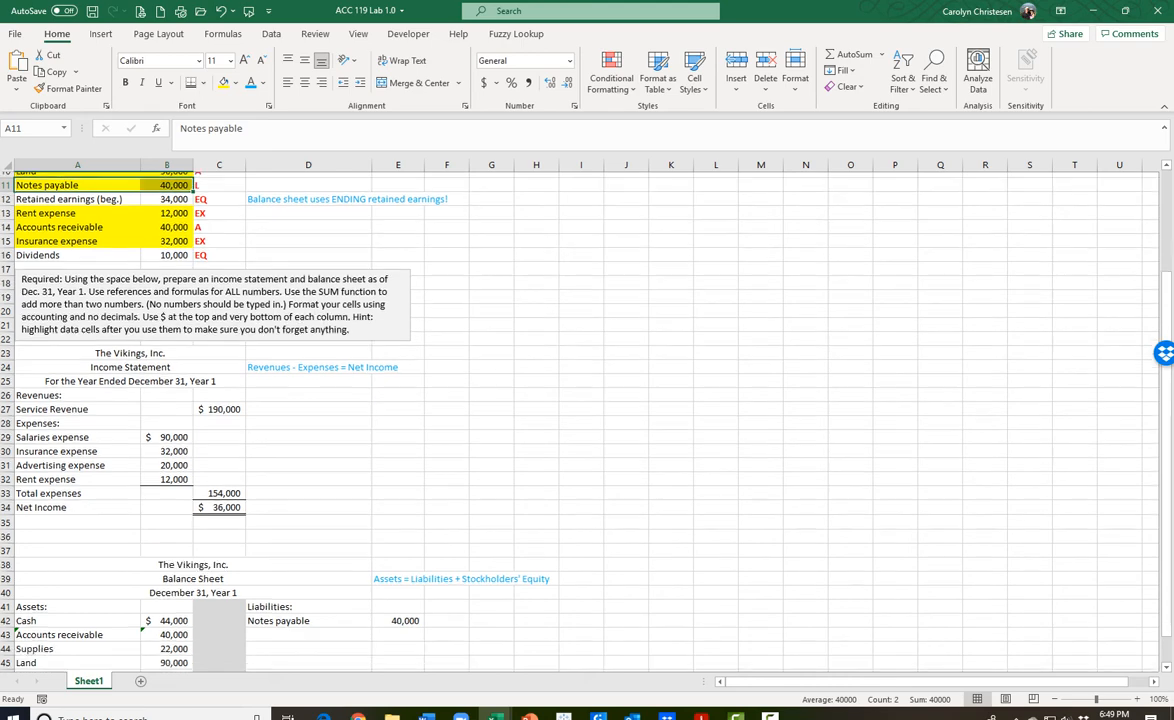
{"action": "left_click", "coordinate": [308, 615]}
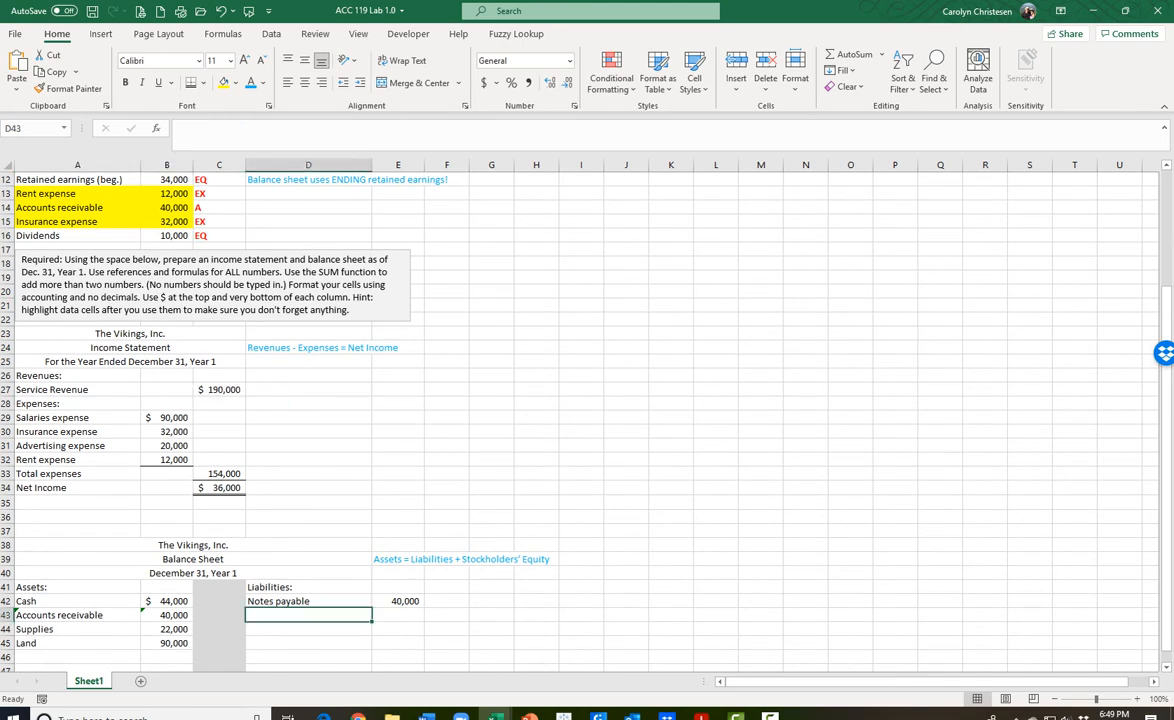
{"action": "type", "text": "="}
{"action": "scroll", "coordinate": [580, 420], "scroll_direction": "up", "scroll_amount": 4}
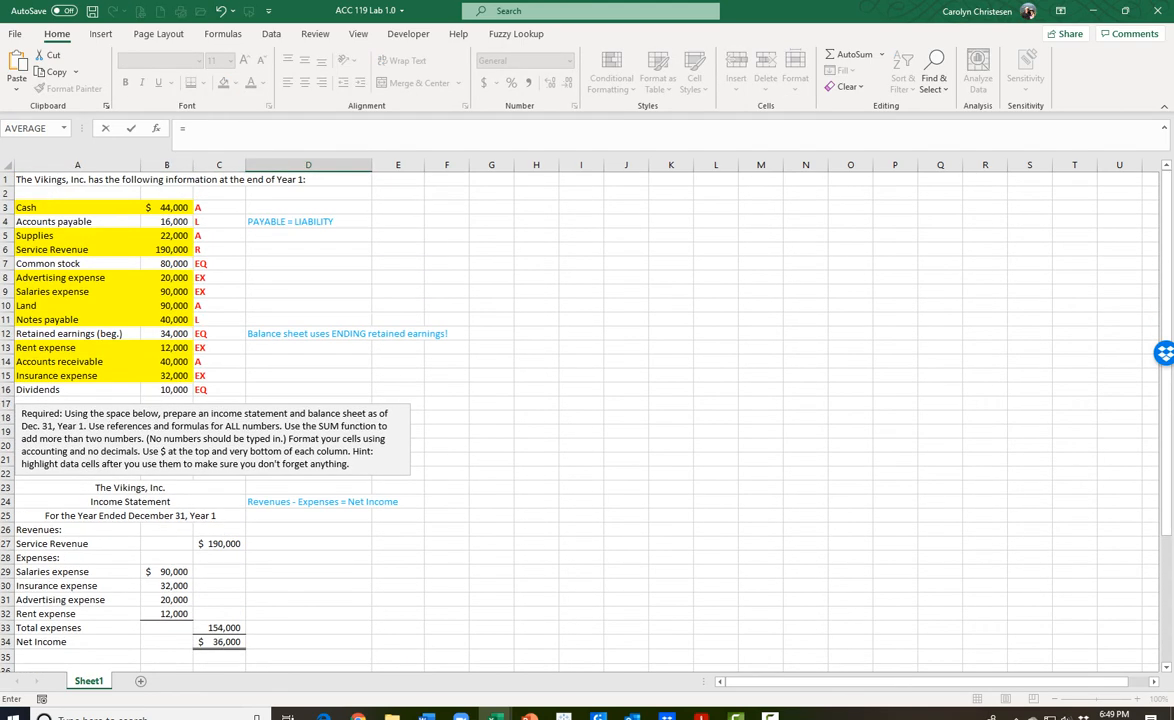
{"action": "left_click", "coordinate": [53, 221]}
{"action": "key", "text": "Return"}
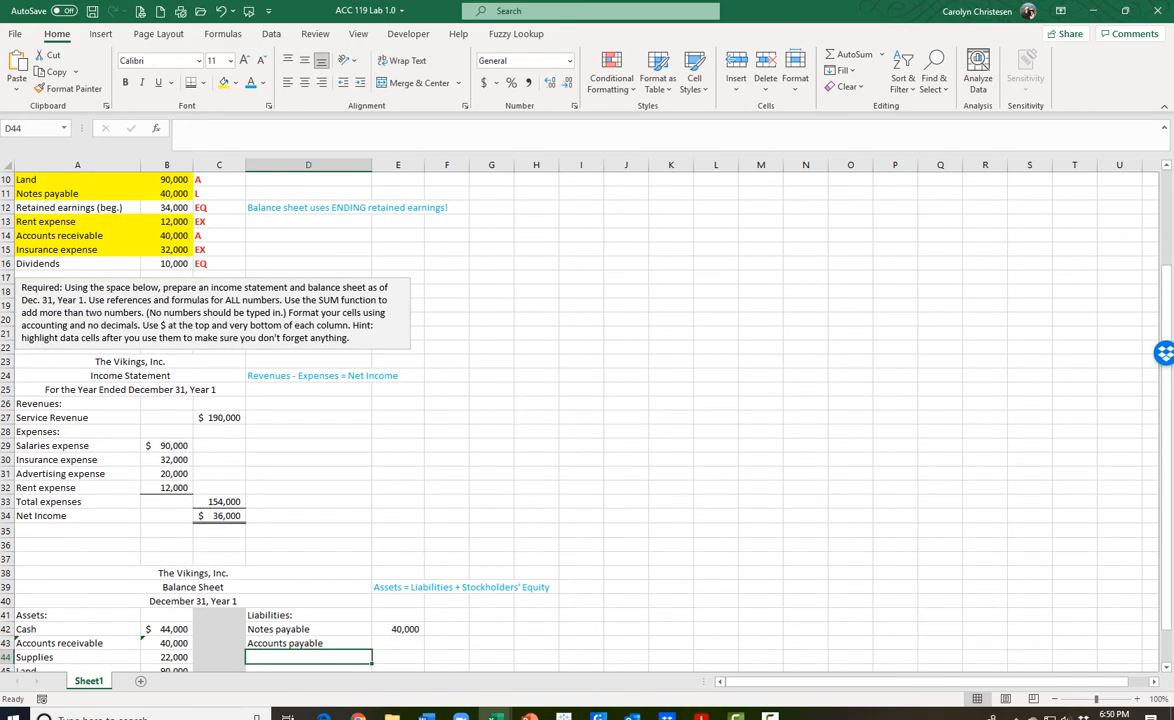
- Link E43 to the Accounts payable amount in B4, and highlight the source cells A4:B4 yellow
{"action": "type", "text": "="}
{"action": "scroll", "coordinate": [580, 420], "scroll_direction": "up", "scroll_amount": 3}
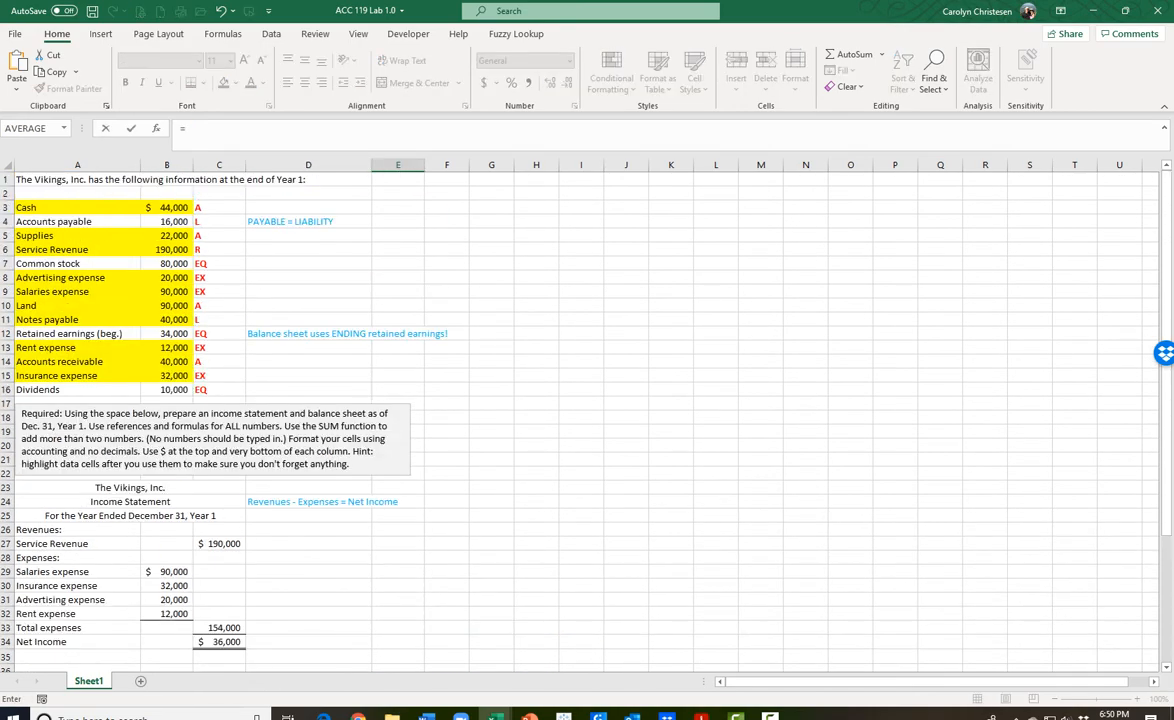
{"action": "left_click", "coordinate": [174, 221]}
{"action": "key", "text": "Return"}
{"action": "scroll", "coordinate": [580, 420], "scroll_direction": "up", "scroll_amount": 3}
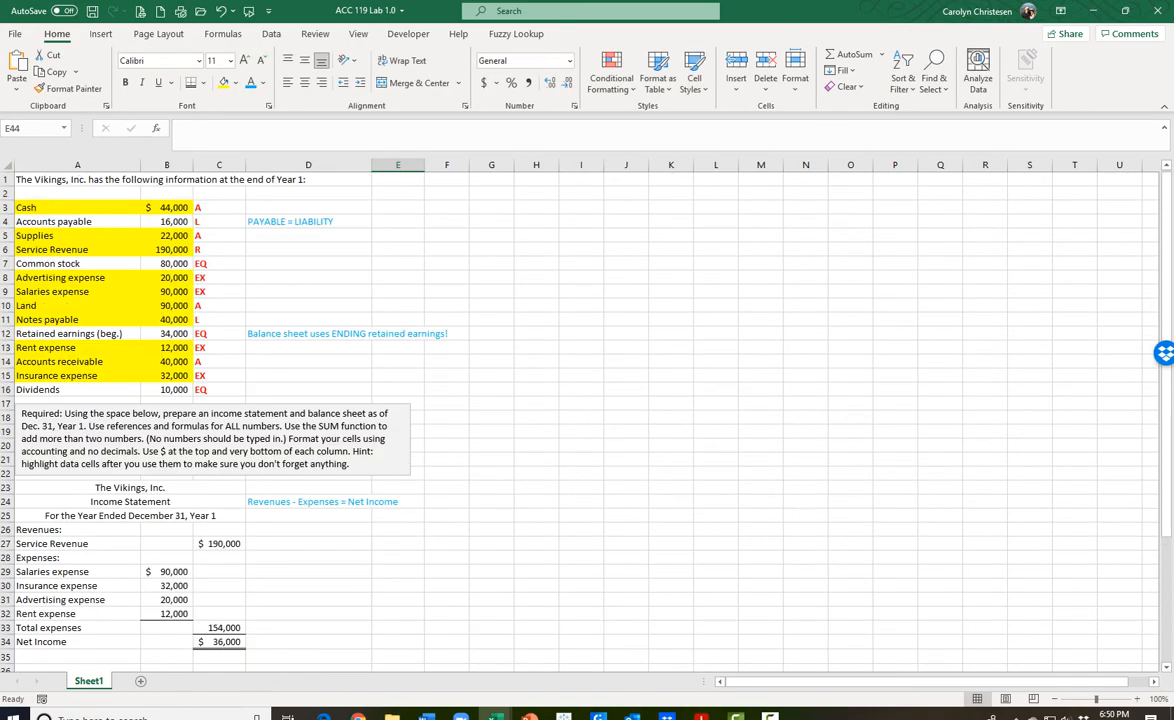
{"action": "left_click_drag", "start_coordinate": [53, 221], "coordinate": [180, 221]}
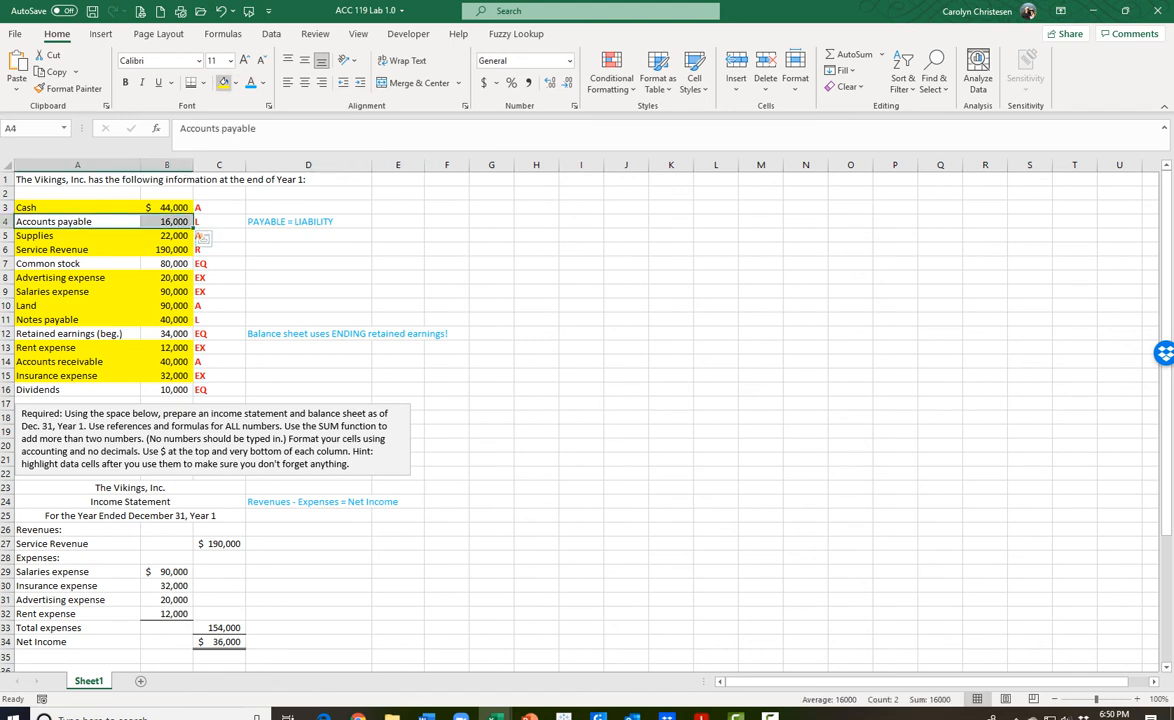
{"action": "left_click", "coordinate": [223, 82]}
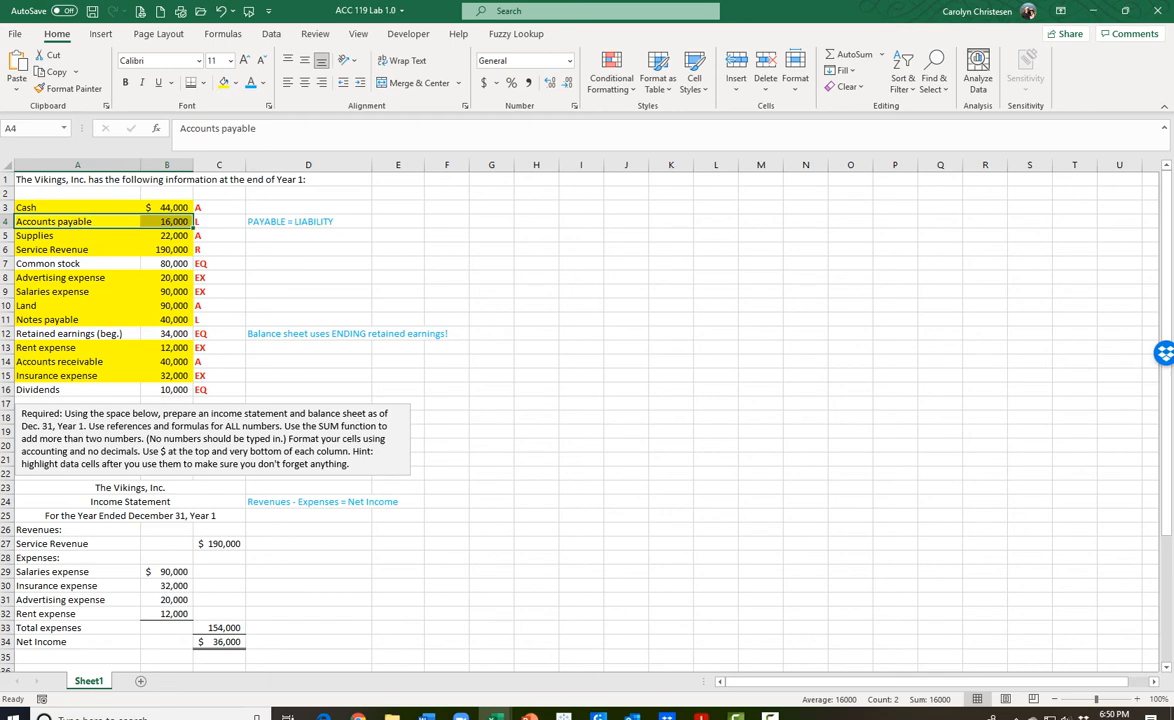
- Label D44 "Total Liabilities" and total the liability amounts in E44 with =SUM(E42:E43)
{"action": "scroll", "coordinate": [580, 400], "scroll_direction": "down", "scroll_amount": 4}
{"action": "left_click", "coordinate": [308, 615]}
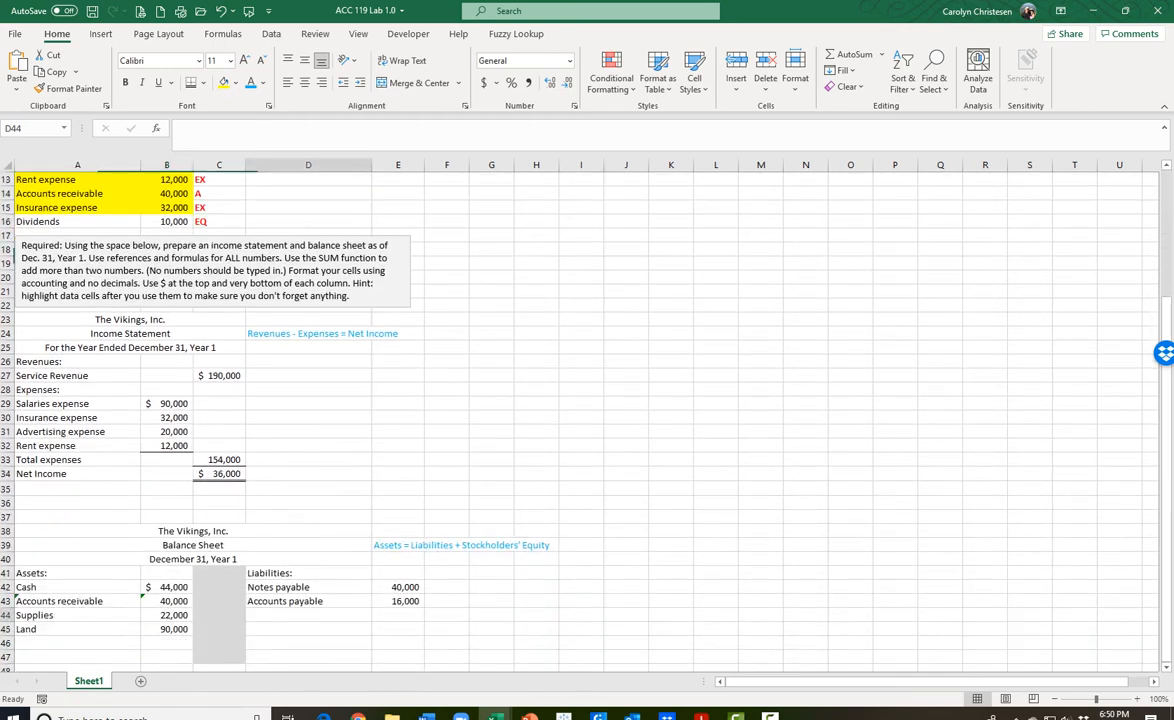
{"action": "type", "text": "Total Liabi"}
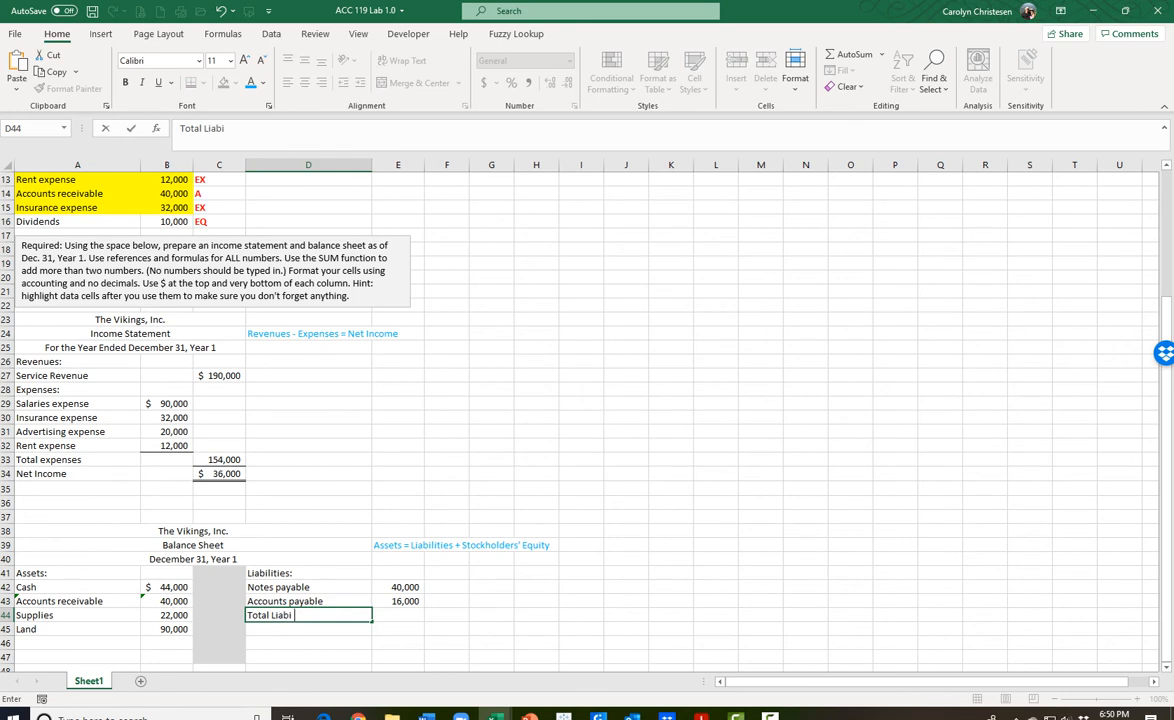
{"action": "type", "text": "lities"}
{"action": "key", "text": "Tab"}
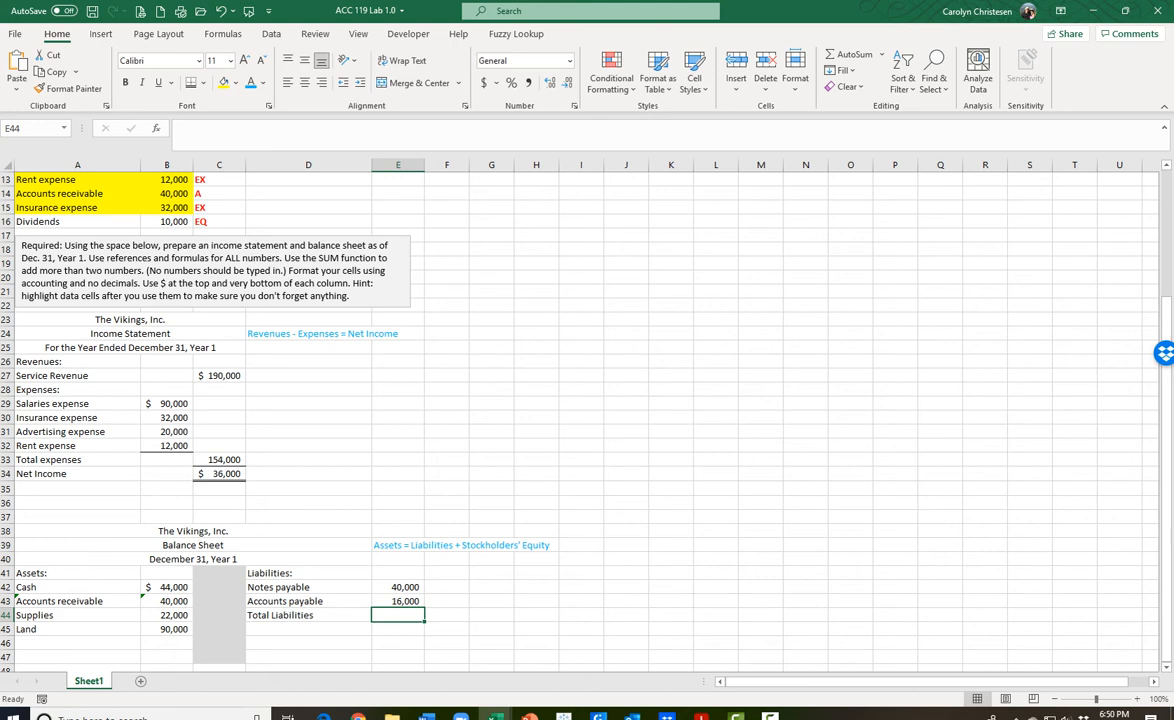
{"action": "left_click", "coordinate": [848, 54]}
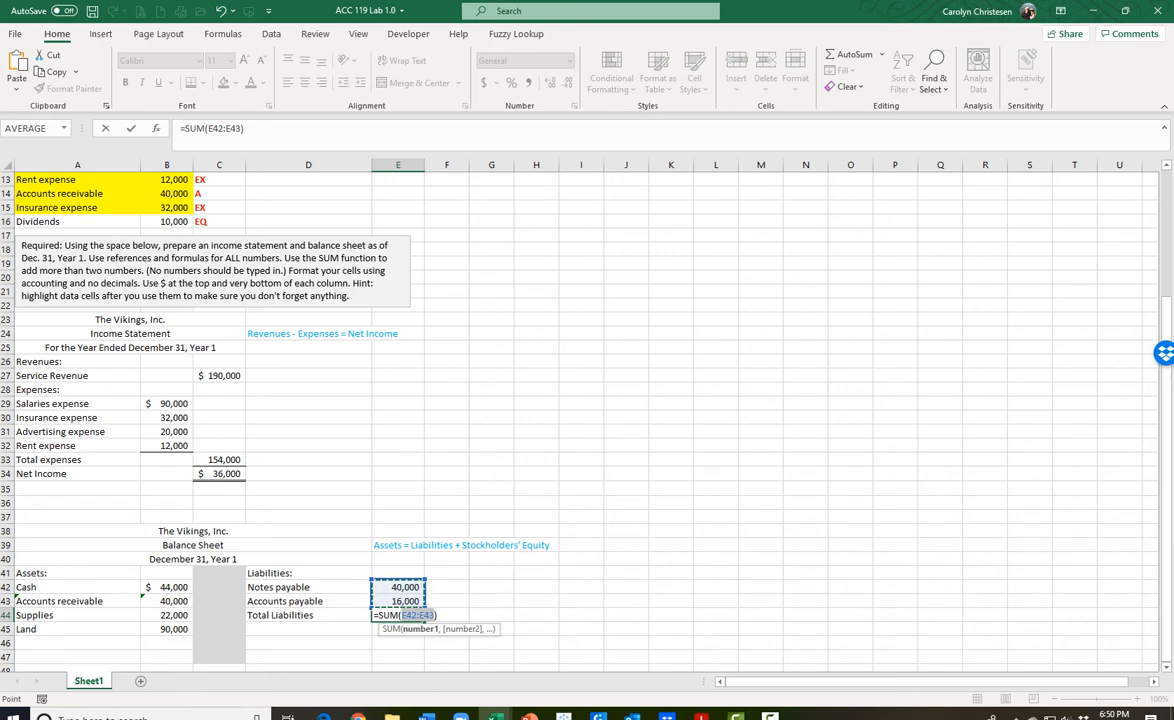
{"action": "key", "text": "Return"}
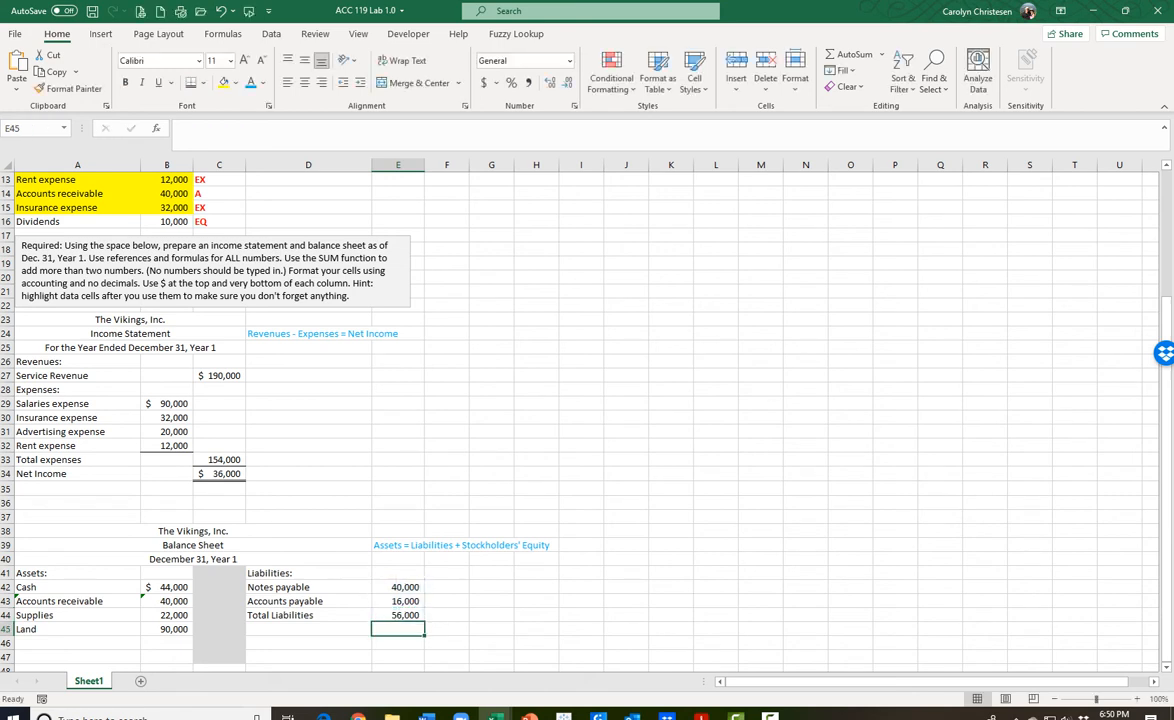
- Add a bottom border to the Accounts payable amount in E43, above the liabilities total
{"action": "left_click", "coordinate": [398, 601]}
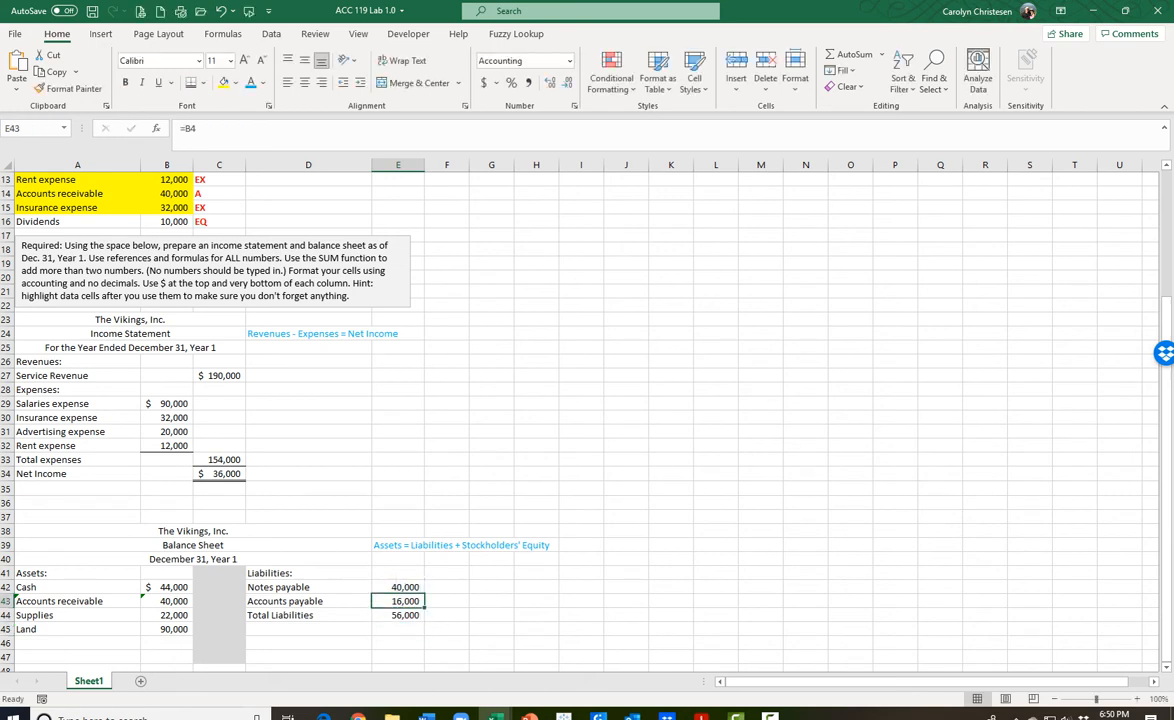
{"action": "left_click", "coordinate": [204, 82]}
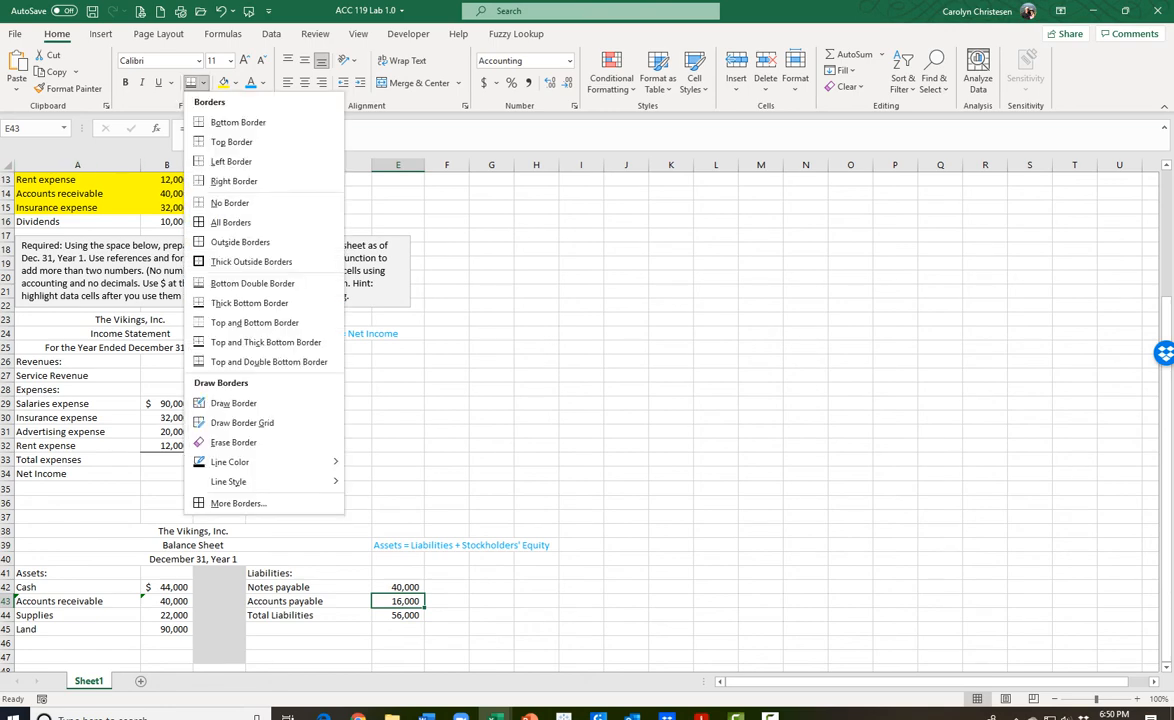
{"action": "left_click", "coordinate": [215, 113]}
{"action": "left_click", "coordinate": [536, 573]}
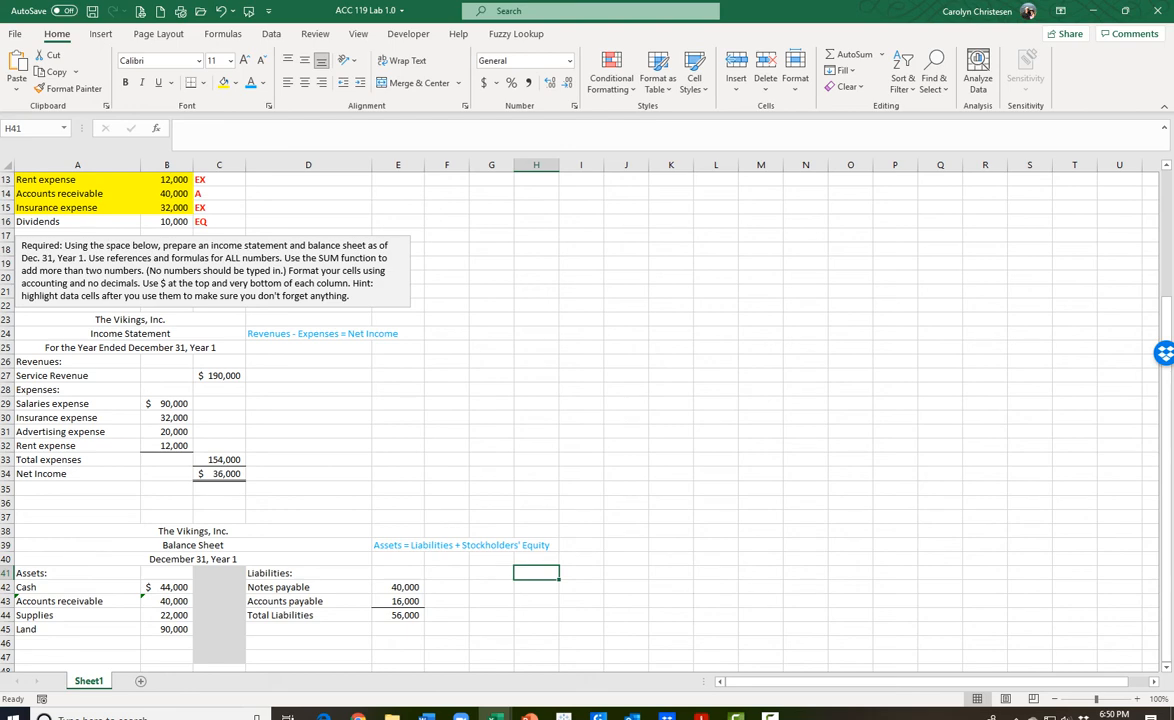
- Enter the heading "Stockholders' Equity:" in D45 below Total Liabilities
{"action": "left_click", "coordinate": [308, 629]}
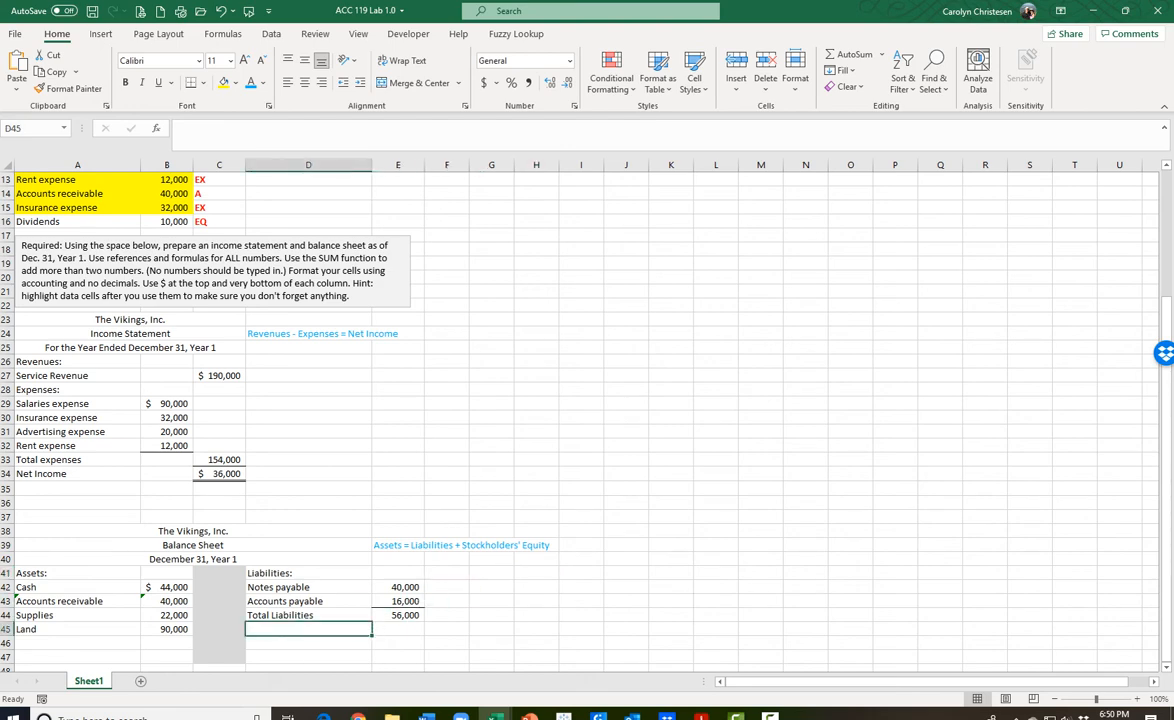
{"action": "type", "text": "Stock"}
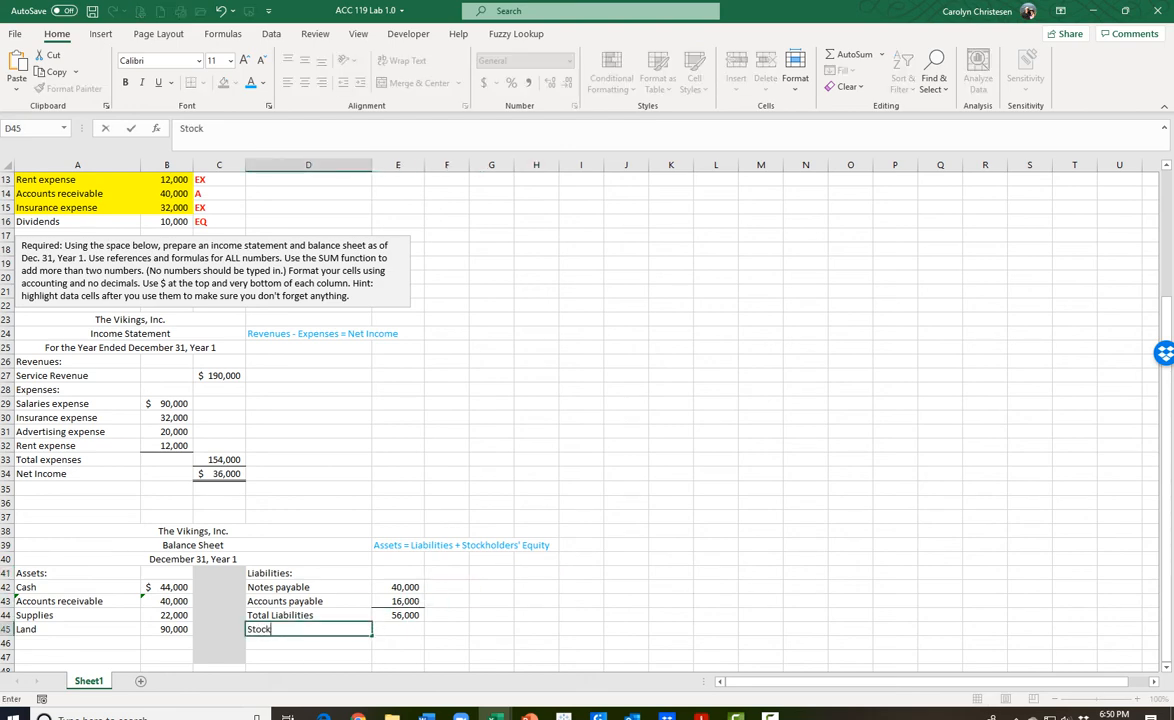
{"action": "type", "text": "holders' Equity"}
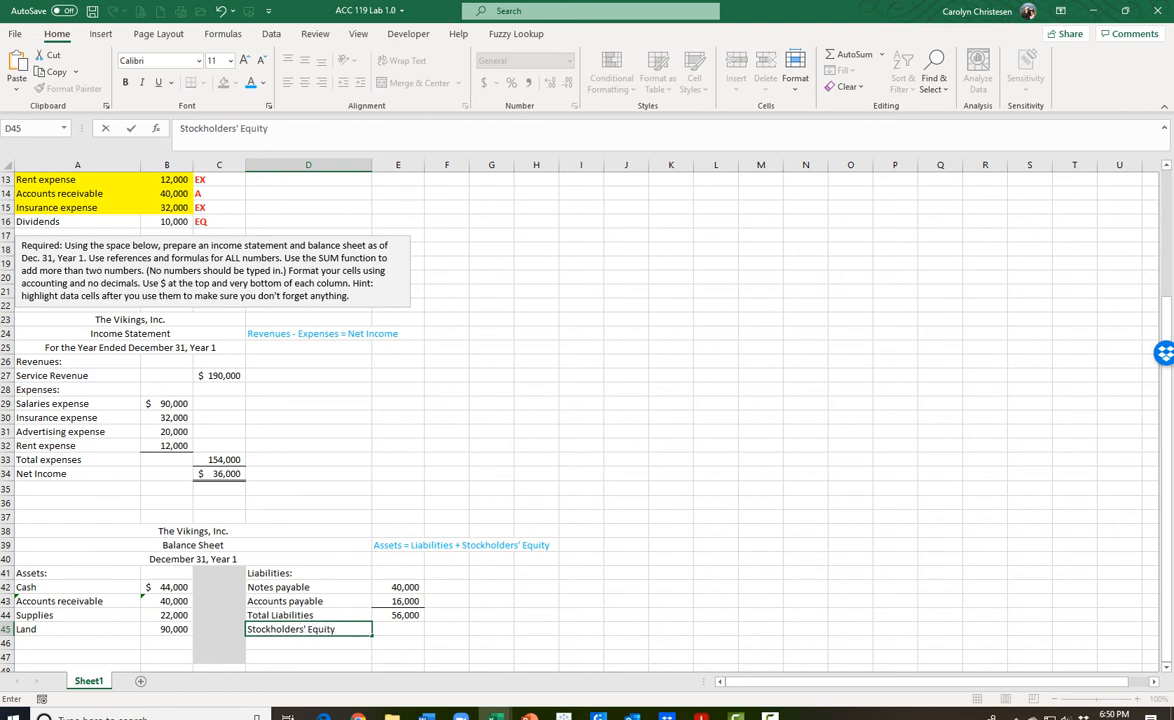
{"action": "type", "text": ":"}
{"action": "key", "text": "Return"}
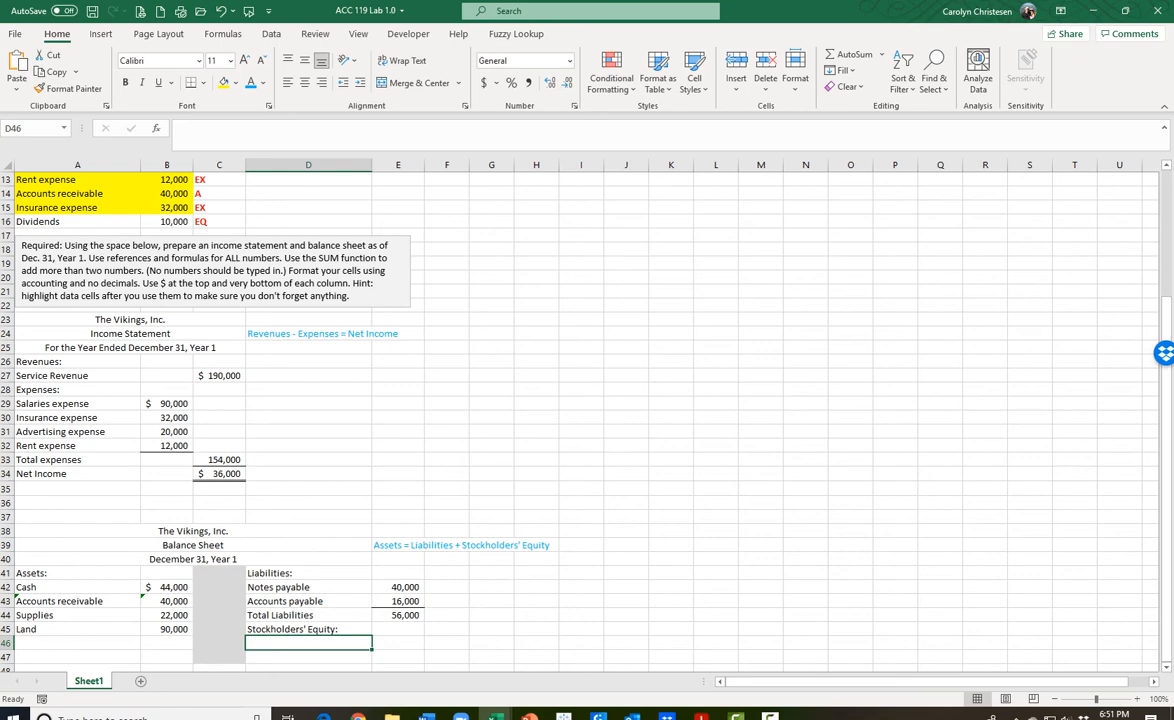
- Link D46 under the Stockholders' Equity heading to the Common stock label in A7
{"action": "type", "text": "="}
{"action": "scroll", "coordinate": [580, 420], "scroll_direction": "up", "scroll_amount": 3}
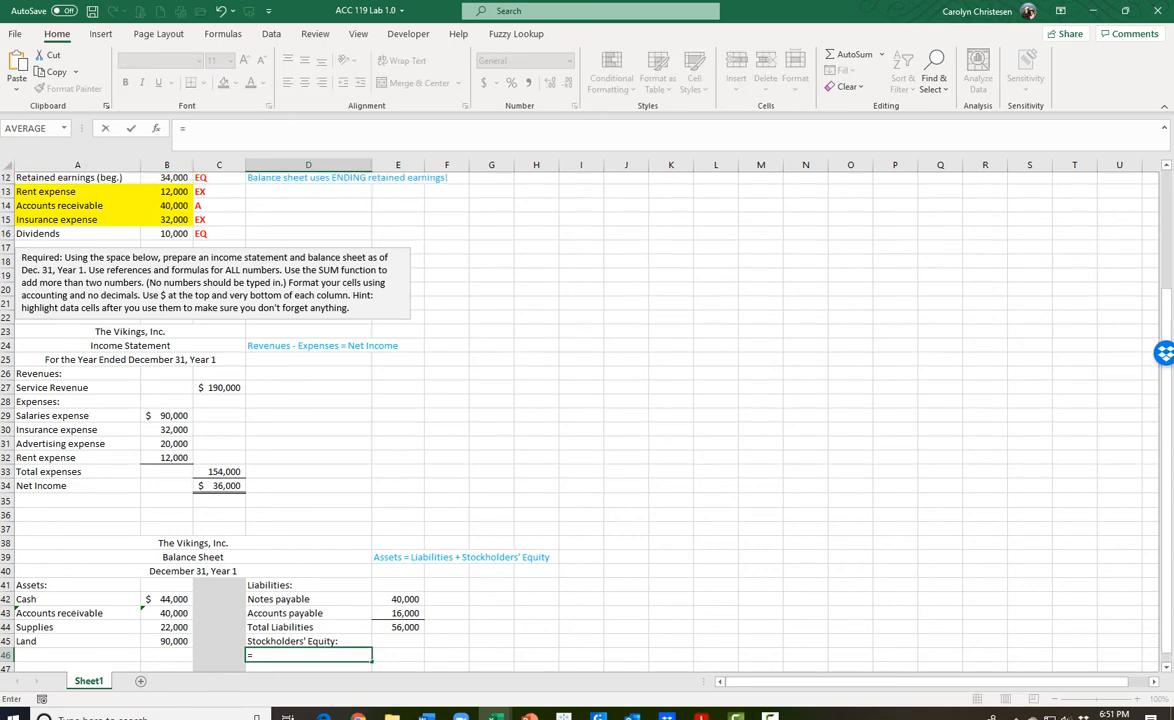
{"action": "left_click", "coordinate": [77, 222]}
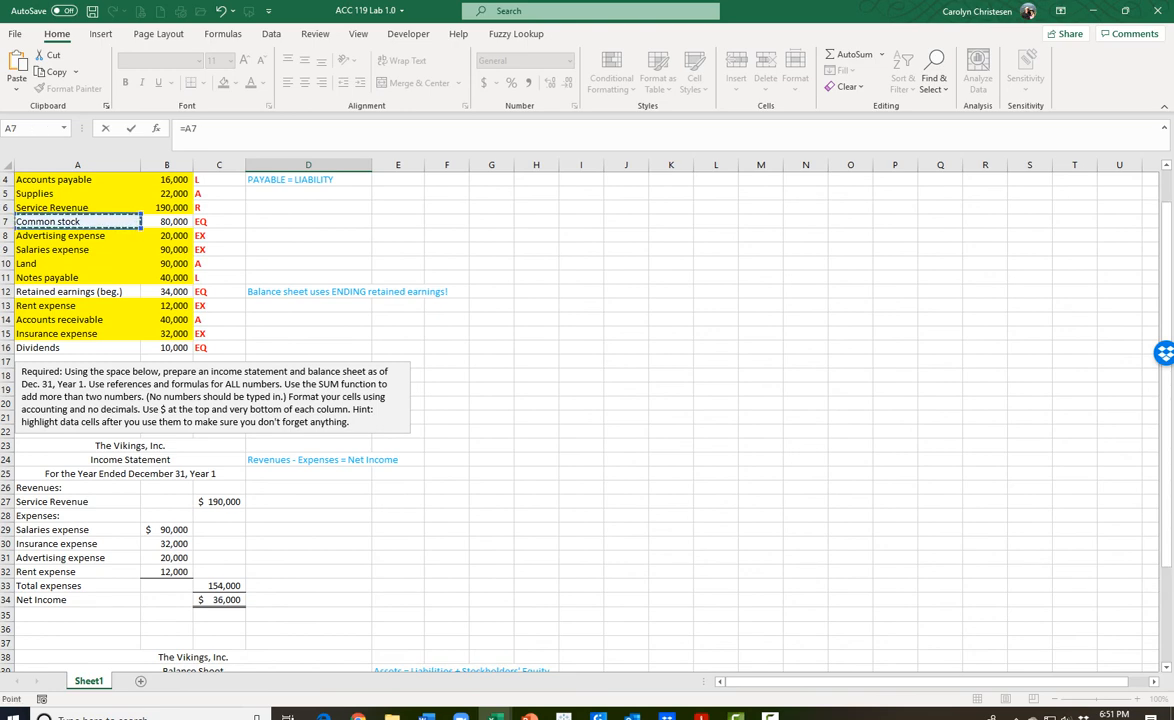
{"action": "key", "text": "Return"}
- Link E46 to the Common stock amount in B7, and highlight the source cells A7:B7 yellow
{"action": "left_click", "coordinate": [398, 643]}
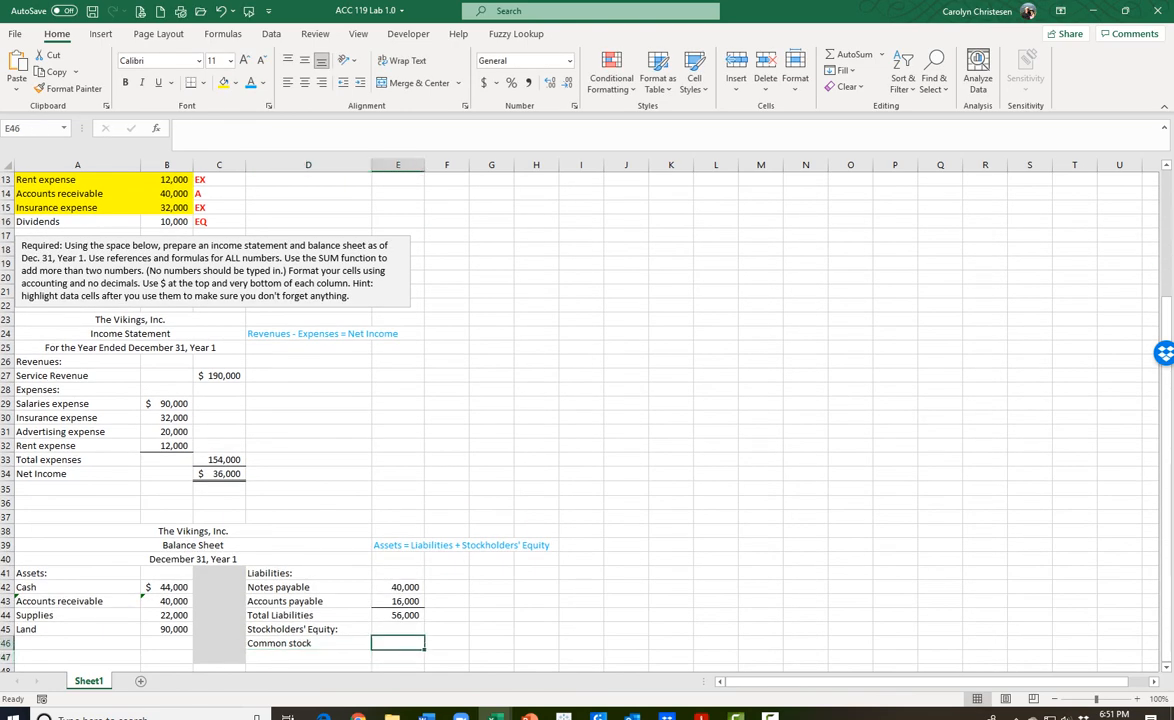
{"action": "type", "text": "="}
{"action": "scroll", "coordinate": [580, 420], "scroll_direction": "up", "scroll_amount": 4}
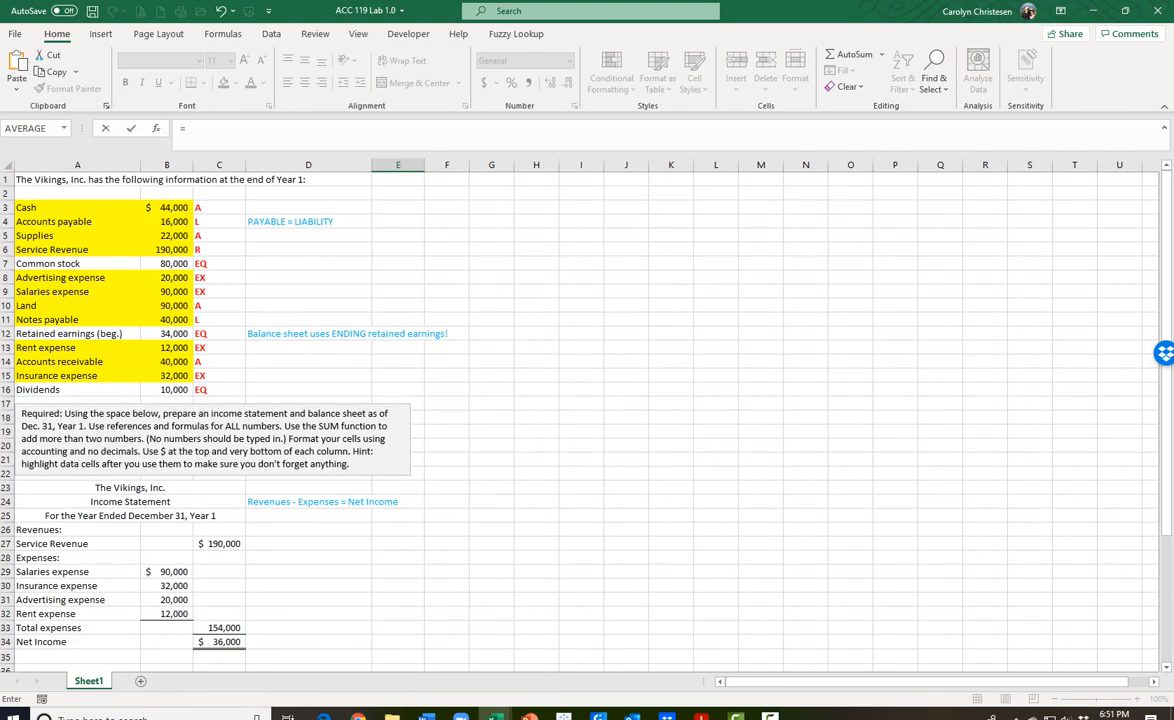
{"action": "left_click", "coordinate": [170, 263]}
{"action": "key", "text": "Return"}
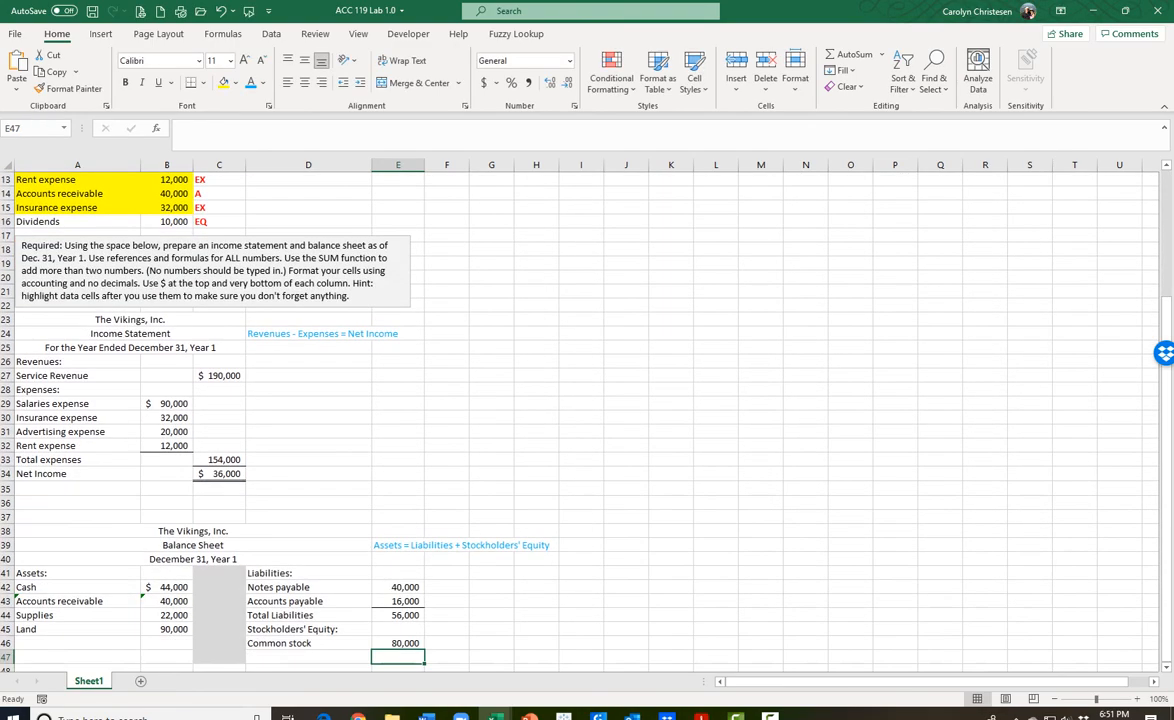
{"action": "scroll", "coordinate": [580, 400], "scroll_direction": "up", "scroll_amount": 1}
{"action": "left_click_drag", "start_coordinate": [50, 221], "coordinate": [175, 221]}
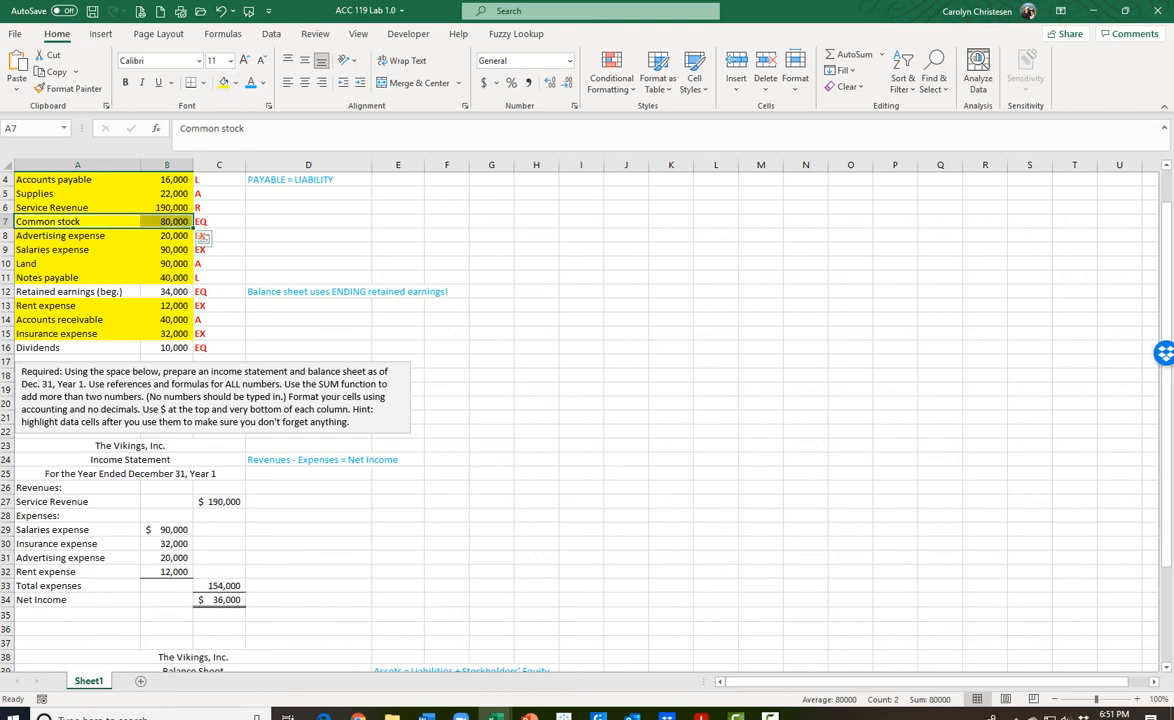
- Enter the label "Retained Earnings" in D47 below Common stock
{"action": "scroll", "coordinate": [580, 420], "scroll_direction": "down", "scroll_amount": 1}
{"action": "scroll", "coordinate": [580, 420], "scroll_direction": "down", "scroll_amount": 4}
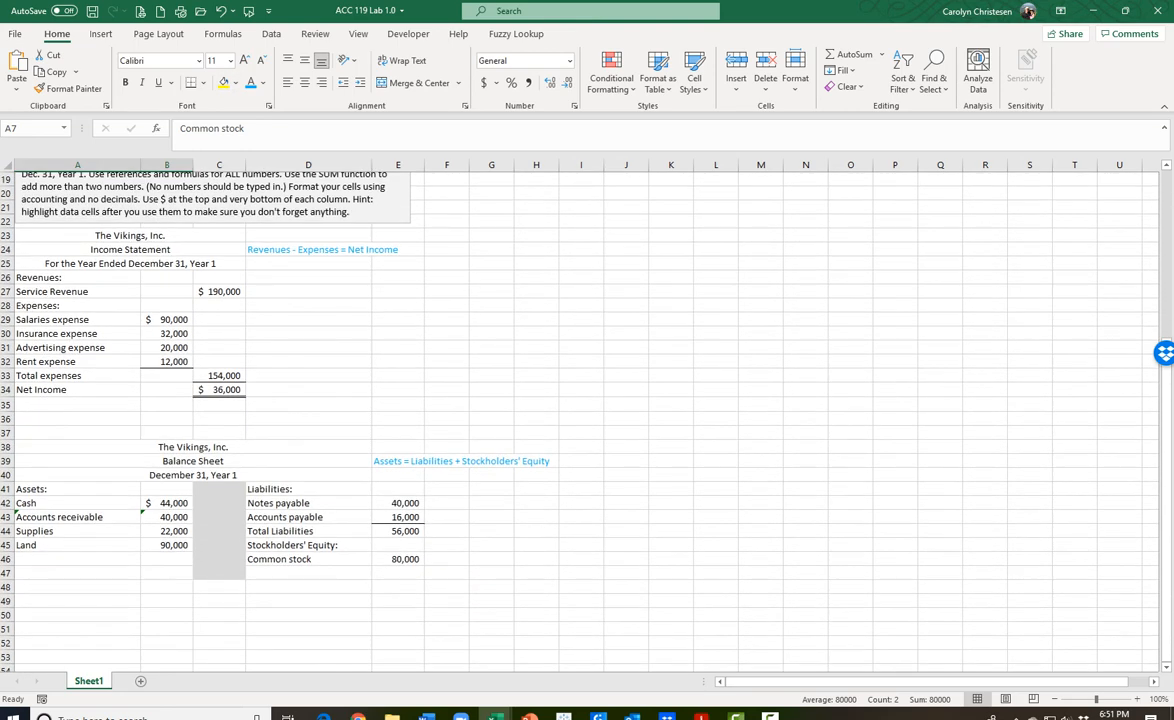
{"action": "left_click", "coordinate": [308, 573]}
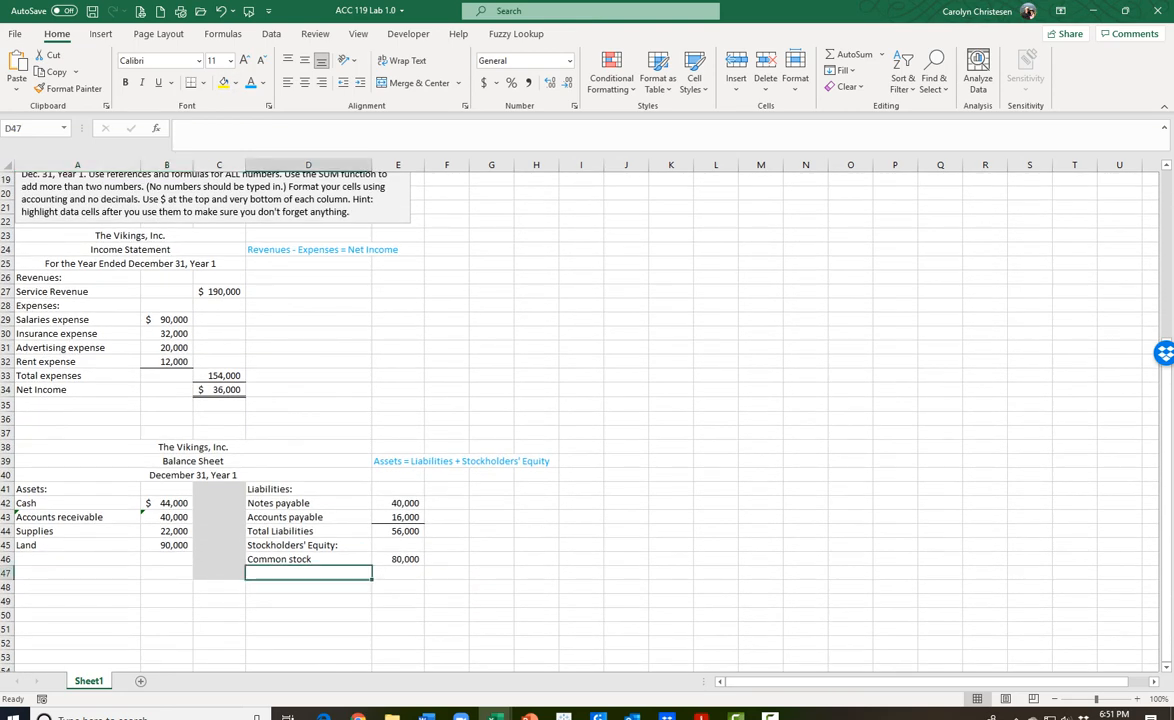
{"action": "type", "text": "Retain"}
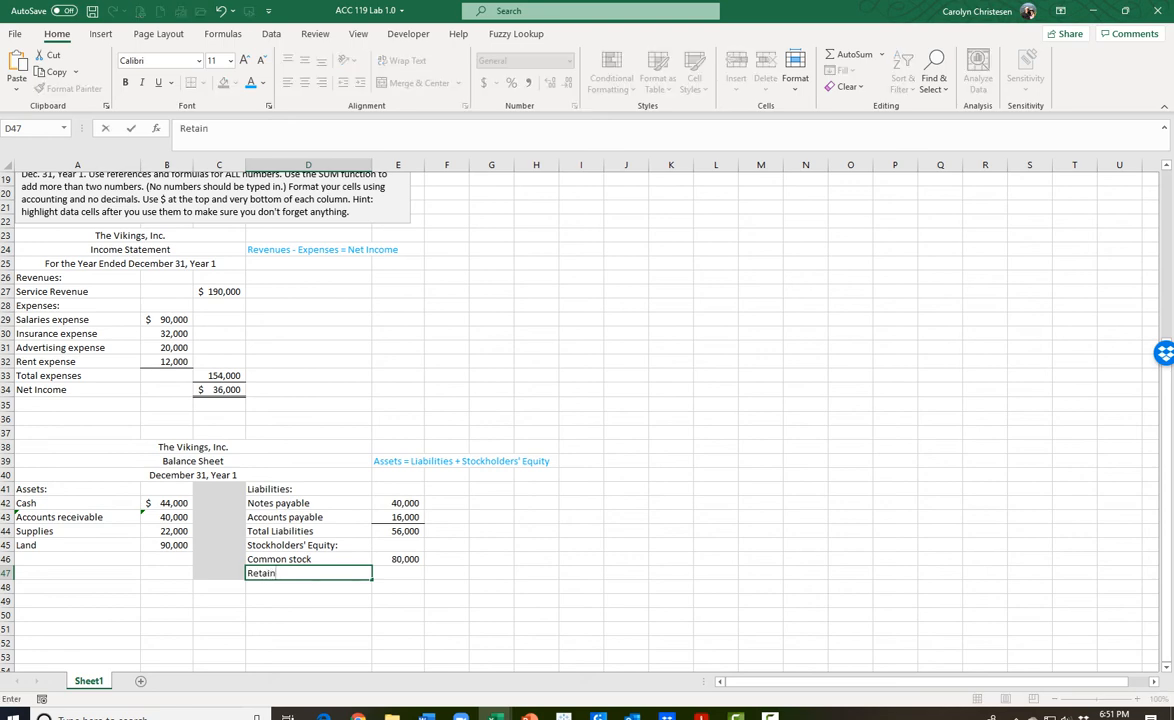
{"action": "type", "text": "ed Earnings"}
{"action": "key", "text": "Tab"}
- Add the note "Beg. RE + Net Income - Dividends = End. RE" in G47 beside the Retained Earnings row
{"action": "left_click", "coordinate": [491, 573]}
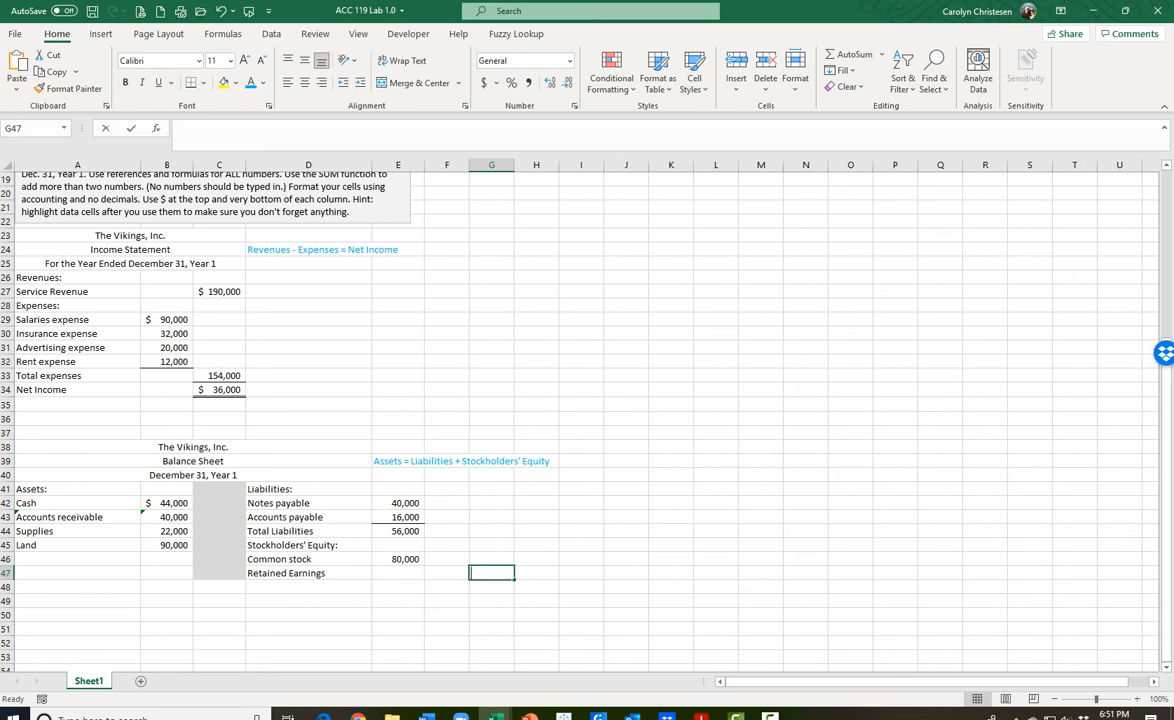
{"action": "type", "text": "Beg. RE"}
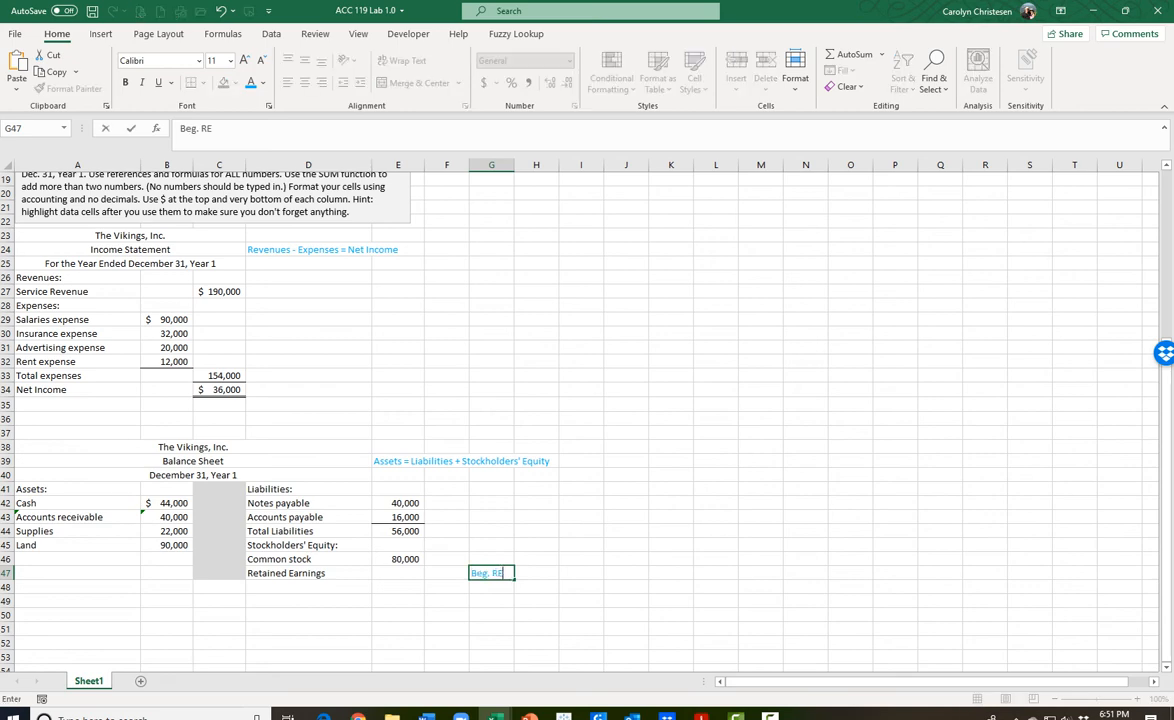
{"action": "type", "text": " + Net Income"}
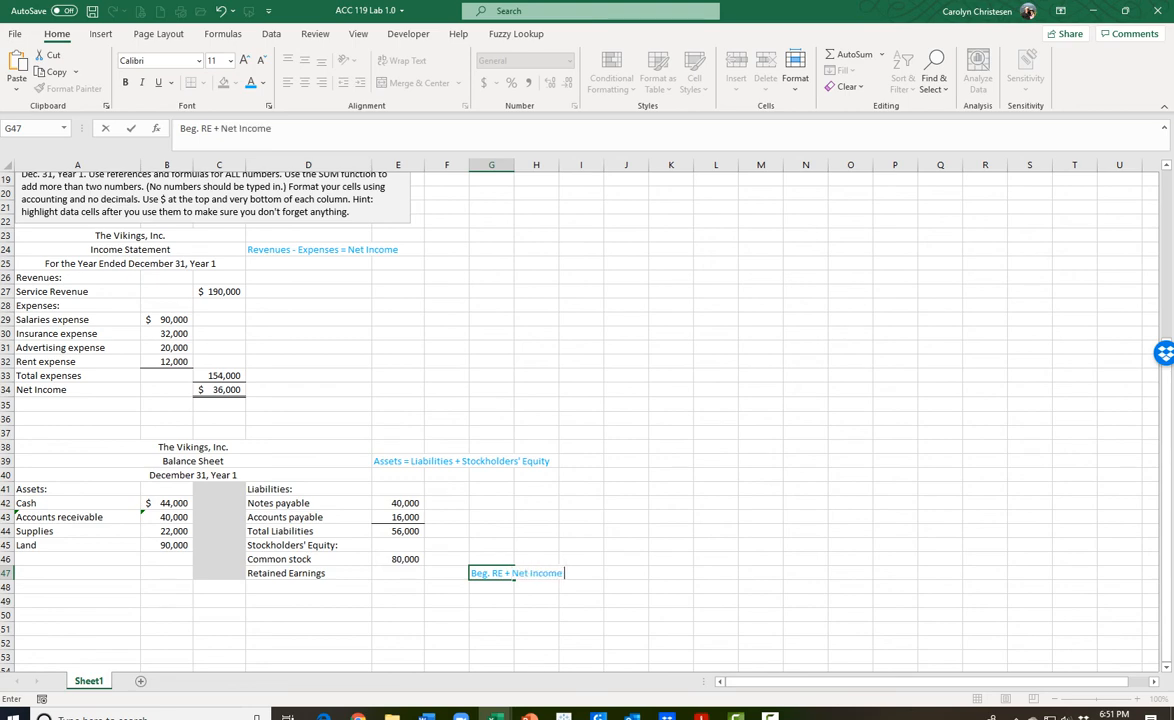
{"action": "type", "text": " - Dividends"}
{"action": "type", "text": "= End. RE"}
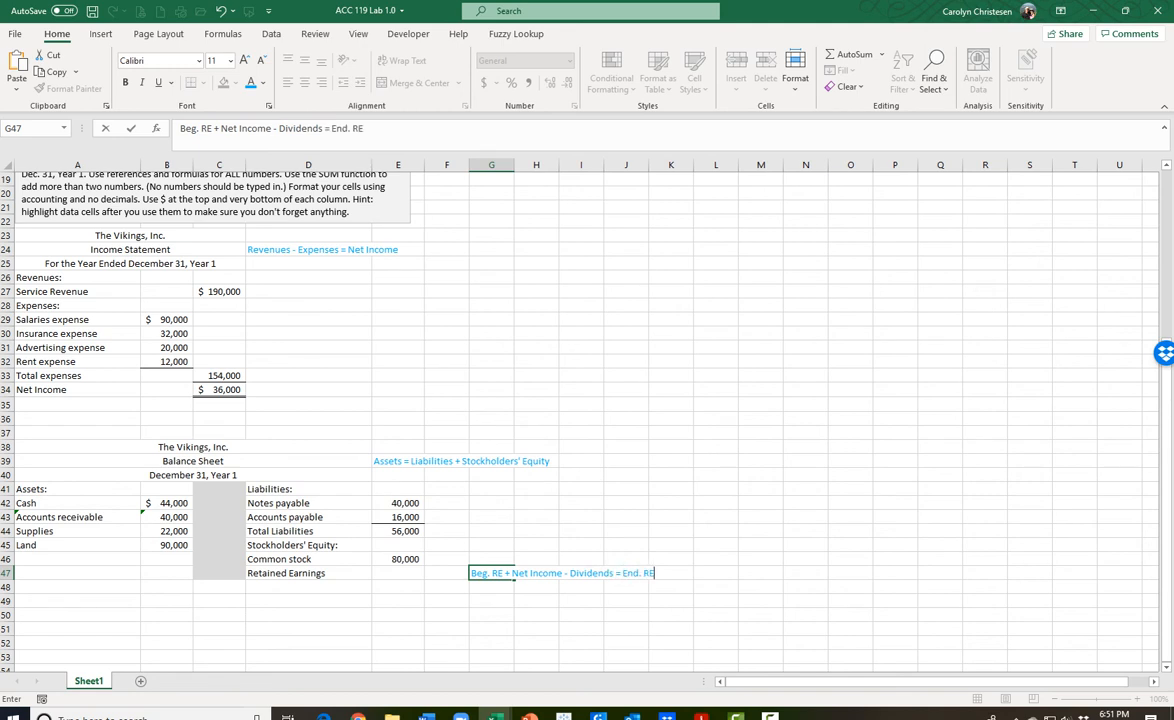
{"action": "left_click", "coordinate": [398, 573]}
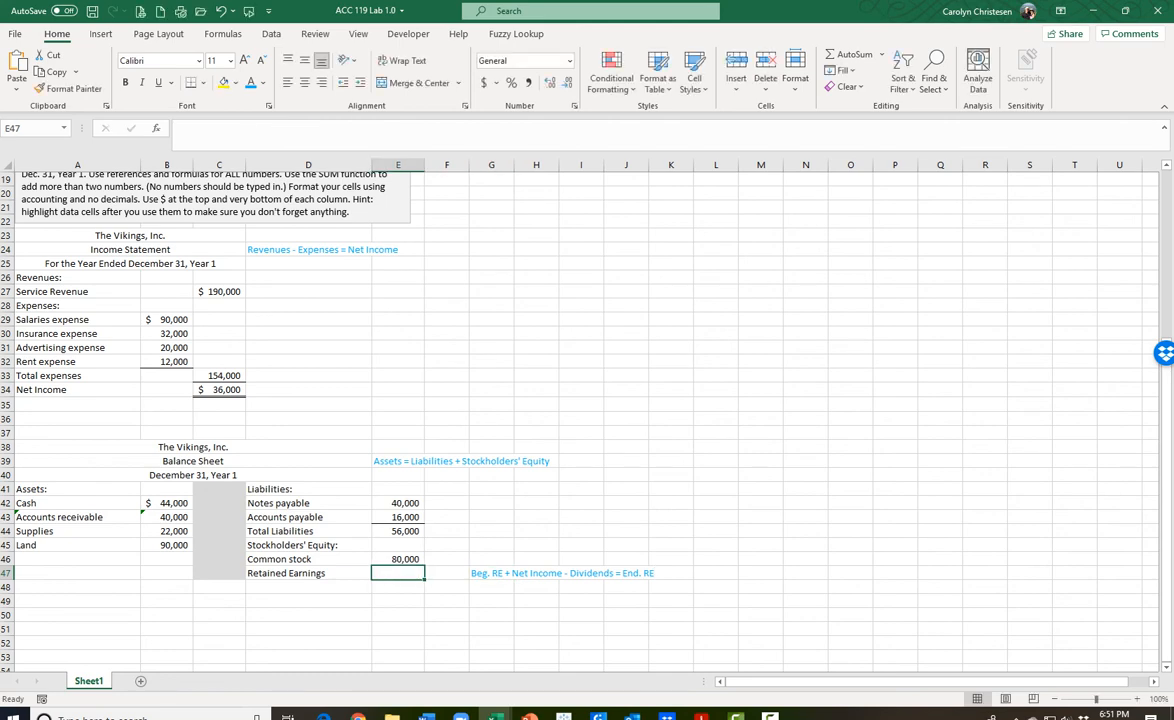
{"action": "left_click", "coordinate": [308, 573]}
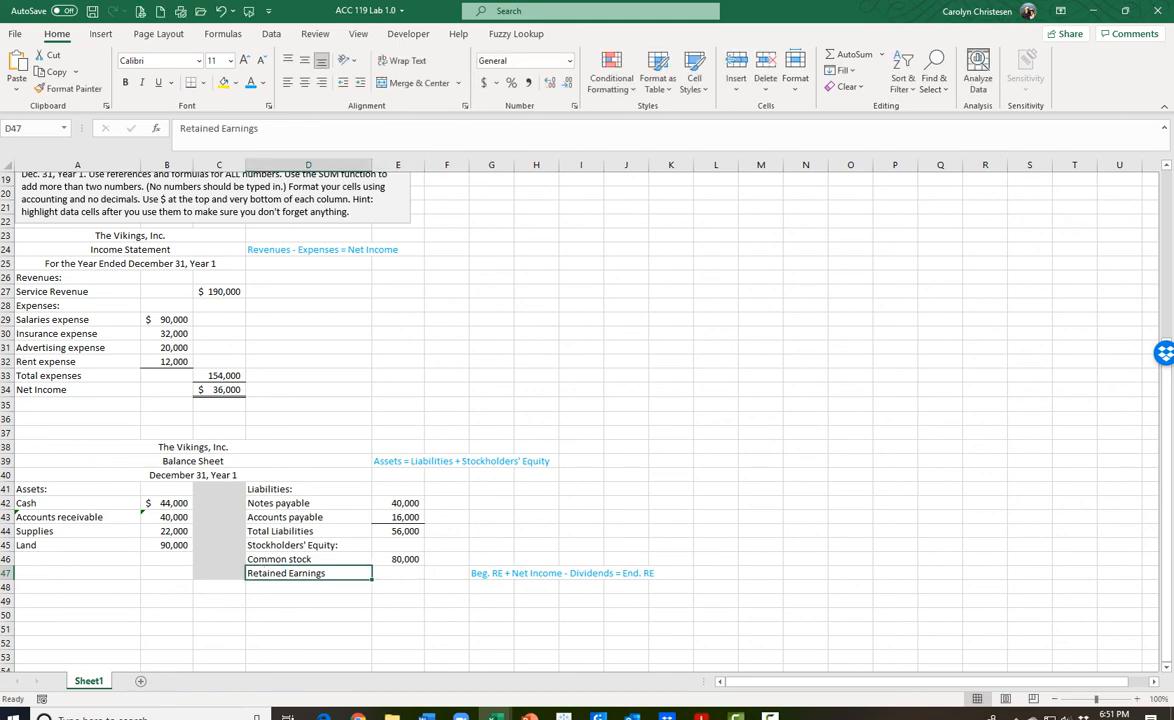
- Extend the label in D47 to read "Retained Earnings (End)"
{"action": "left_click", "coordinate": [262, 129]}
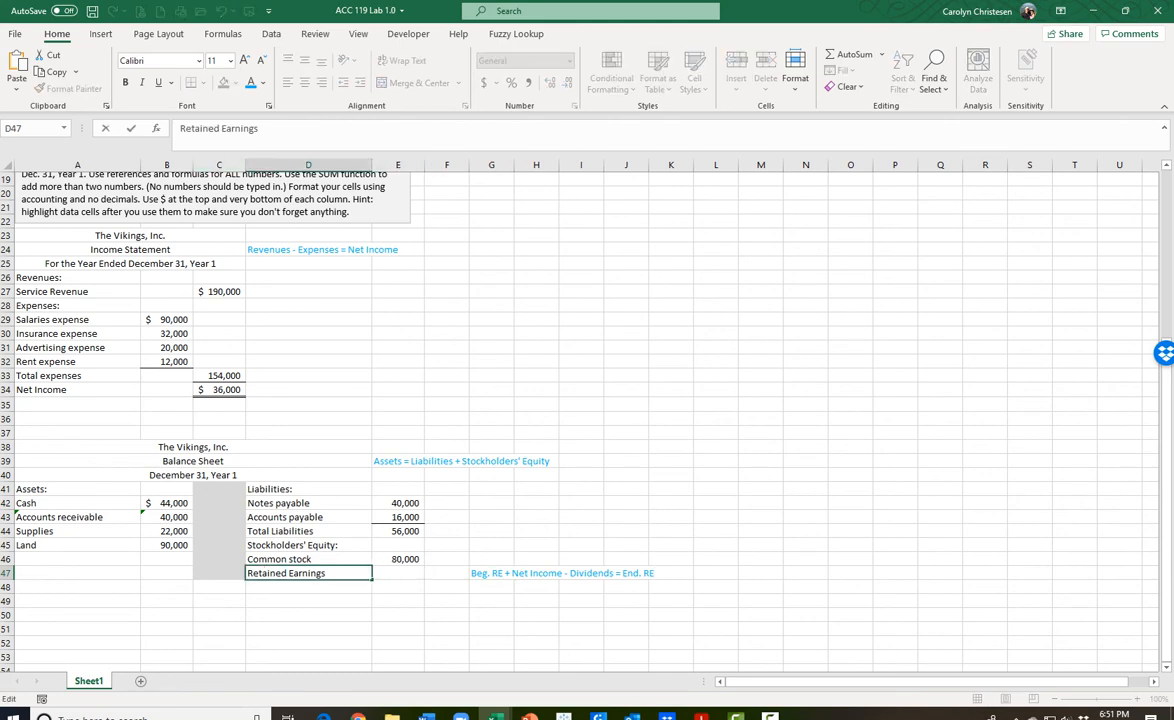
{"action": "type", "text": "(End)"}
{"action": "left_click", "coordinate": [761, 347]}
- Calculate ending retained earnings in E47 with the formula =B12+C34-B16
{"action": "left_click", "coordinate": [398, 573]}
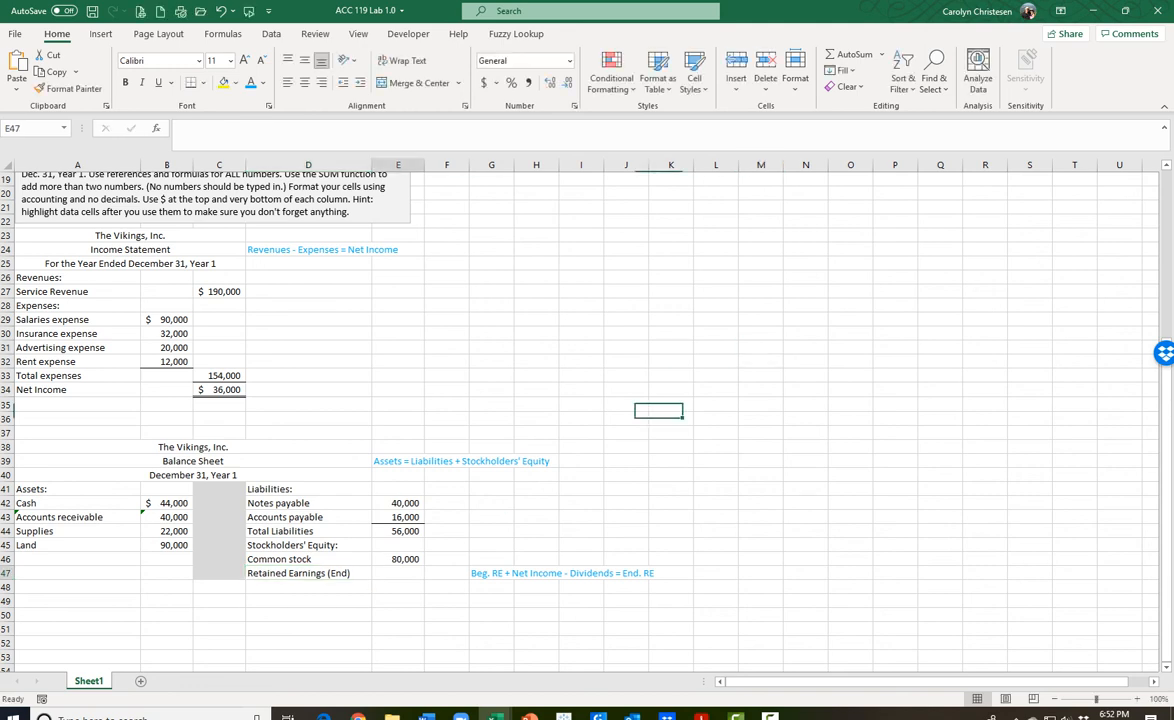
{"action": "type", "text": "="}
{"action": "scroll", "coordinate": [580, 400], "scroll_direction": "up", "scroll_amount": 5}
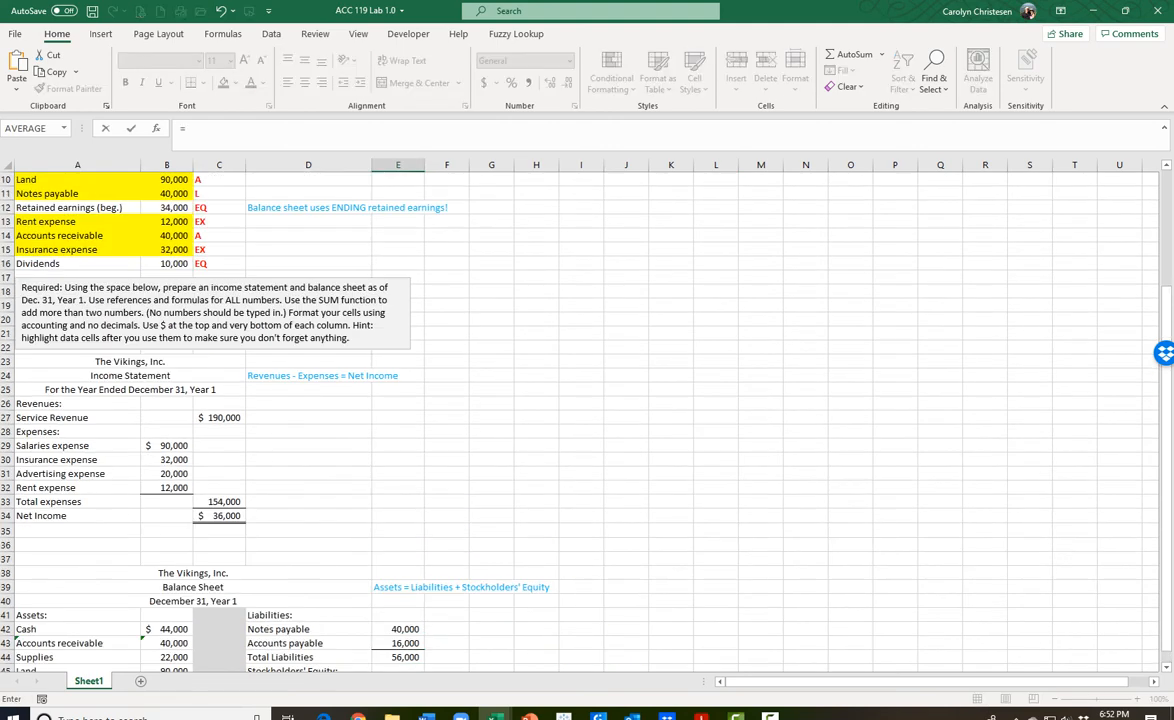
{"action": "left_click", "coordinate": [166, 291]}
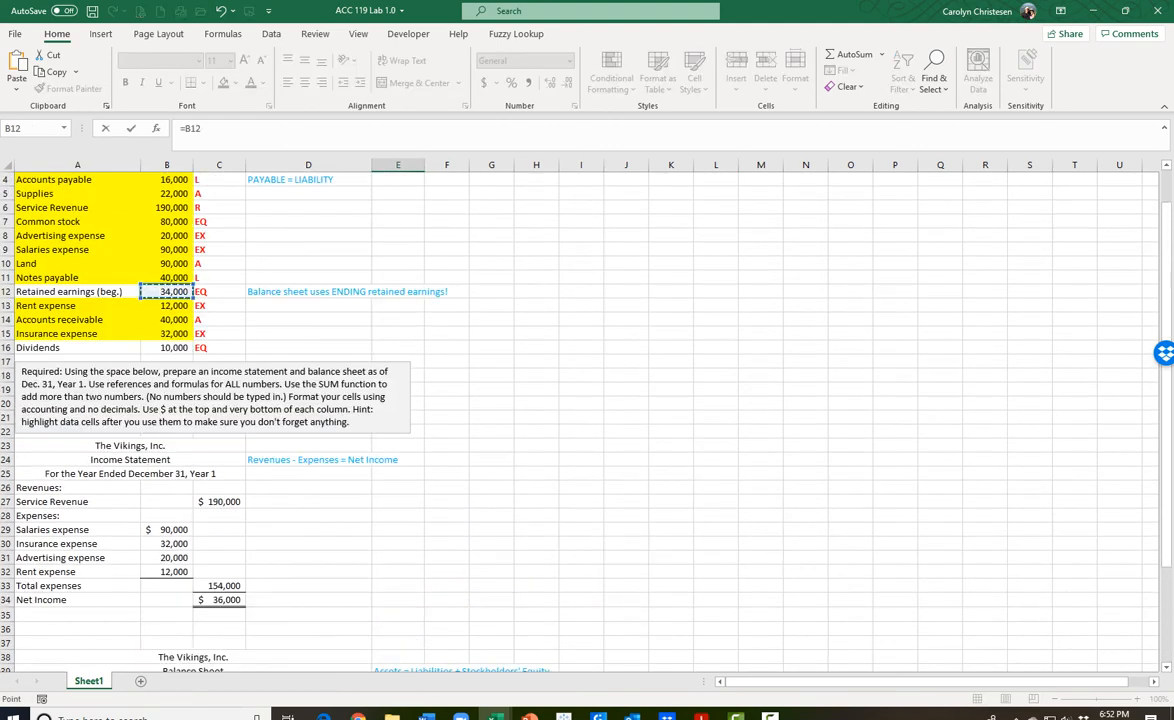
{"action": "type", "text": "+"}
{"action": "left_click", "coordinate": [219, 600]}
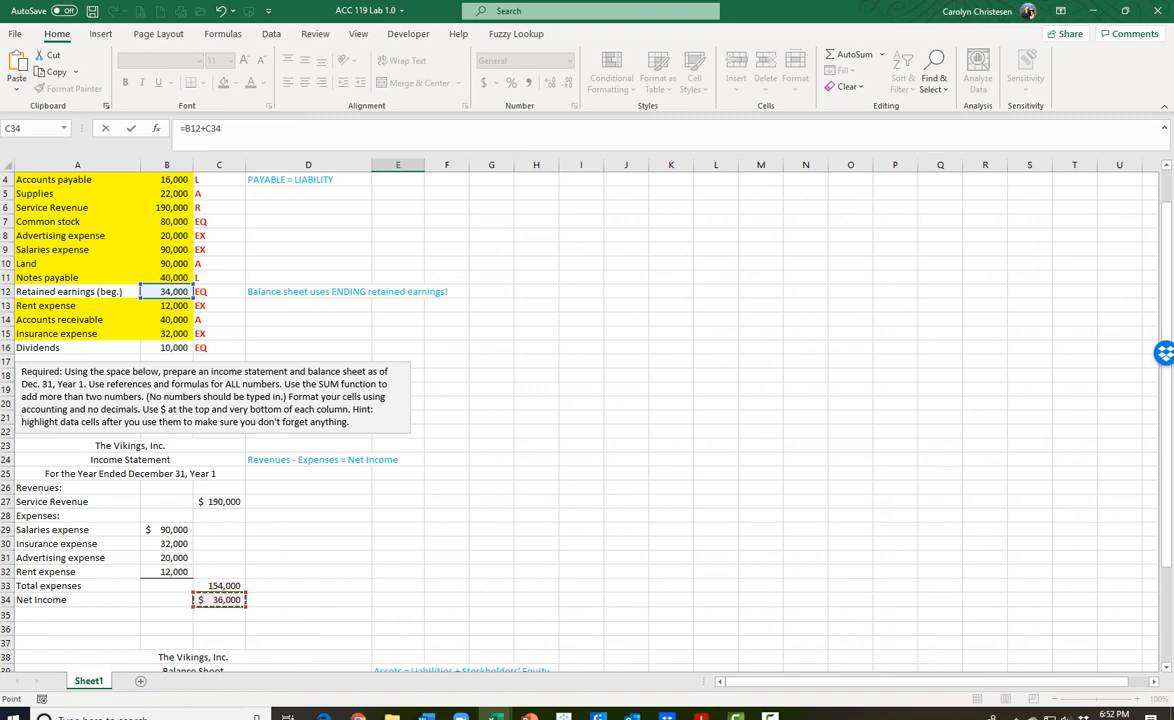
{"action": "type", "text": "-"}
{"action": "left_click", "coordinate": [167, 348]}
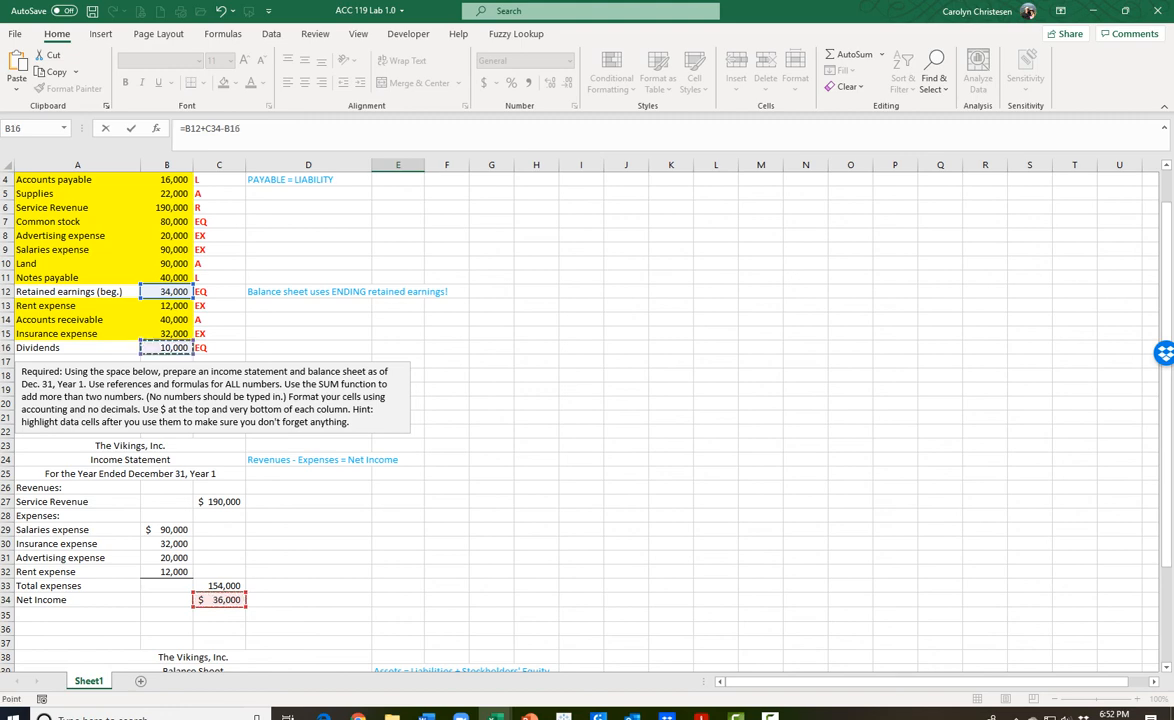
{"action": "key", "text": "Return"}
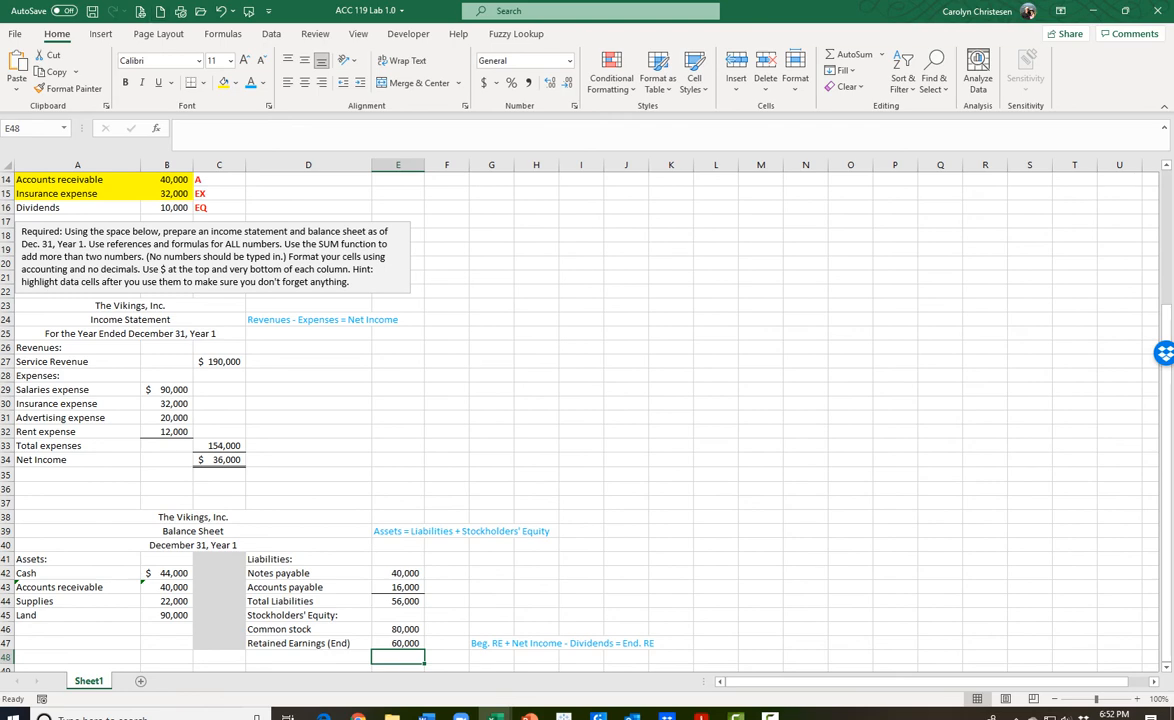
- Highlight the beginning retained earnings cells A12:B12 and the Dividends cells A16:B16 yellow
{"action": "scroll", "coordinate": [300, 400], "scroll_direction": "up", "scroll_amount": 3}
{"action": "left_click_drag", "start_coordinate": [60, 277], "coordinate": [182, 272]}
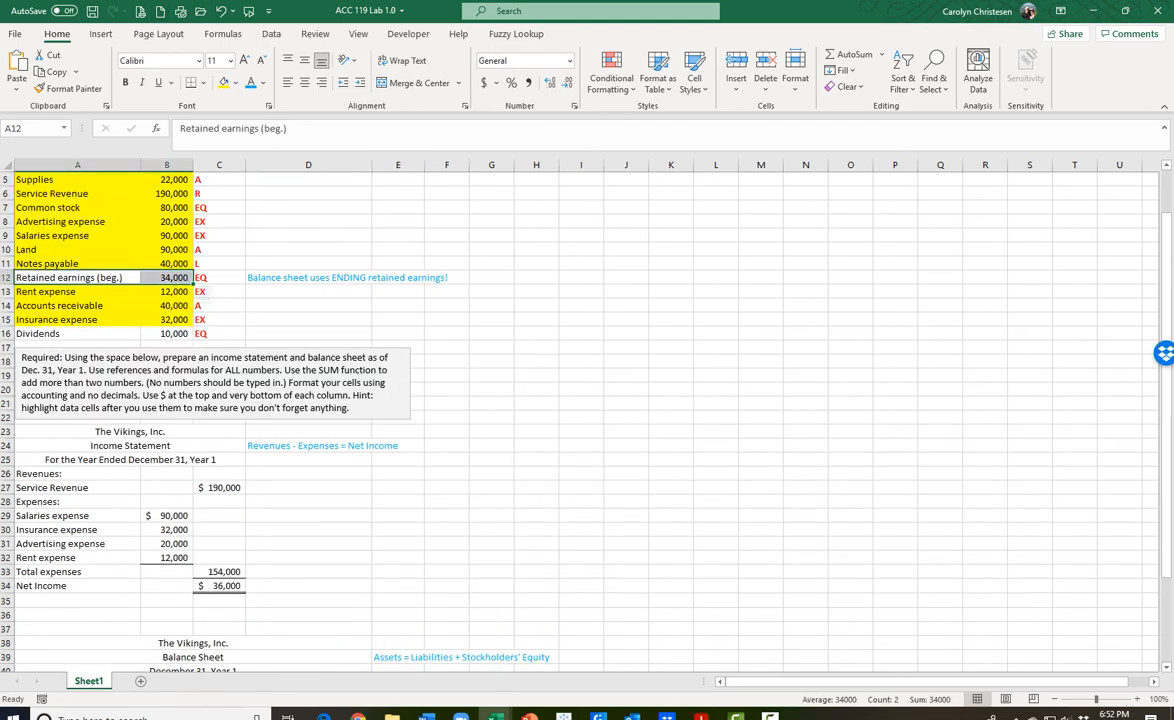
{"action": "left_click_drag", "start_coordinate": [60, 333], "coordinate": [175, 333]}
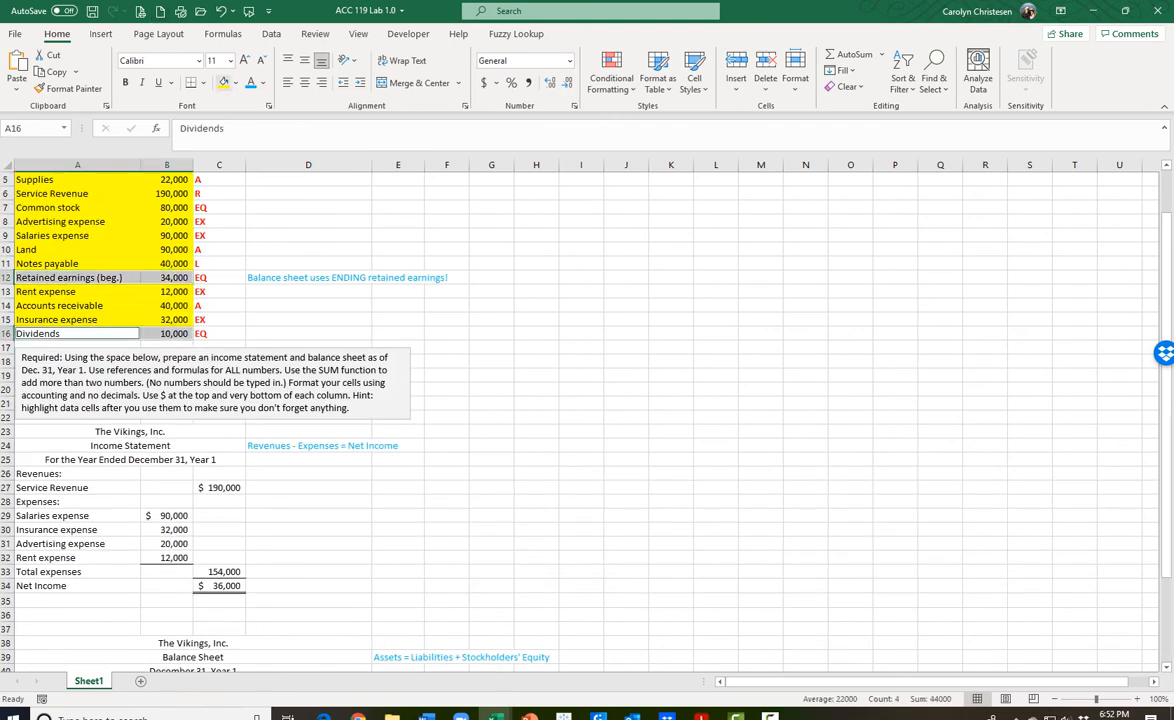
{"action": "scroll", "coordinate": [580, 400], "scroll_direction": "up", "scroll_amount": 2}
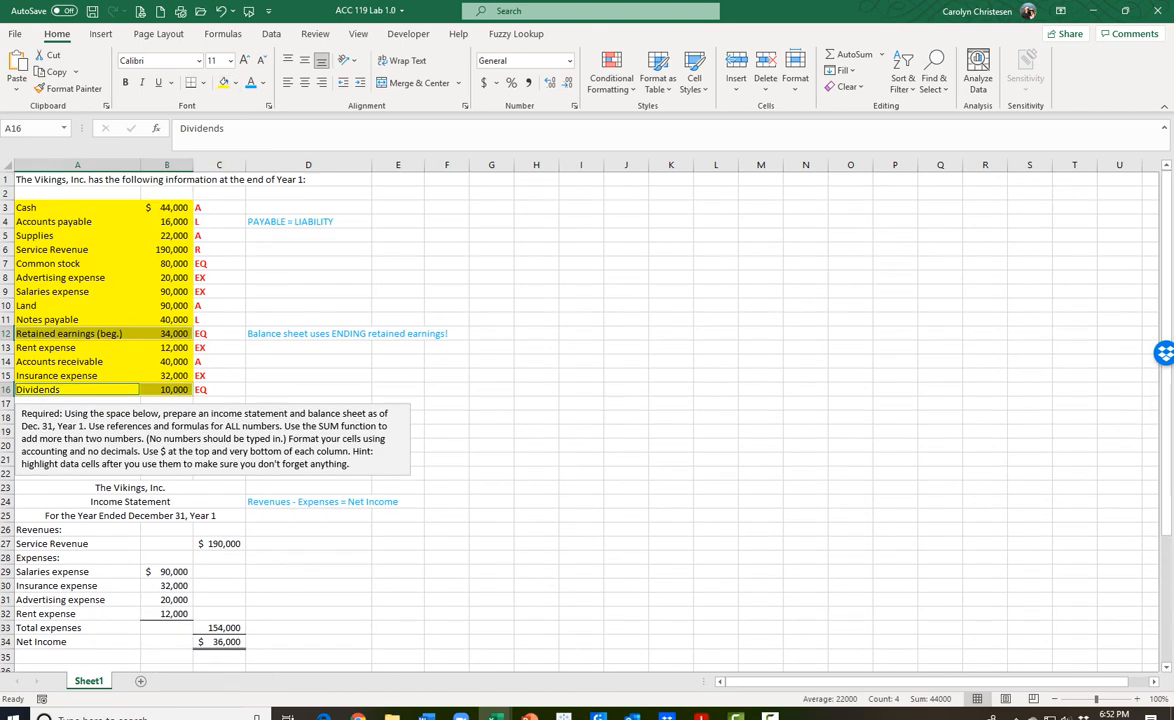
- Add a bottom border to the ending retained earnings amount in E47
{"action": "scroll", "coordinate": [580, 400], "scroll_direction": "down", "scroll_amount": 7}
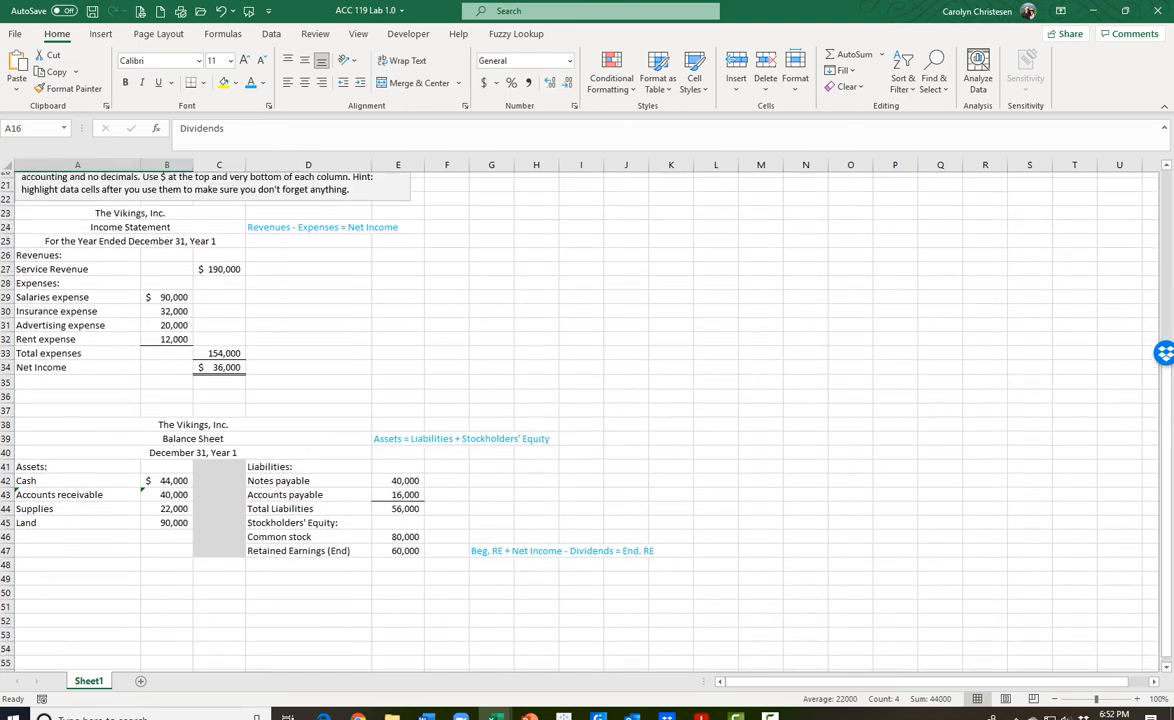
{"action": "scroll", "coordinate": [580, 400], "scroll_direction": "down", "scroll_amount": 1}
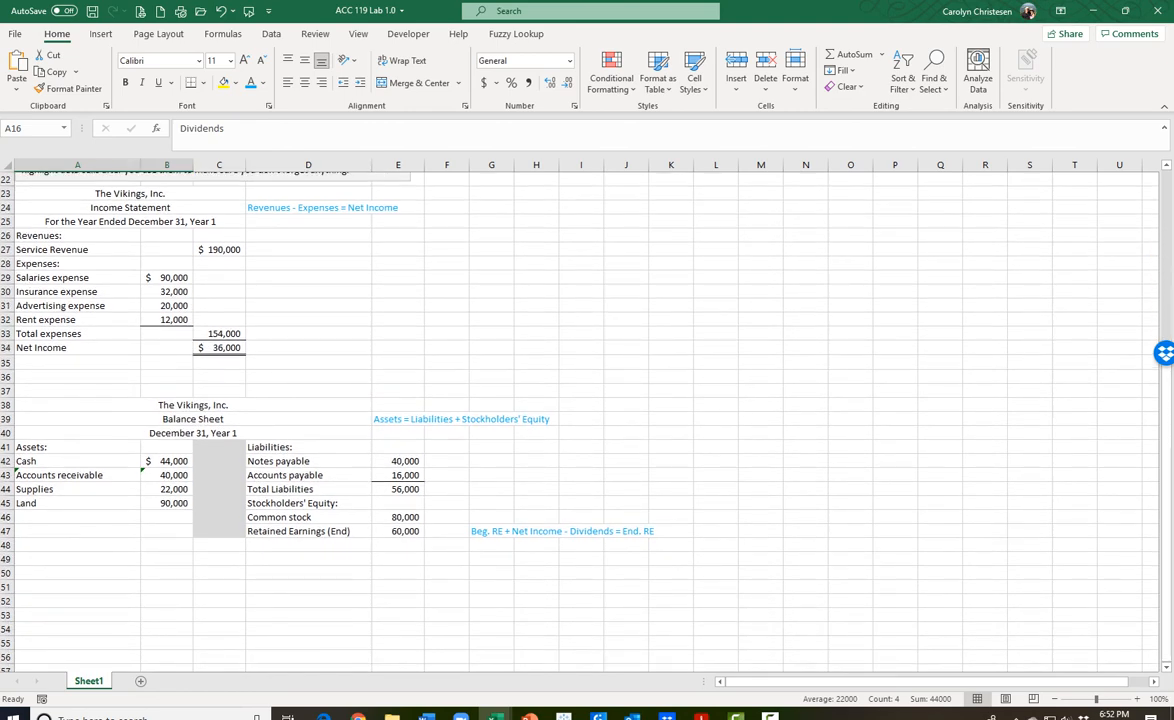
{"action": "left_click", "coordinate": [398, 531]}
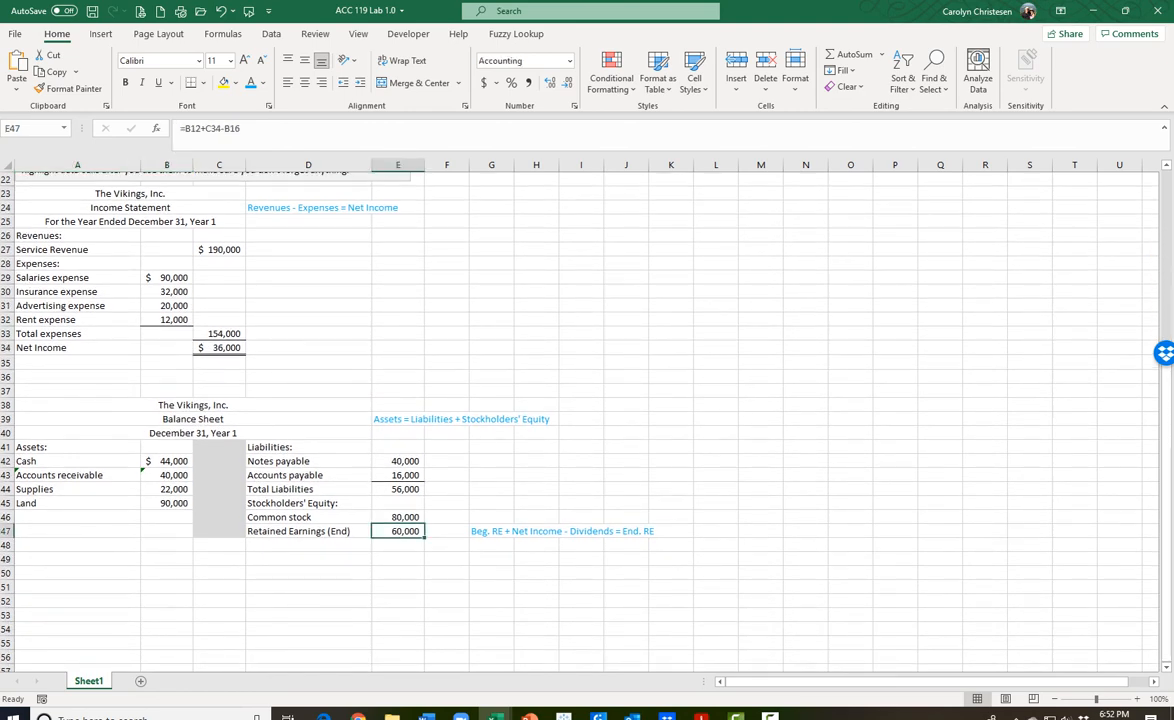
{"action": "left_click", "coordinate": [190, 83]}
- Enter the label "Total Stock. Equity" in D48 below Retained Earnings (End)
{"action": "left_click", "coordinate": [308, 545]}
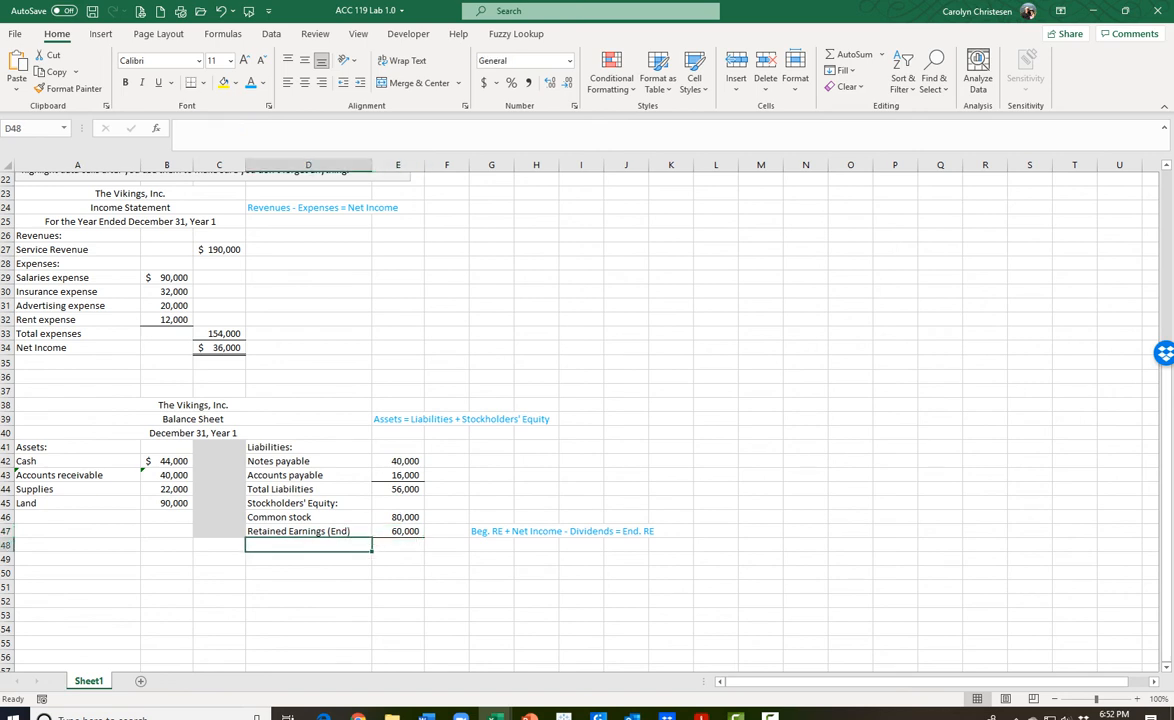
{"action": "type", "text": "Total "}
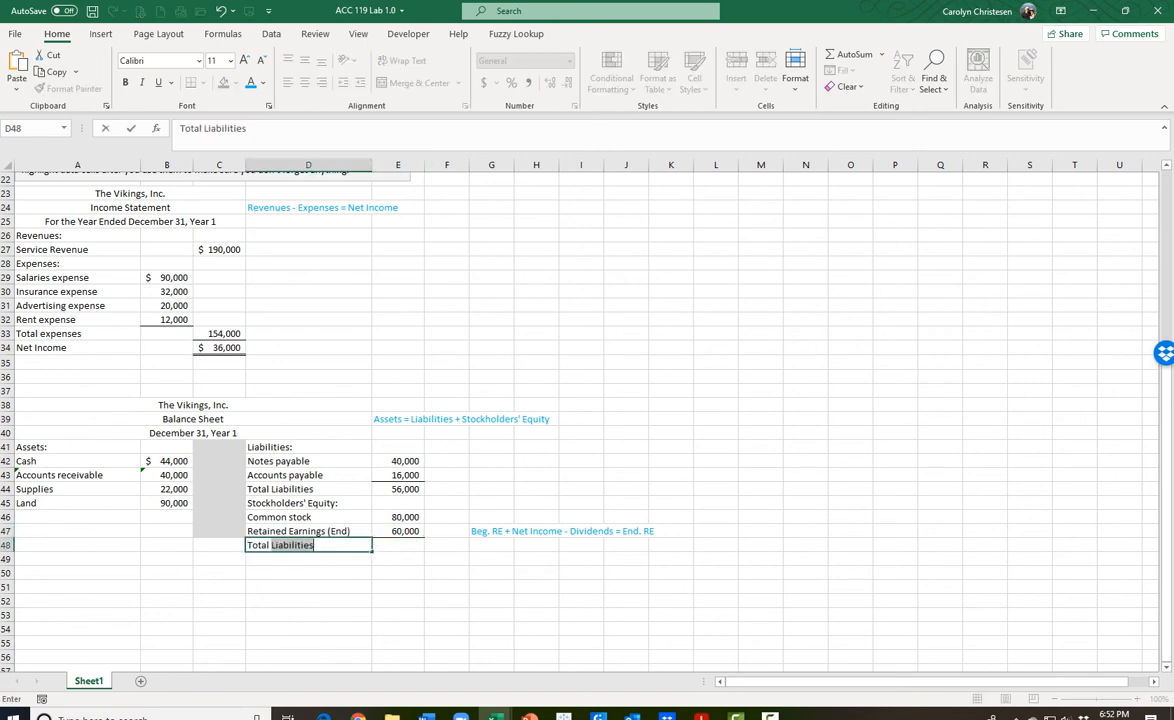
{"action": "type", "text": "Sto"}
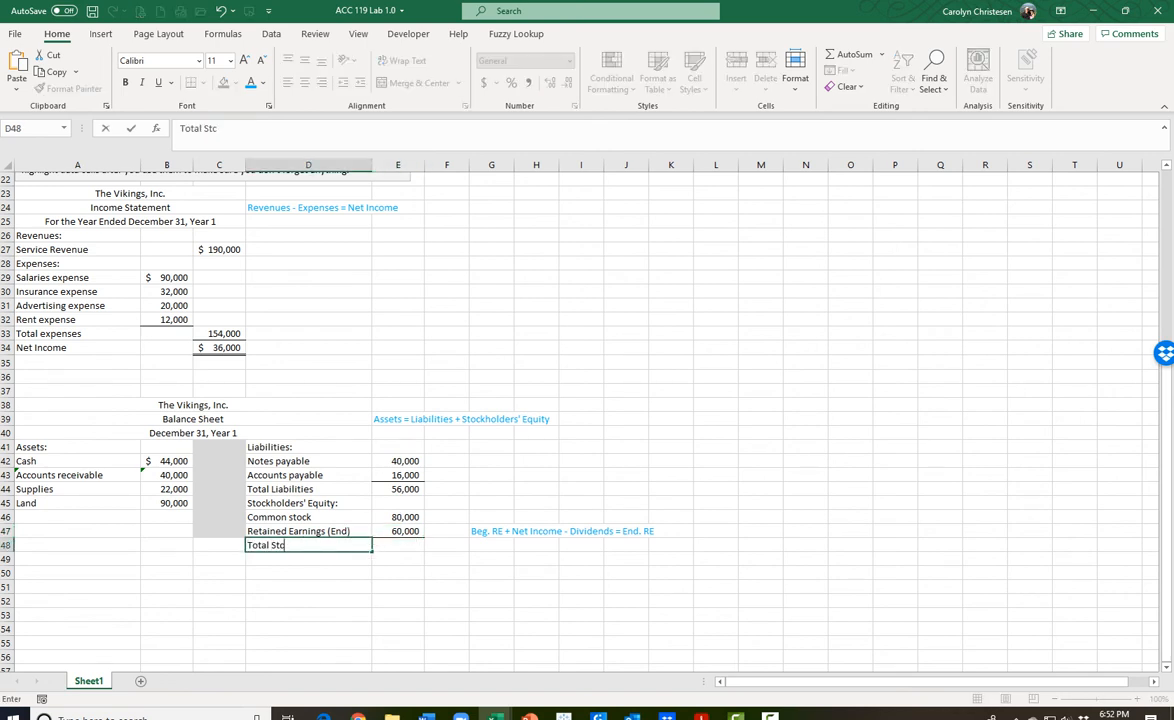
{"action": "type", "text": "ck. Equity"}
{"action": "key", "text": "Tab"}
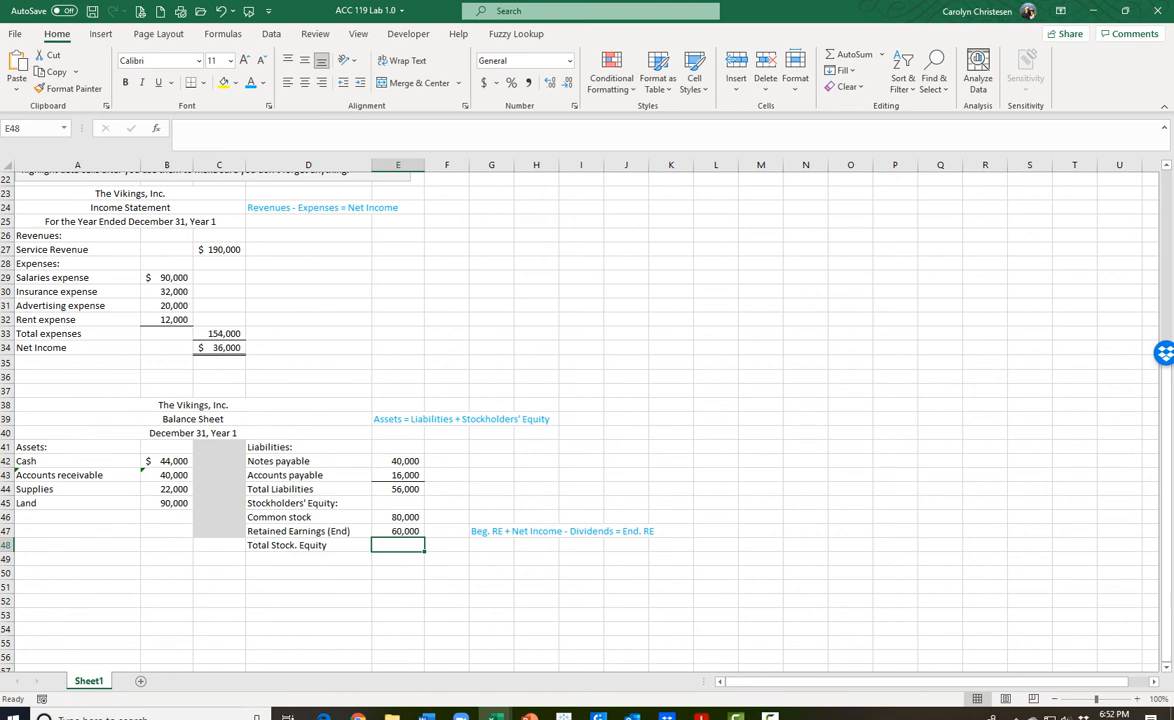
- Add common stock and retained earnings in E48 with =E46+E47, and give the cell a bottom border
{"action": "type", "text": "="}
{"action": "key", "text": "Up"}
{"action": "key", "text": "Up"}
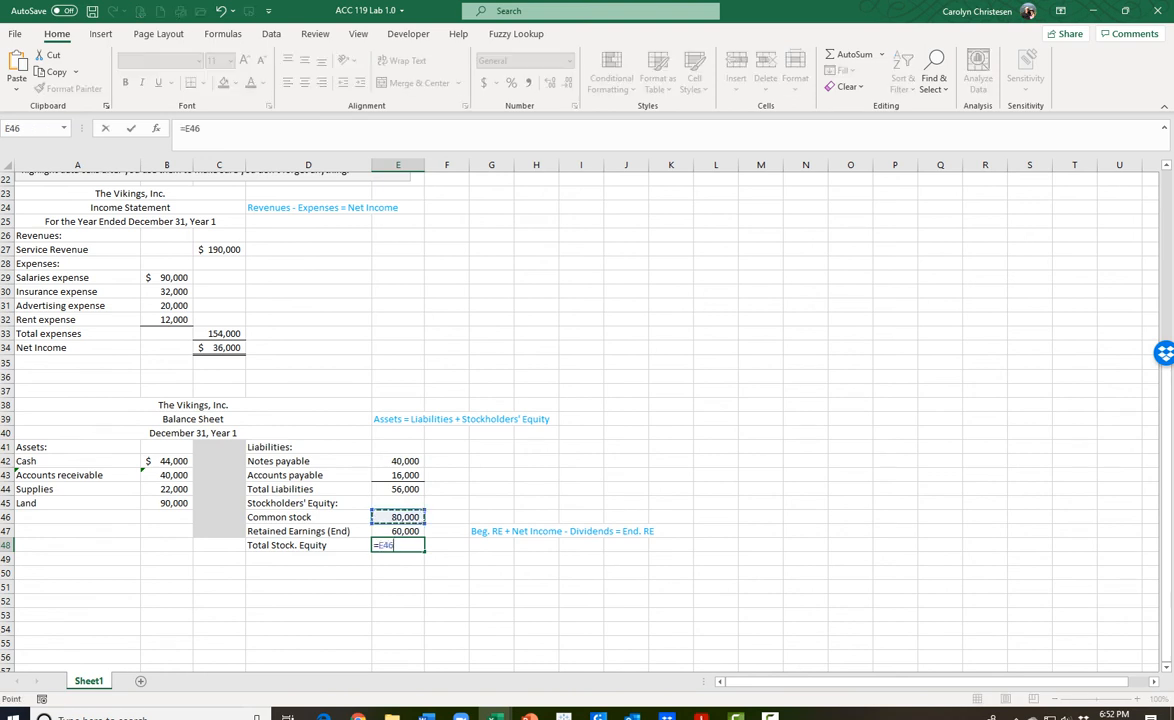
{"action": "type", "text": "+"}
{"action": "key", "text": "Up"}
{"action": "key", "text": "Return"}
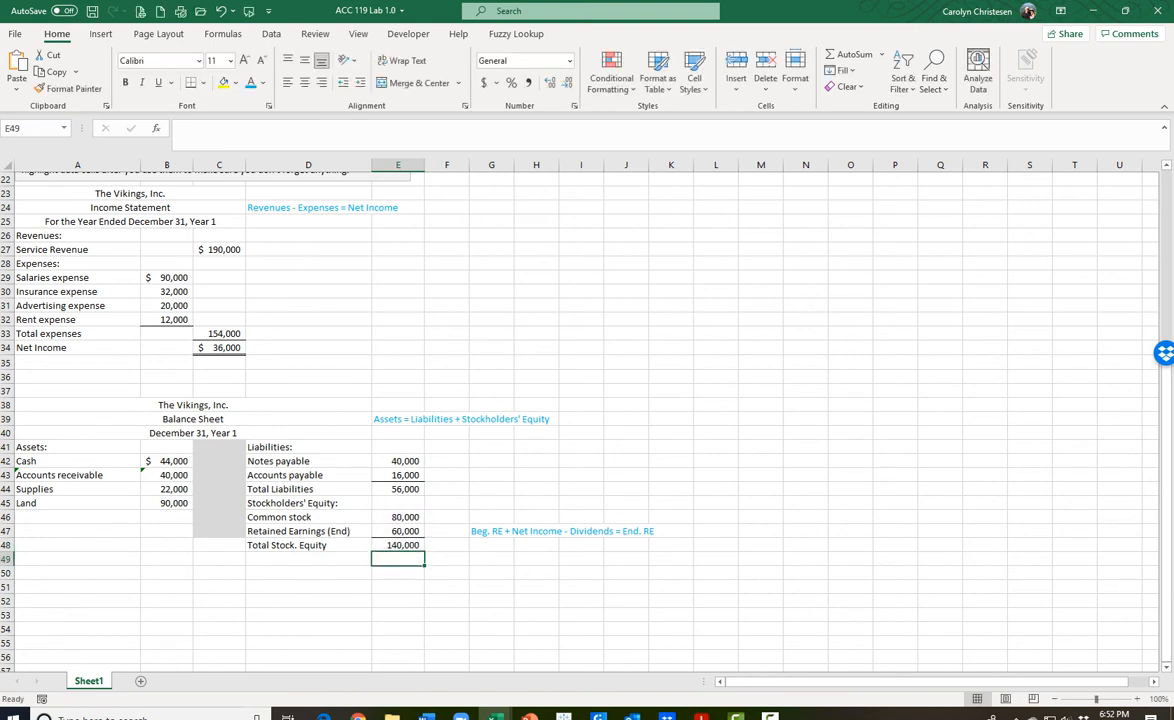
{"action": "left_click", "coordinate": [398, 545]}
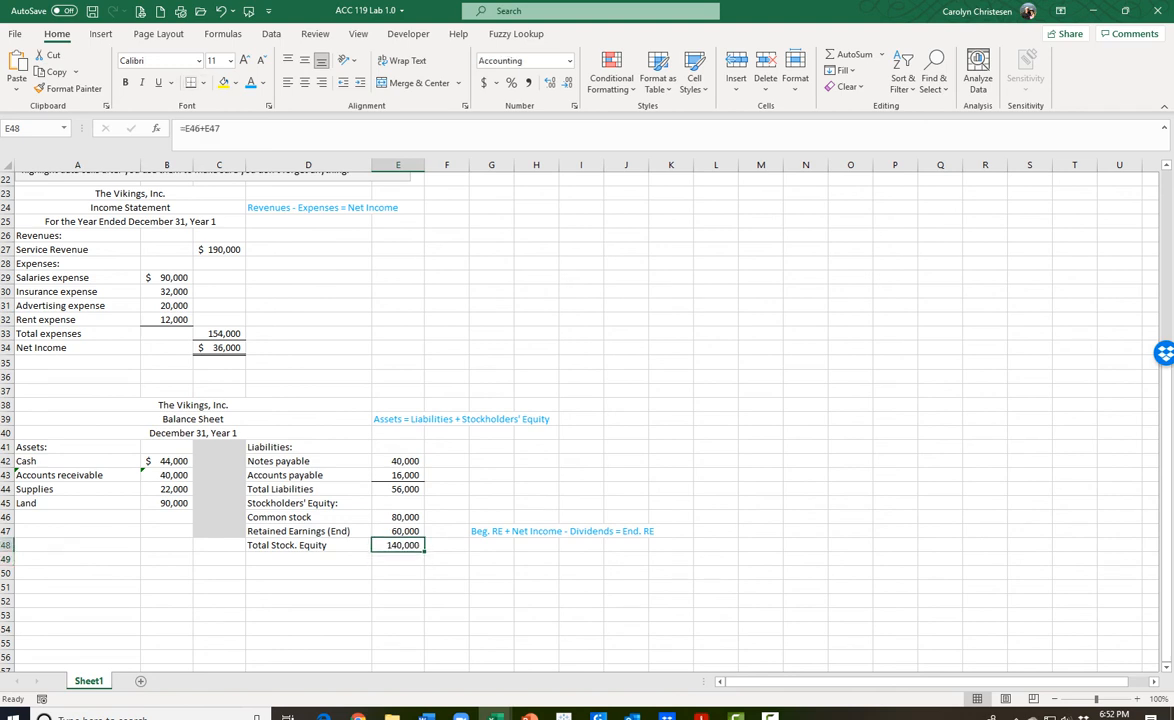
- Enter the label "Total Liab. & Stk. Equity" in D49
{"action": "left_click", "coordinate": [308, 559]}
{"action": "type", "text": "Total"}
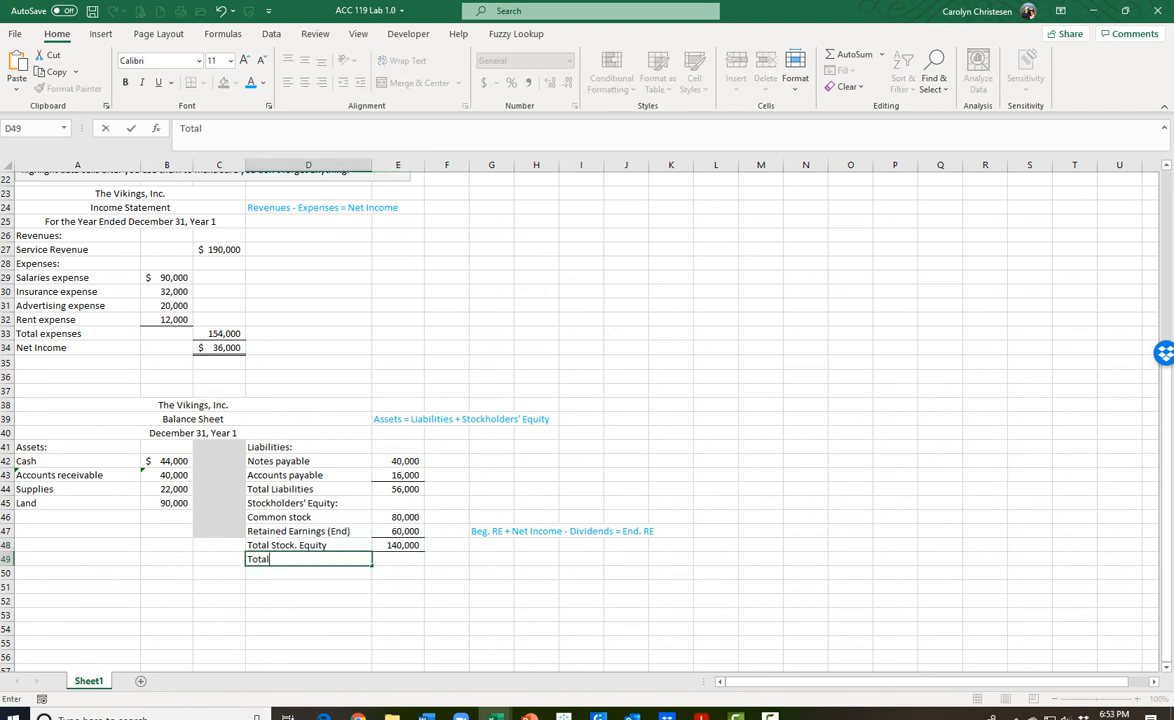
{"action": "type", "text": " Liab. & Stk. Equity"}
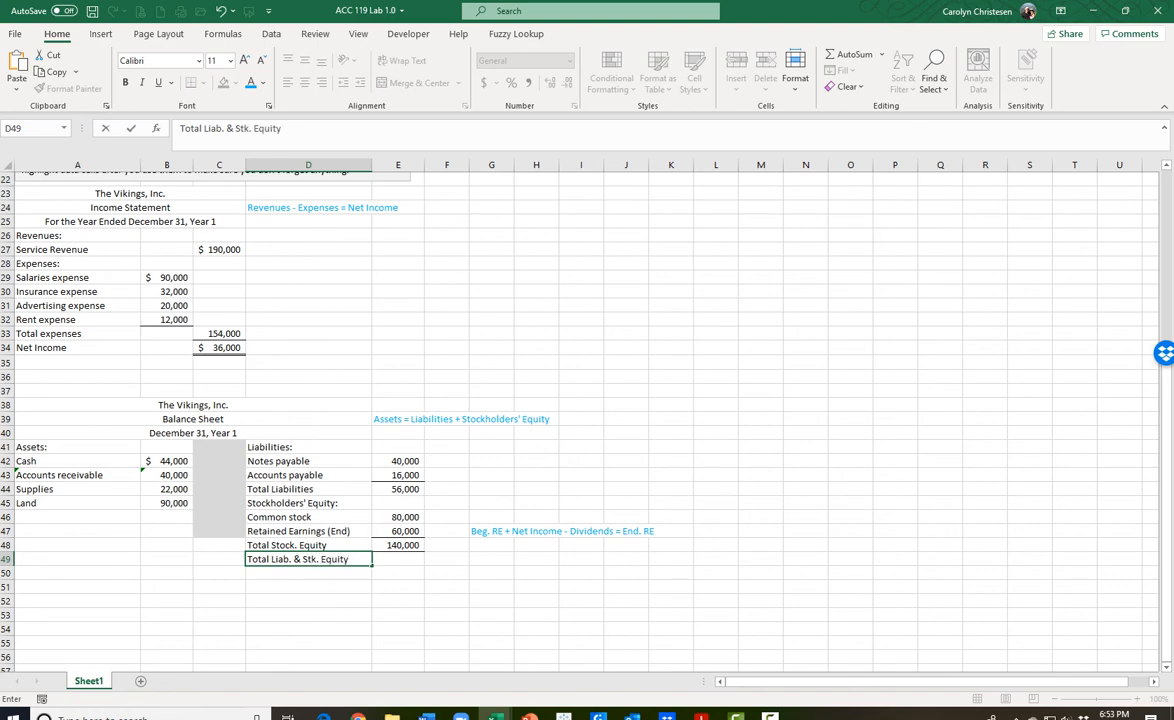
{"action": "key", "text": "Tab"}
- Calculate total liabilities and stockholders' equity in E49 with the formula =E44+E48
{"action": "type", "text": "="}
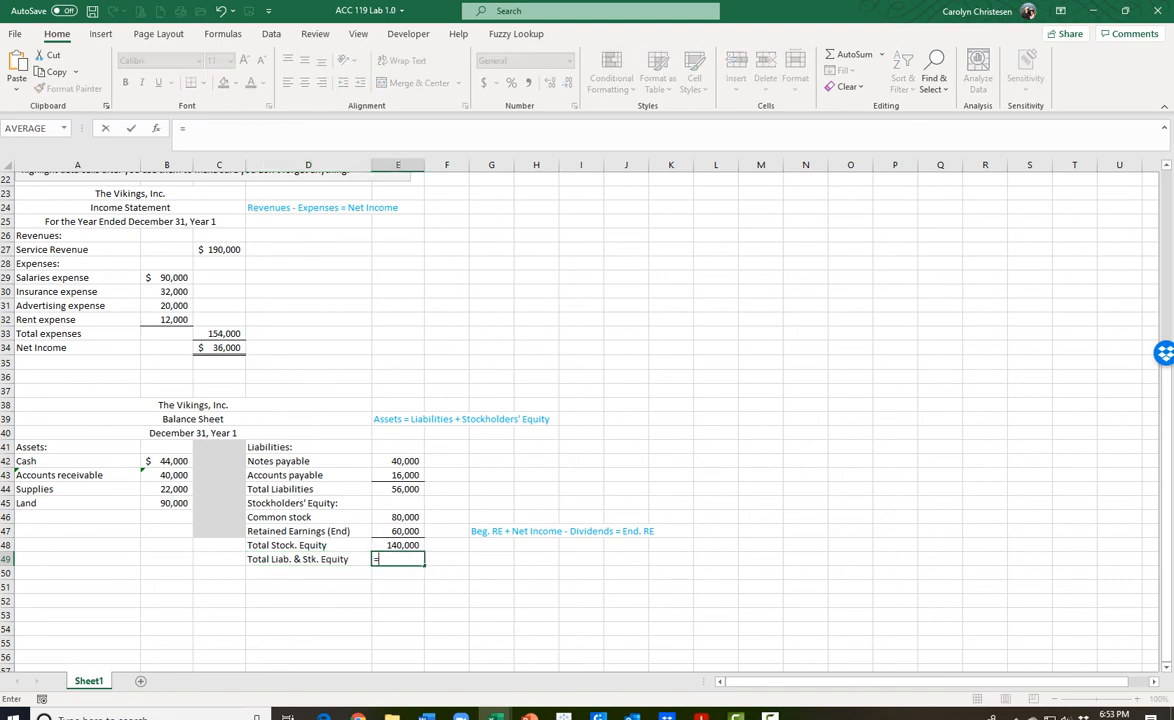
{"action": "left_click", "coordinate": [398, 489]}
{"action": "type", "text": "+"}
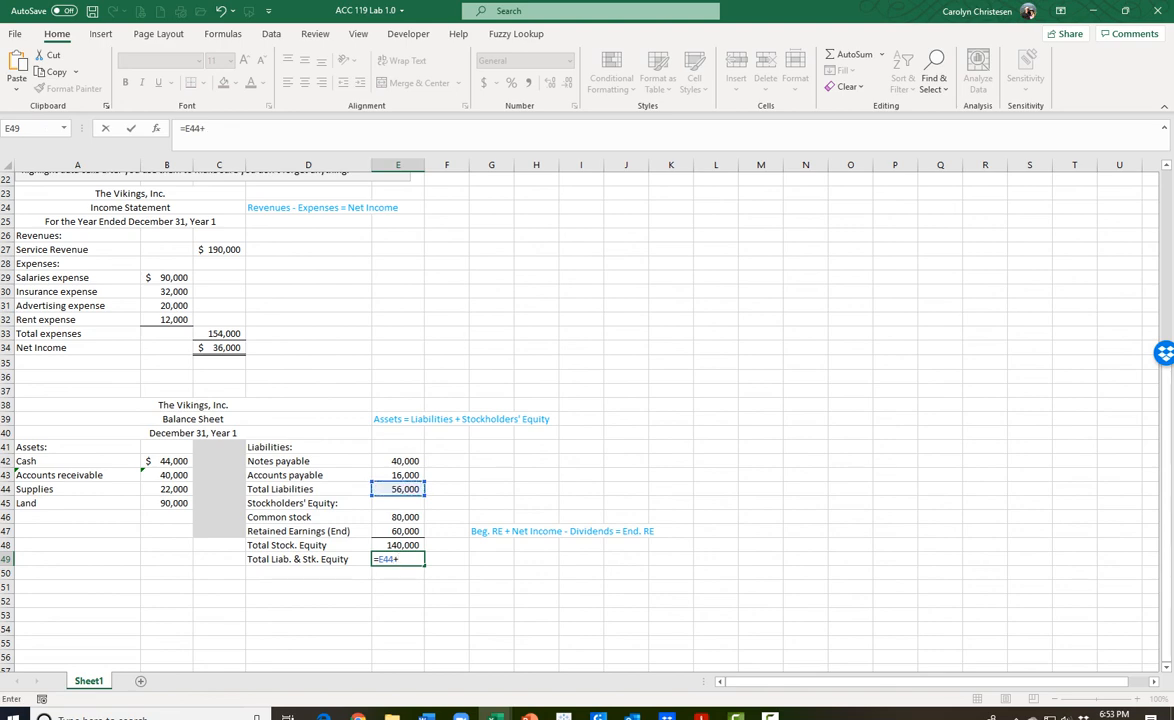
{"action": "left_click", "coordinate": [398, 545]}
{"action": "key", "text": "Return"}
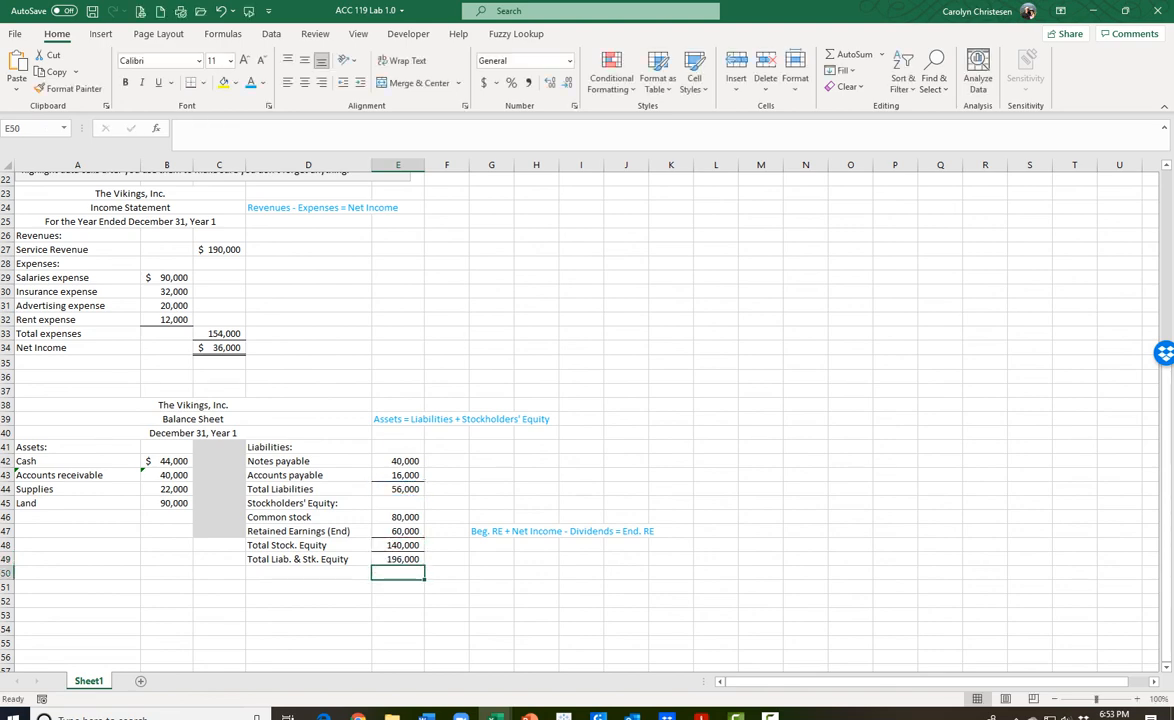
- Enter the label "Total Assets" in A49 and total the assets in B49 with =SUM(B42:B48)
{"action": "left_click", "coordinate": [78, 559]}
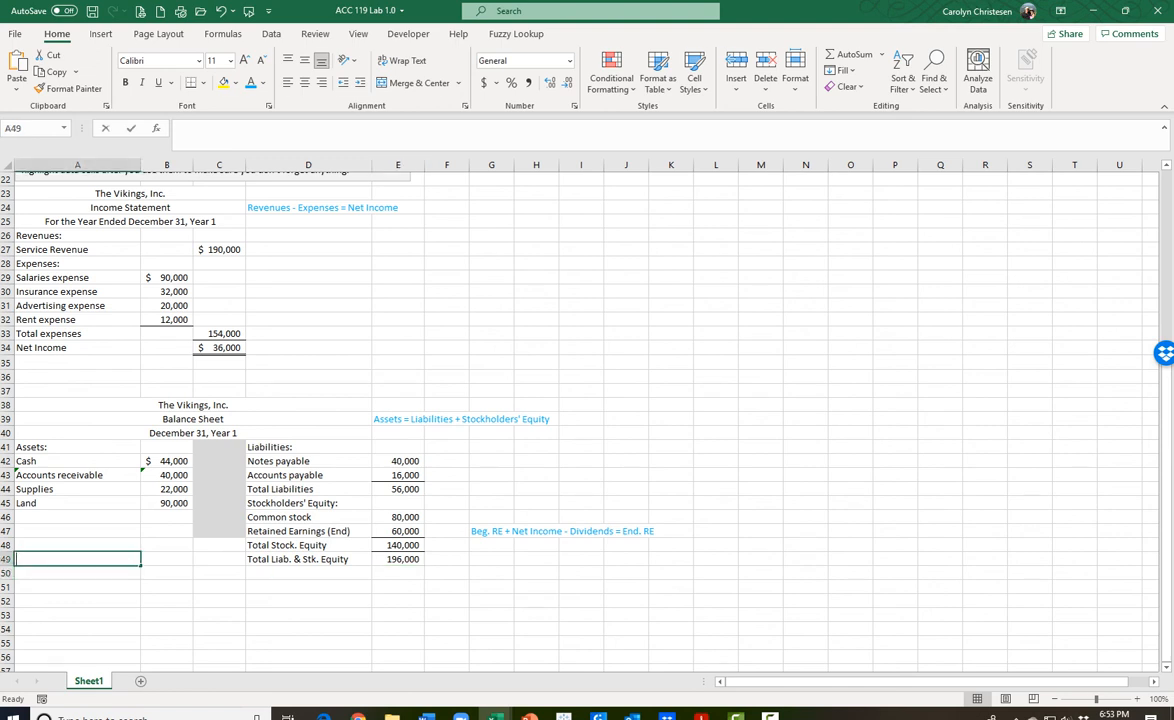
{"action": "type", "text": "Total Assets"}
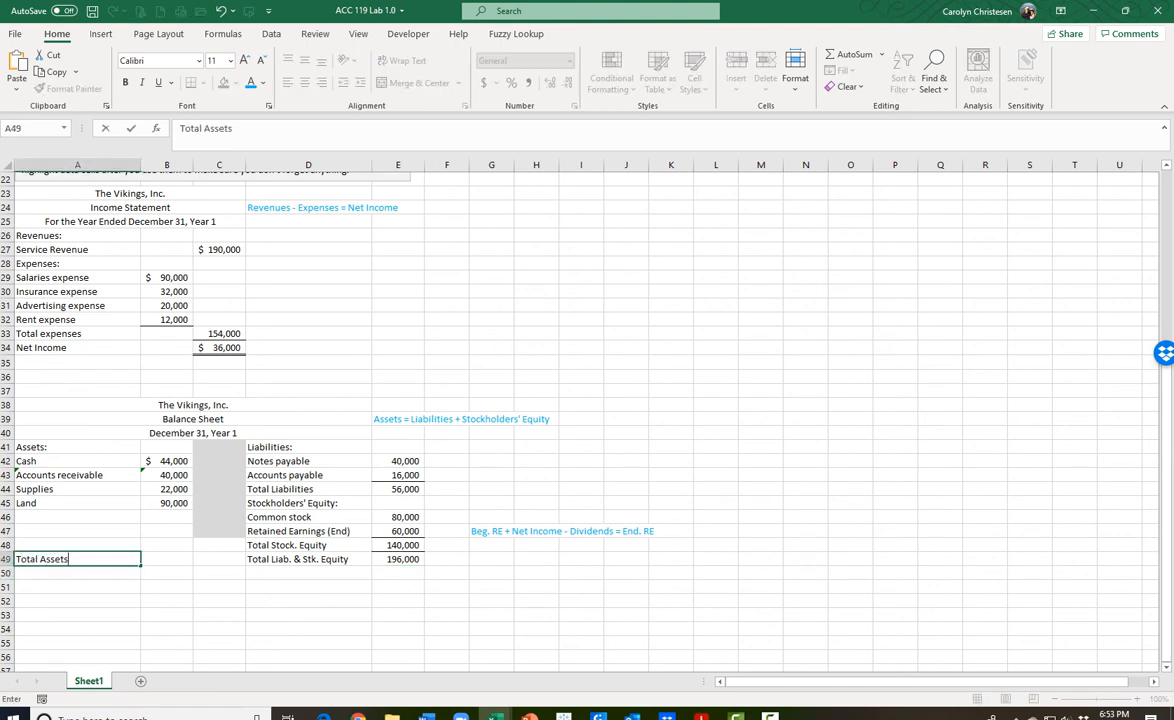
{"action": "key", "text": "Tab"}
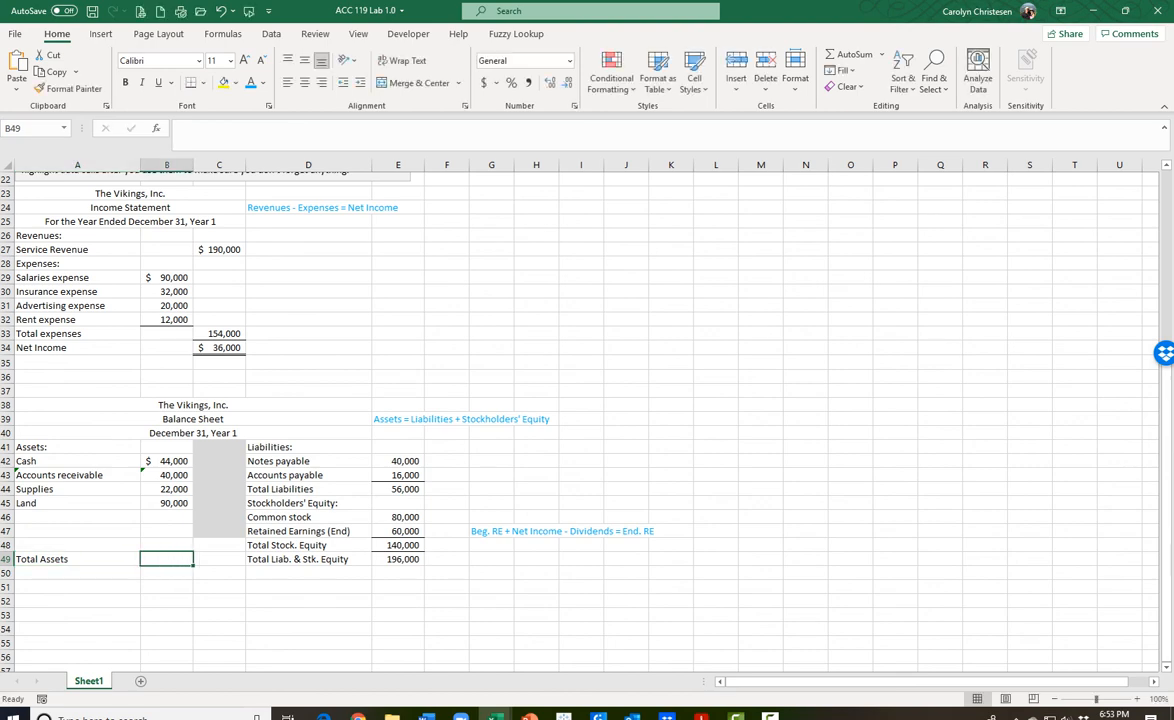
{"action": "left_click", "coordinate": [849, 54]}
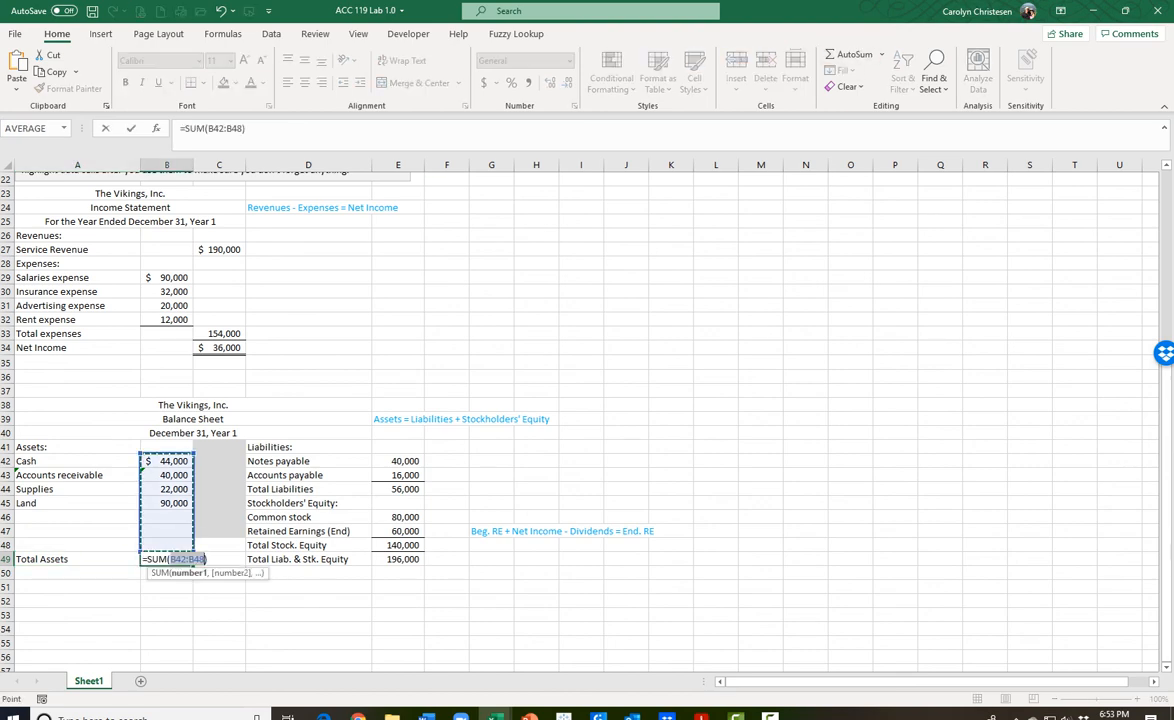
{"action": "key", "text": "Return"}
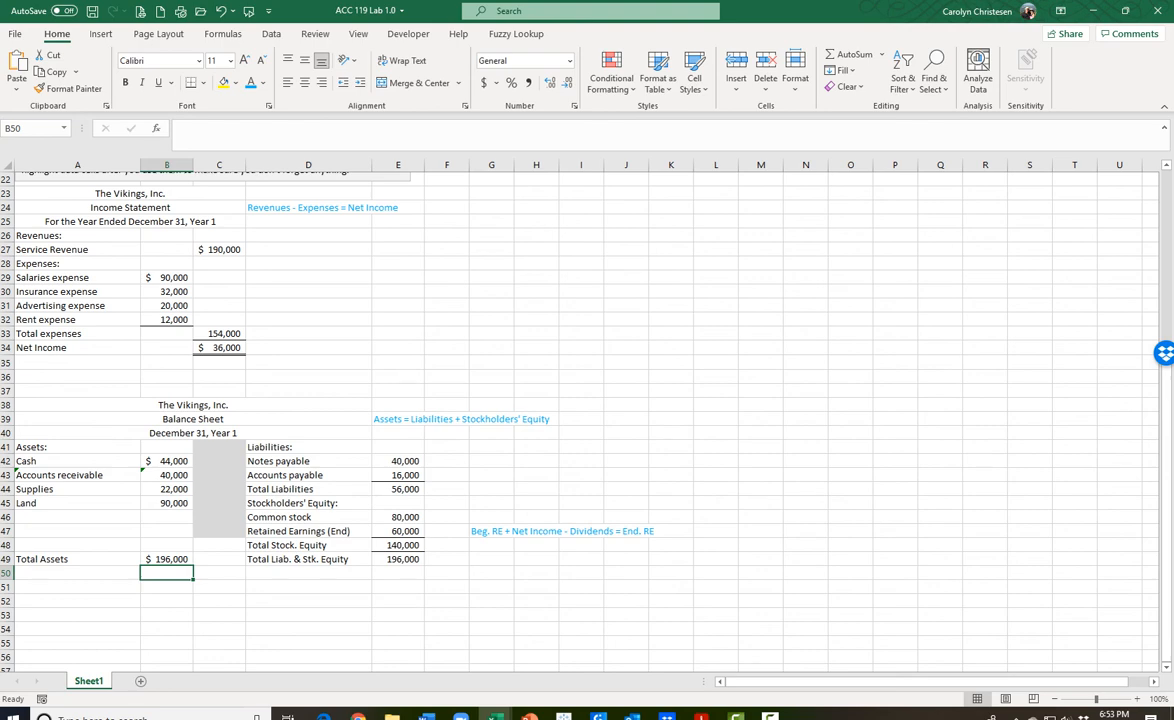
- Apply a top and double bottom border to the Total Assets amount in B49
{"action": "left_click", "coordinate": [77, 615]}
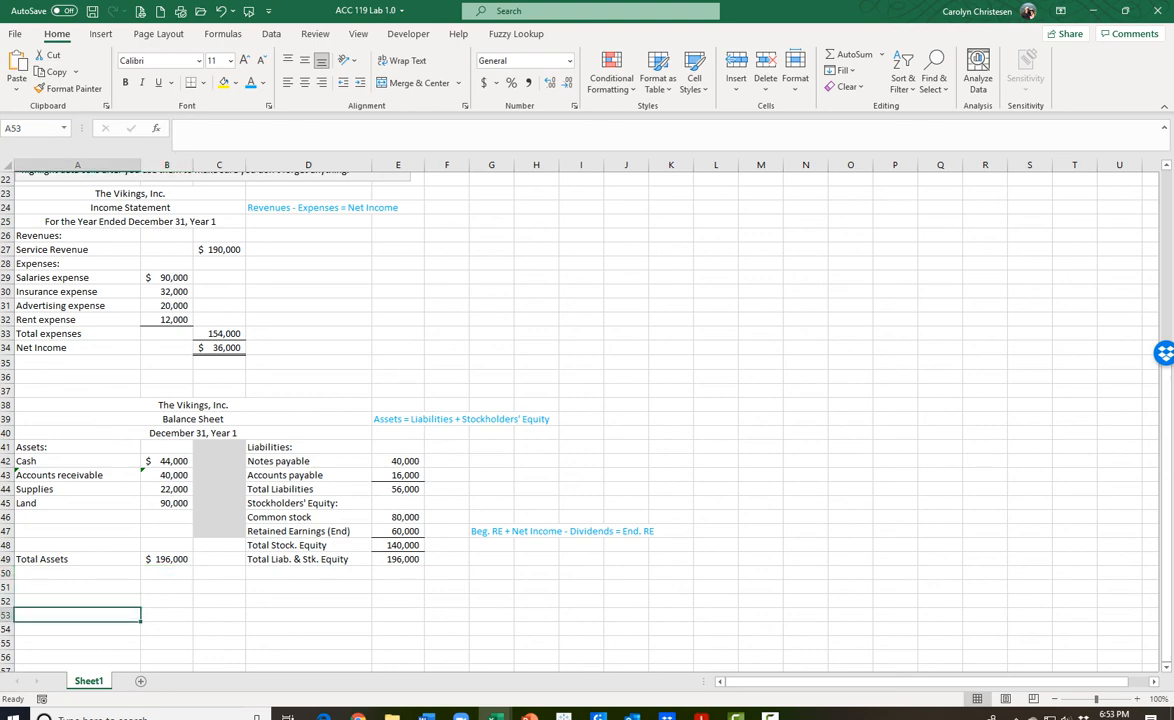
{"action": "left_click", "coordinate": [167, 559]}
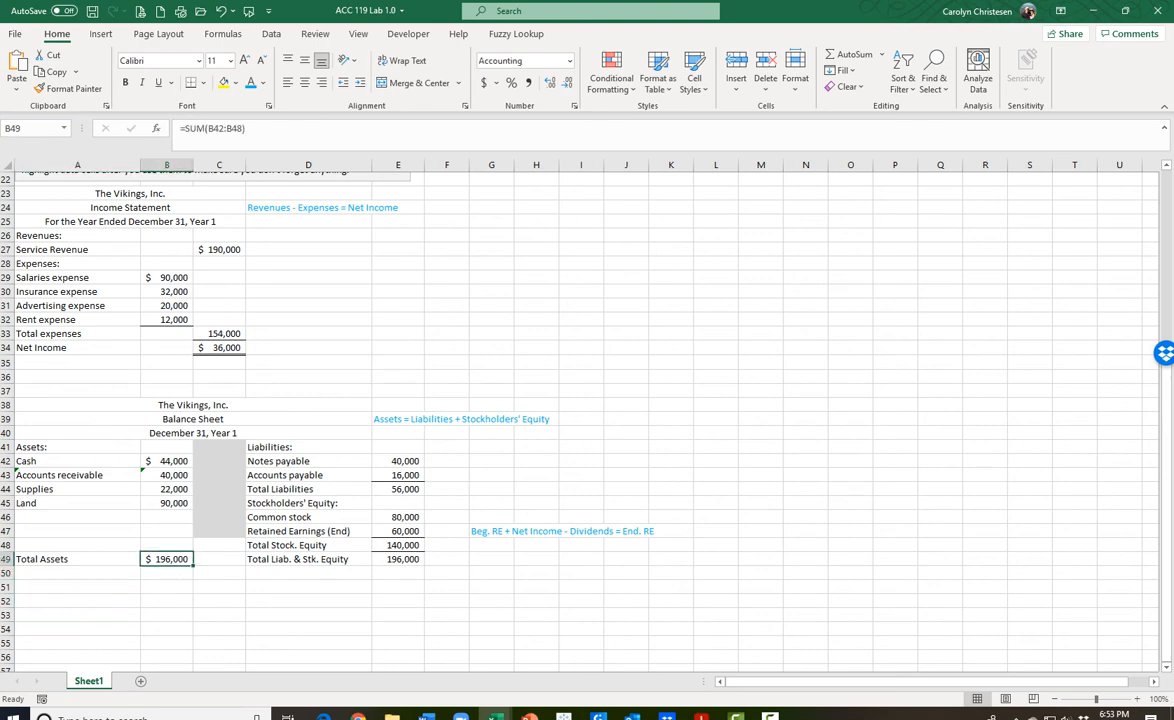
{"action": "left_click", "coordinate": [202, 82]}
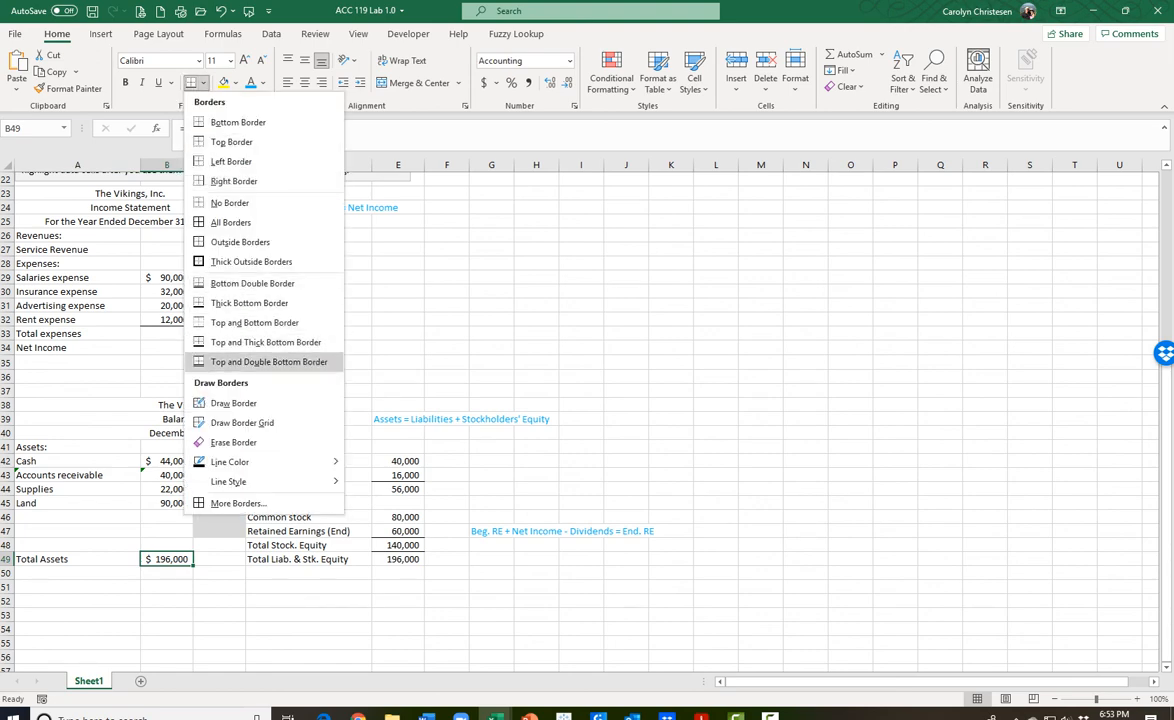
{"action": "left_click", "coordinate": [269, 362]}
{"action": "left_click", "coordinate": [219, 574]}
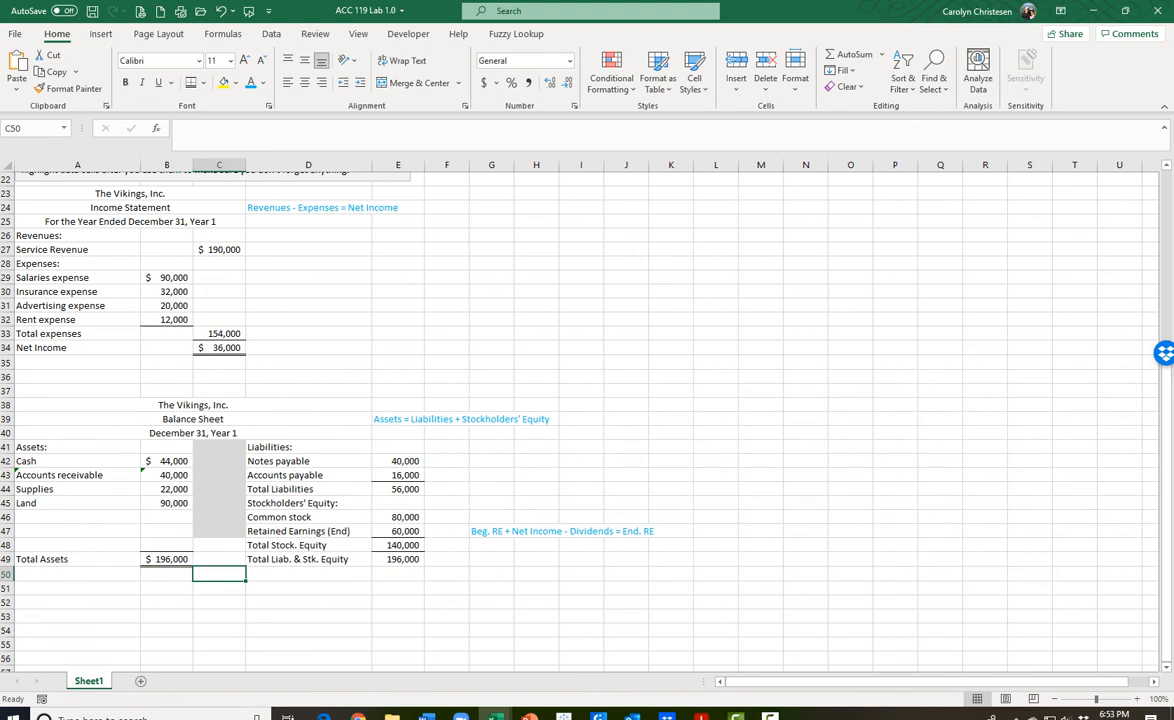
- Apply the Accounting format's $ symbol to the Notes payable amount in E42 and the Total Liab. & Stk. Equity amount in E49
{"action": "left_click", "coordinate": [398, 461]}
{"action": "left_click", "coordinate": [398, 560], "text": "ctrl"}
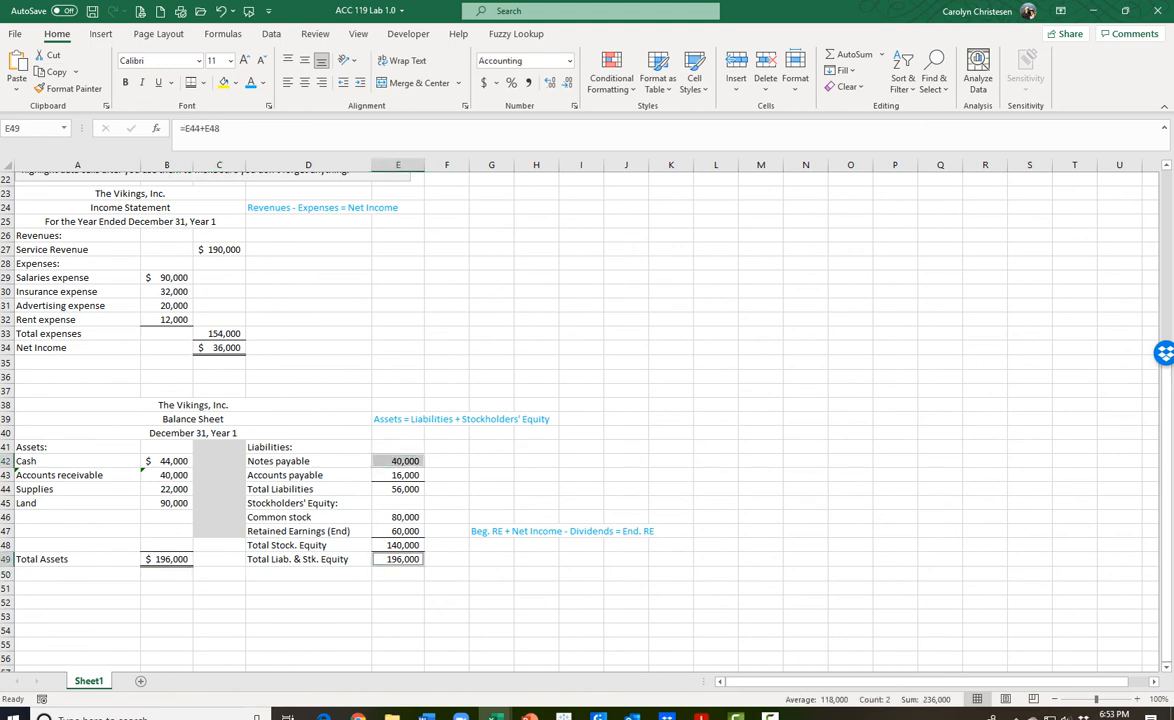
{"action": "left_click", "coordinate": [575, 106]}
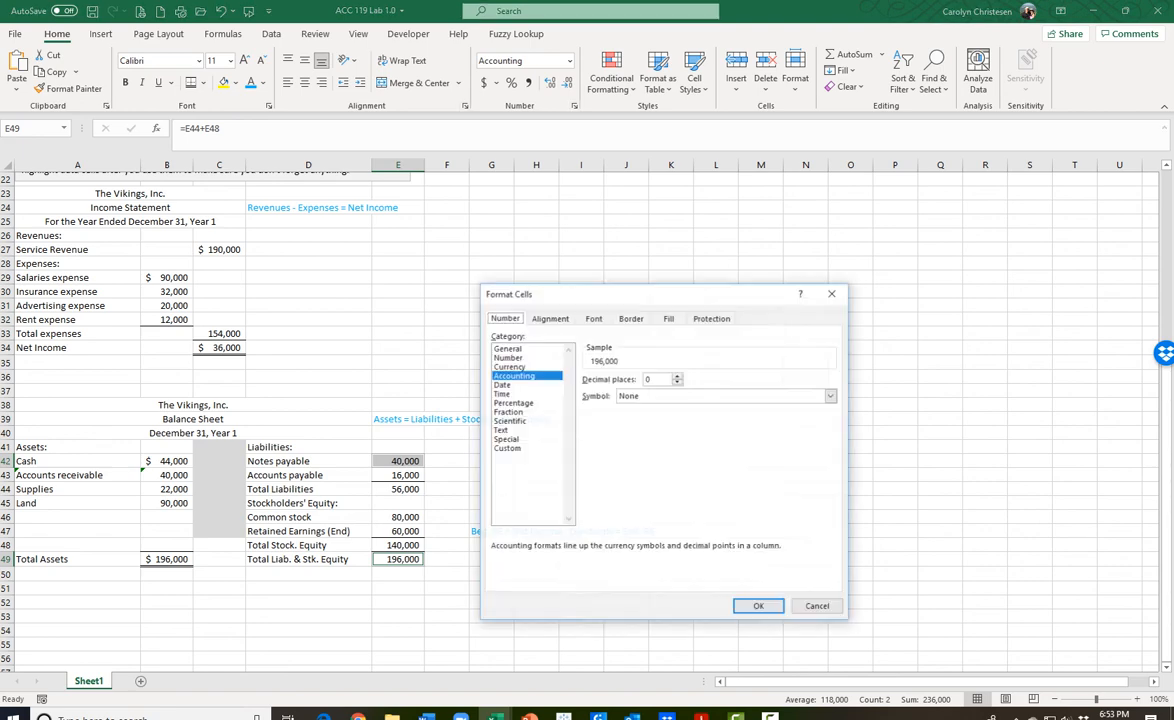
{"action": "left_click", "coordinate": [831, 396]}
{"action": "left_click", "coordinate": [700, 427]}
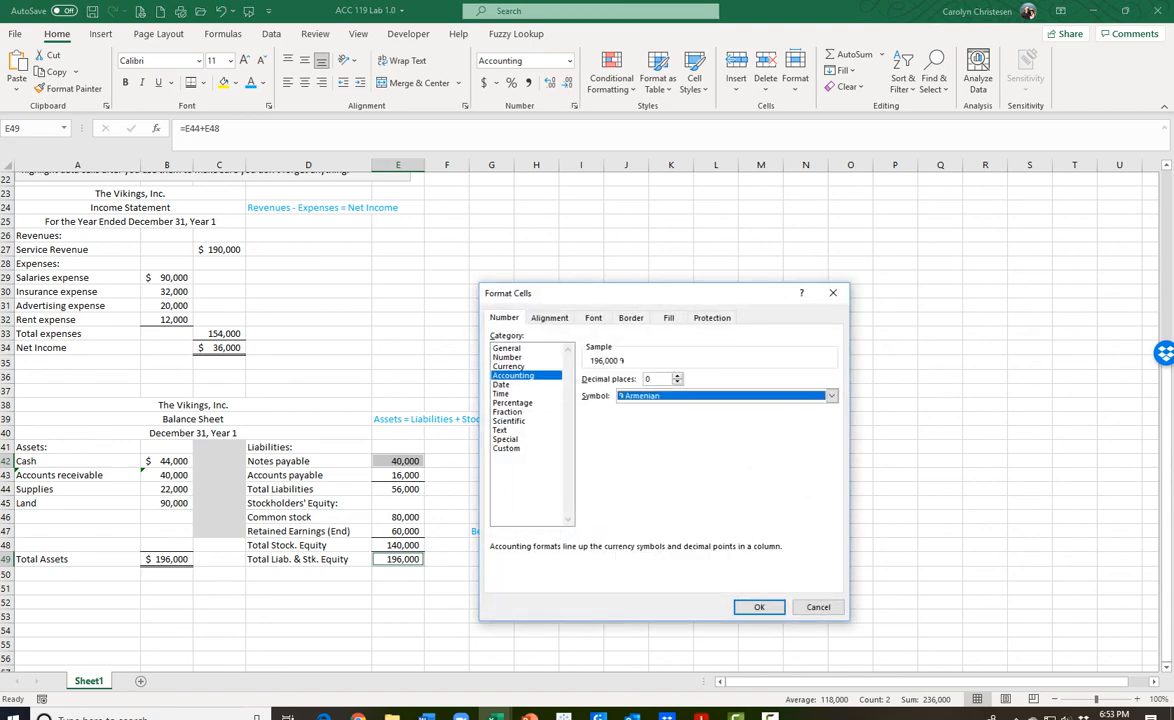
{"action": "left_click", "coordinate": [831, 396]}
{"action": "left_click", "coordinate": [620, 417]}
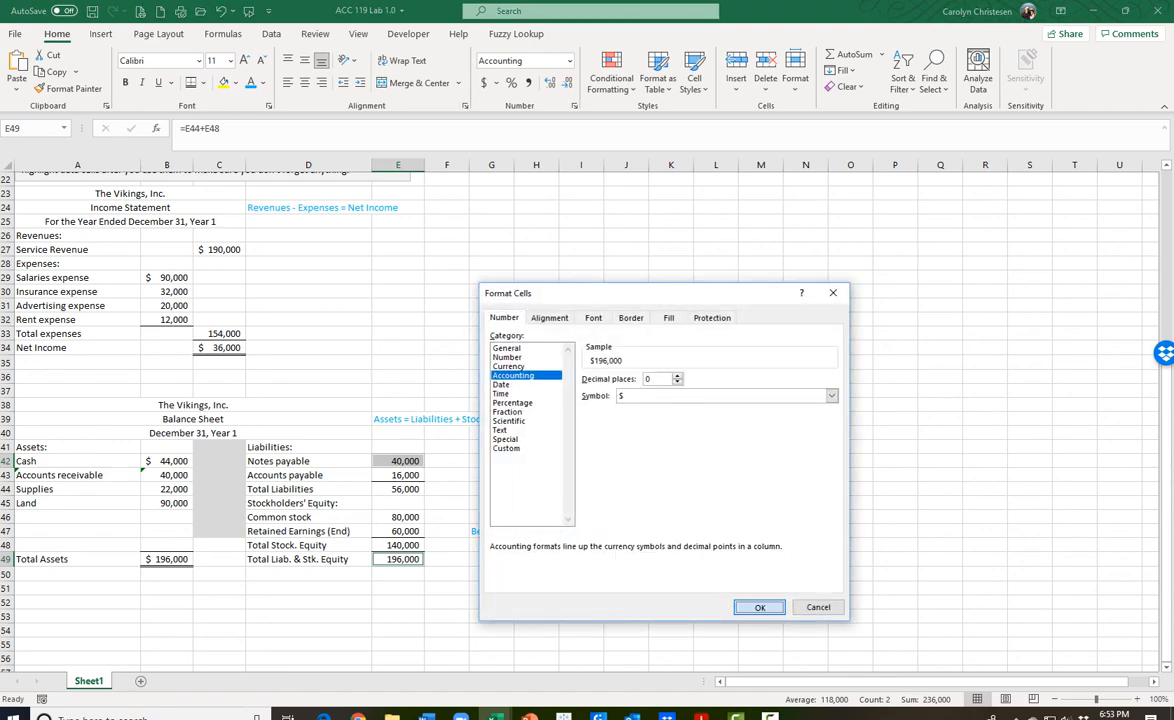
{"action": "left_click", "coordinate": [759, 607]}
{"action": "left_click", "coordinate": [308, 574]}
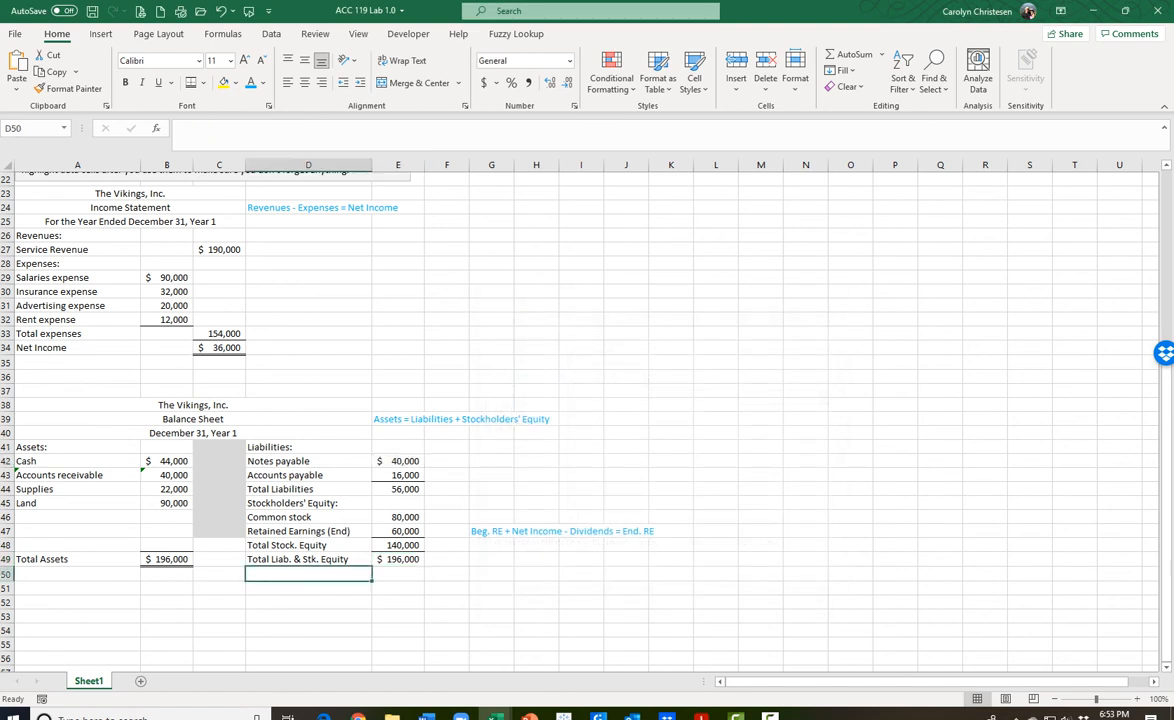
- Copy the formatting of the Total Assets amount in B49 onto the Total Liab. & Stk. Equity amount in E49
{"action": "left_click", "coordinate": [398, 559]}
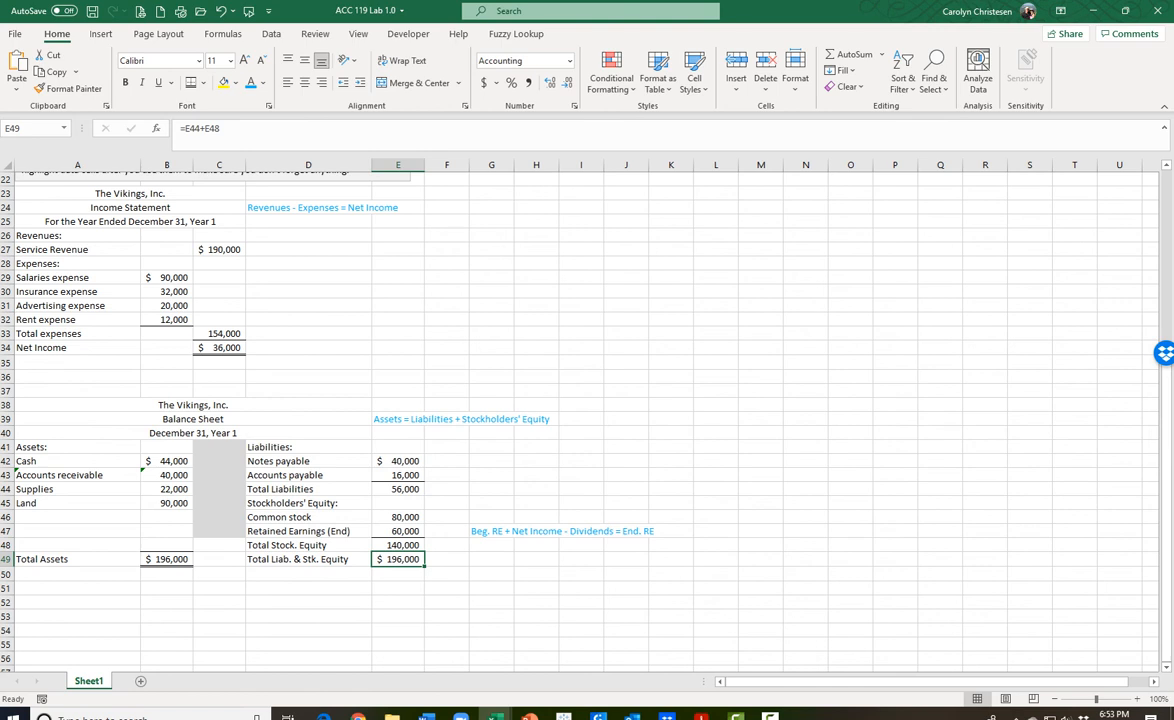
{"action": "left_click", "coordinate": [308, 588]}
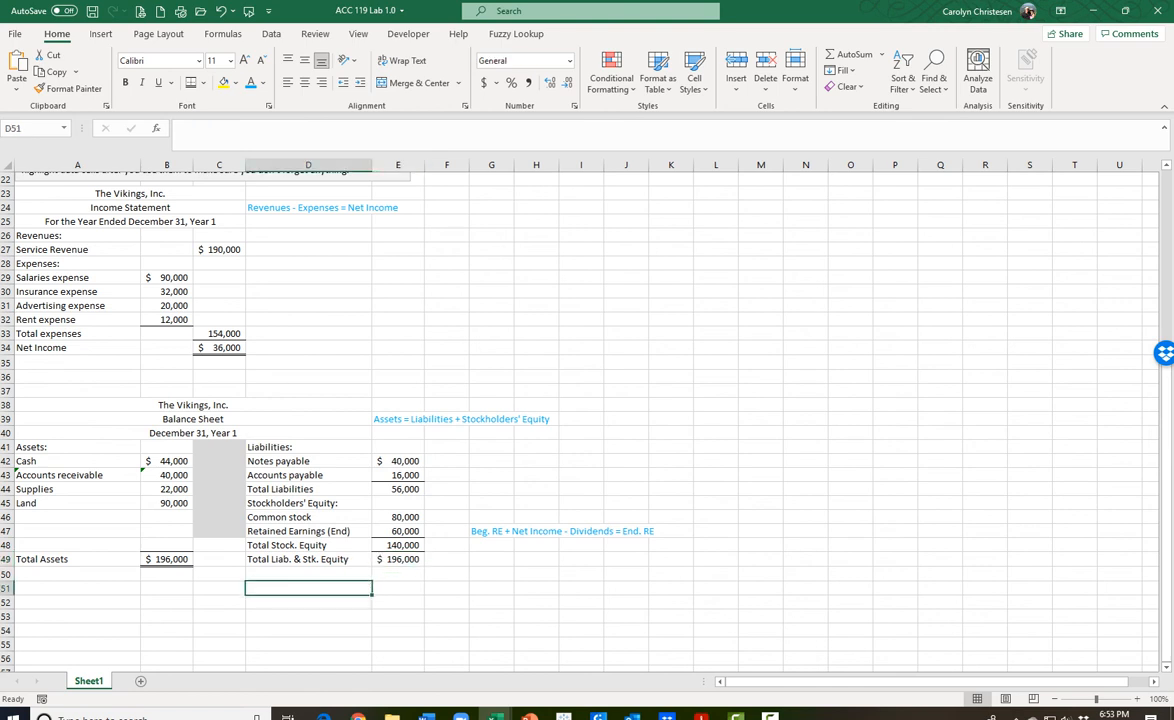
{"action": "left_click", "coordinate": [167, 559]}
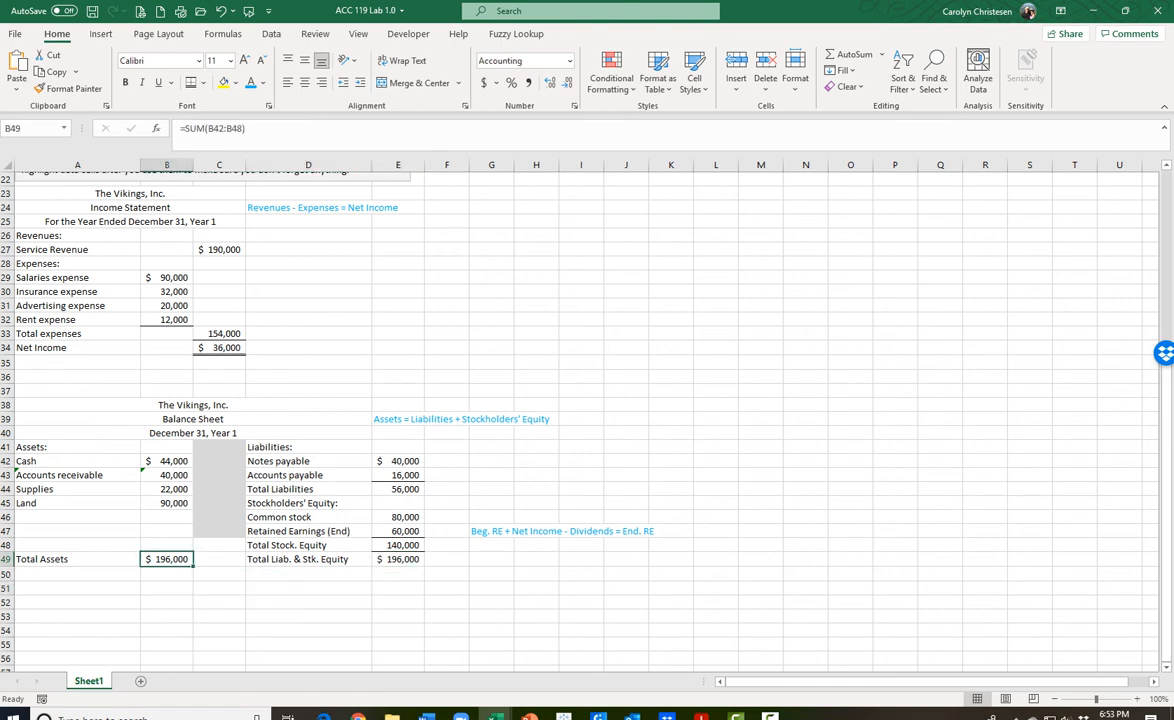
{"action": "left_click", "coordinate": [68, 88]}
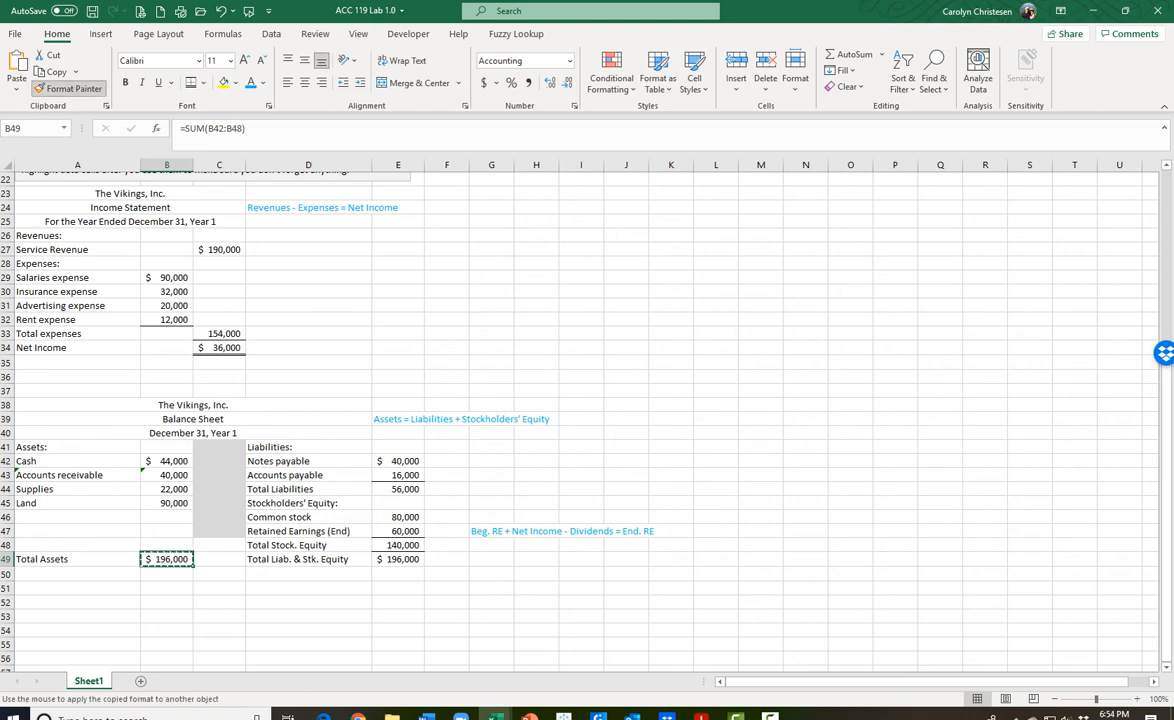
{"action": "left_click", "coordinate": [398, 559]}
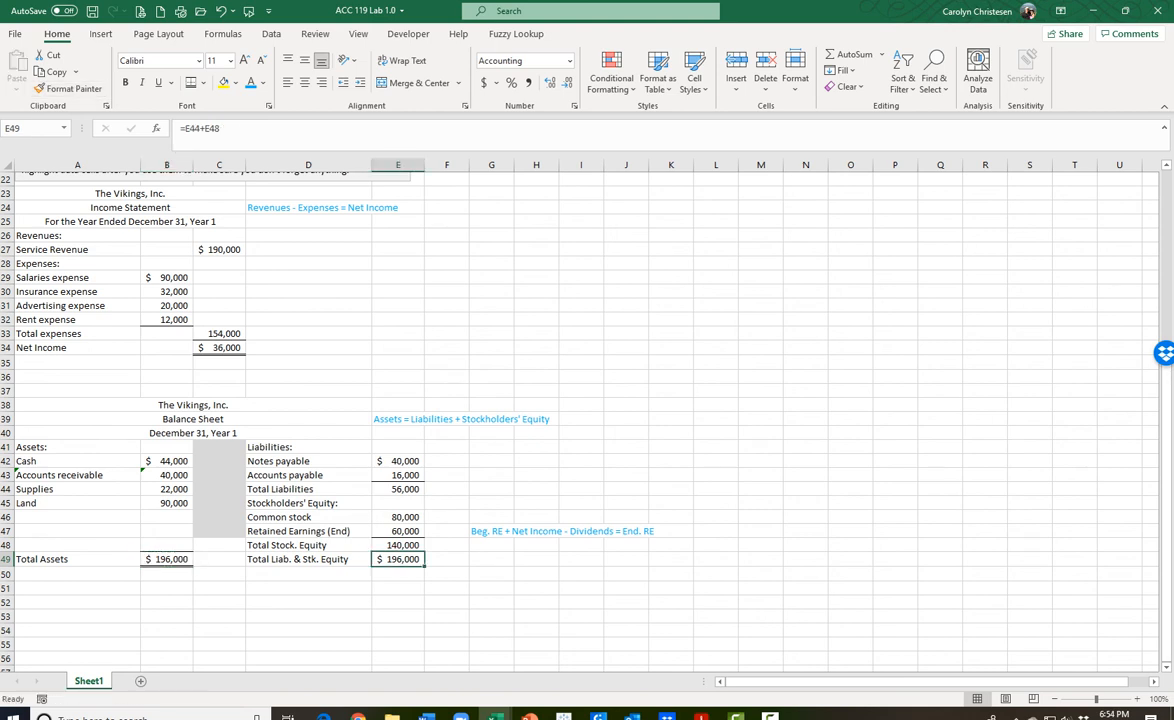
{"action": "left_click", "coordinate": [536, 602]}
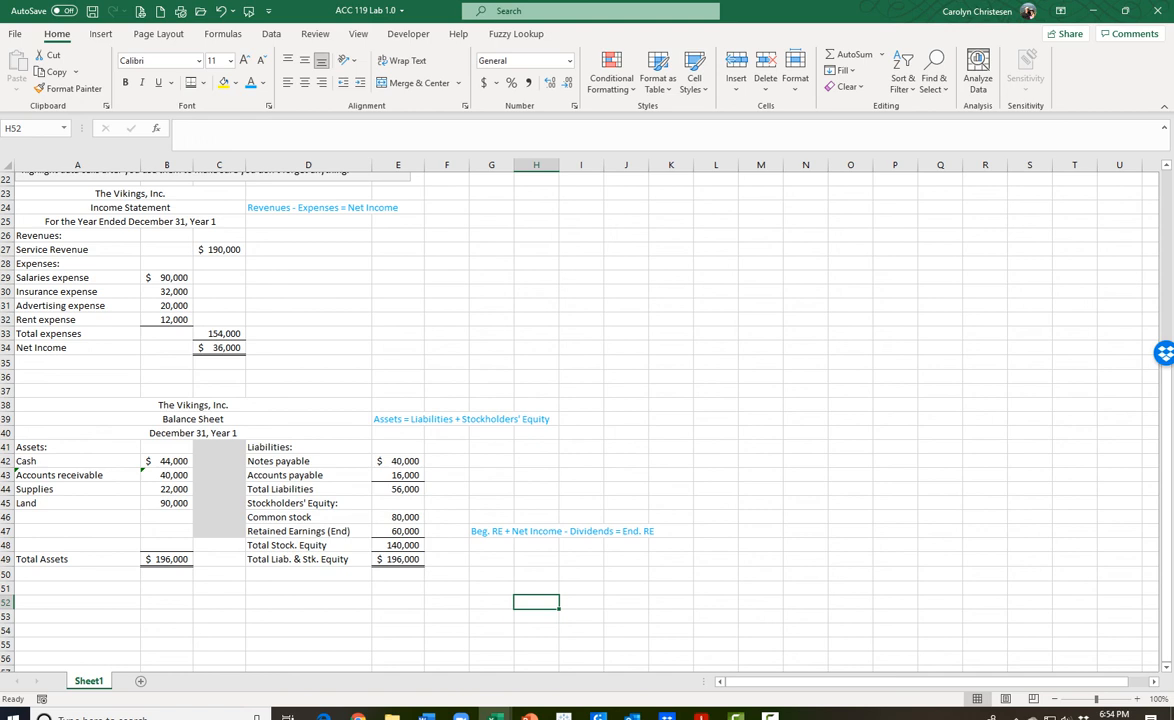
- Display the sheet's formulas to review the references in both statements, and switch back to showing values
{"action": "key", "text": "ctrl+grave"}
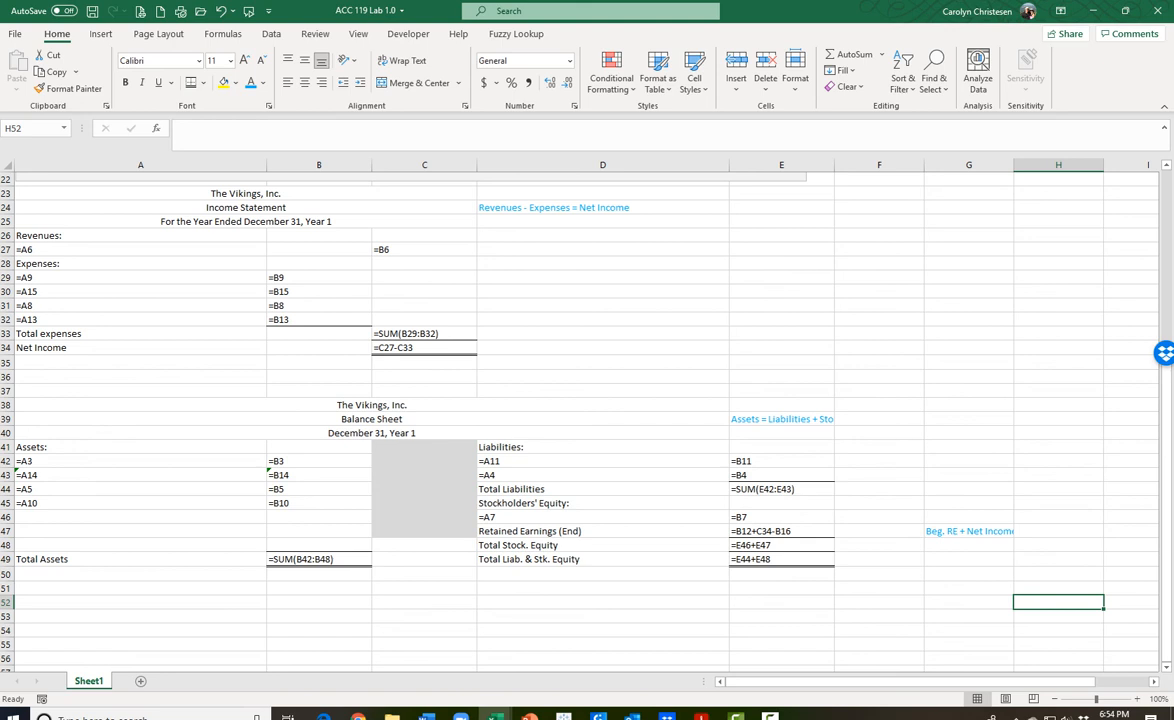
{"action": "key", "text": "ctrl+grave"}
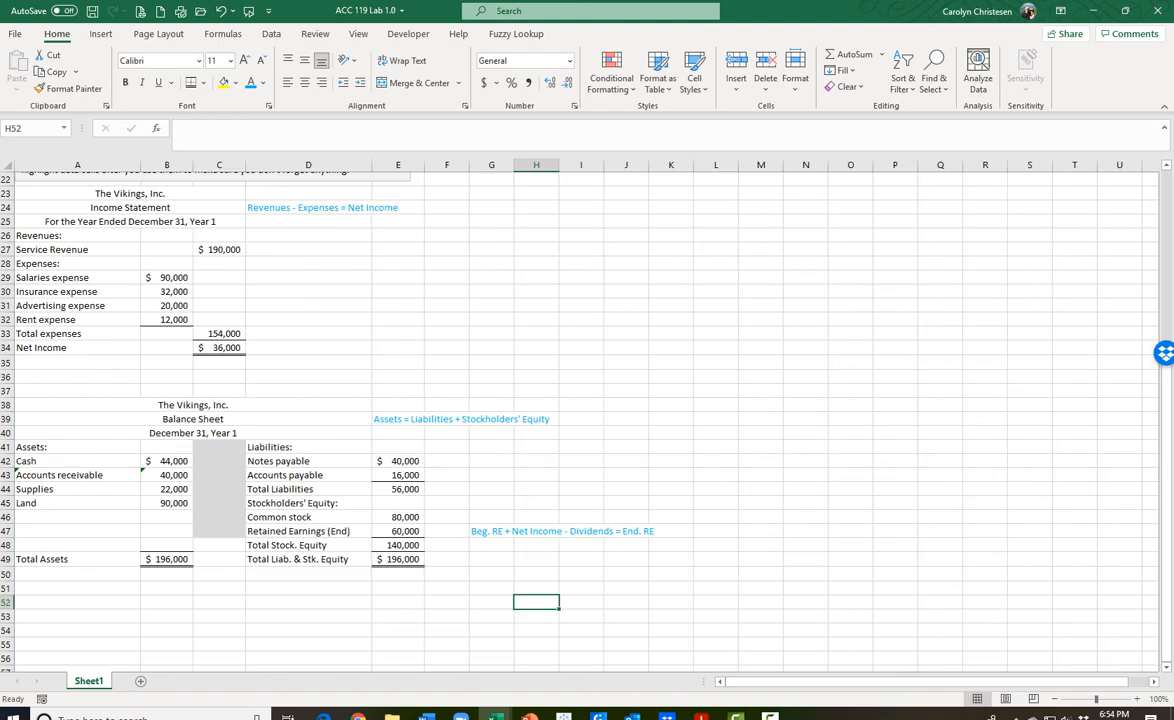
- Set the Service Revenue amount in B6 to 250000 and check how both linked statements respond
{"action": "scroll", "coordinate": [537, 400], "scroll_direction": "up", "scroll_amount": 7}
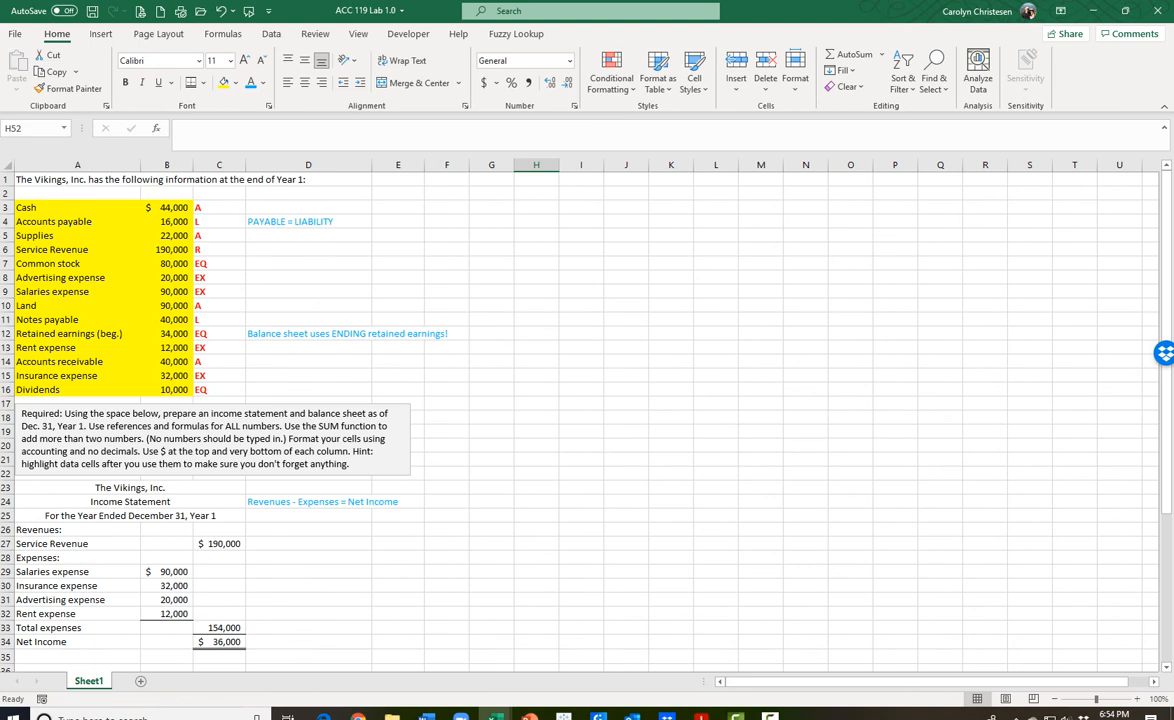
{"action": "left_click", "coordinate": [167, 250]}
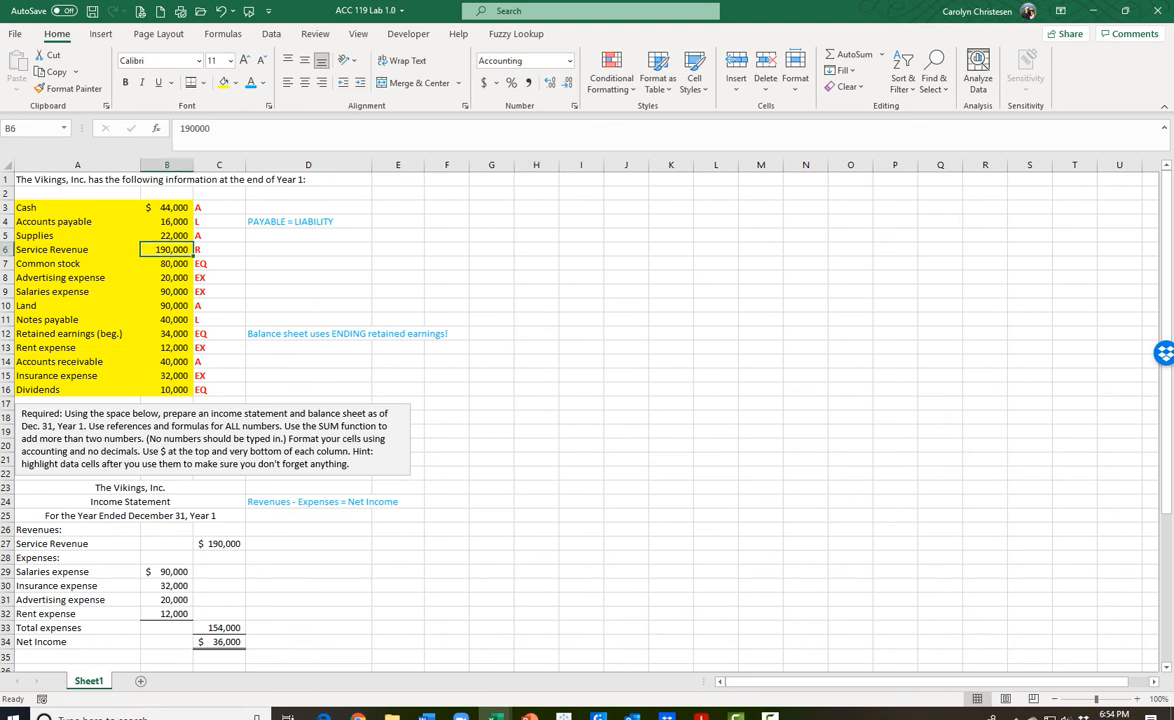
{"action": "type", "text": "250000"}
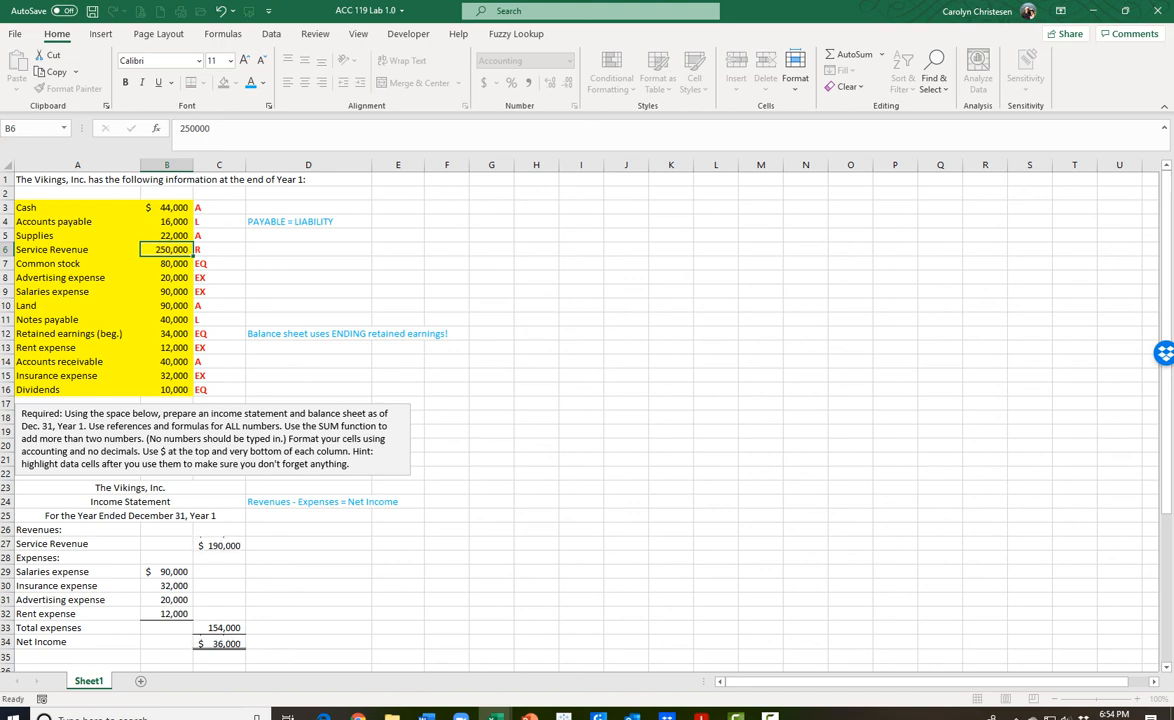
{"action": "key", "text": "Return"}
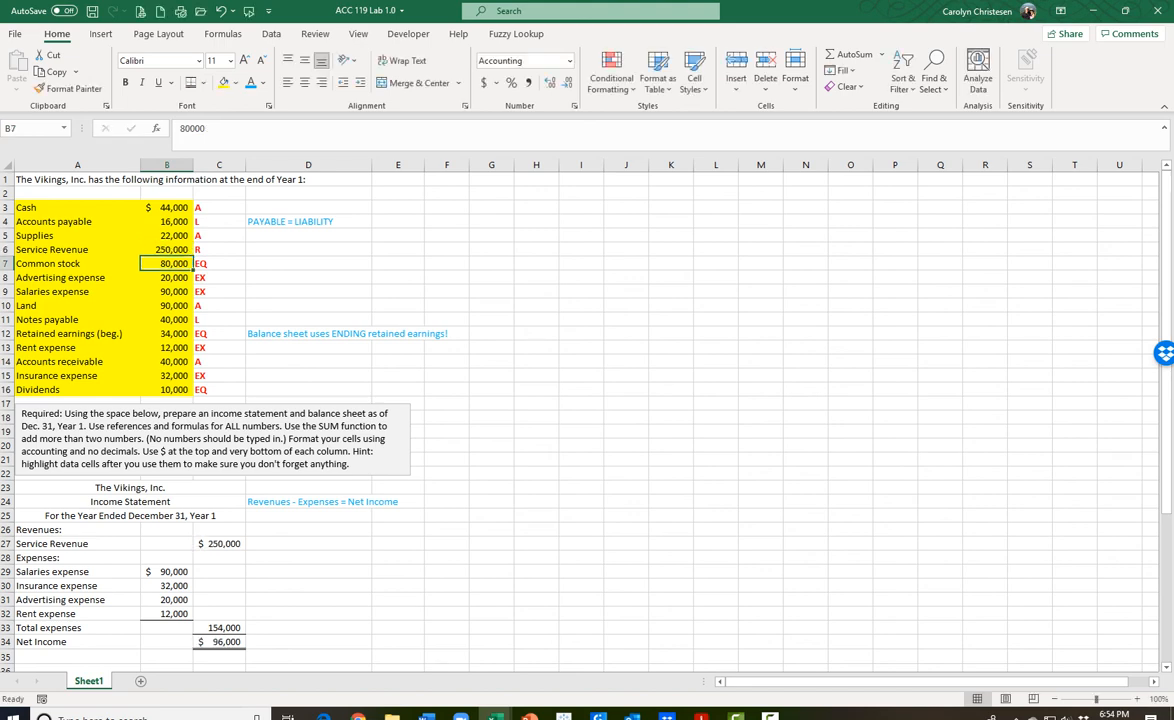
{"action": "scroll", "coordinate": [580, 400], "scroll_direction": "down", "scroll_amount": 6}
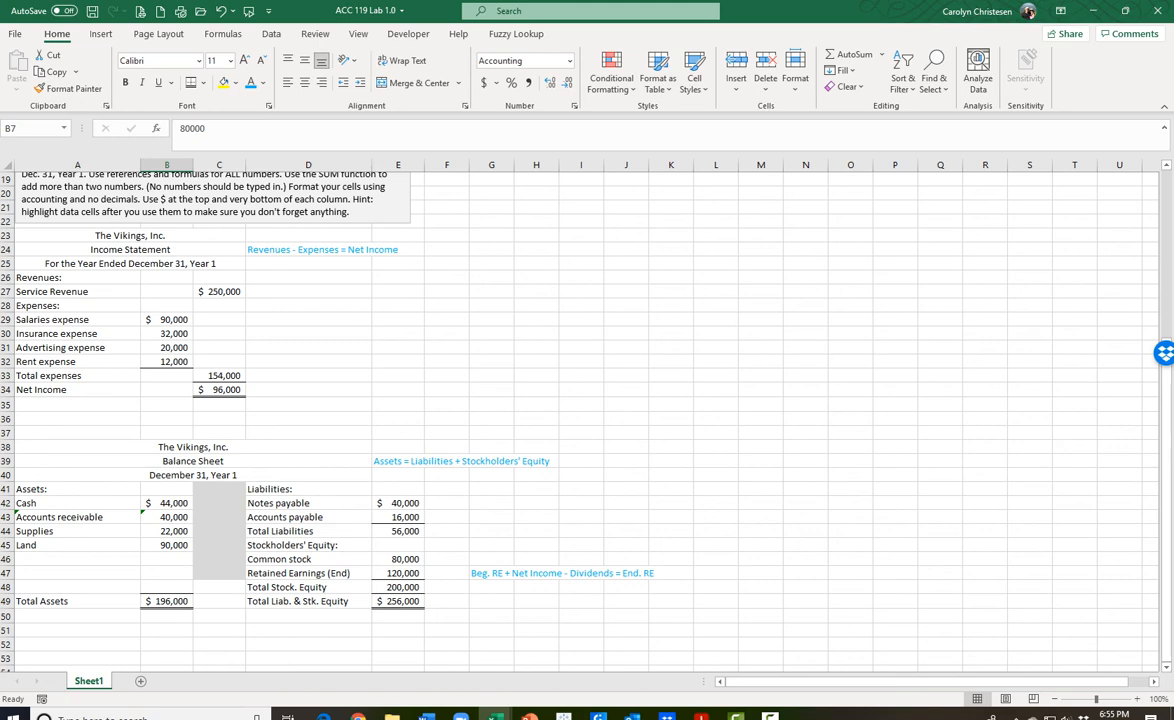
- Undo the Service Revenue change in B6 and review the statements again
{"action": "key", "text": "ctrl+z"}
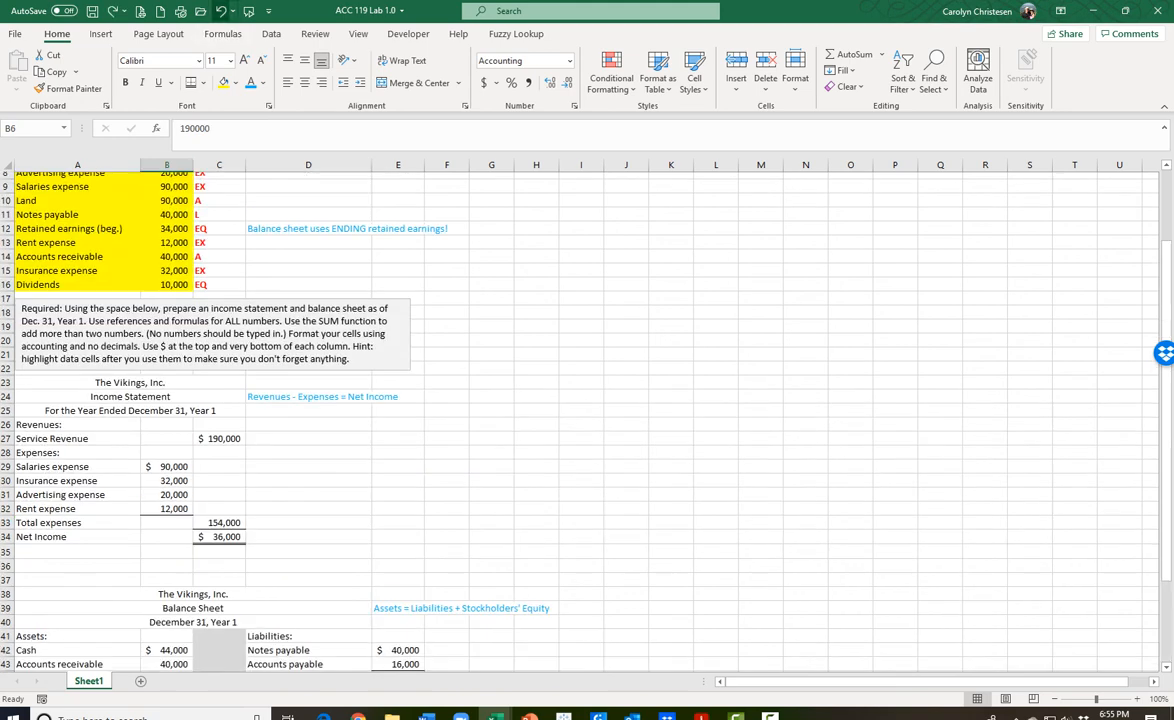
{"action": "scroll", "coordinate": [580, 400], "scroll_direction": "down", "scroll_amount": 5}
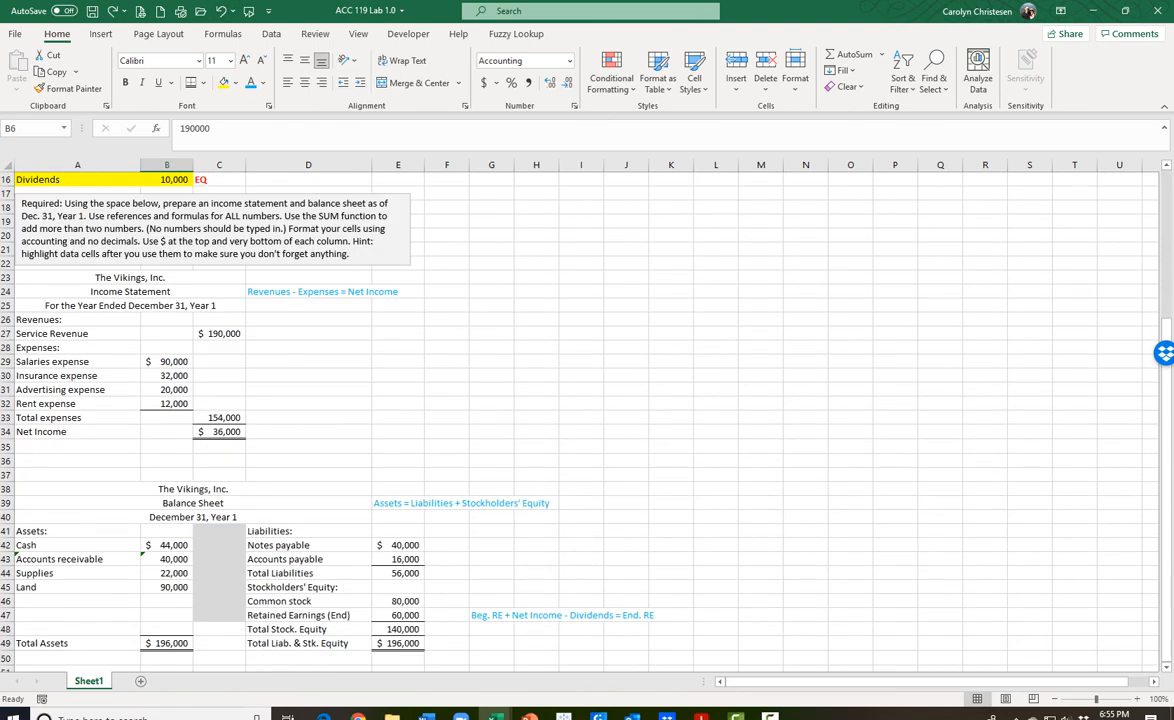